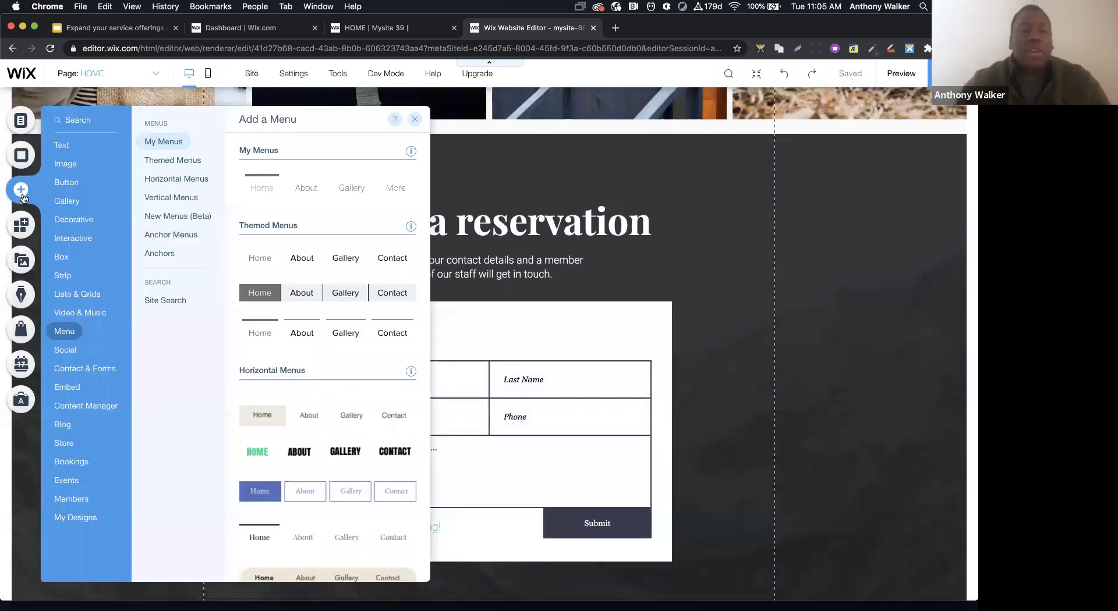
Add the round black Wix Chat widget from the contact and chat elements to the site
mouse_move(85, 375)
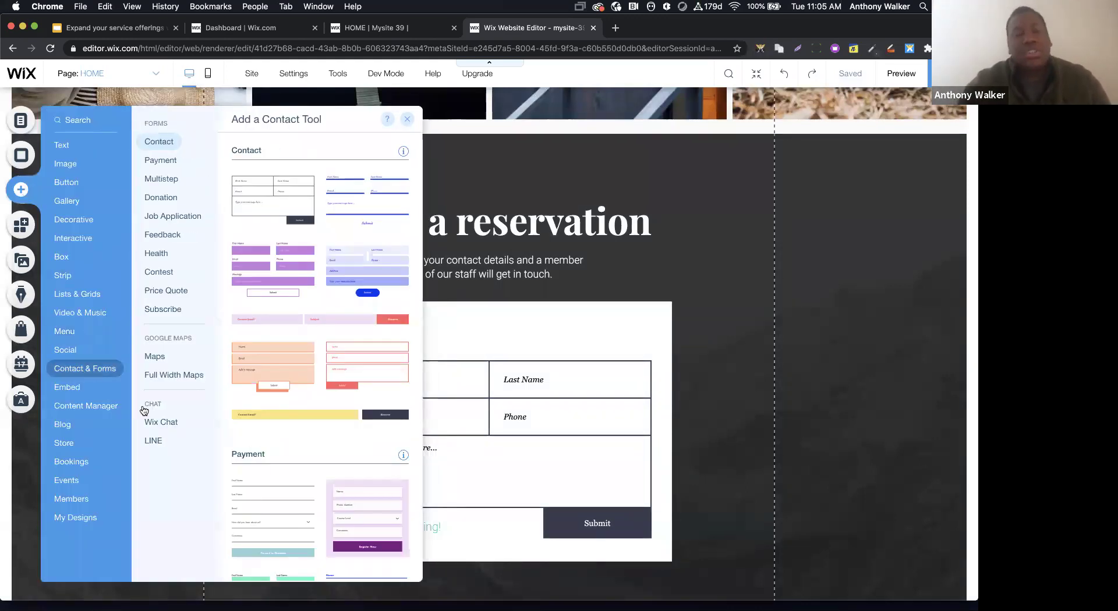
left_click(183, 421)
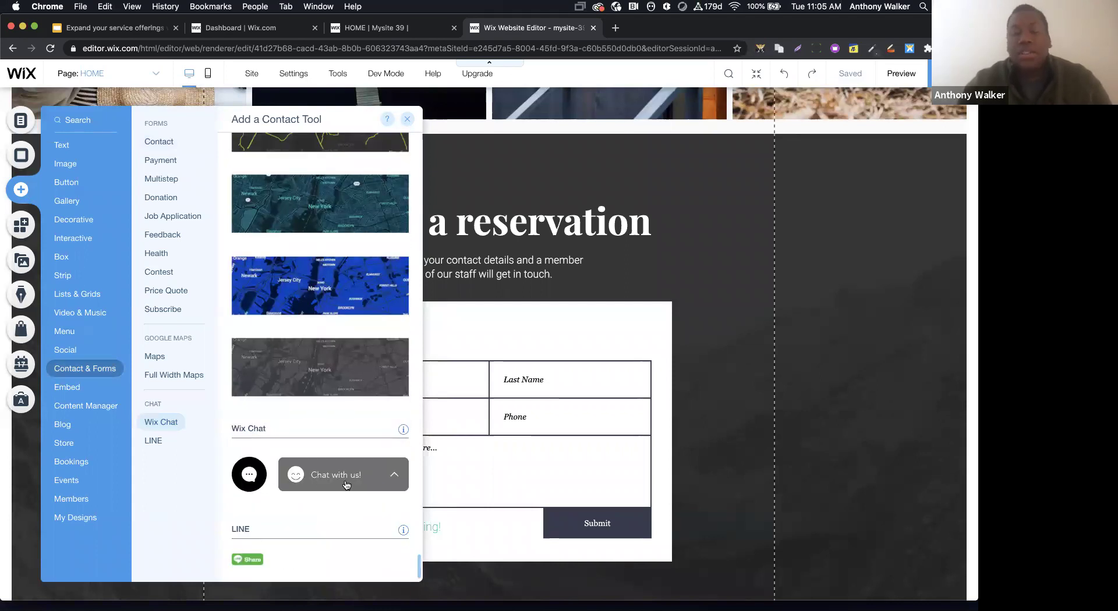
left_click(256, 471)
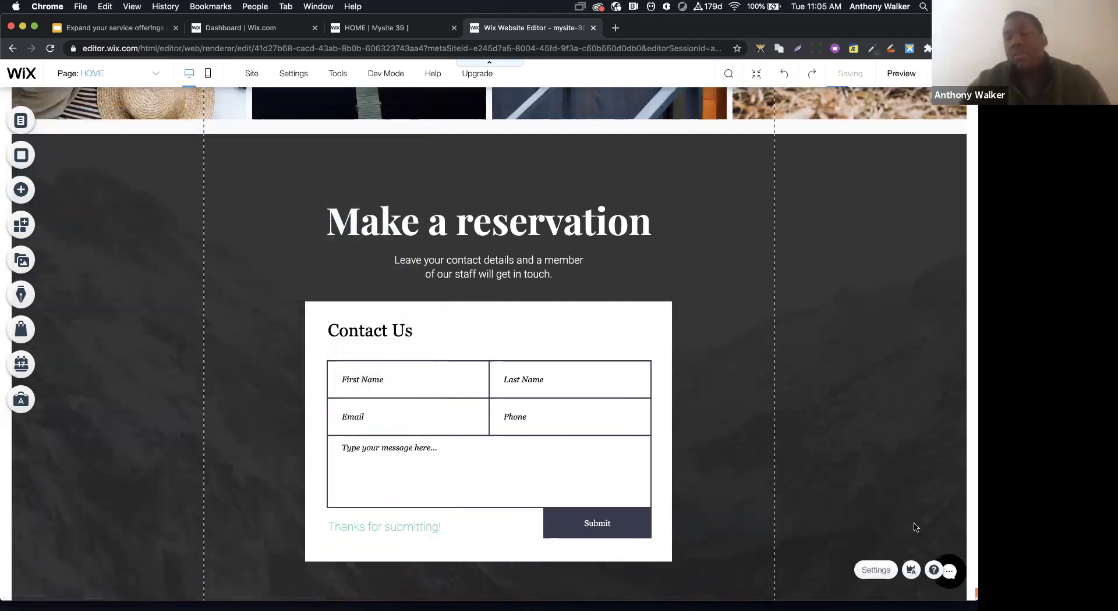
Rename the Contact Us form as "Lead Gen" in its form settings
left_click(599, 320)
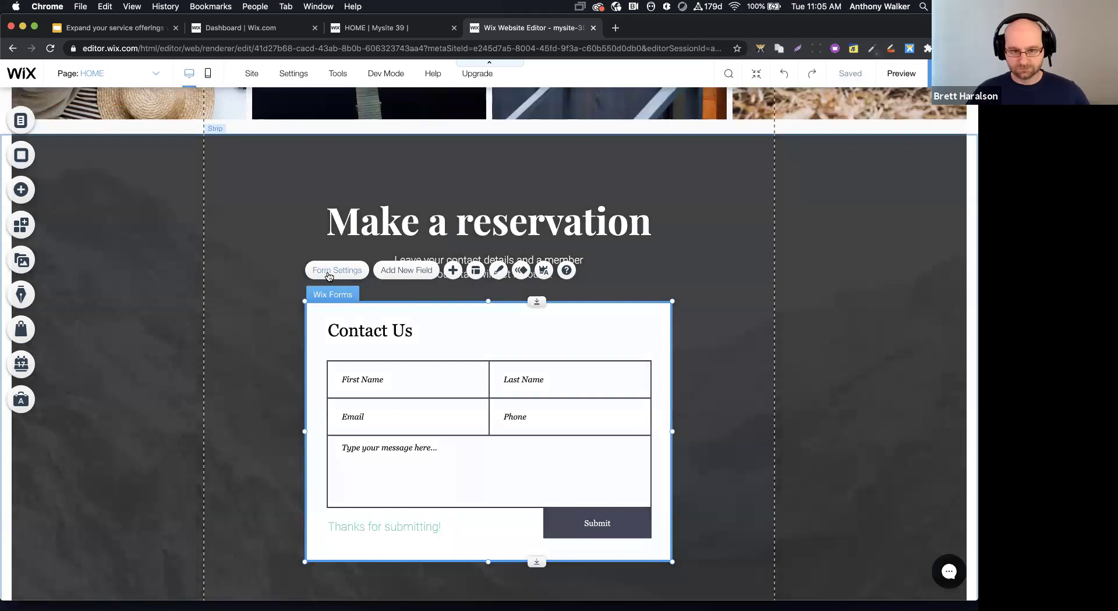
left_click(329, 273)
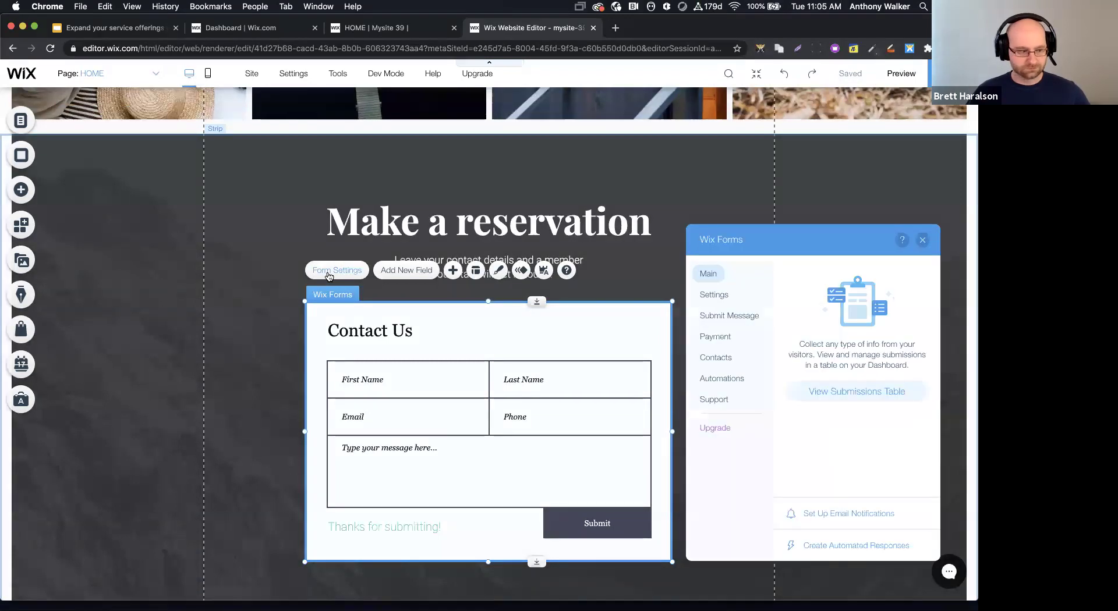
left_click(715, 294)
left_click_drag(795, 255, 773, 173)
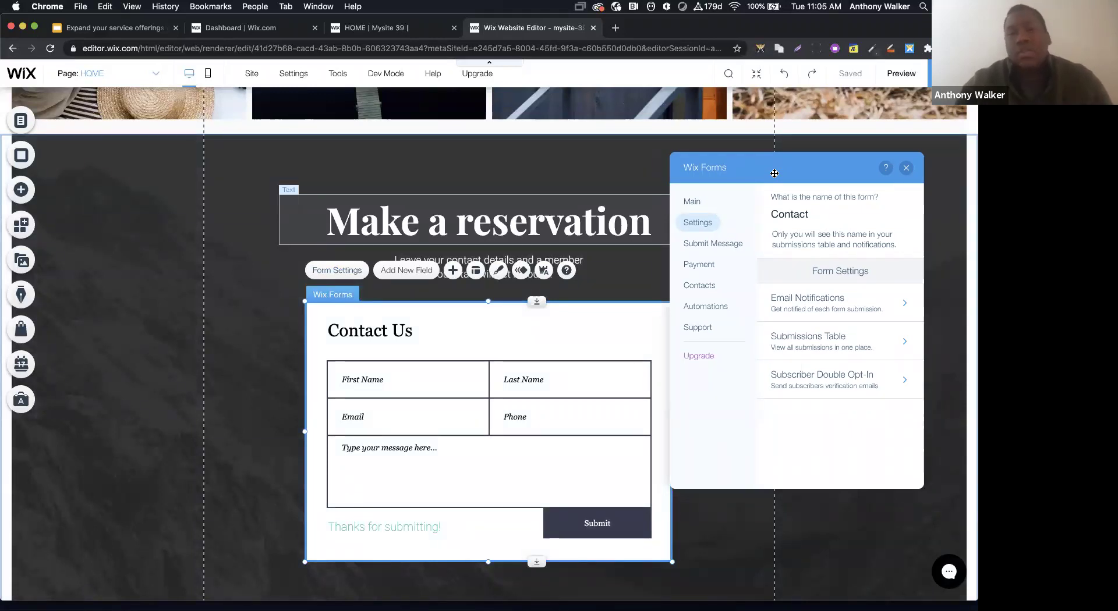
left_click(836, 219)
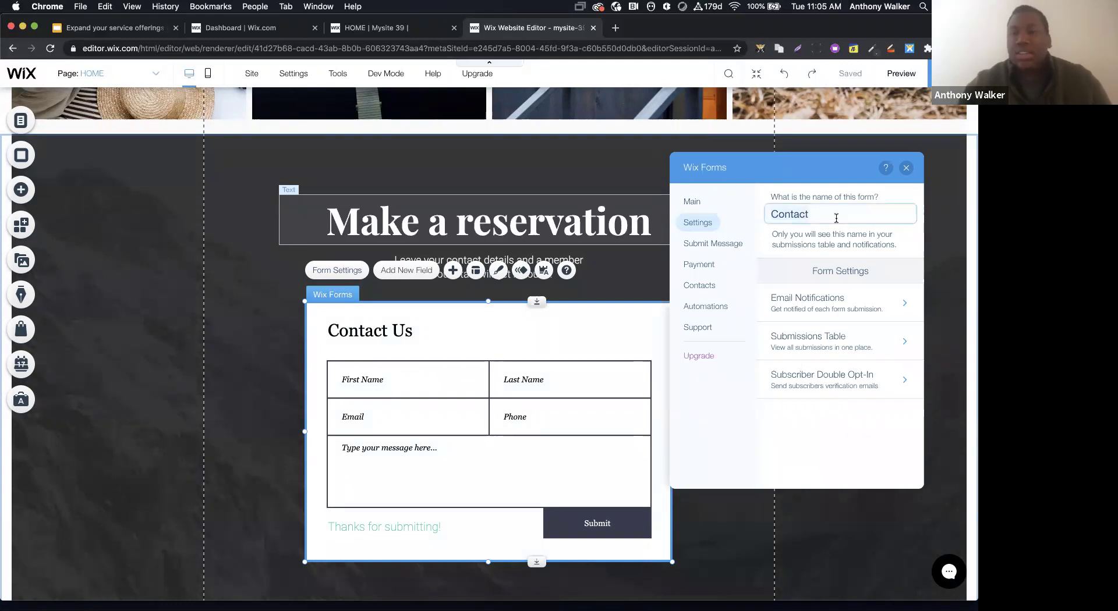
key("super+a")
type("L")
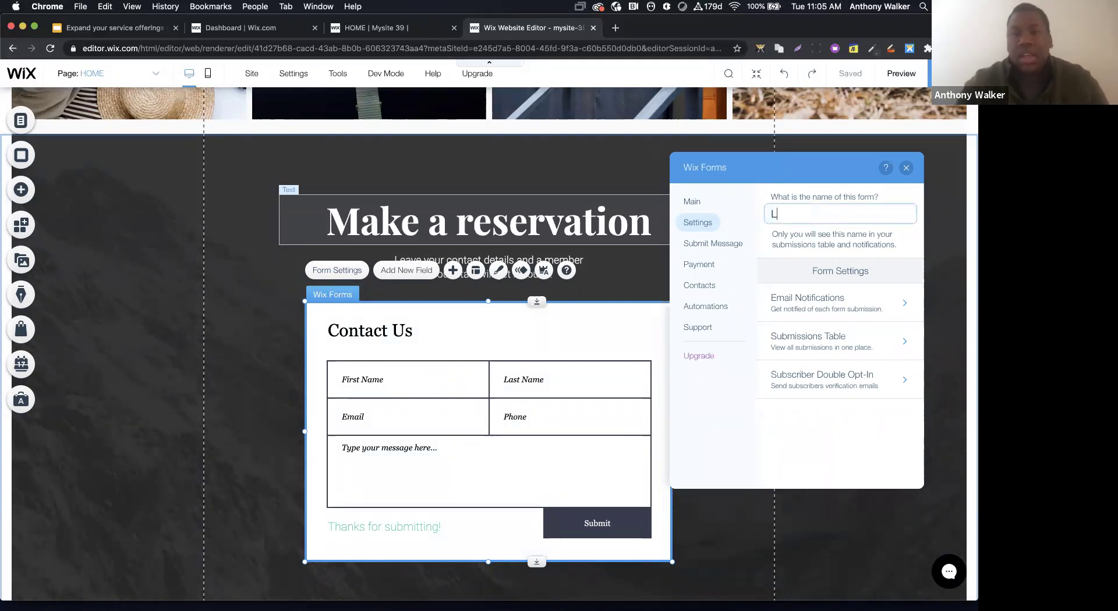
type("ead Gen")
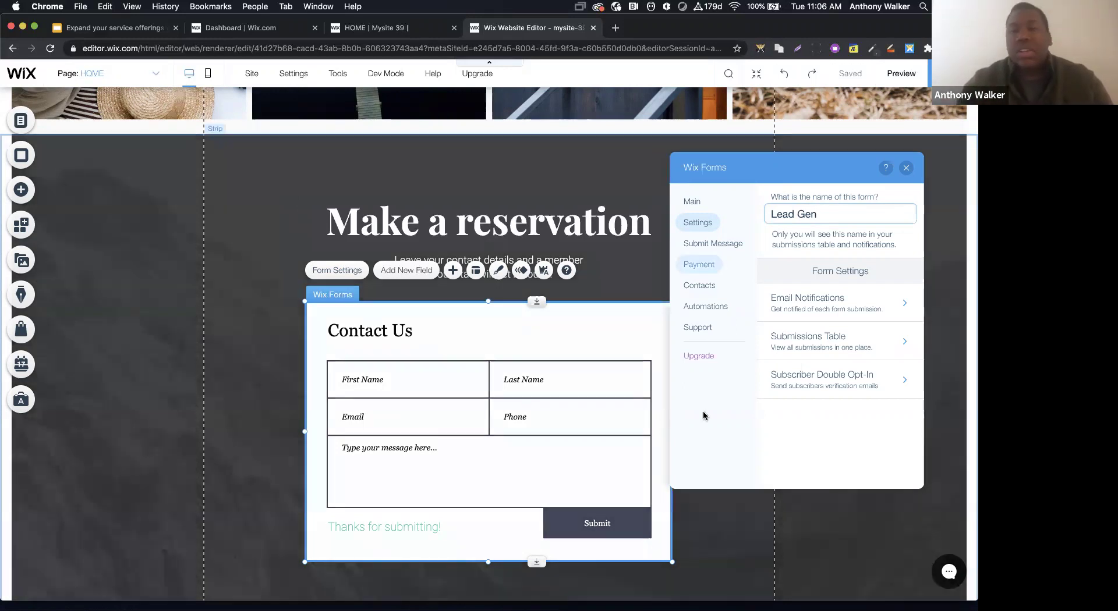
left_click(704, 419)
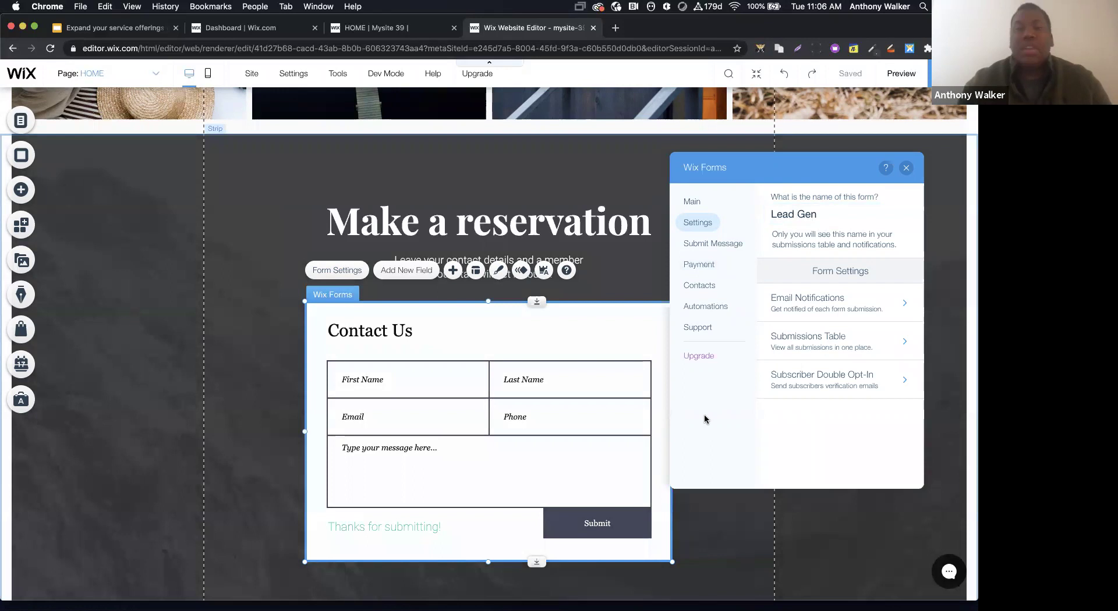
left_click(906, 168)
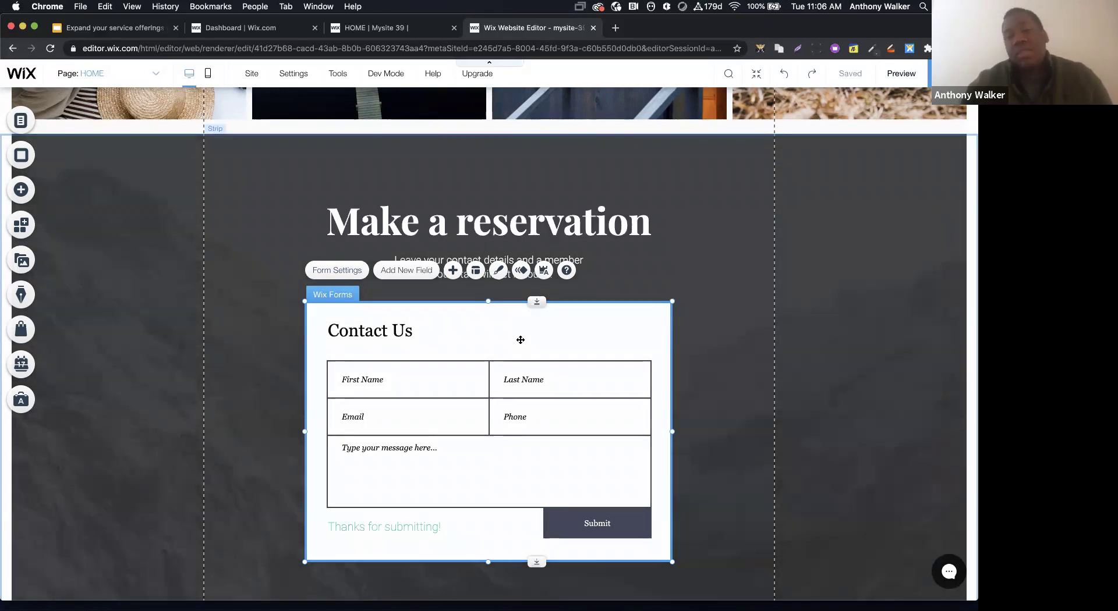
Get started with the Wix Chat widget's settings and review its visitor chat, layout and design options
scroll(520, 340, "down", 1)
left_click(949, 572)
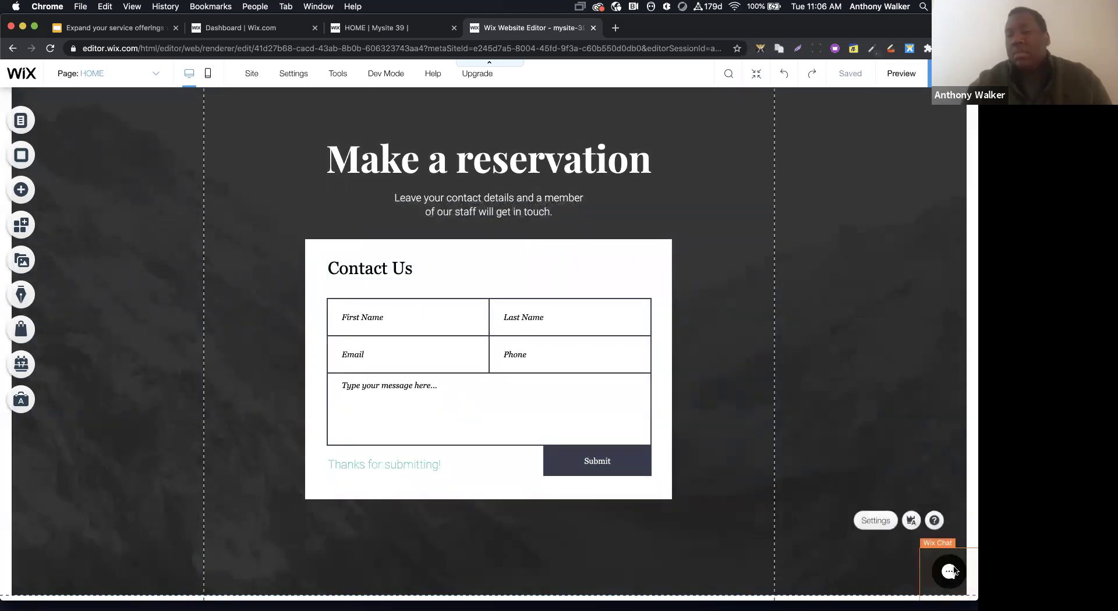
left_click(891, 523)
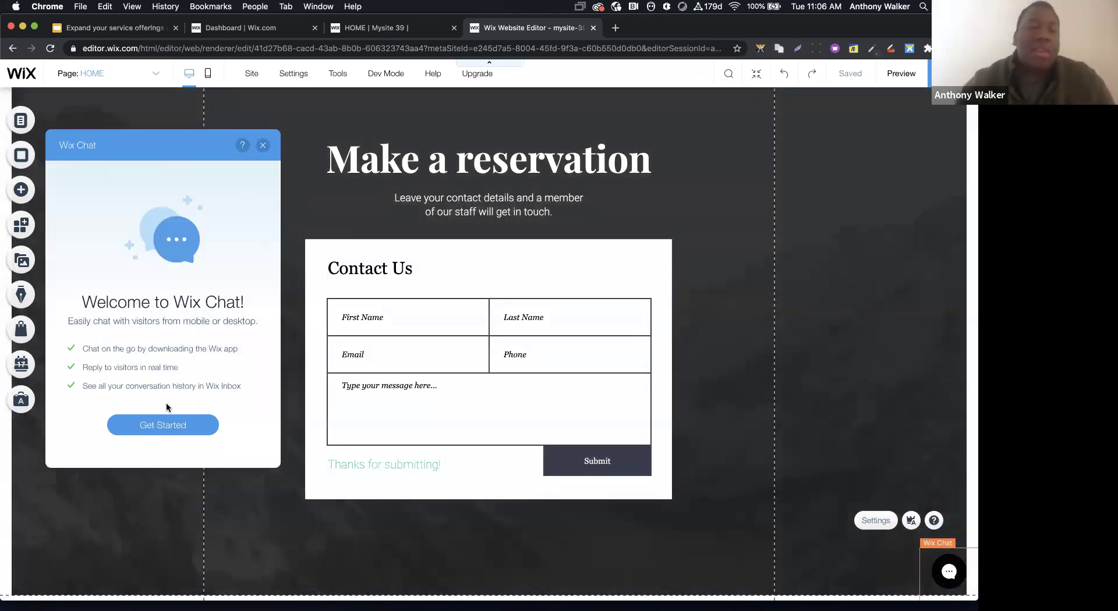
left_click(149, 422)
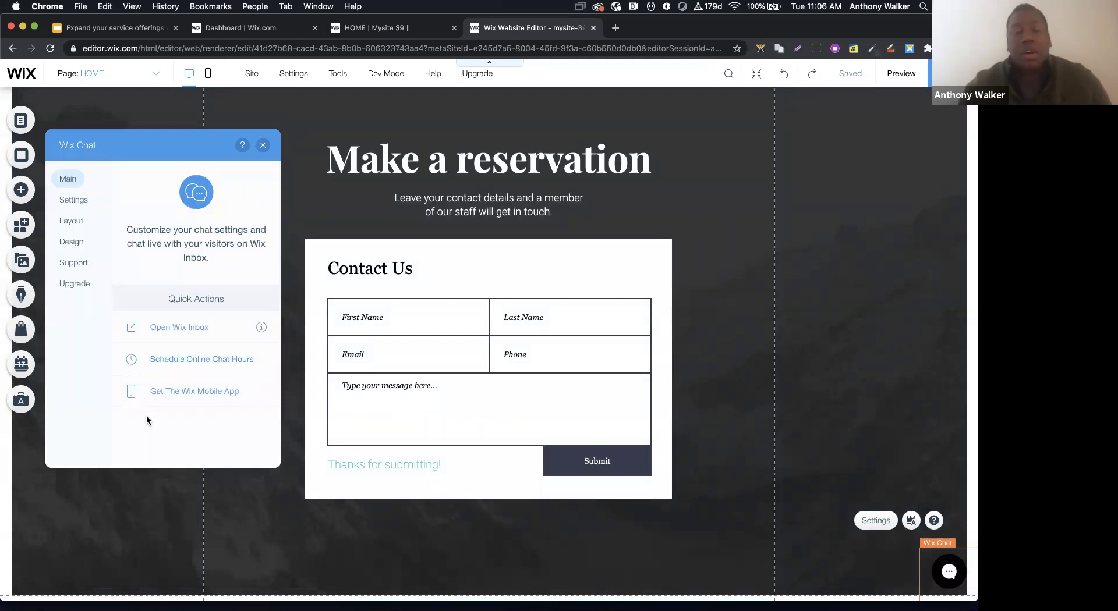
left_click(66, 200)
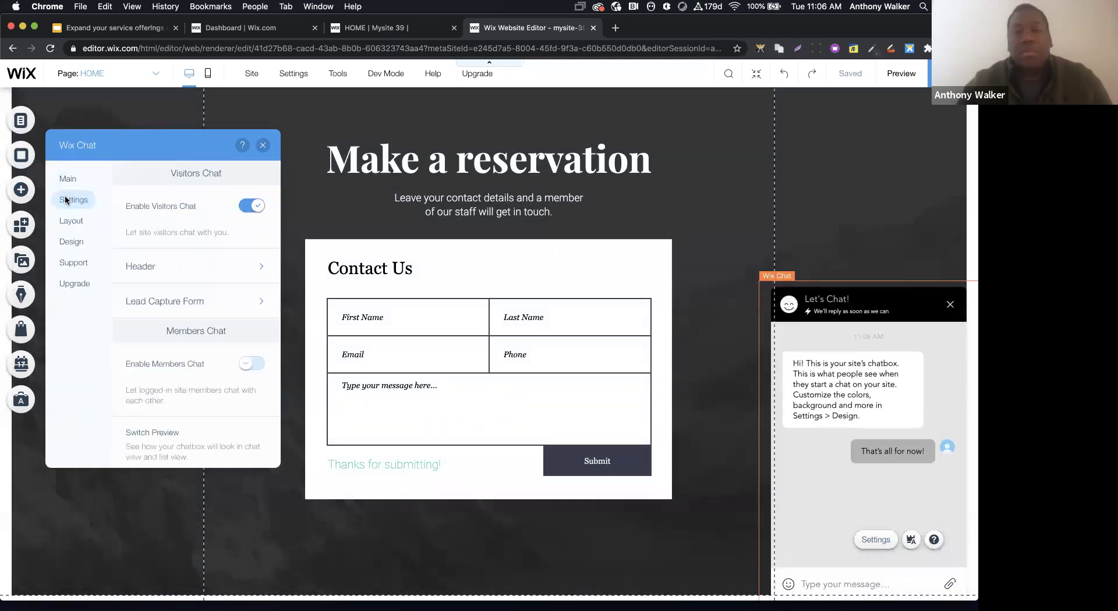
left_click(73, 224)
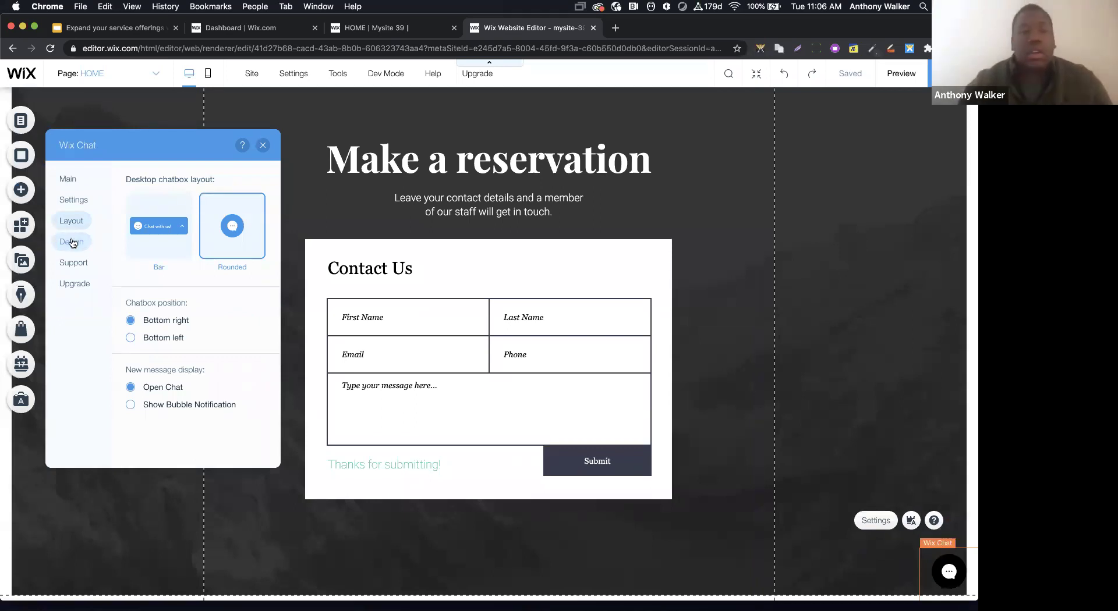
left_click(72, 241)
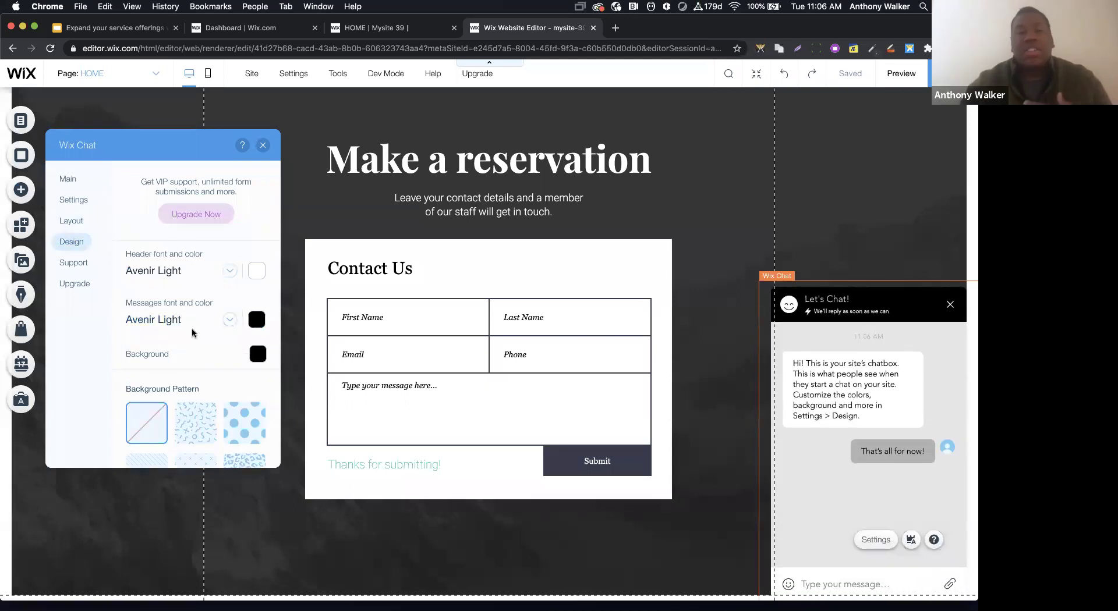
Try several background patterns on the chatbox, including diagonal stripes, and return it to no pattern
scroll(191, 327, "down", 2)
left_click(194, 362)
left_click(228, 354)
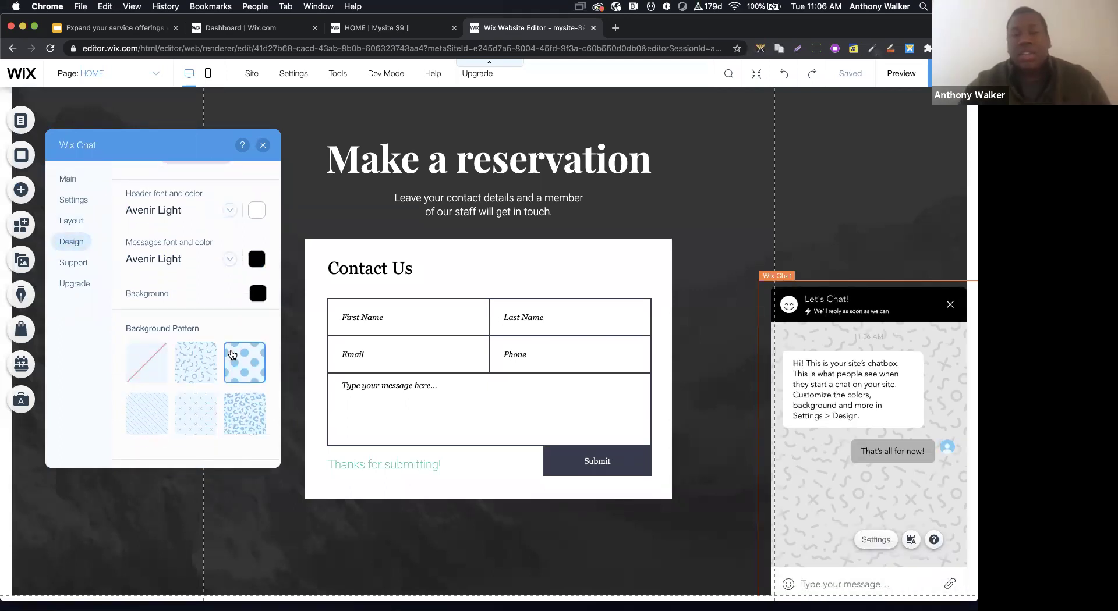
left_click(196, 410)
left_click(150, 414)
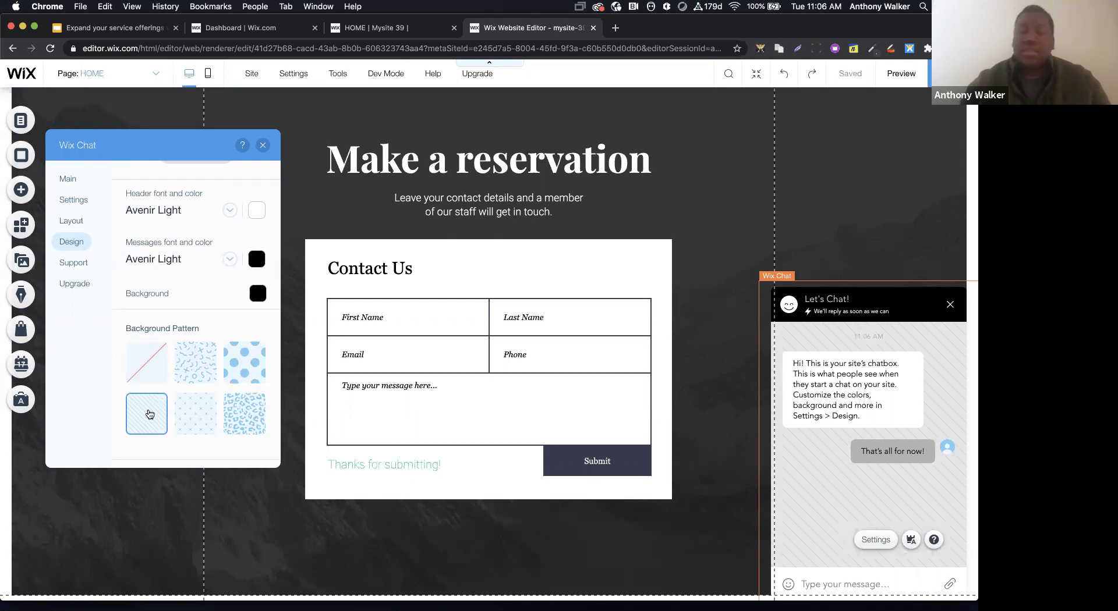
left_click(155, 366)
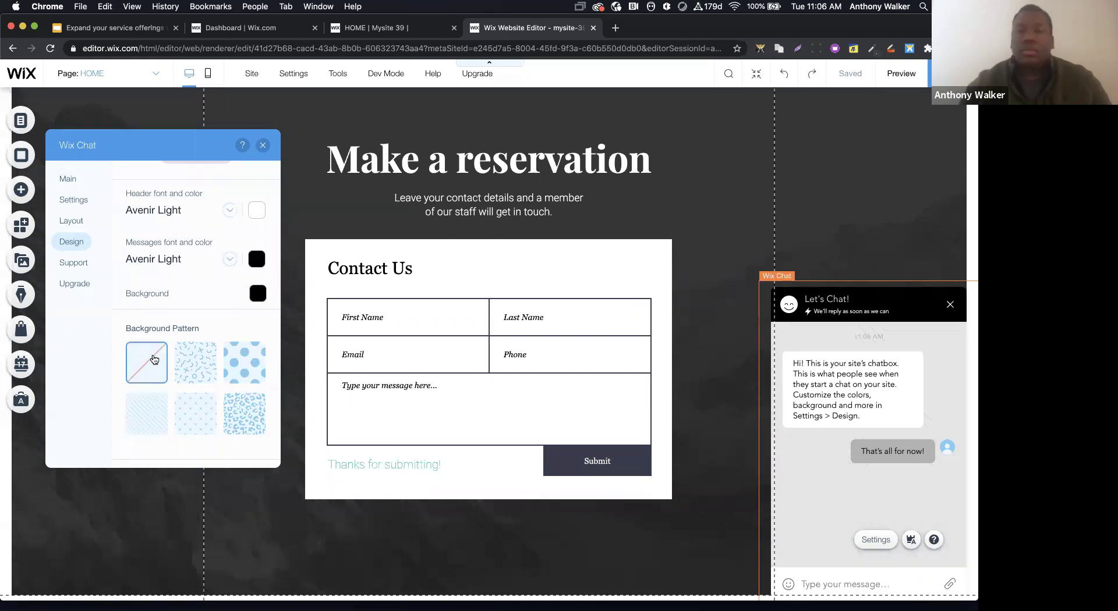
left_click(259, 145)
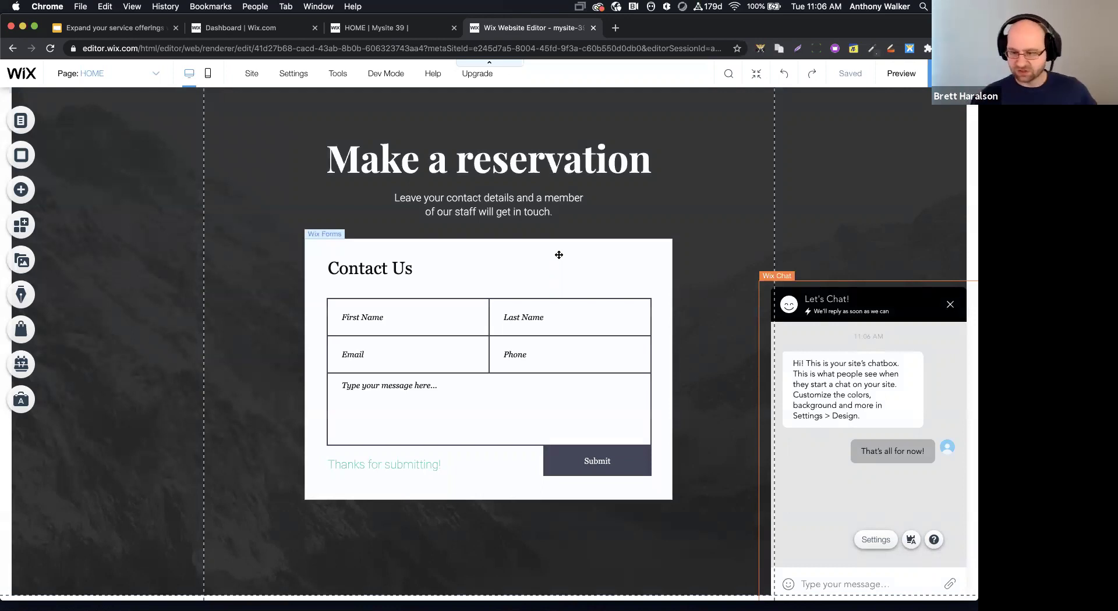
left_click(562, 253)
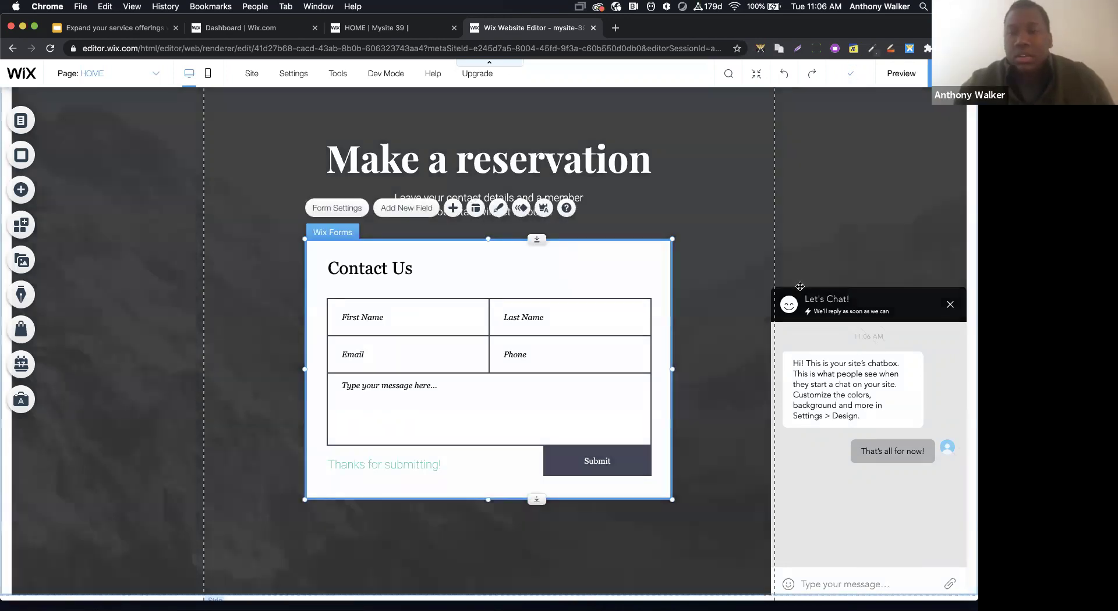
left_click(800, 286)
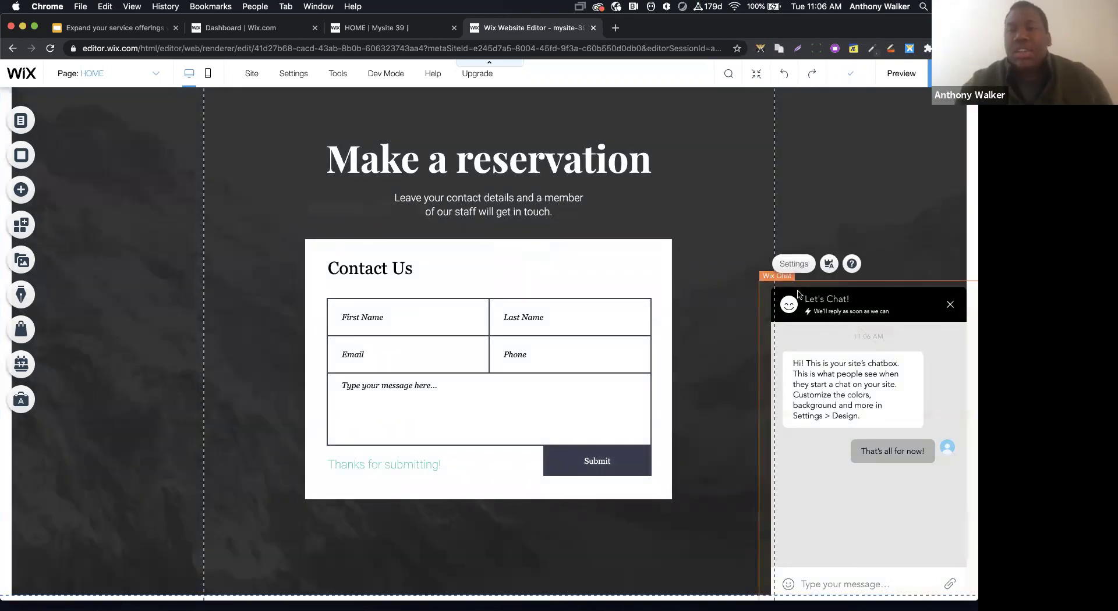
left_click(650, 262)
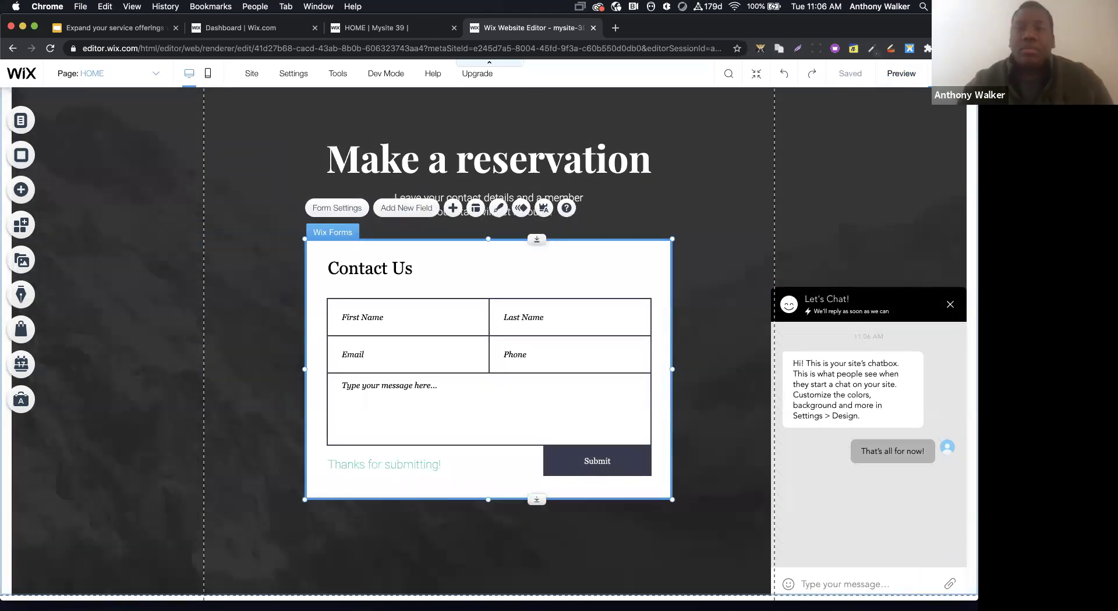
Publish the site and open the live version at the "Make a reservation" form
left_click(946, 73)
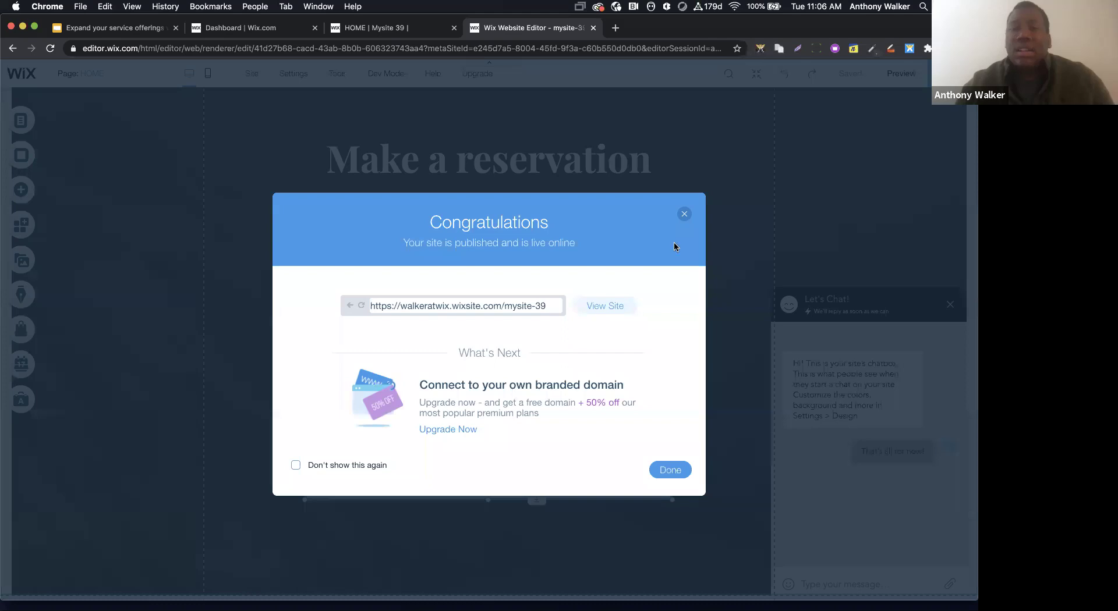
left_click(603, 307)
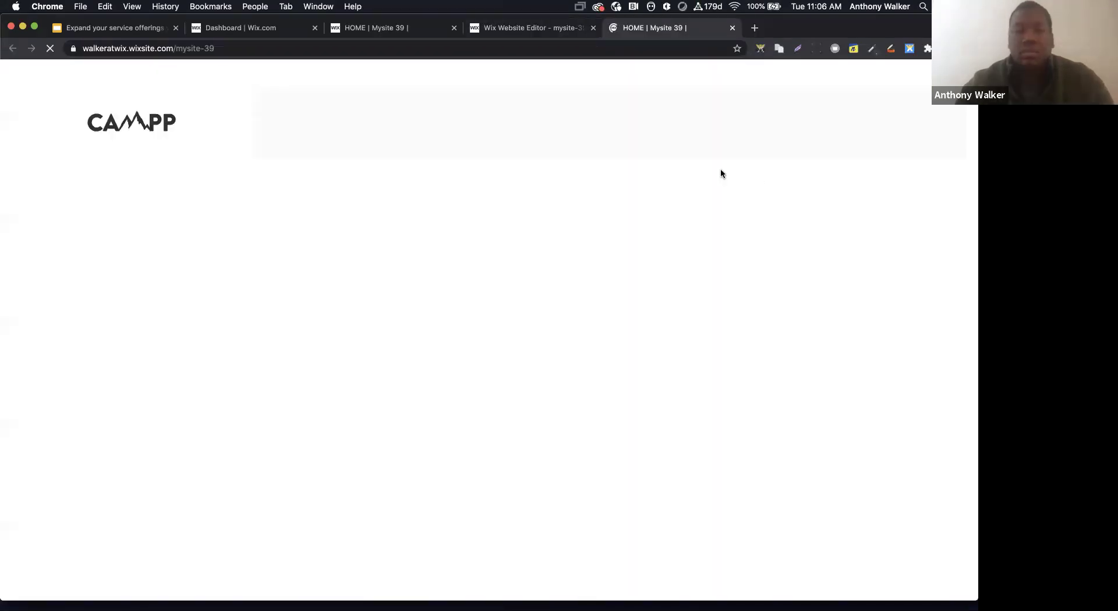
scroll(652, 219, "down", 5)
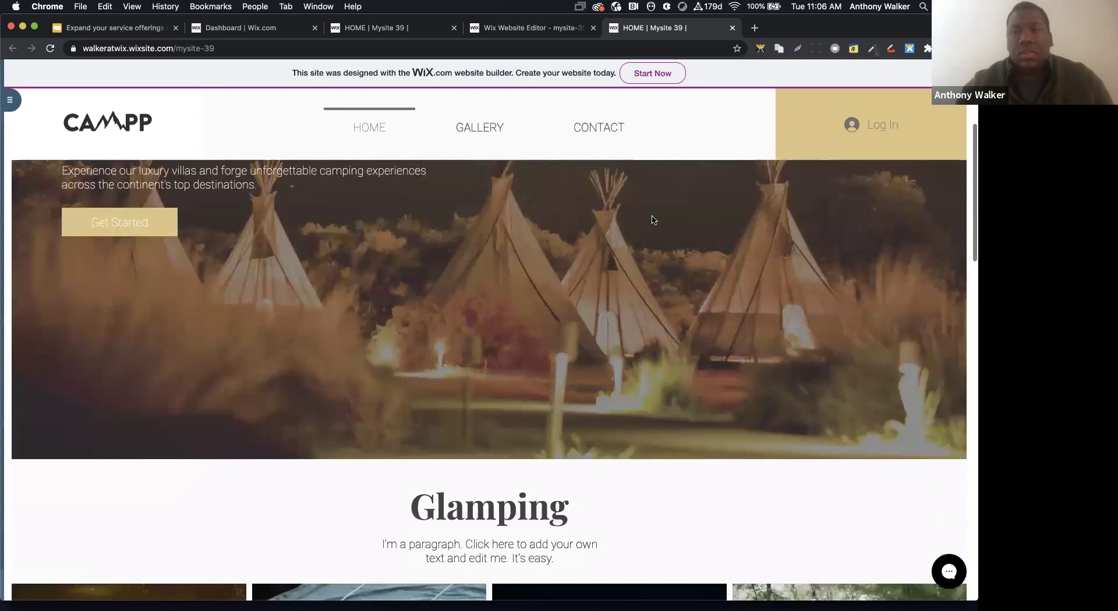
scroll(652, 220, "down", 20)
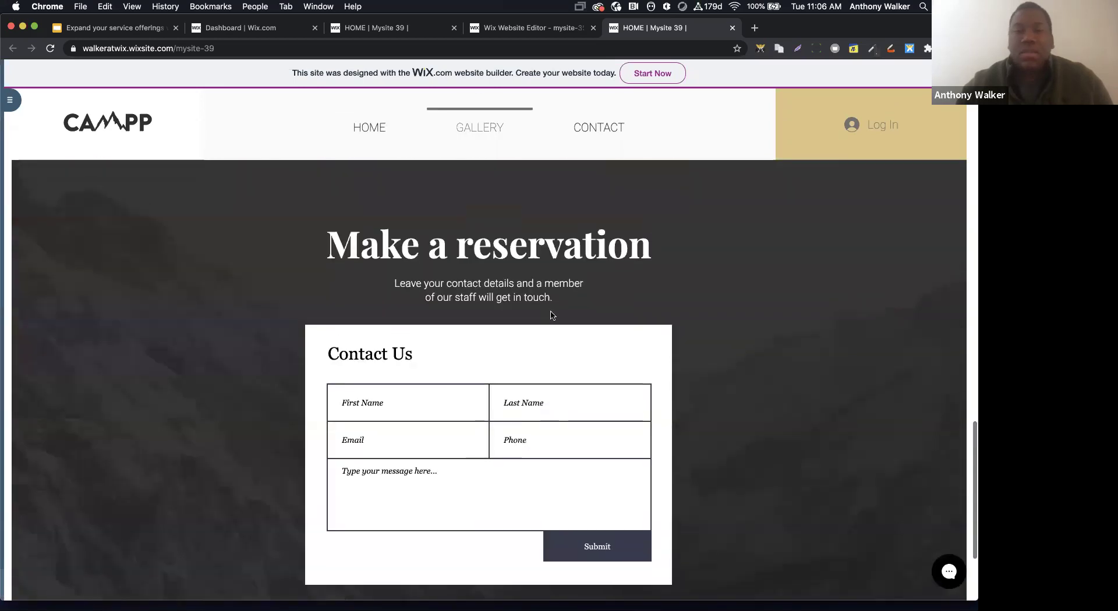
Open the chatbox on the live site and check how it accompanies the gallery and reservation sections
left_click(949, 572)
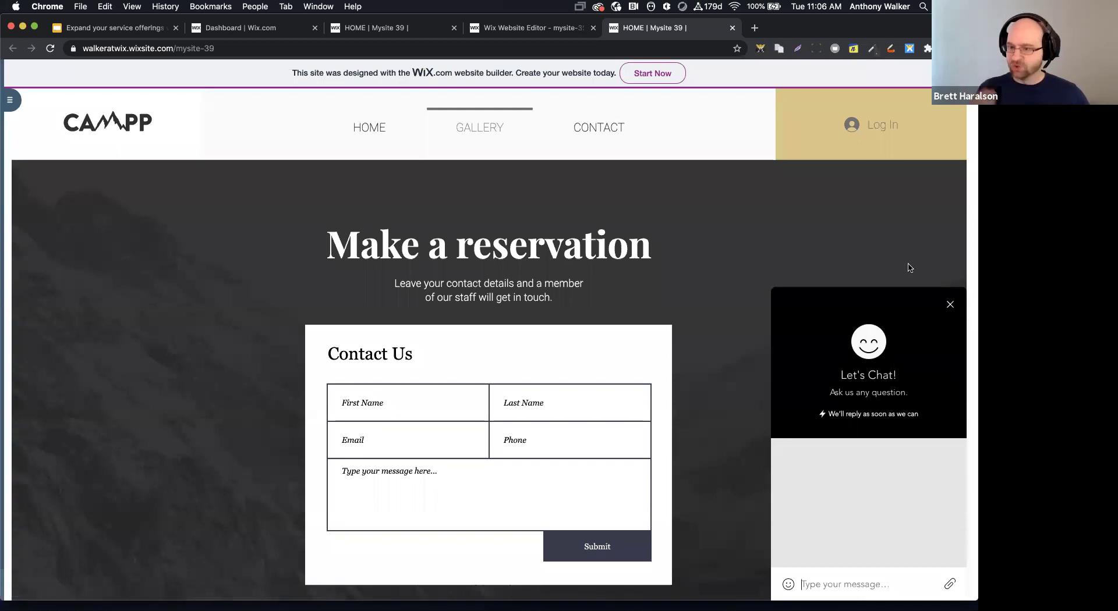
scroll(781, 387, "up", 10)
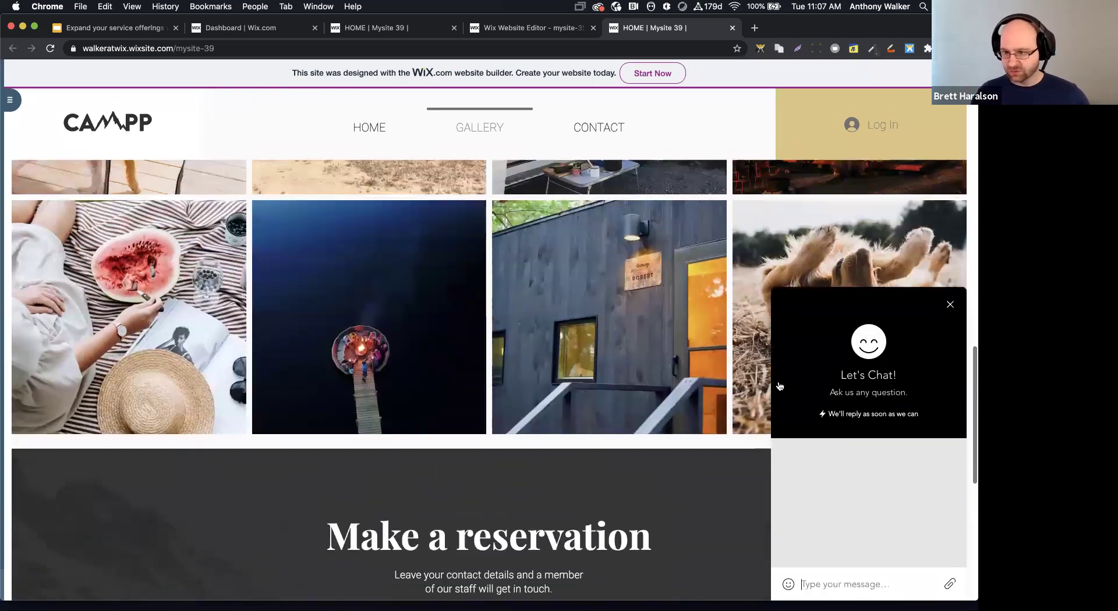
scroll(780, 386, "up", 10)
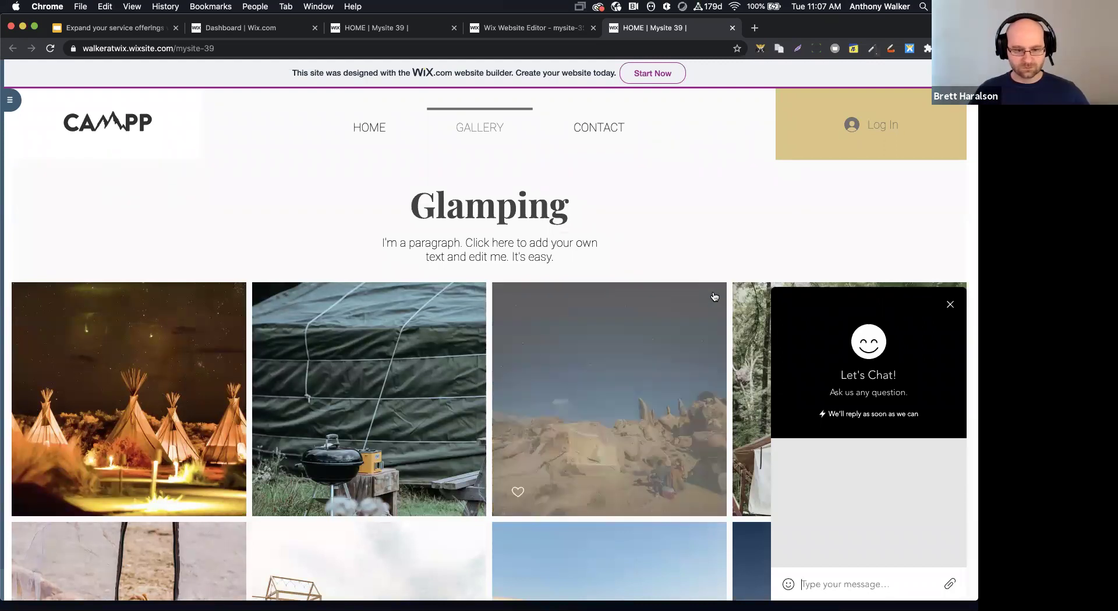
scroll(714, 297, "down", 3)
scroll(714, 297, "down", 10)
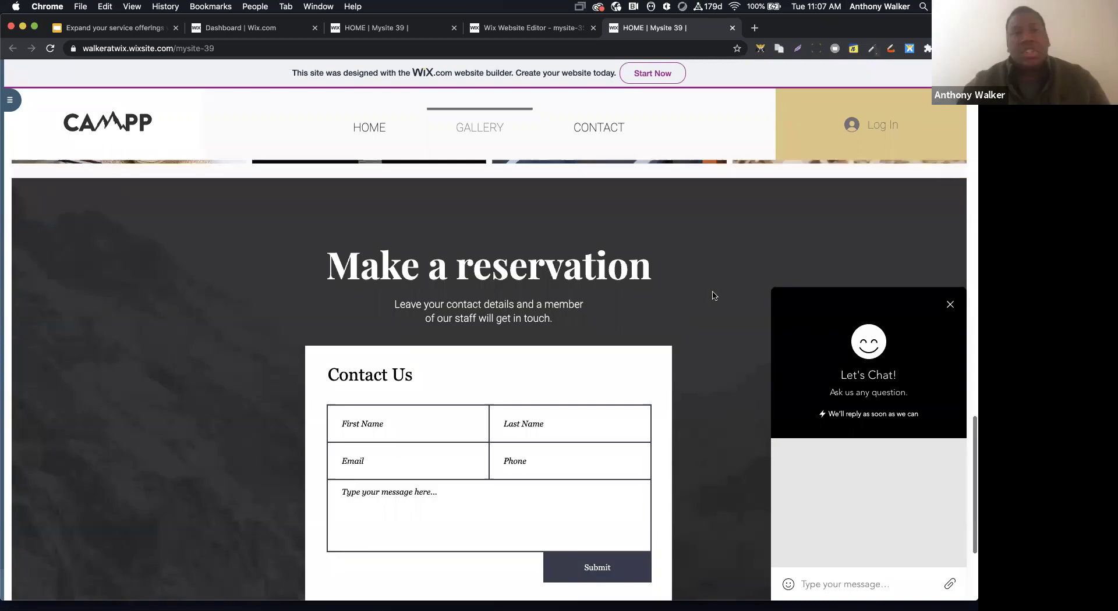
Look at the Inbox under Customer Management in the site dashboard, and return to the published site
left_click(270, 33)
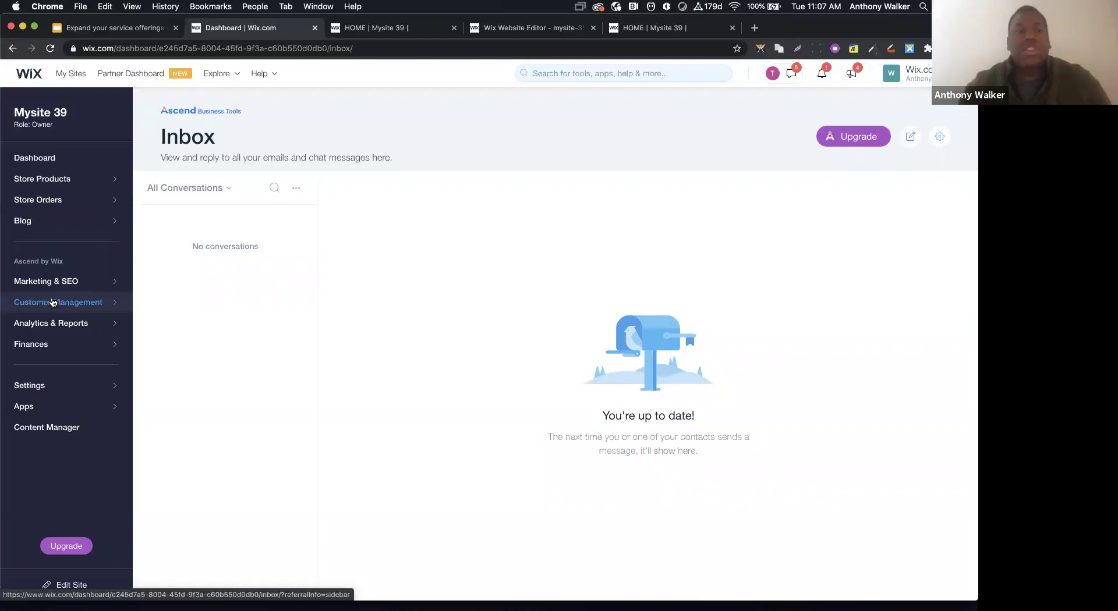
left_click(40, 304)
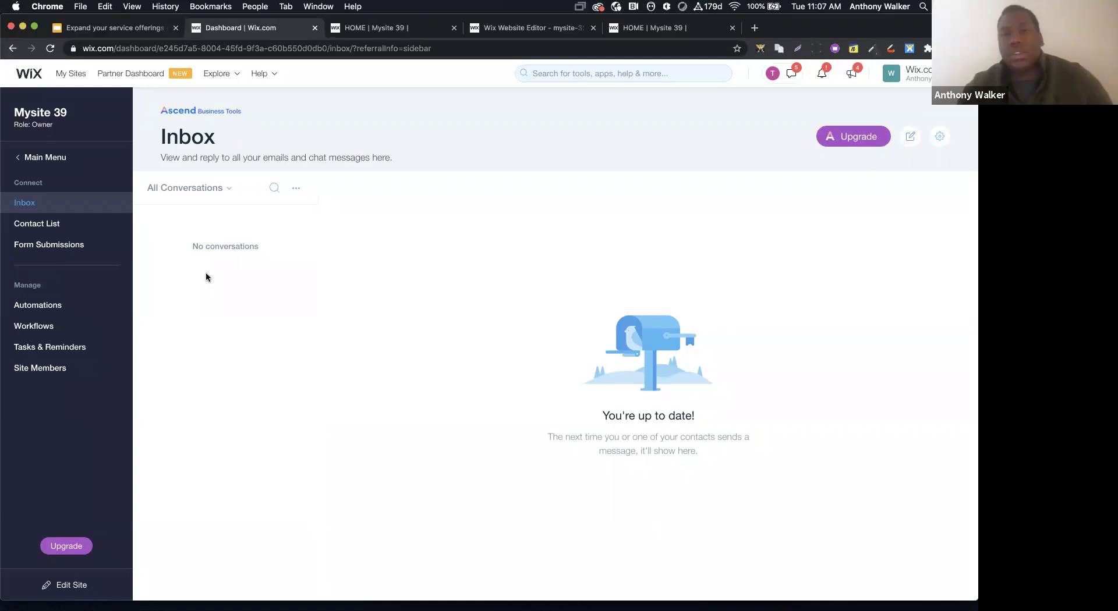
left_click(645, 30)
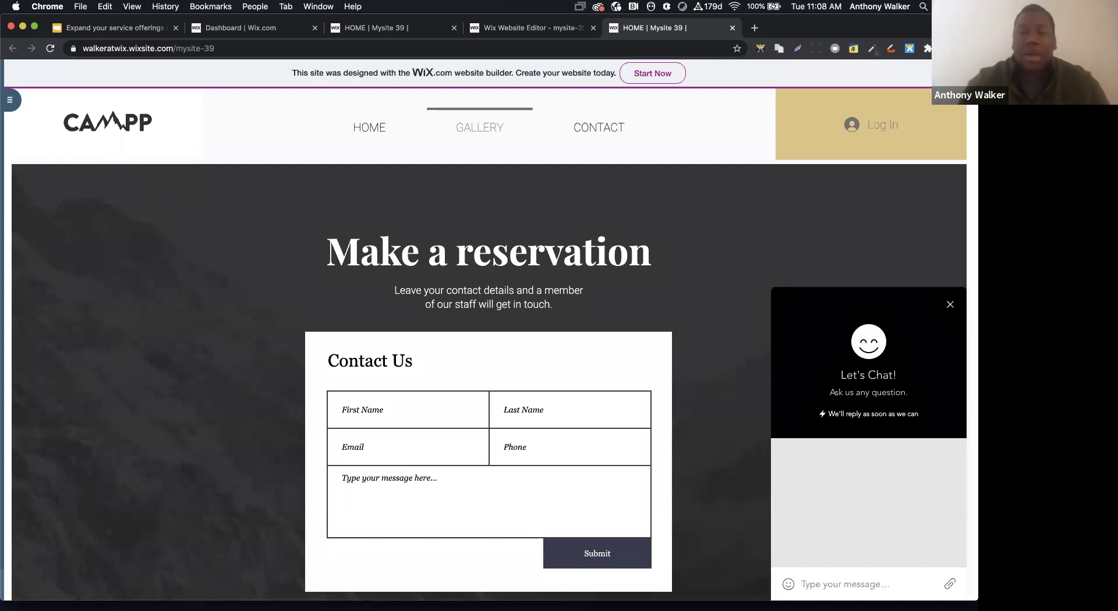
Send the message "Hey" through the chatbox on the live site
left_click(810, 582)
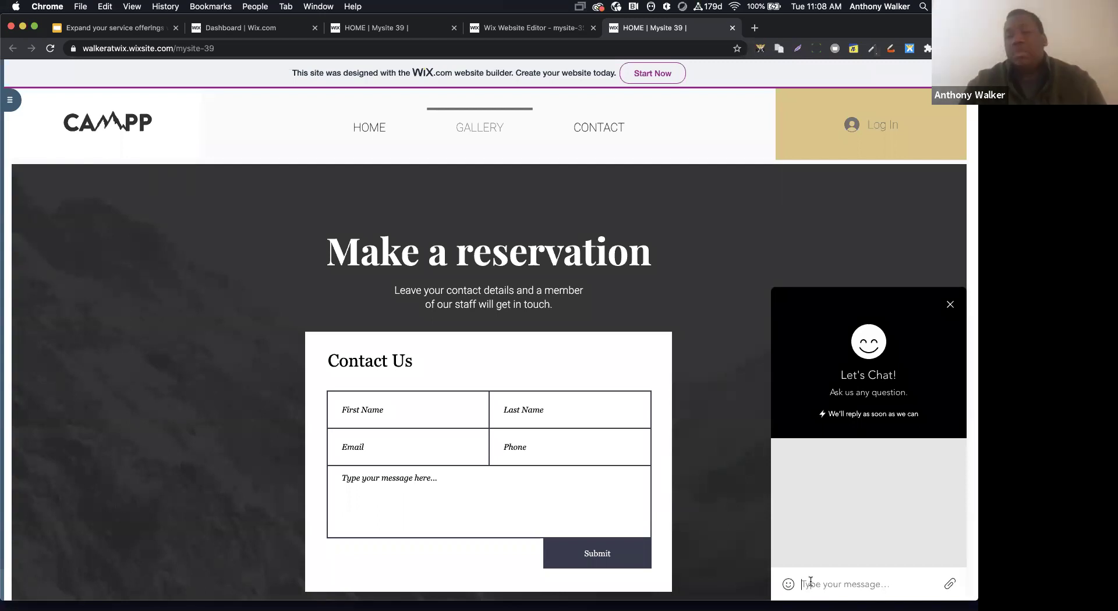
type("Hey")
key("Return")
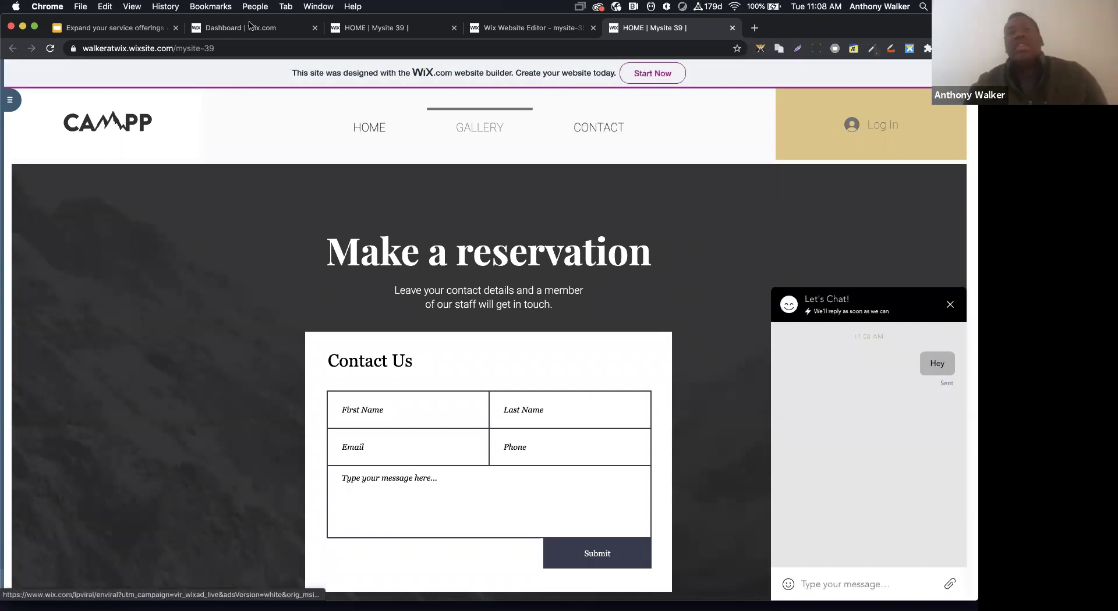
Check the visitor's conversation in the dashboard Inbox, including the page, visit duration and location details
left_click(248, 30)
left_click_drag(248, 29, 461, 34)
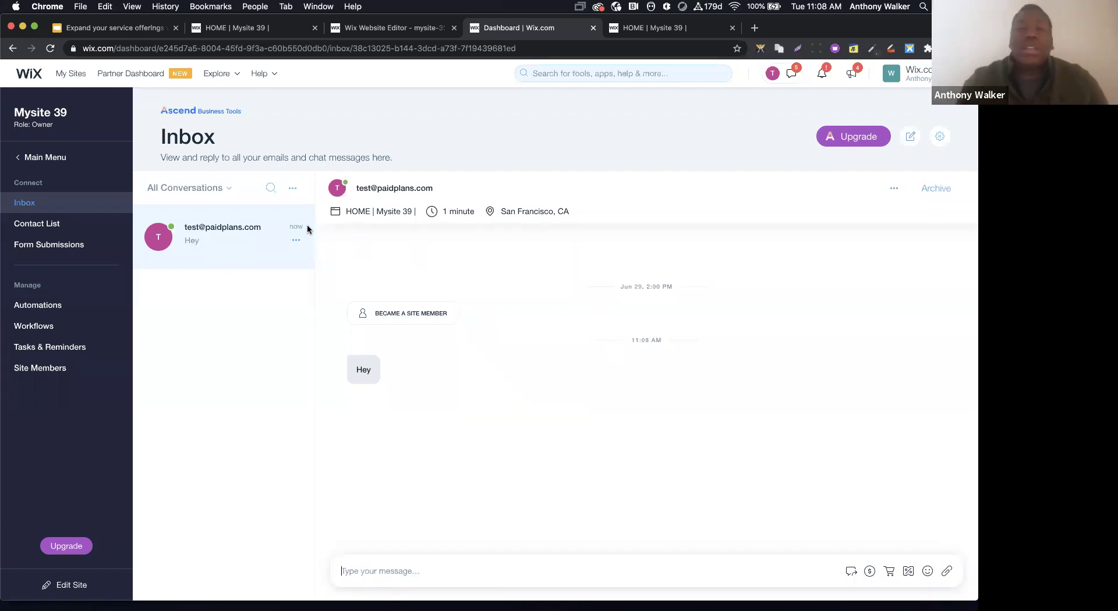
mouse_move(358, 213)
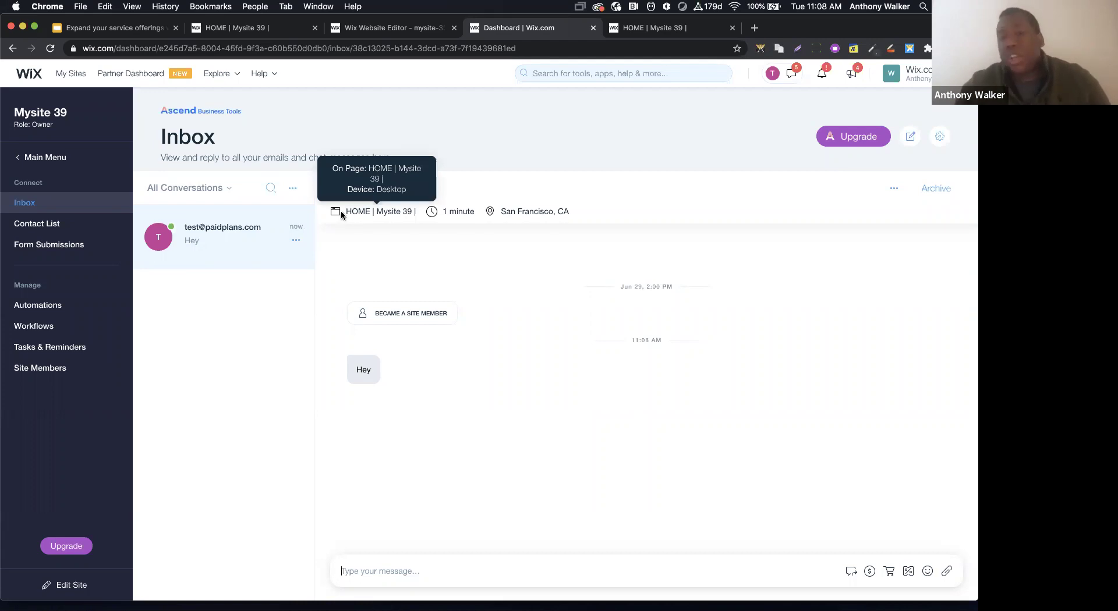
mouse_move(438, 215)
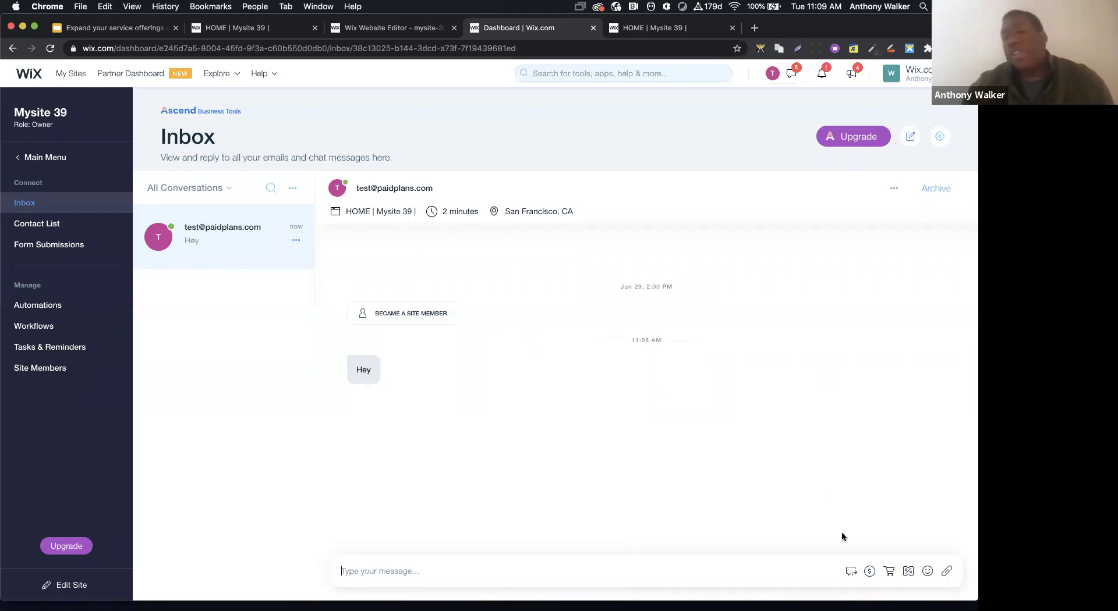
Look at the saved replies and the payment request requirements available in the Inbox conversation, and close the payment request dialog
left_click(849, 570)
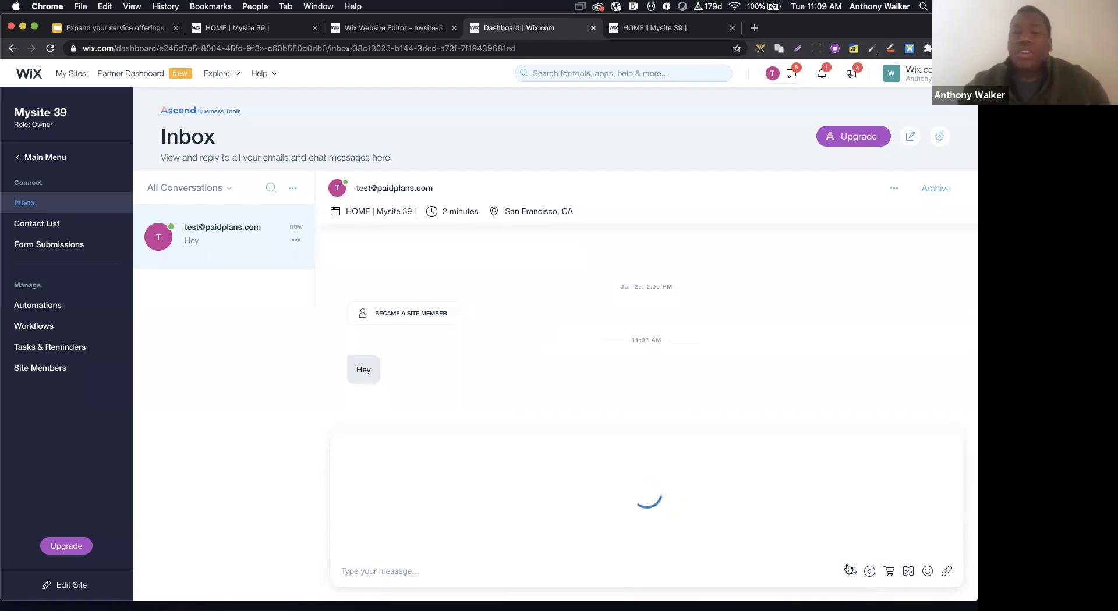
mouse_move(689, 498)
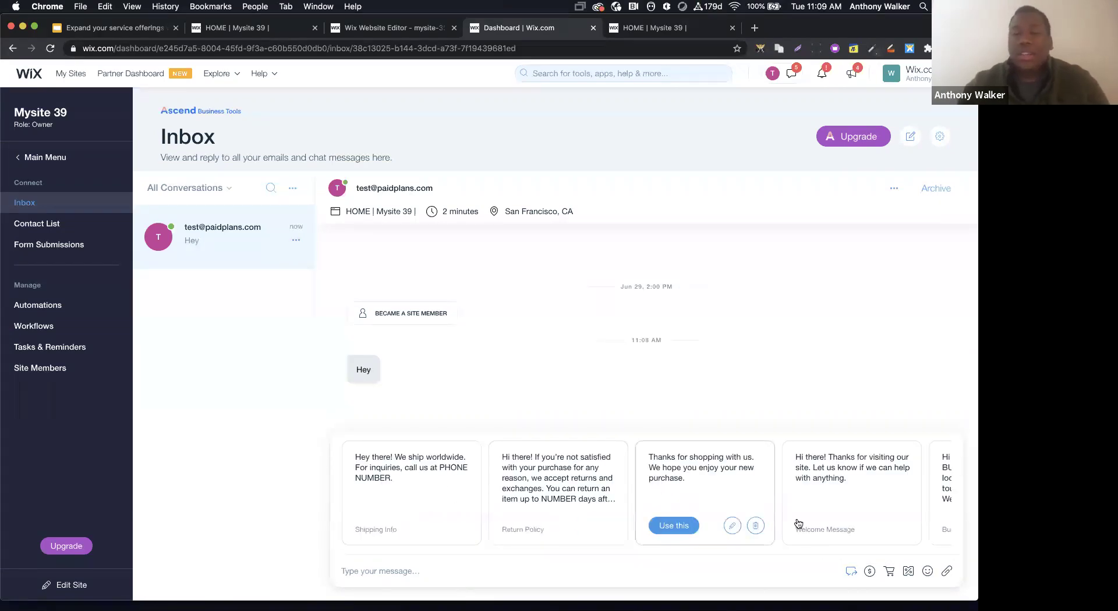
left_click(869, 572)
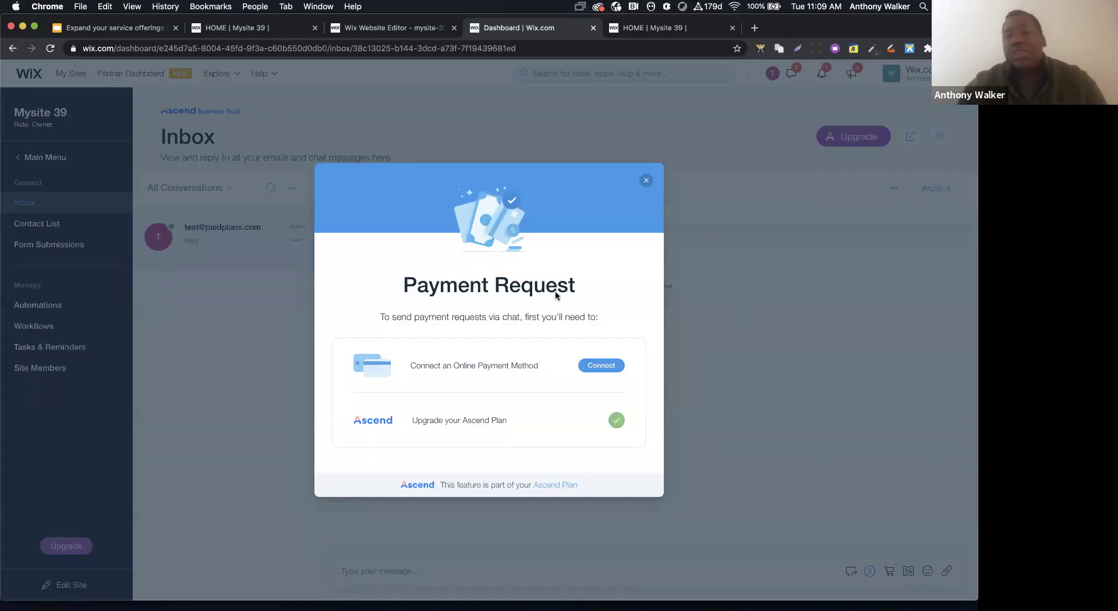
left_click(646, 180)
Send the $20.00 eyeglasses product in the Inbox conversation and open its product page from the live site's chatbox
left_click(885, 573)
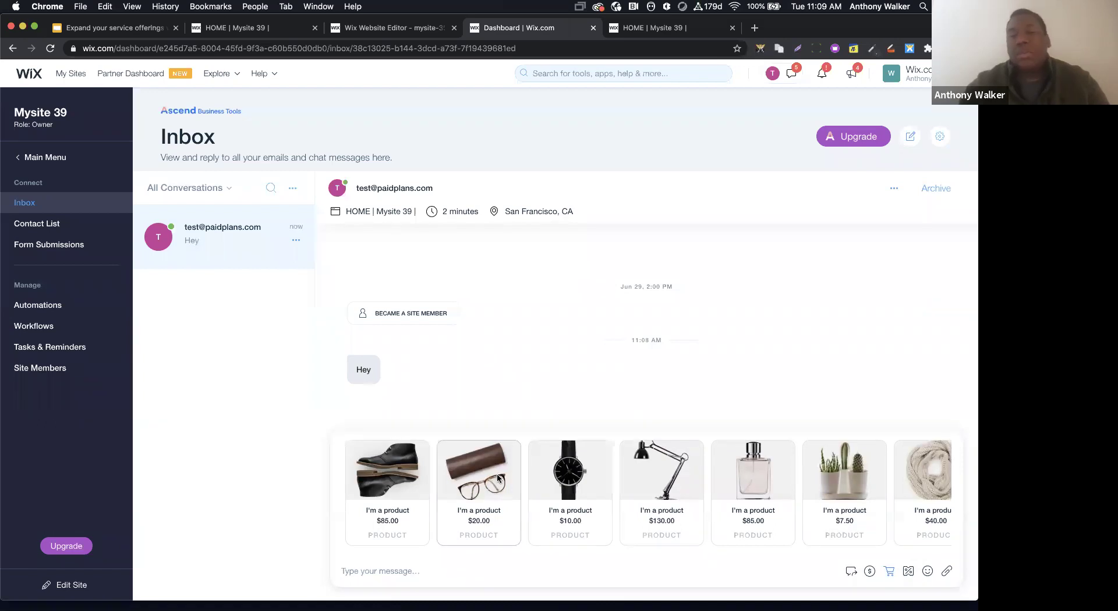
left_click(497, 476)
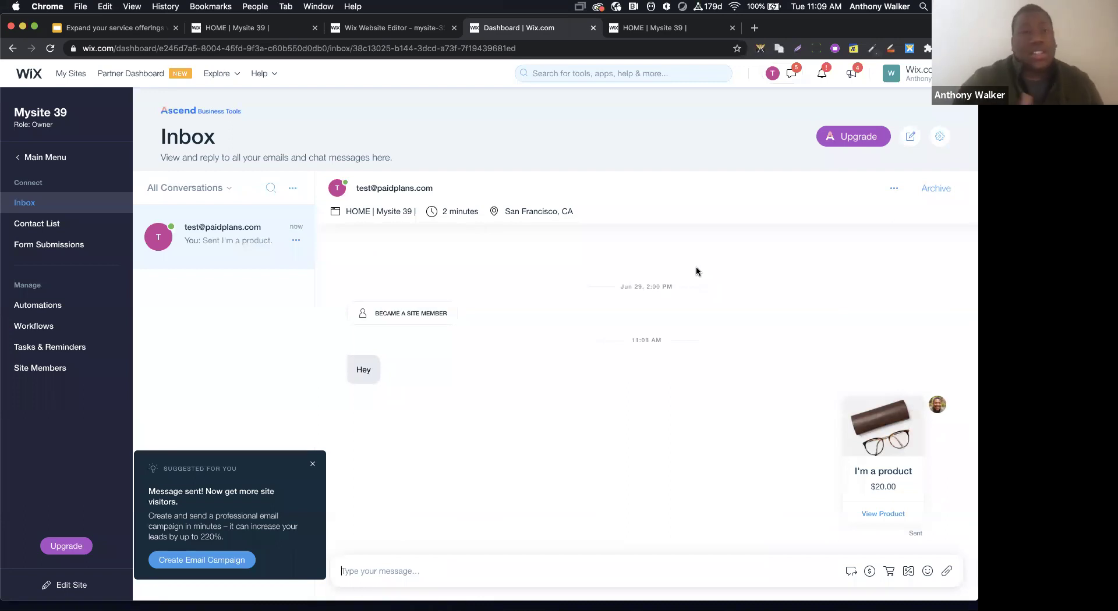
left_click(627, 30)
scroll(915, 445, "down", 3)
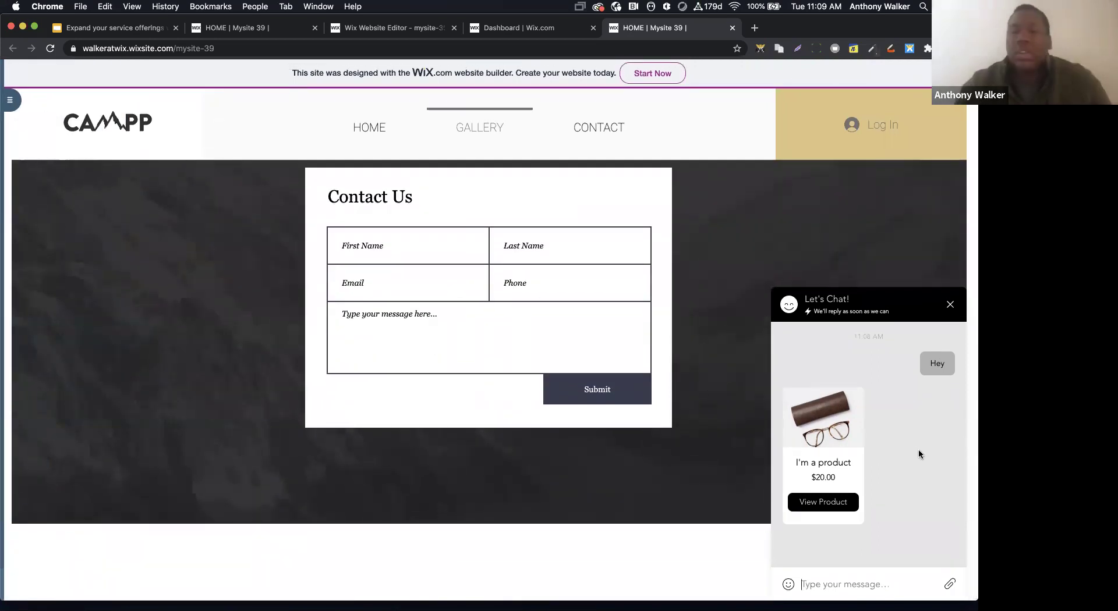
left_click(831, 510)
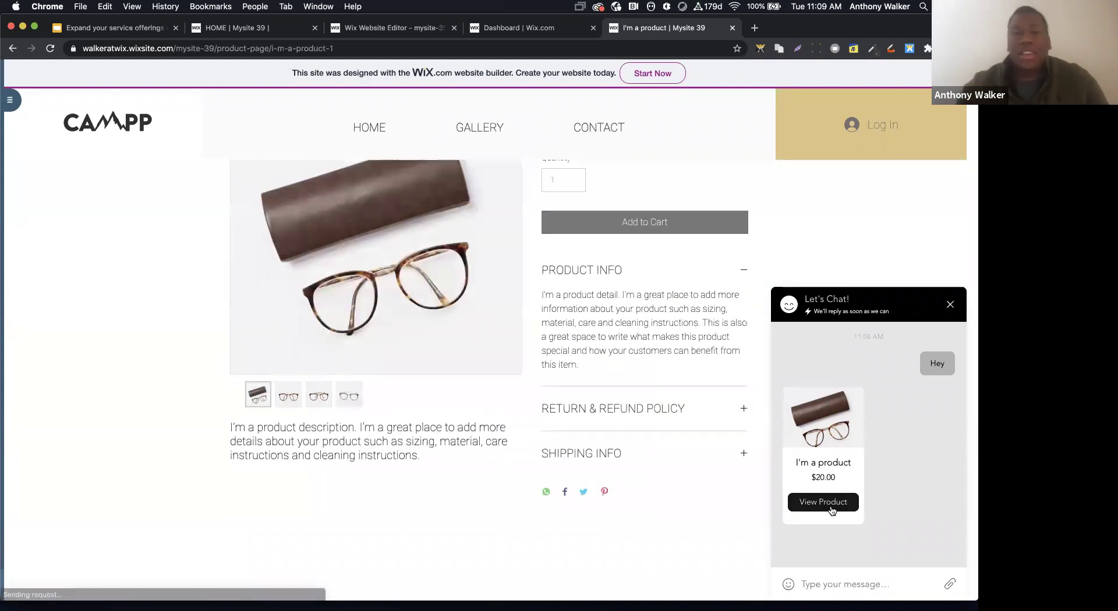
Look at the New Coupon form from the Inbox conversation, close it without creating a coupon, and dismiss the email campaign suggestion
left_click_drag(286, 27, 491, 41)
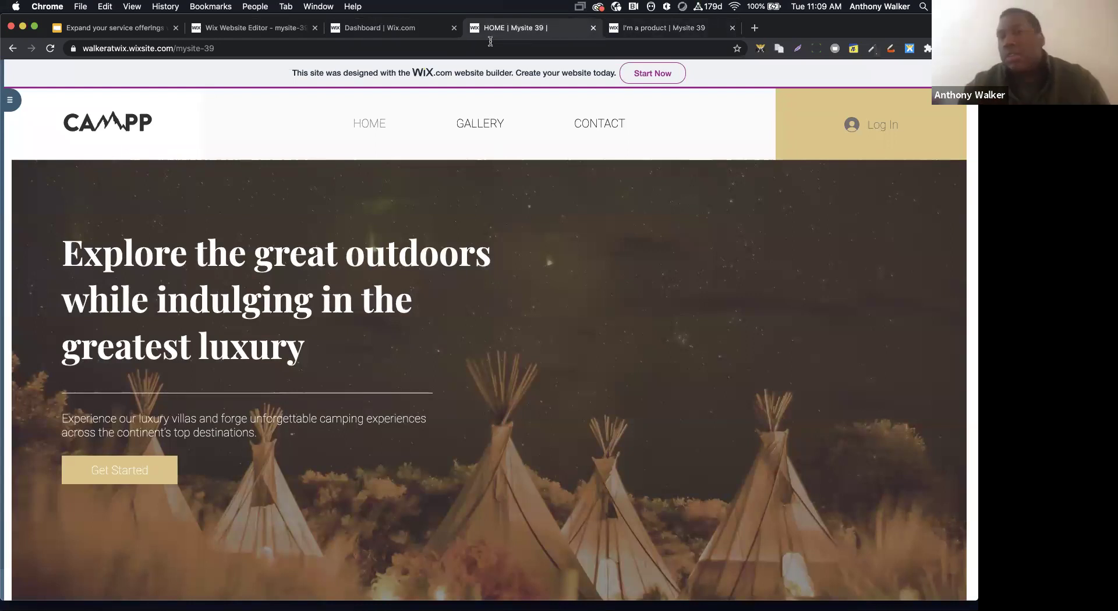
left_click(391, 27)
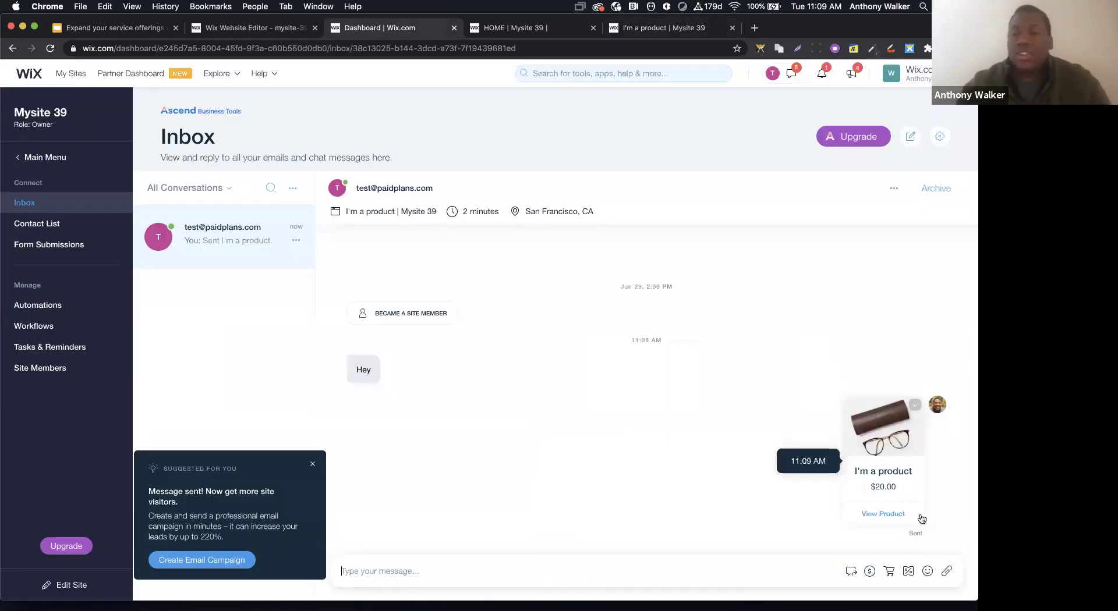
left_click(909, 572)
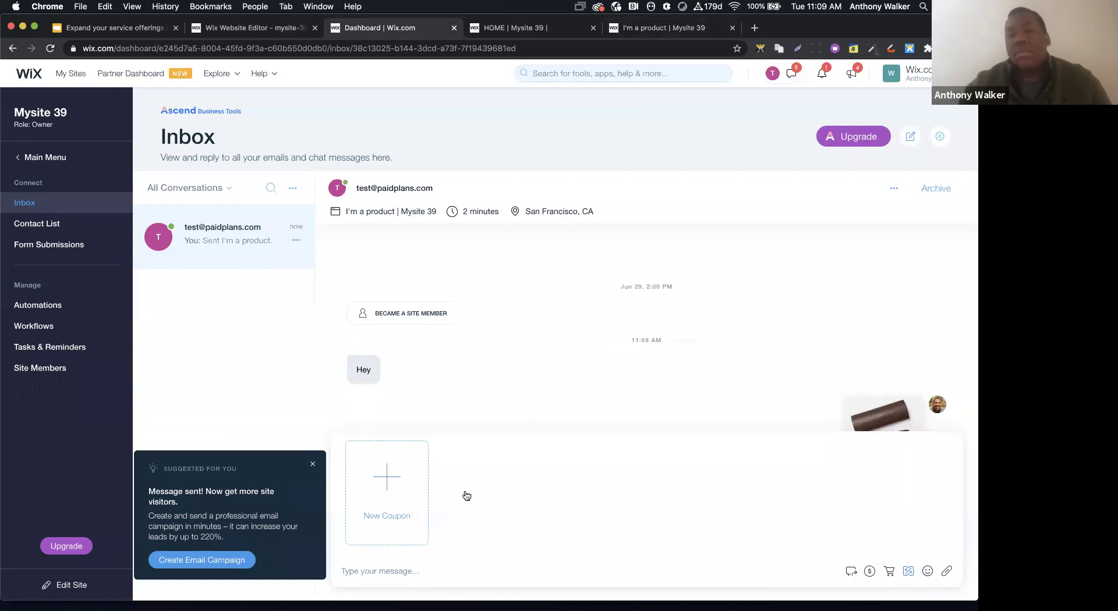
left_click(383, 479)
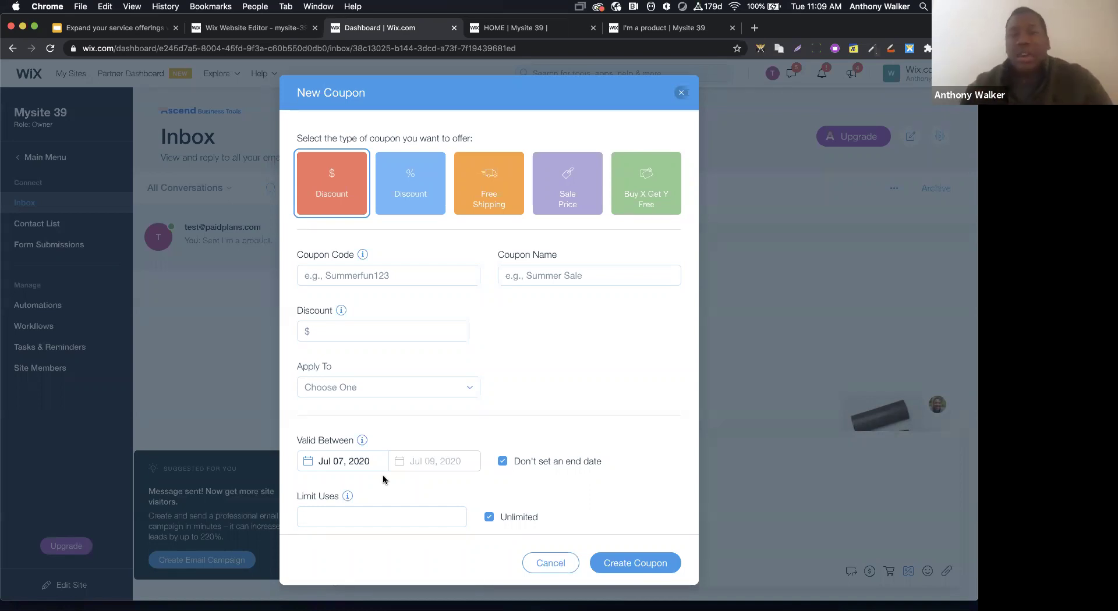
left_click(680, 95)
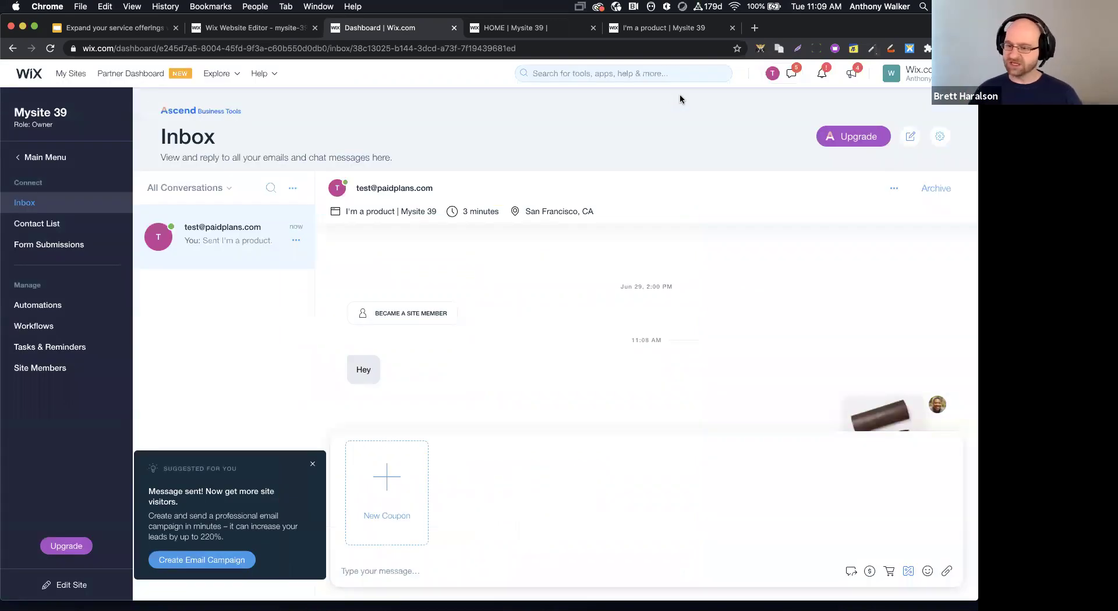
left_click(313, 464)
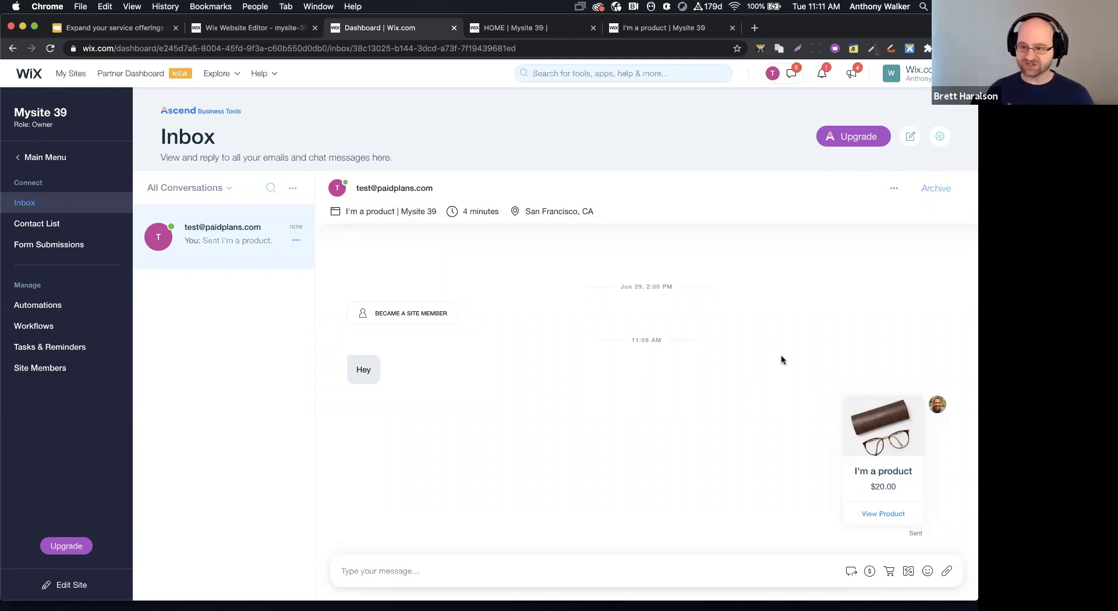
Review the product page and its chatbox on the live site, and check this site's notifications in the dashboard
left_click(634, 29)
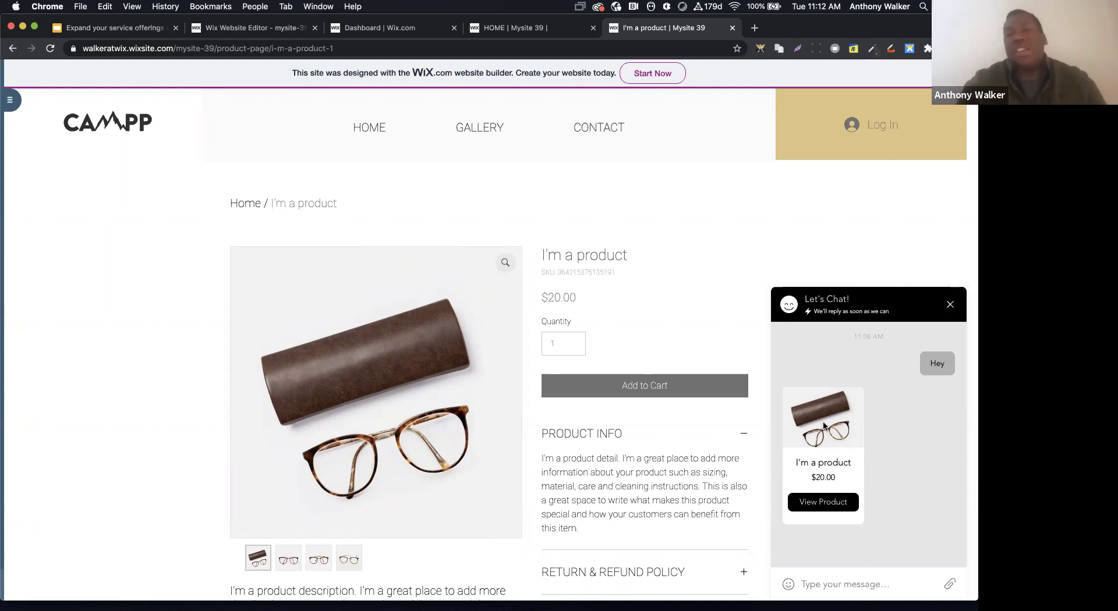
left_click(417, 32)
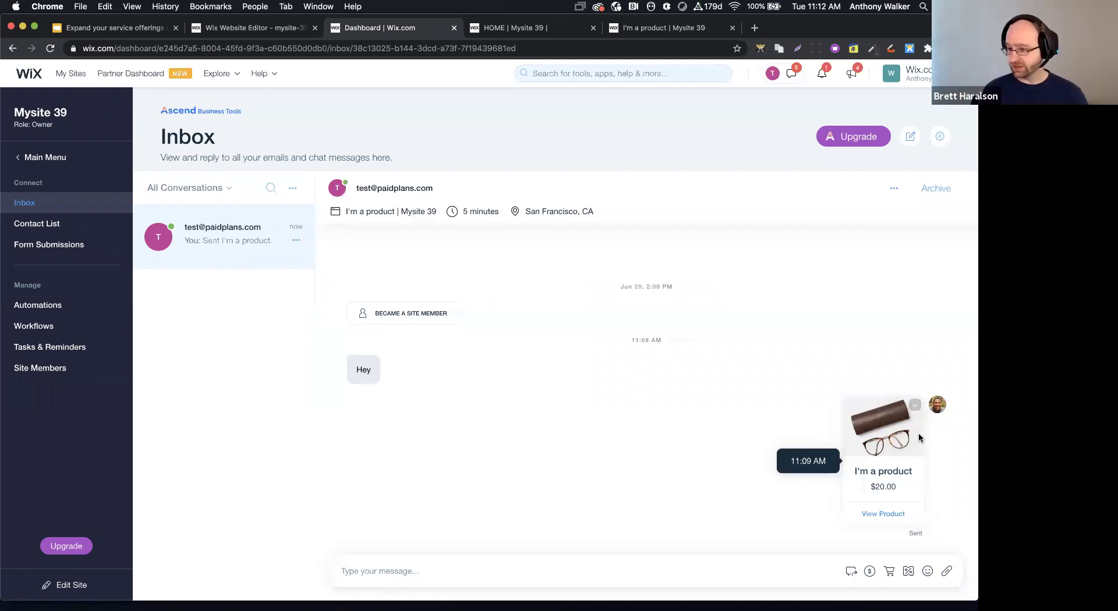
left_click(822, 82)
left_click(832, 196)
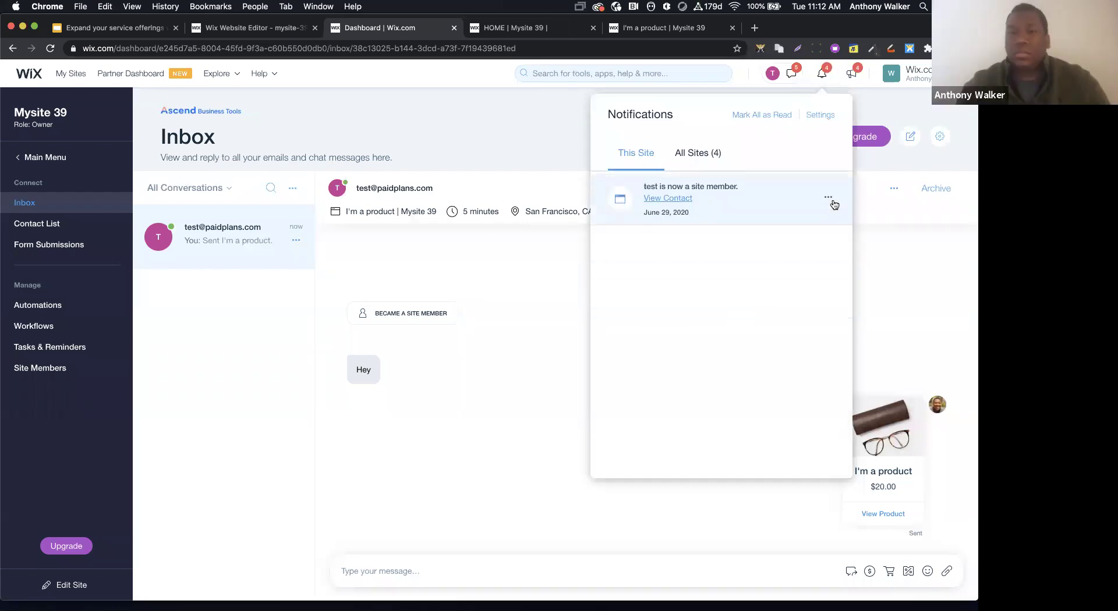
left_click(866, 240)
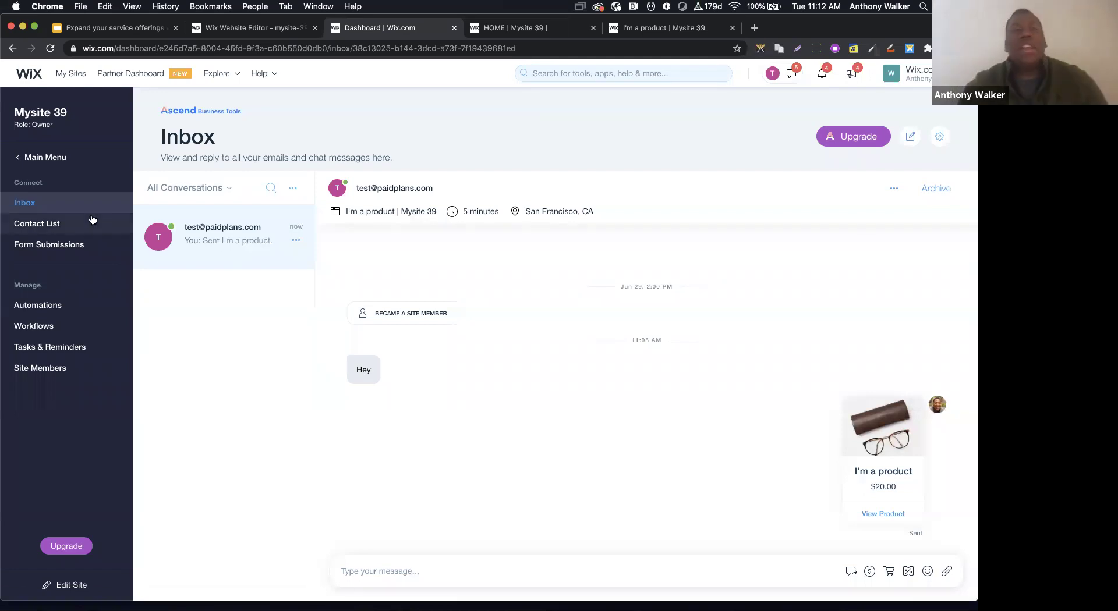
Look through the Contact List and compare it with the Inbox conversation, ending on the Contact List
left_click(40, 222)
left_click(39, 204)
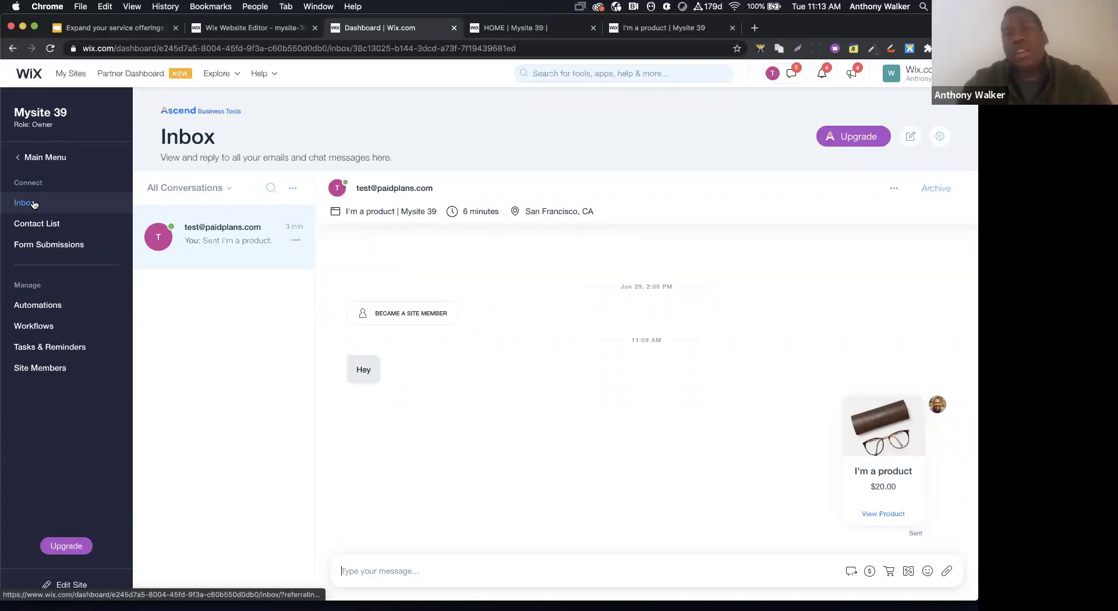
left_click(34, 203)
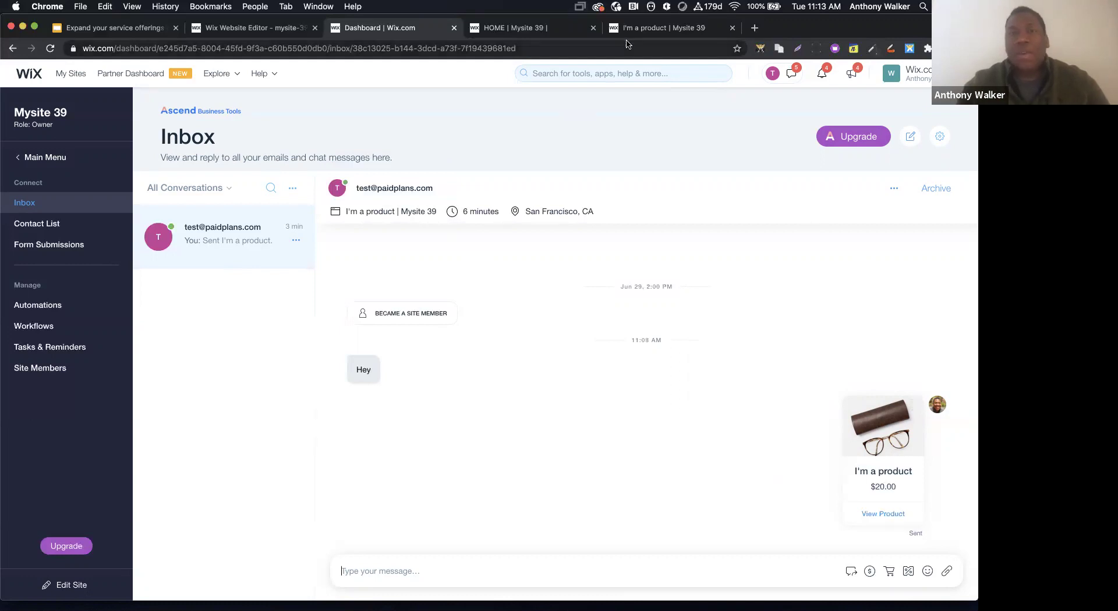
left_click(28, 226)
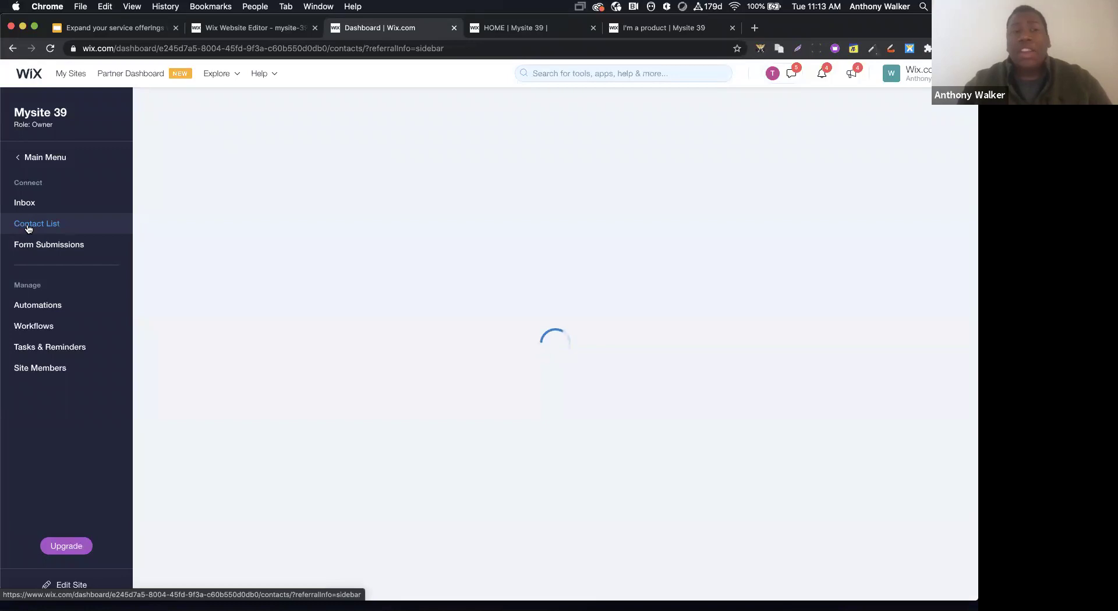
scroll(435, 403, "down", 5)
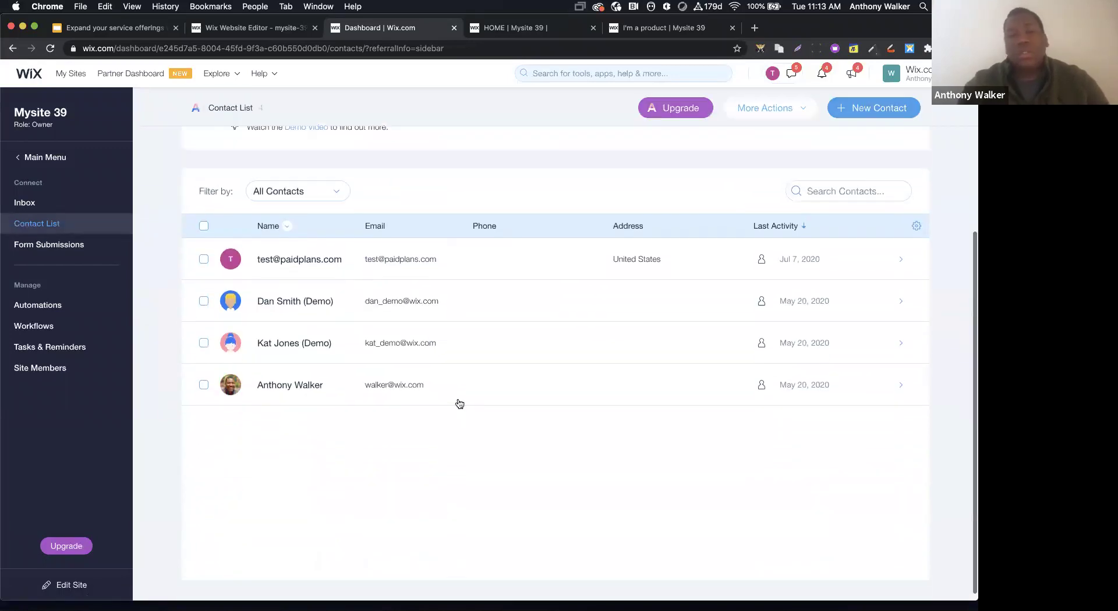
left_click(56, 207)
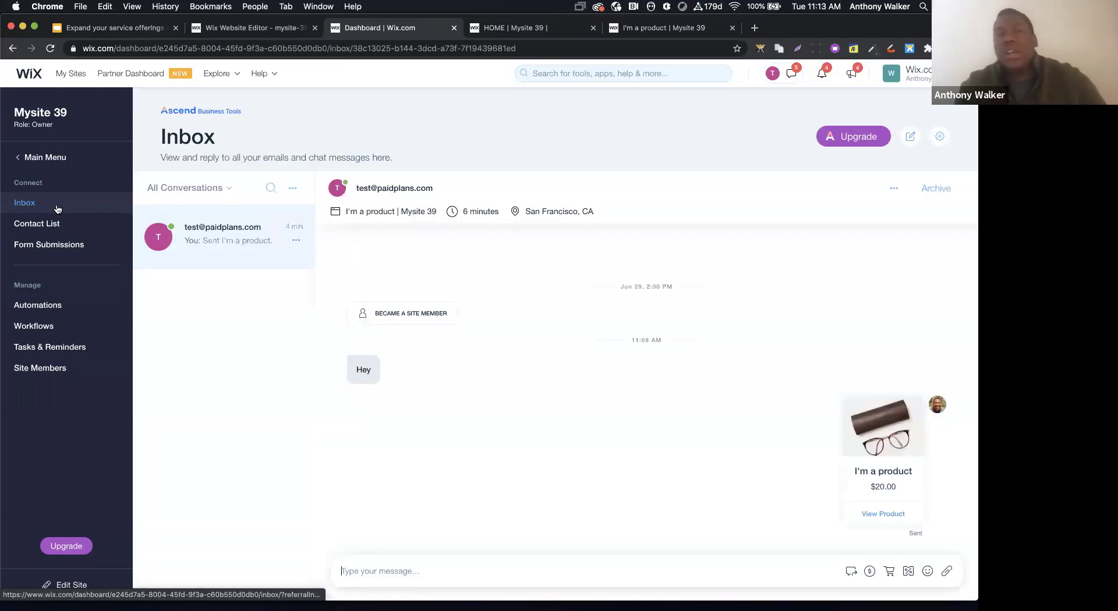
left_click(52, 227)
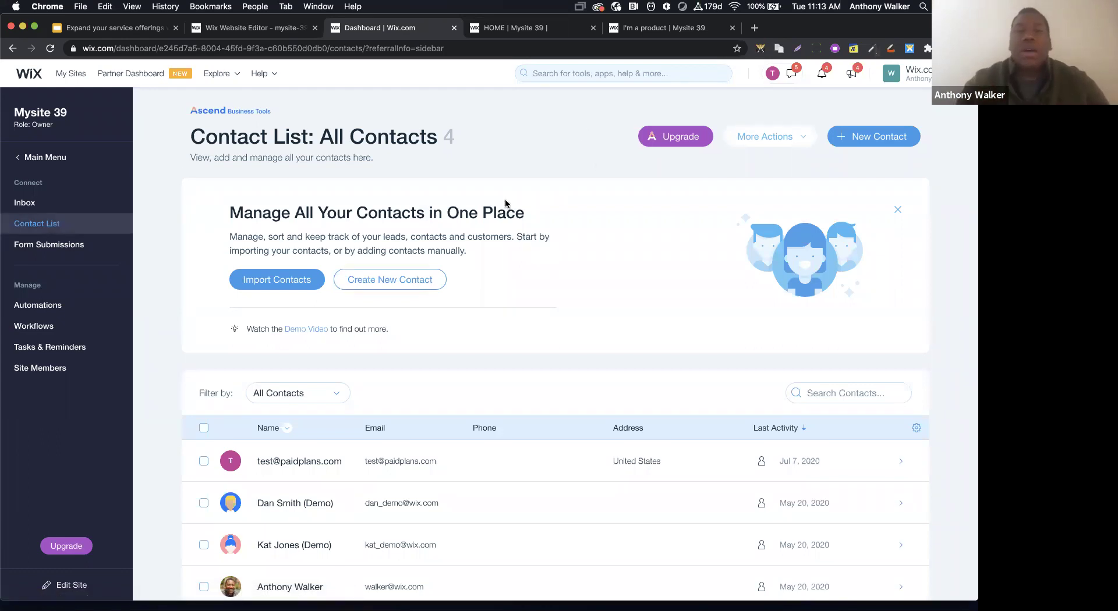
Examine the CSV file and Gmail account options for importing contacts, and return to the Contact List
left_click(792, 142)
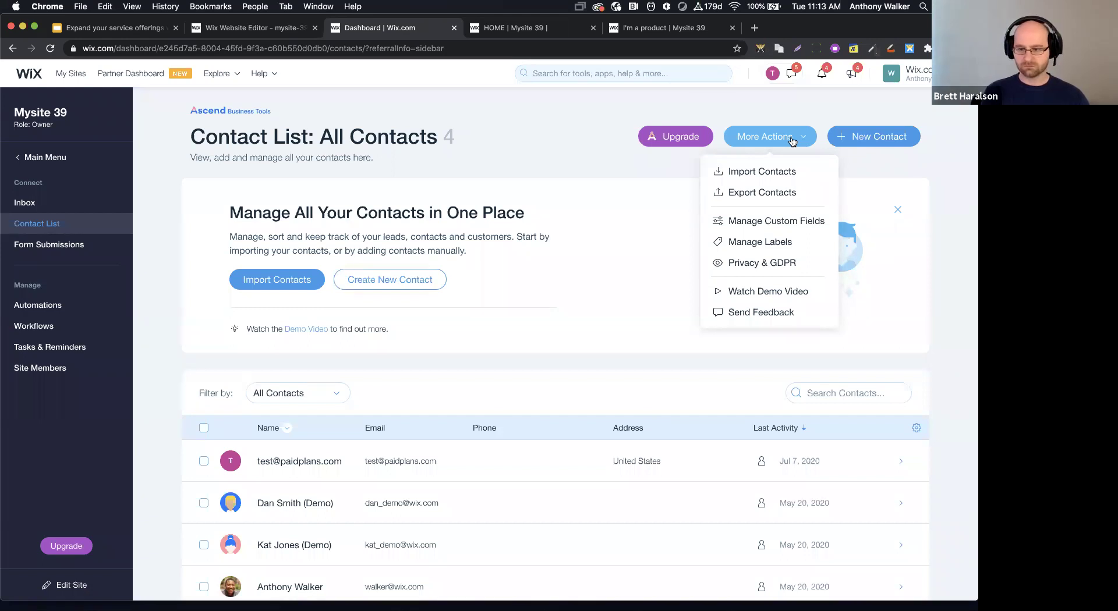
left_click(737, 174)
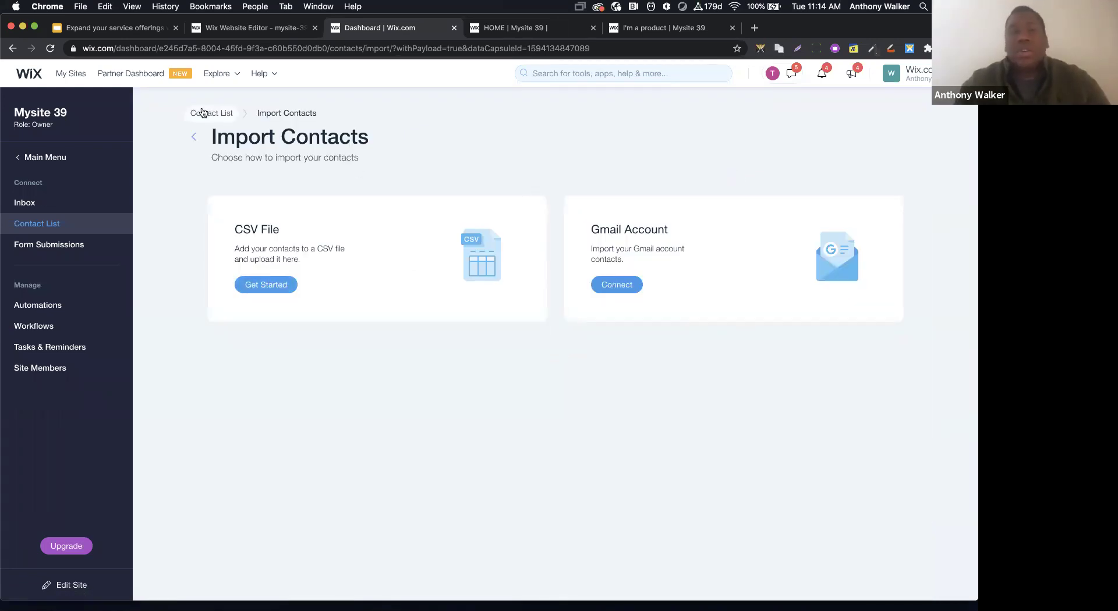
left_click(195, 137)
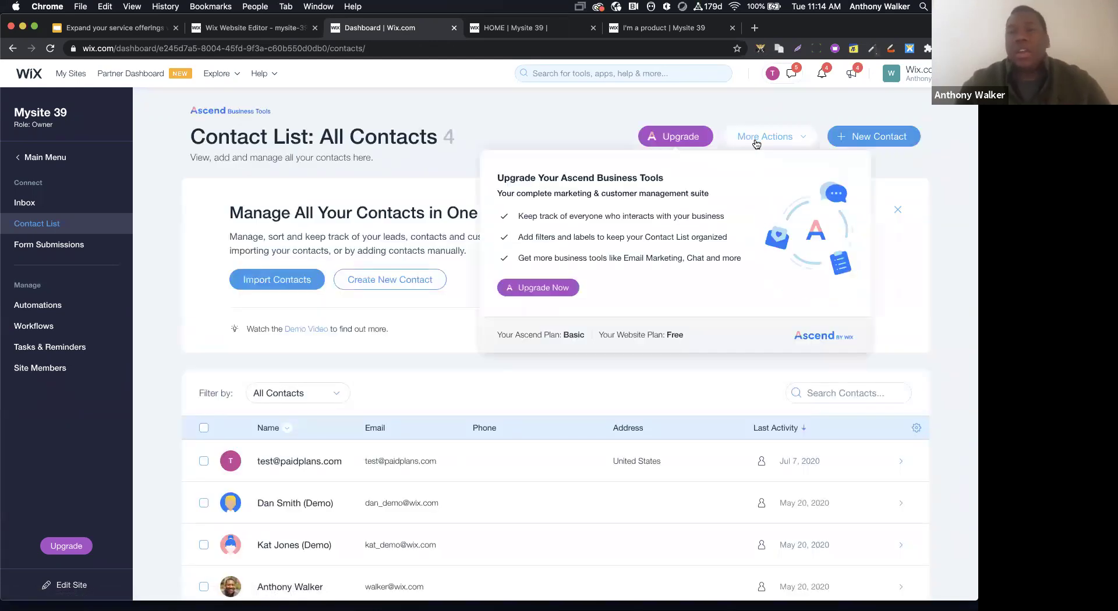
Examine the form for adding a custom contact field with the Text type, and cancel it without adding the field
left_click(751, 137)
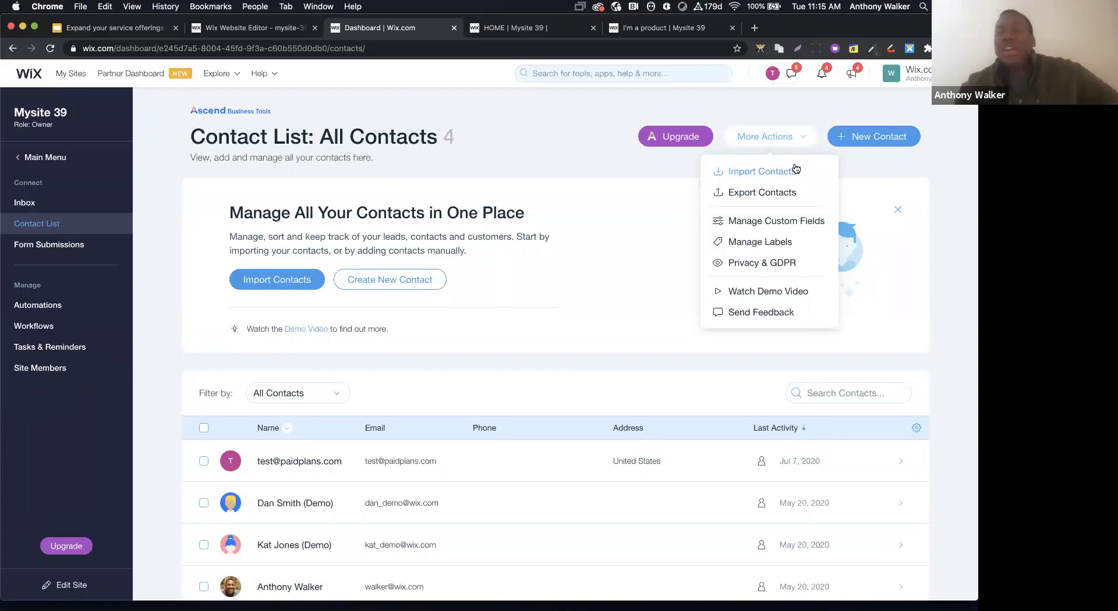
left_click(750, 222)
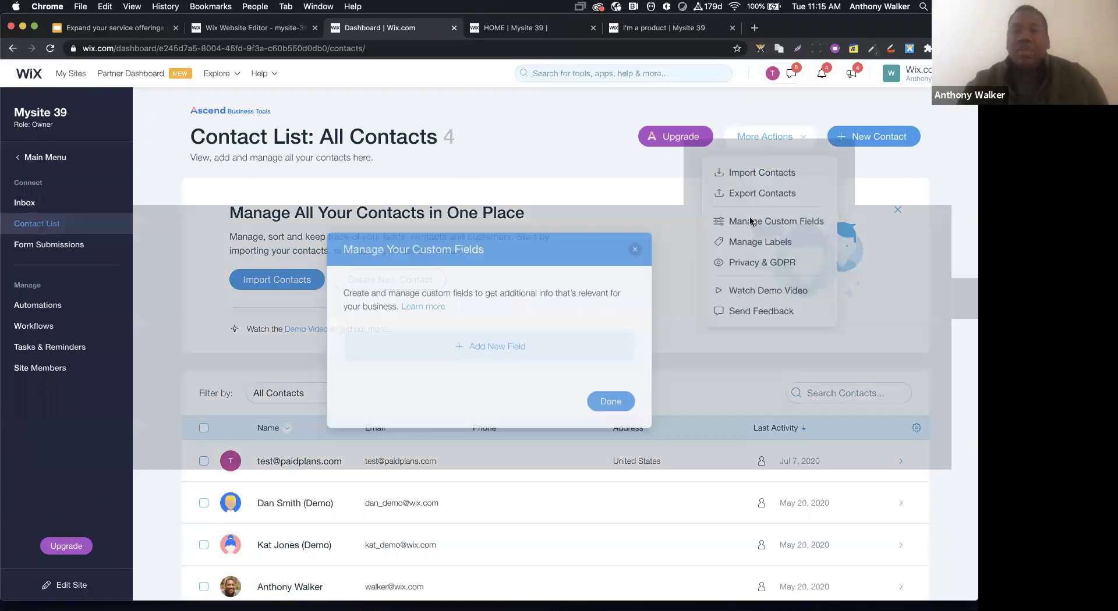
left_click(518, 360)
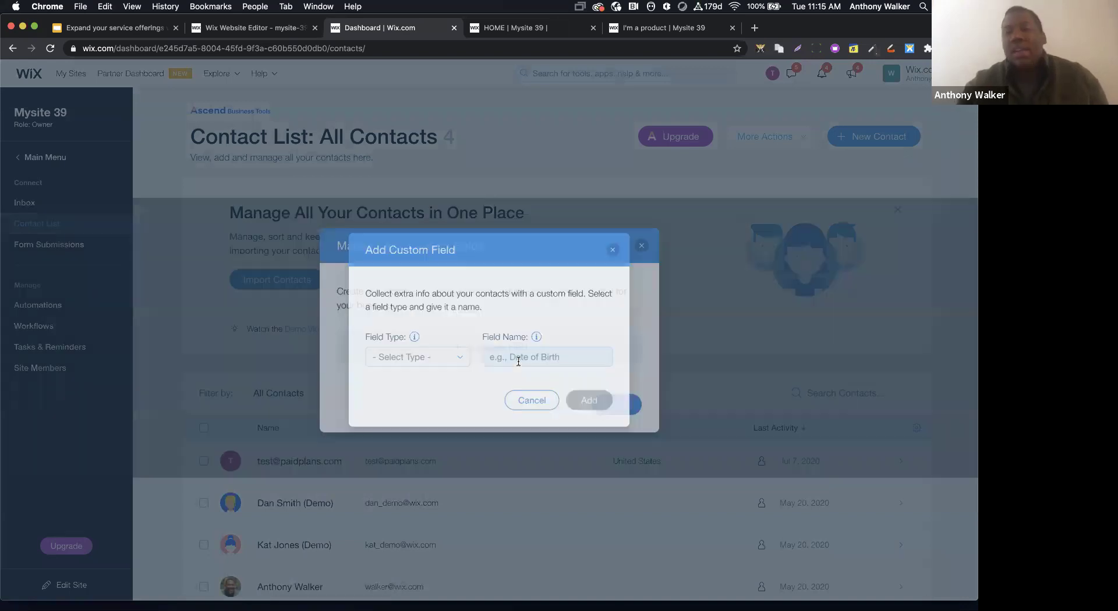
left_click(396, 365)
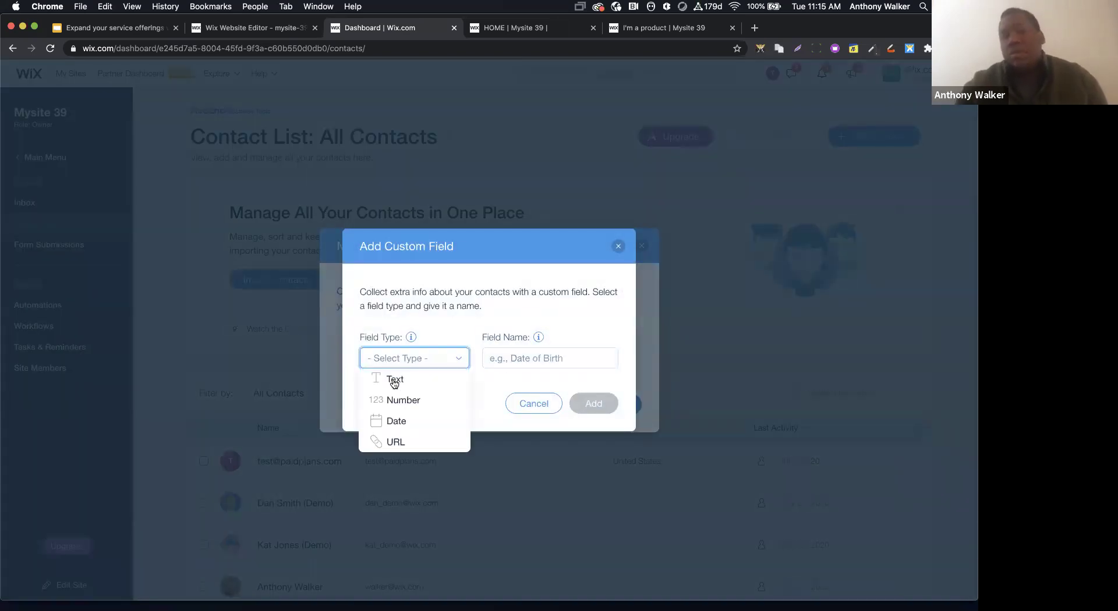
left_click(395, 380)
left_click(501, 353)
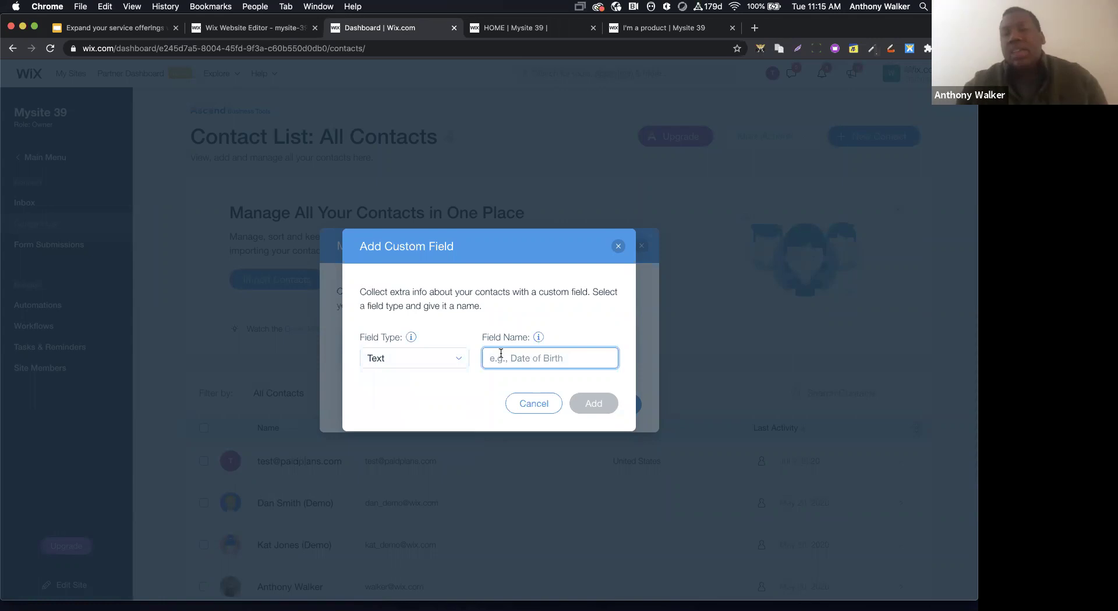
left_click(533, 403)
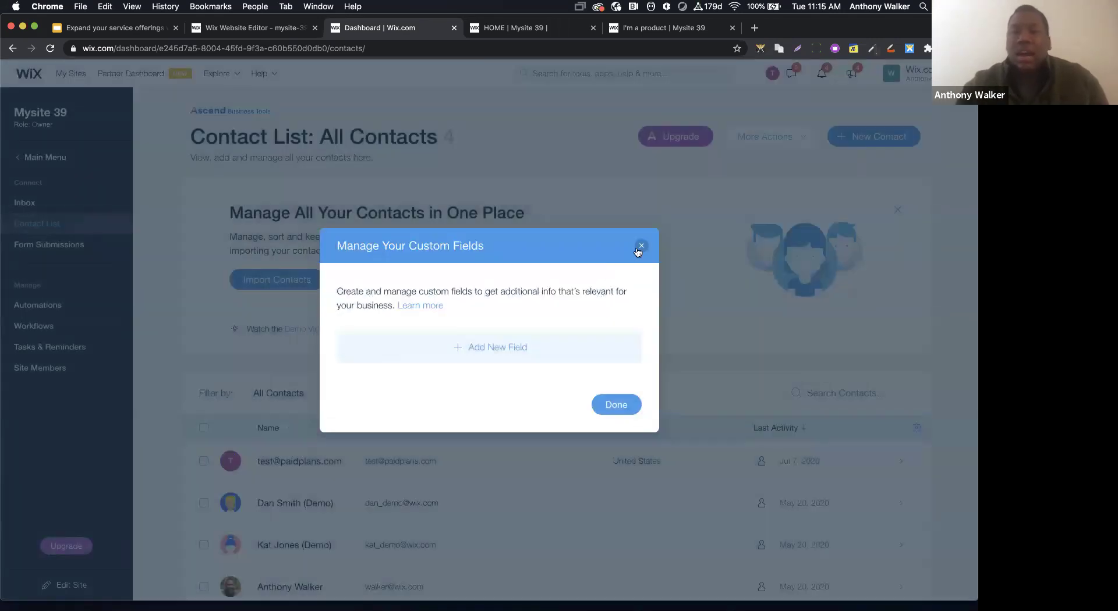
Review the available contact labels in Manage Labels and close the dialog
left_click(736, 140)
left_click(736, 140)
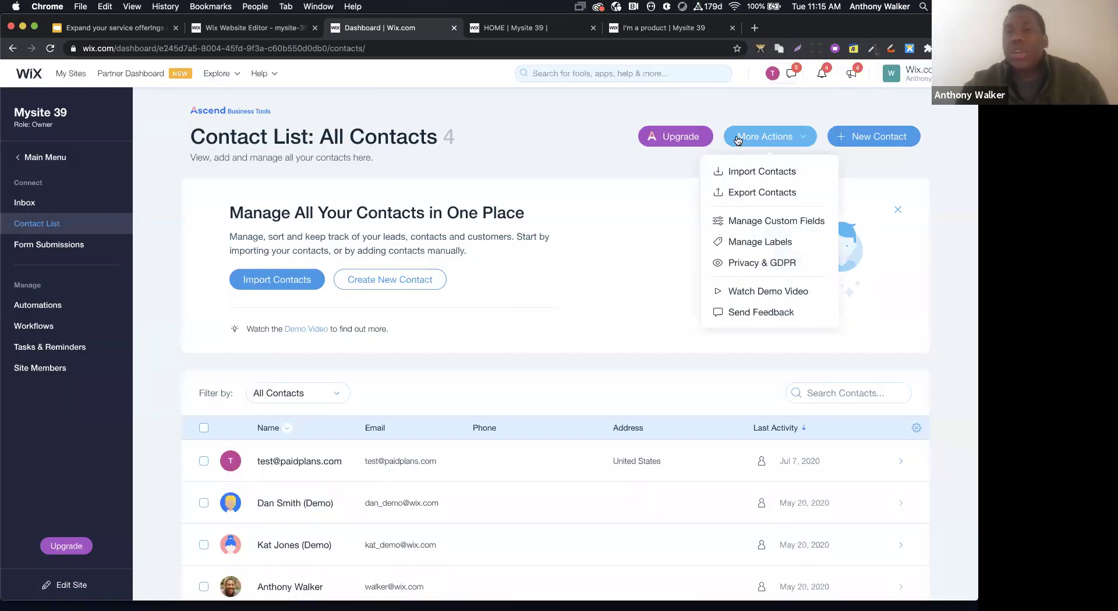
left_click(737, 244)
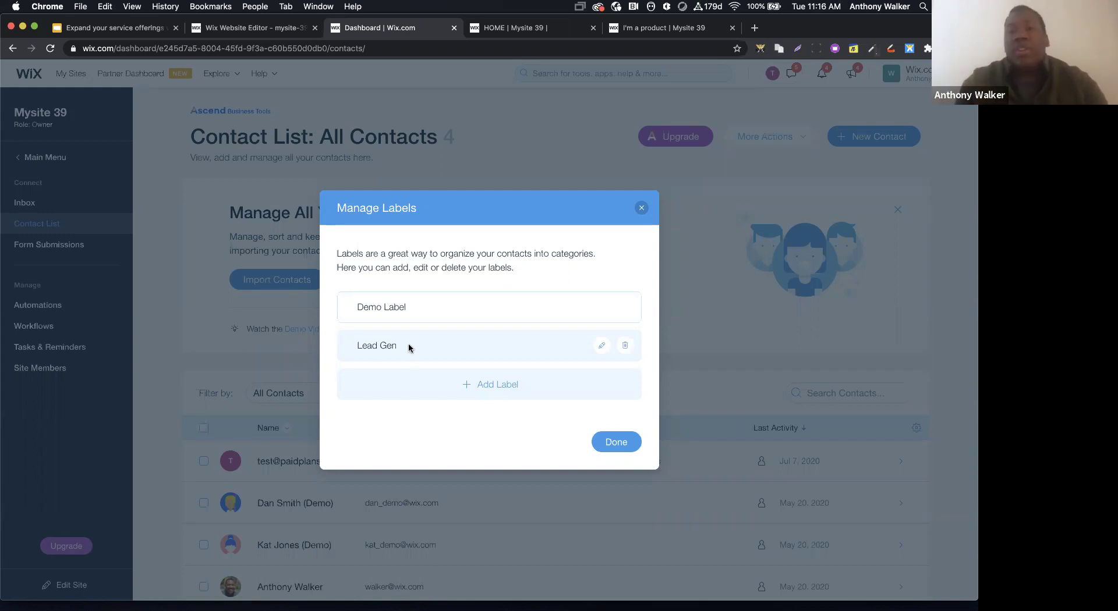
left_click(609, 443)
Look at the Privacy & GDPR page and its new request form, and return to the Contact List's additional actions
left_click(769, 139)
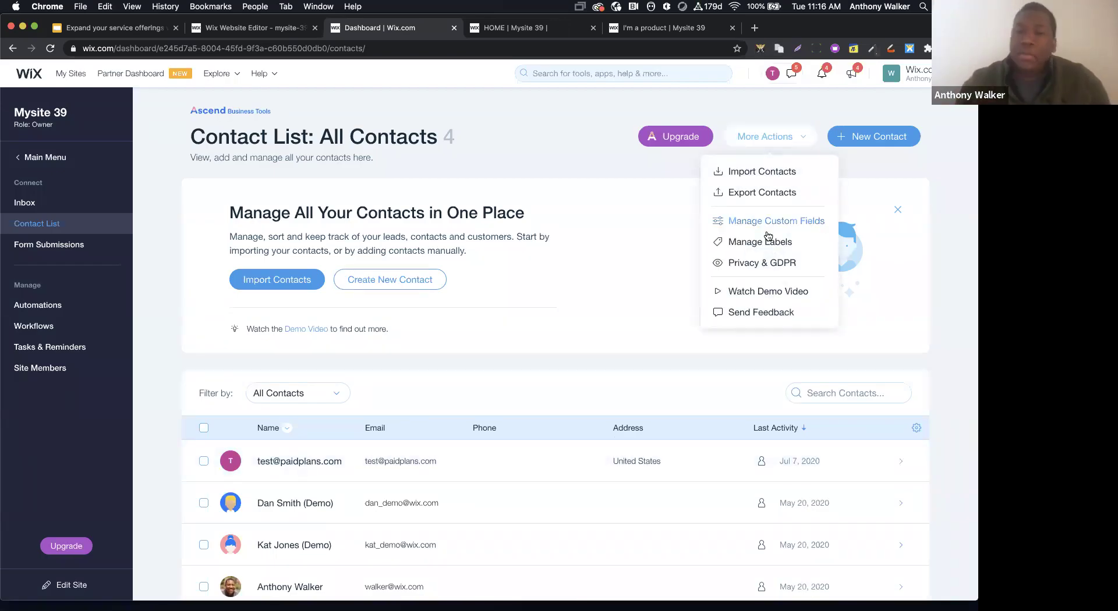
left_click(749, 264)
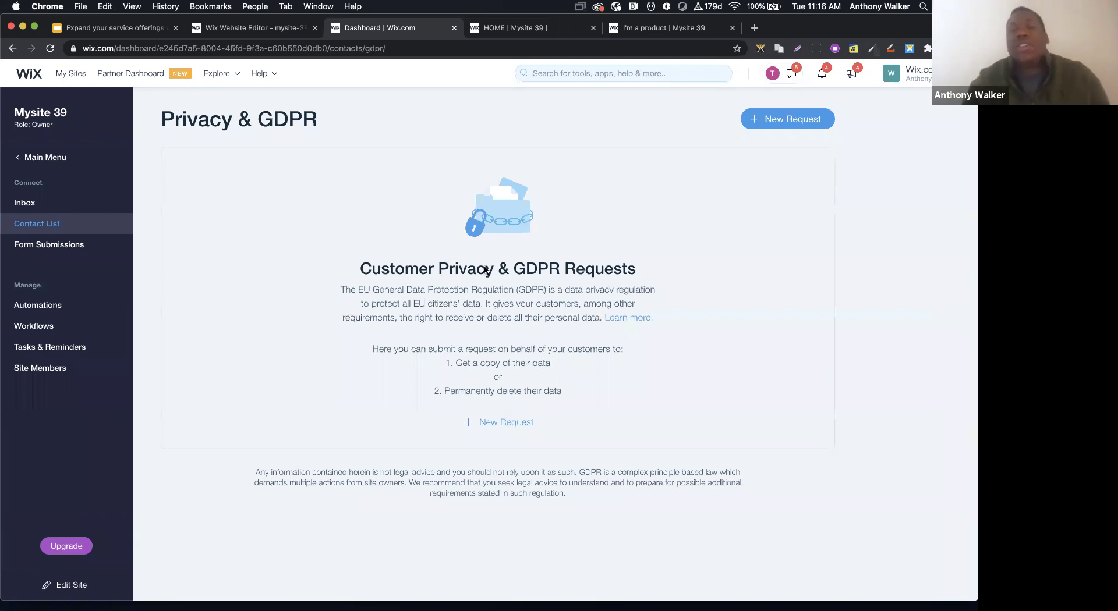
left_click(526, 427)
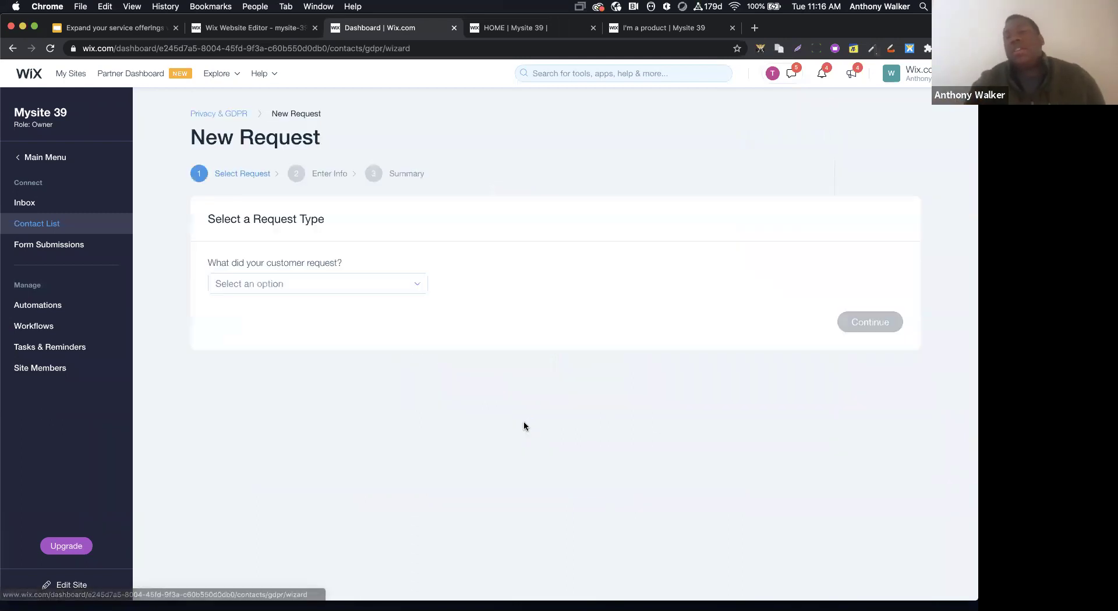
left_click(225, 115)
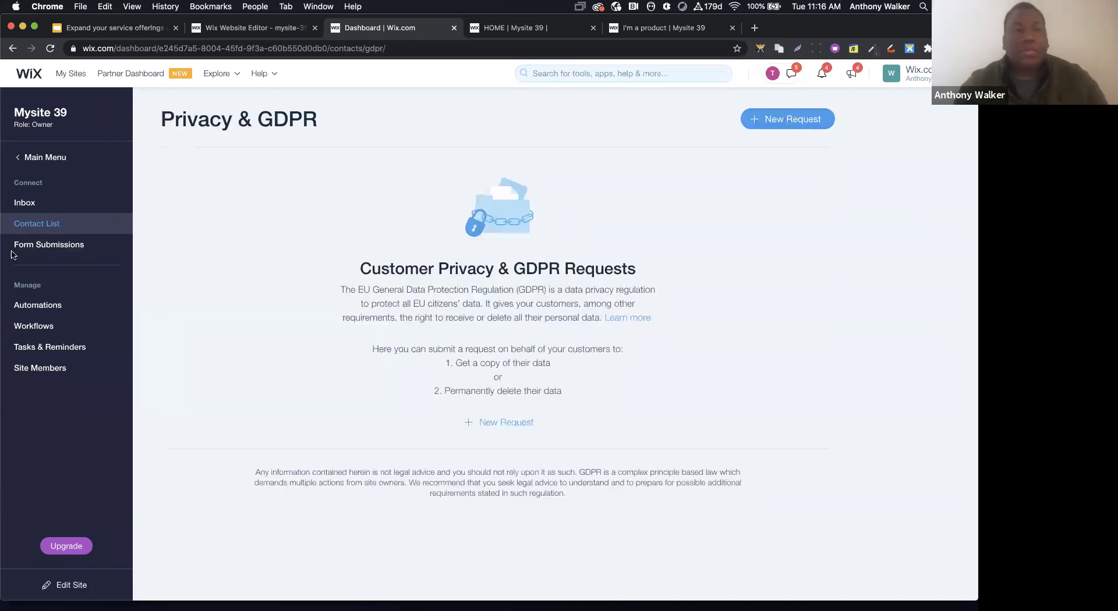
left_click(20, 231)
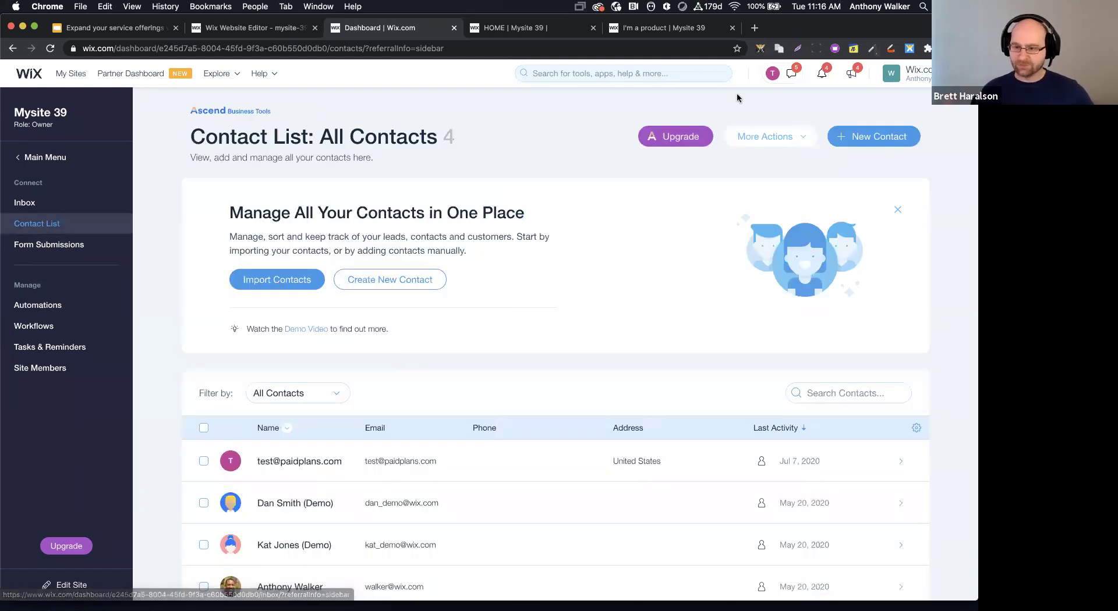
left_click(756, 135)
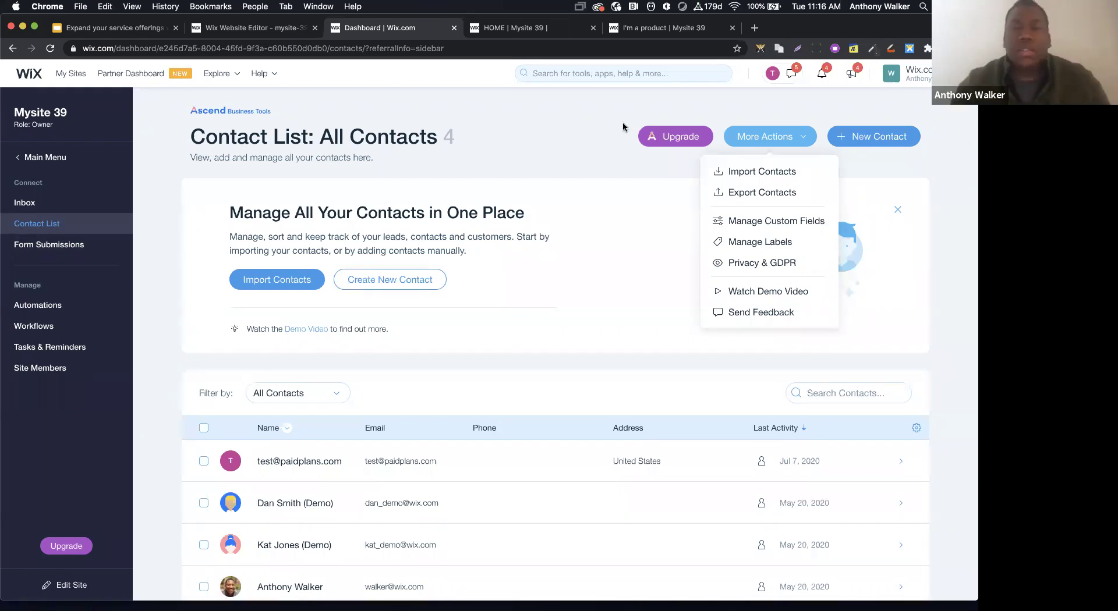
Display the Lead Gen form's submissions table and hide its Last Name, Email and Message fields
left_click(96, 249)
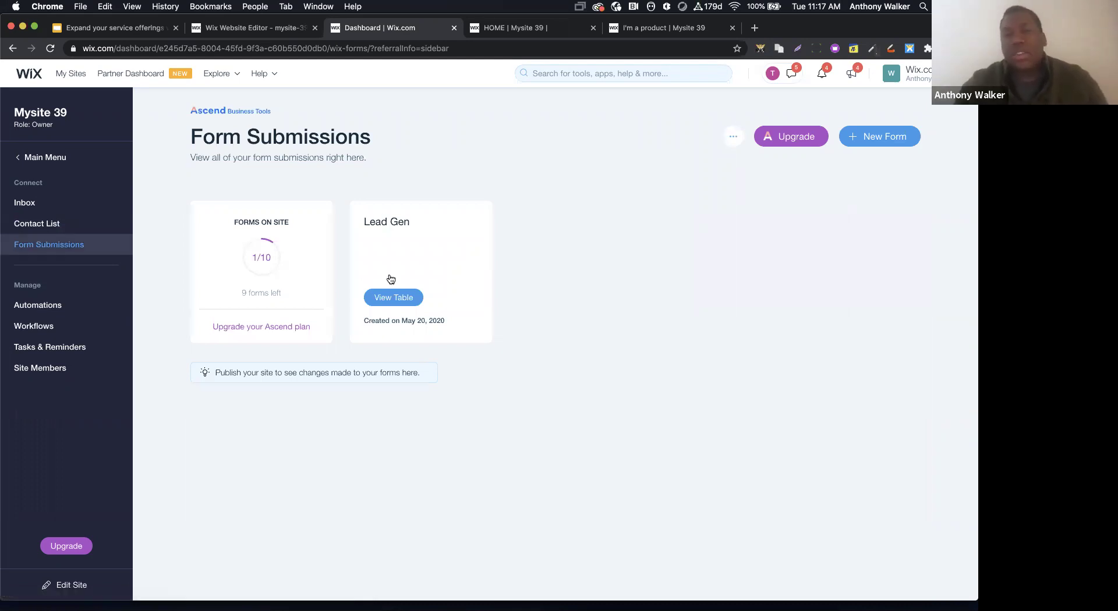
left_click(380, 298)
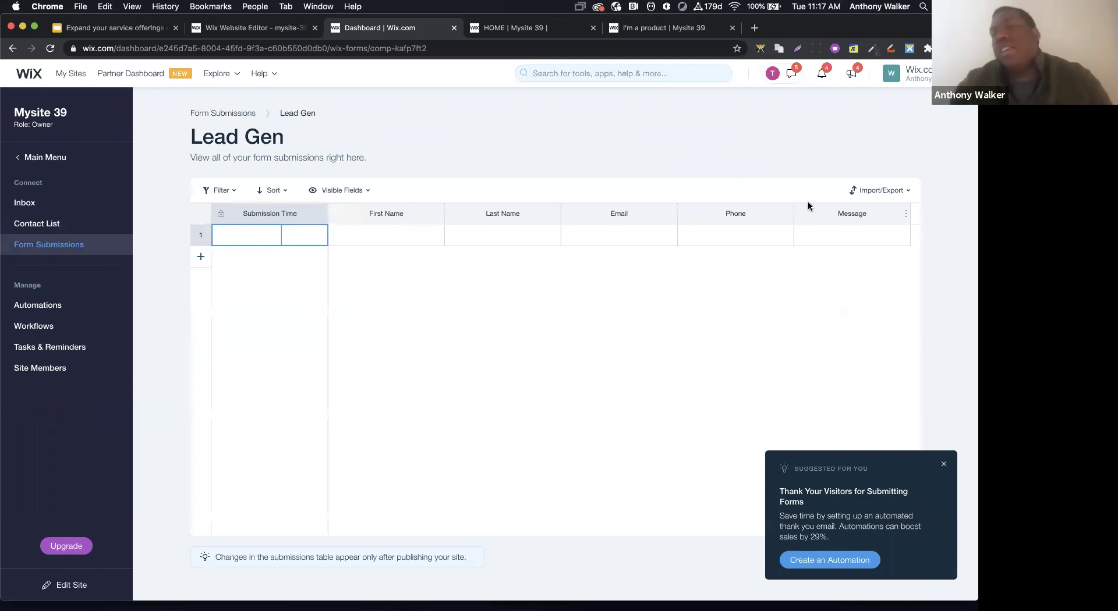
left_click(324, 195)
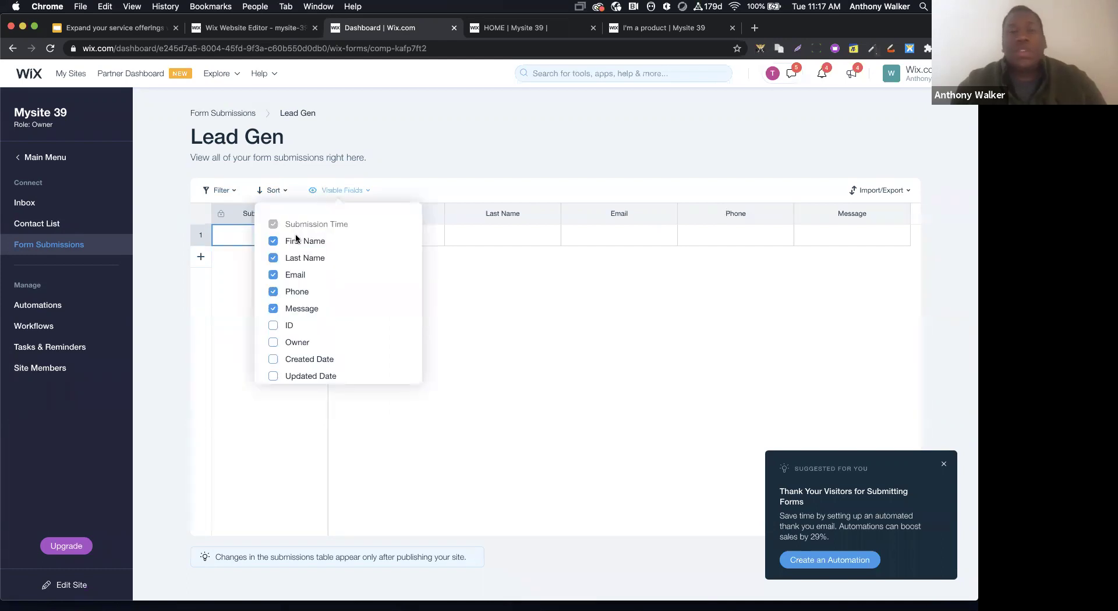
left_click(273, 258)
left_click(273, 275)
left_click(273, 308)
left_click(539, 274)
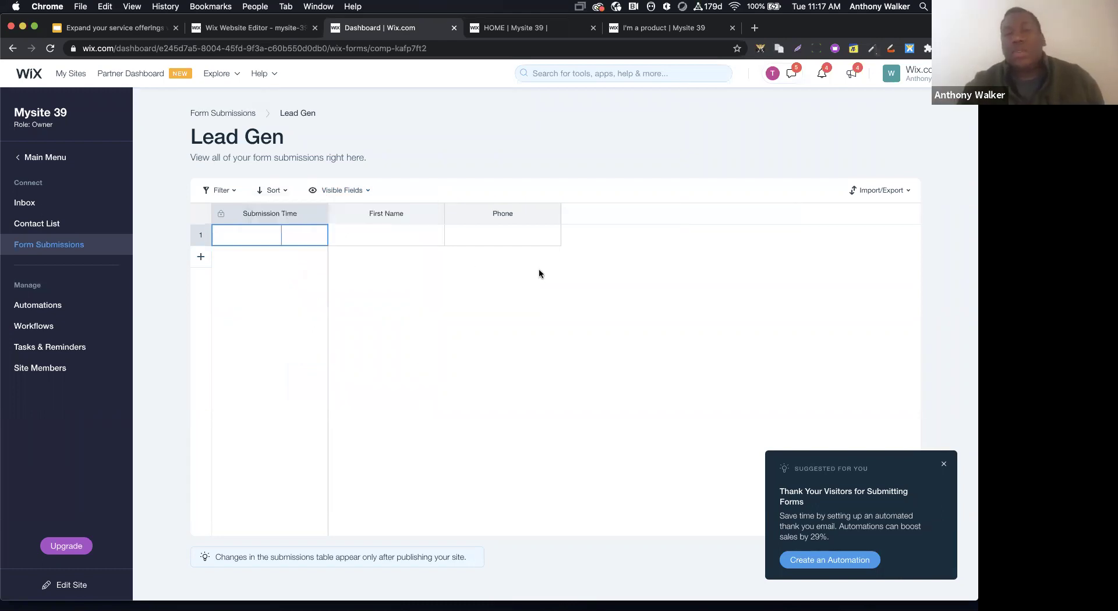
Check the import and export options of the Lead Gen table, and return to the Form Submissions overview
left_click(861, 190)
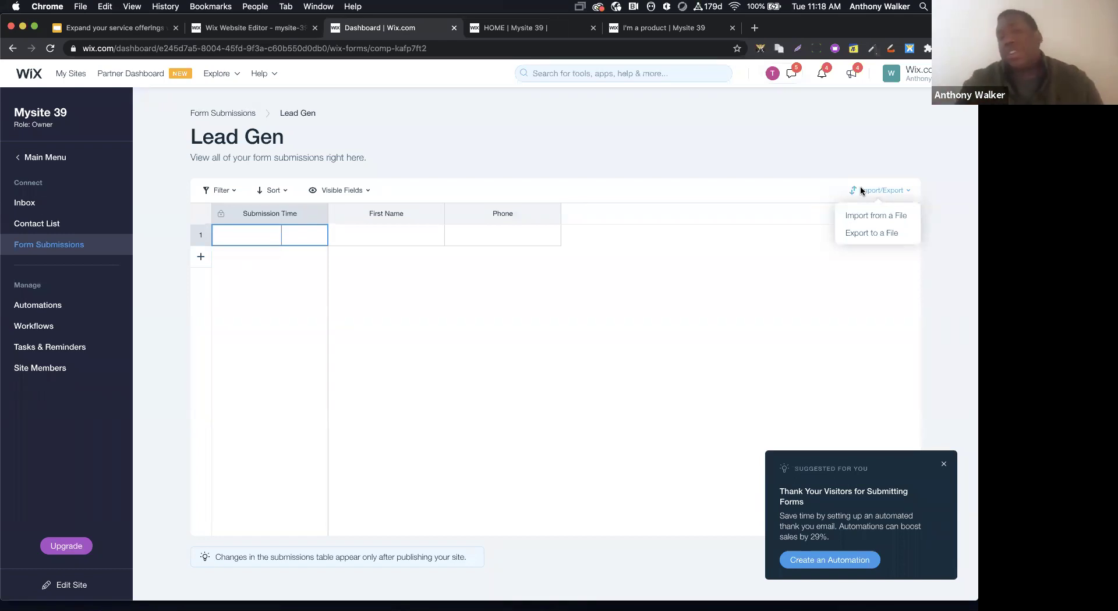
right_click(237, 112)
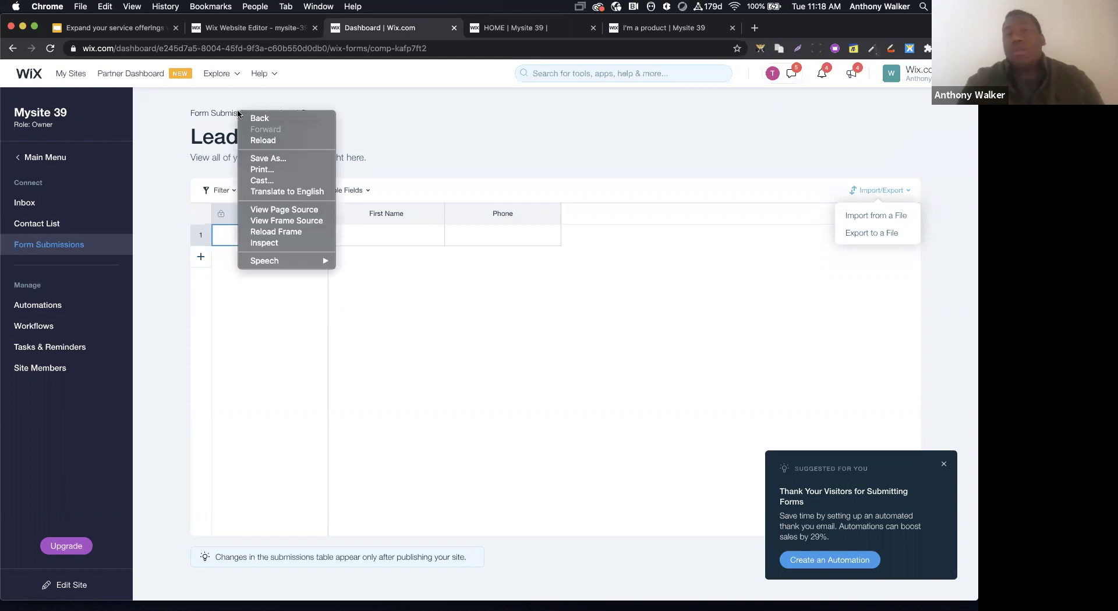
left_click(220, 113)
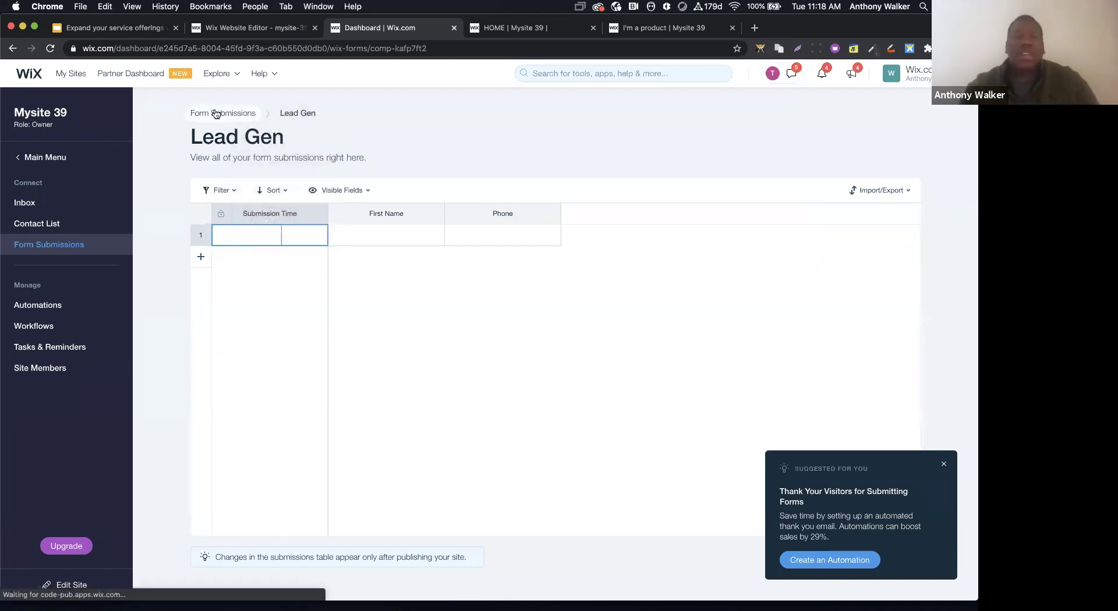
left_click(215, 113)
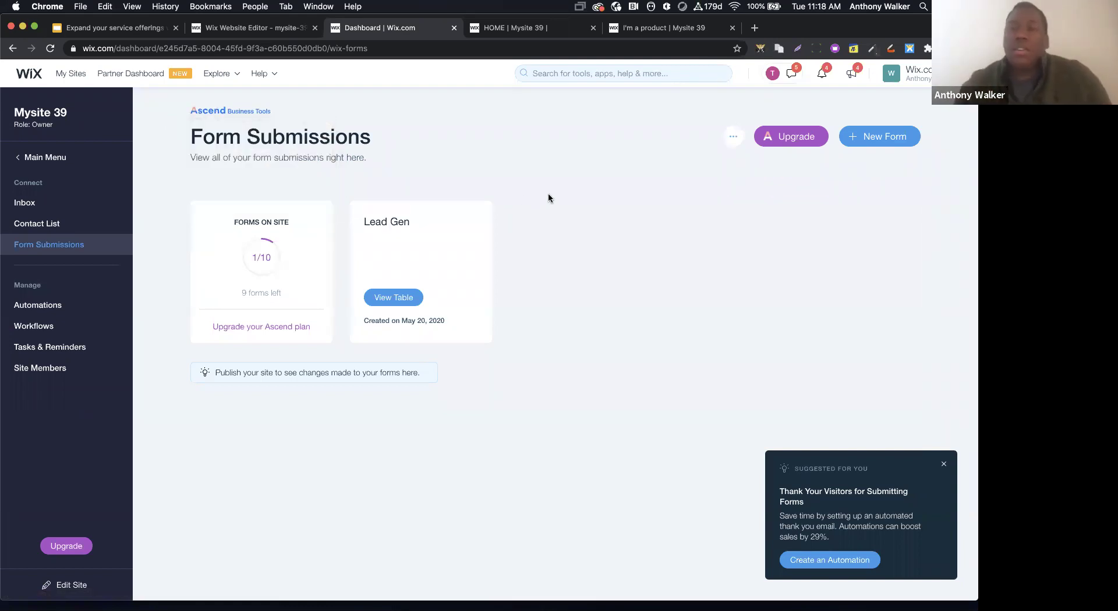
Look at the Automations page, view the Sales Leads workflow, dismiss its introduction, and check the Contacted step's options
left_click(62, 307)
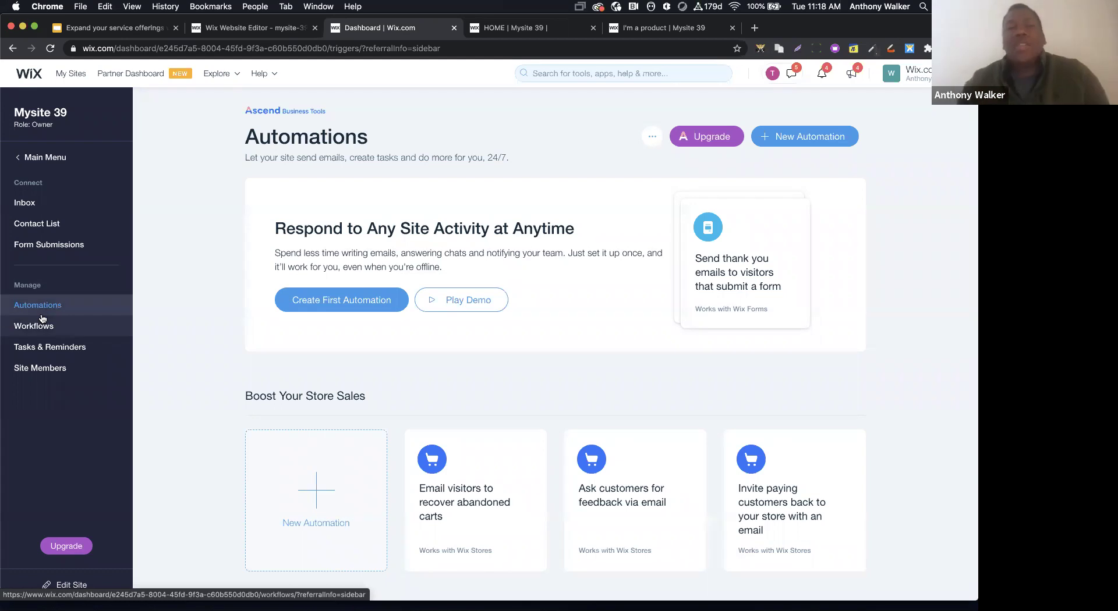
left_click(46, 328)
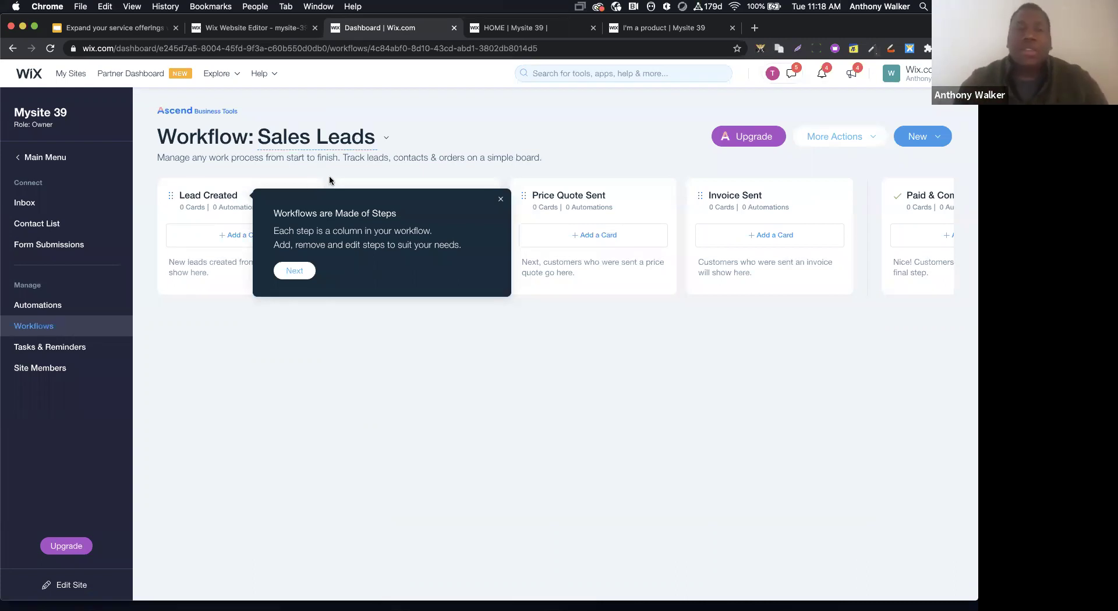
left_click(500, 199)
left_click(484, 195)
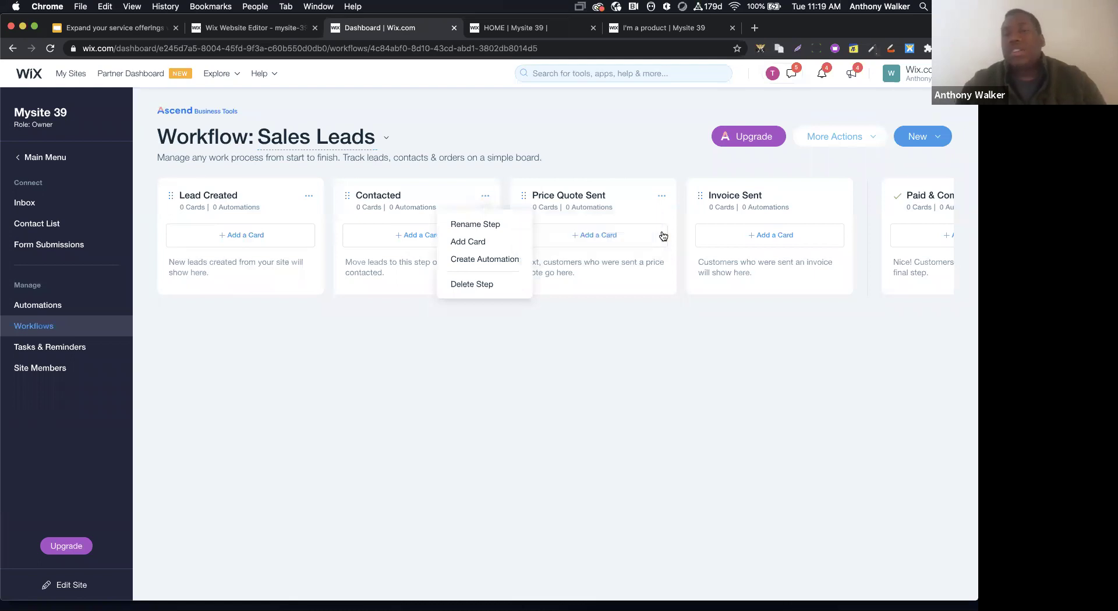
Add a card titled "logo" to the Lead Created step and link it to the first listed contact
left_click(282, 237)
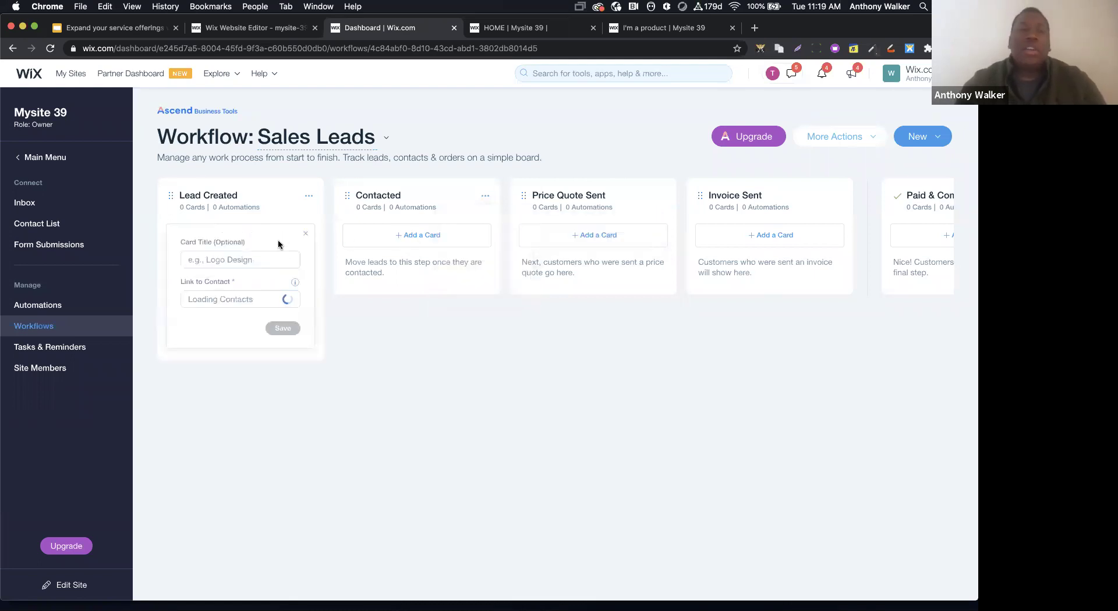
left_click(259, 259)
left_click(201, 299)
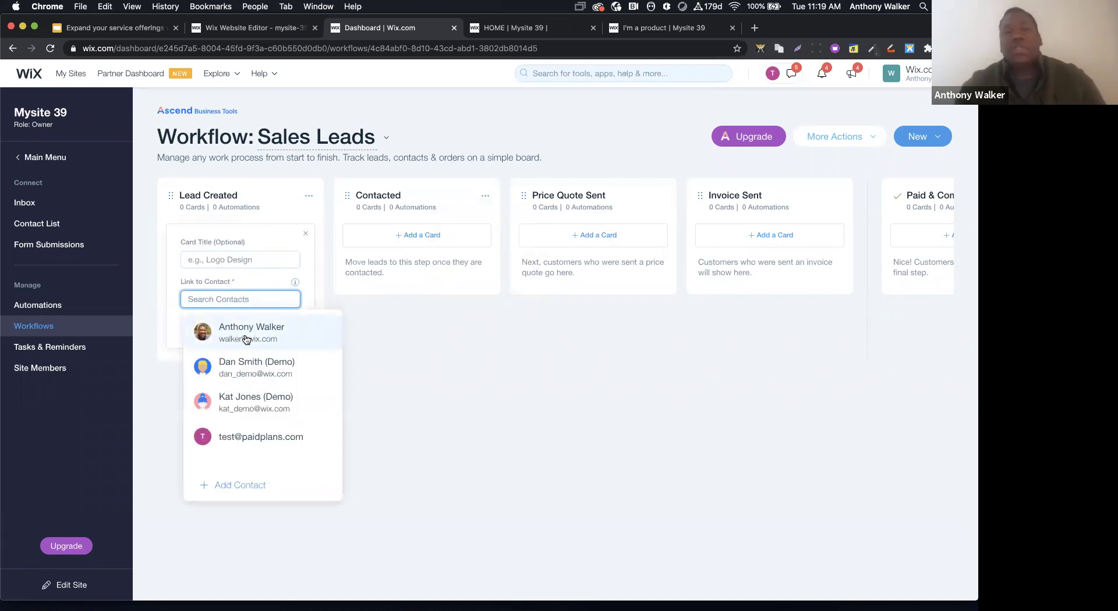
left_click(245, 339)
left_click(214, 260)
type("logo")
left_click(271, 330)
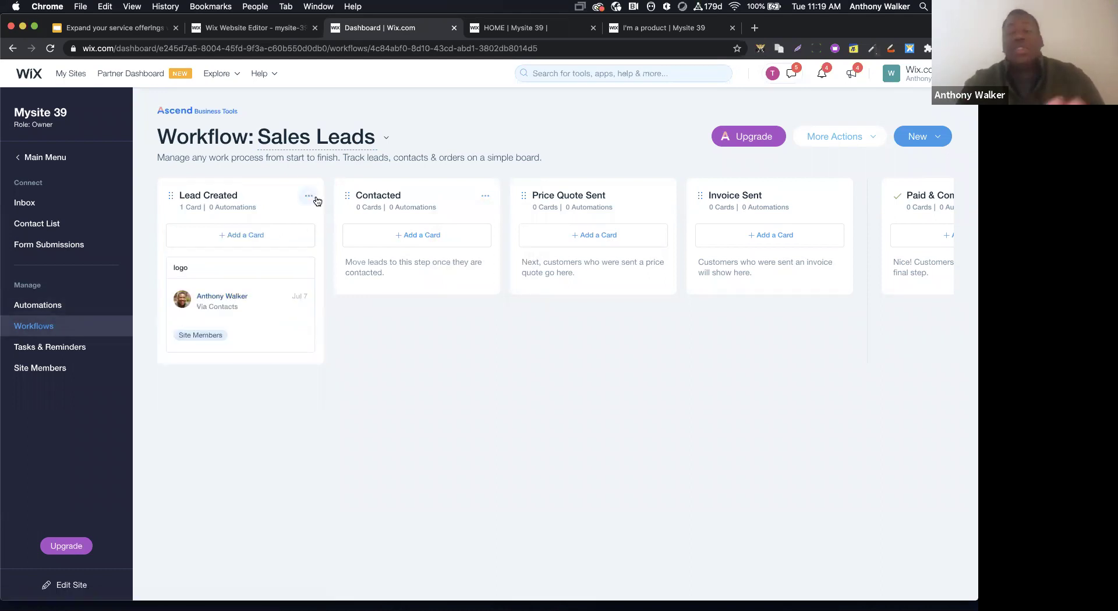
left_click(387, 140)
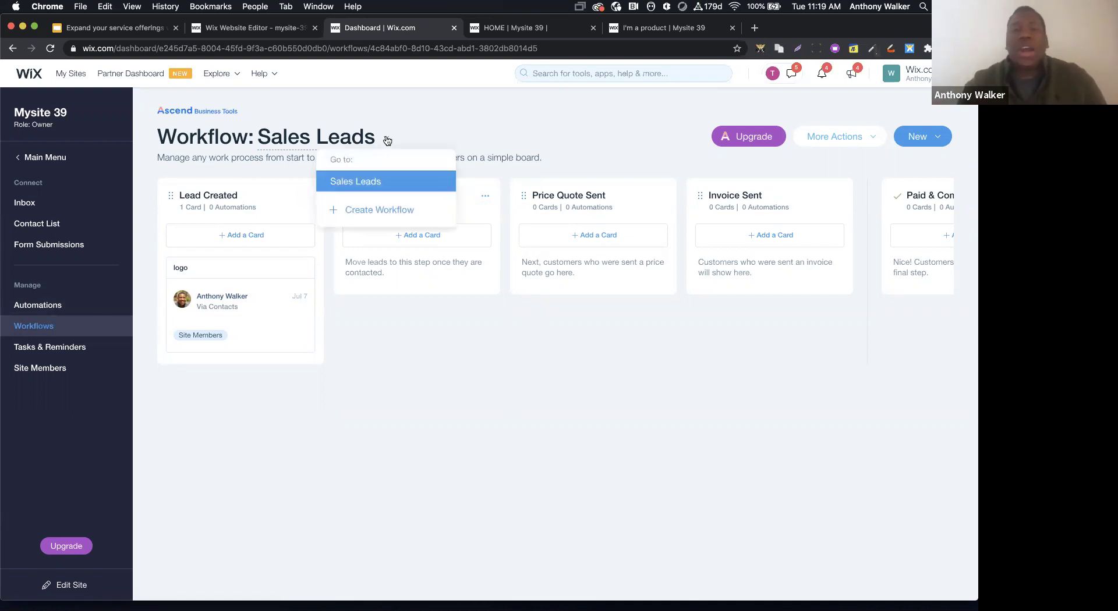
left_click(360, 215)
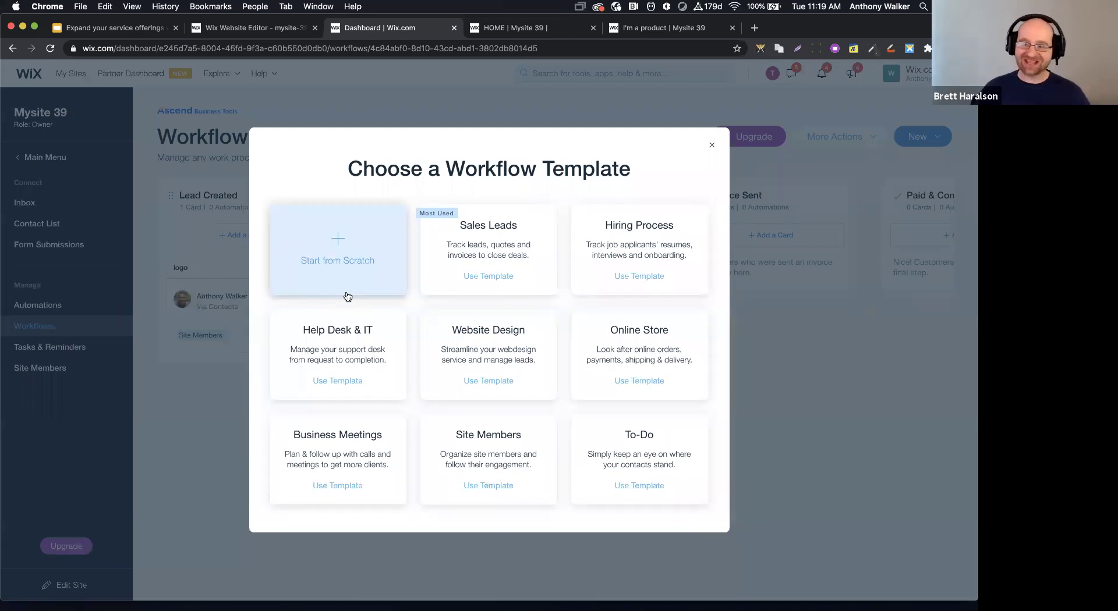
left_click(711, 145)
Create a new workflow from the To-Do template
left_click(385, 138)
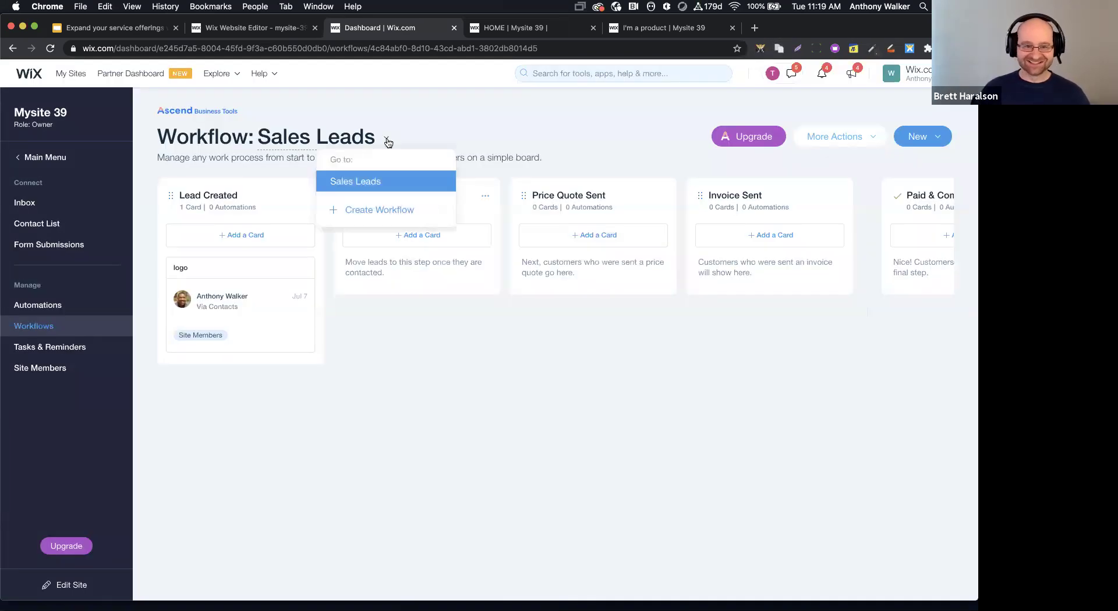
left_click(383, 208)
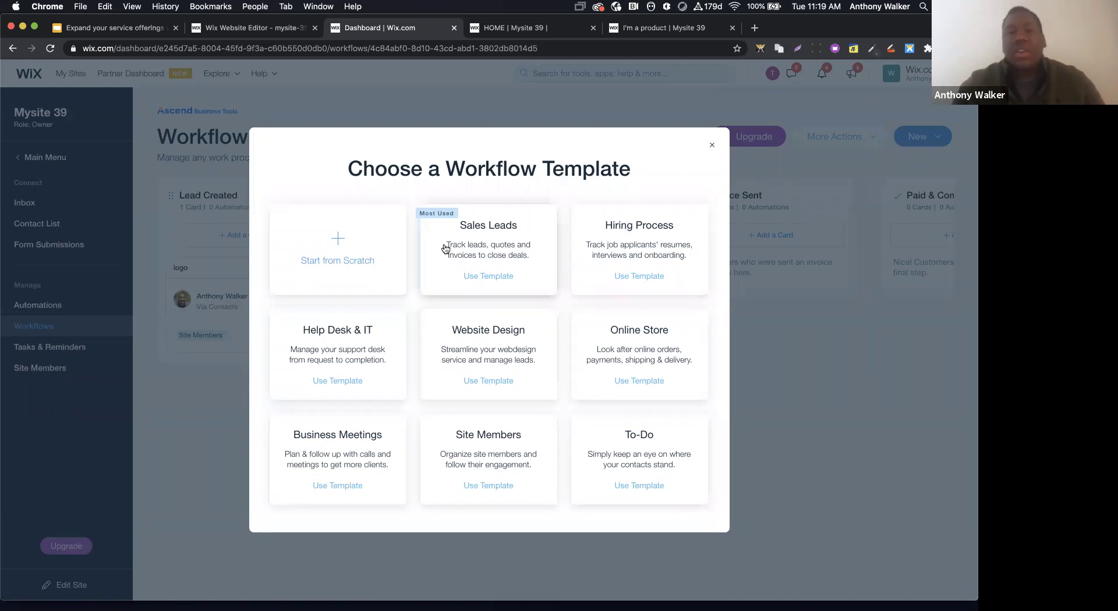
left_click(627, 452)
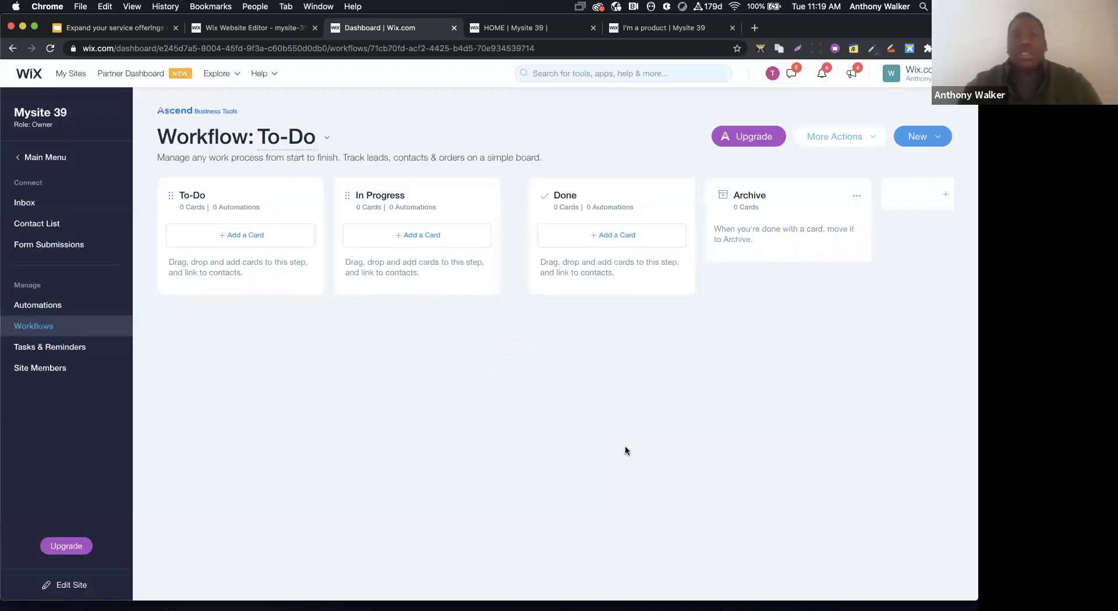
Create another workflow from the Sales Leads template
left_click(328, 137)
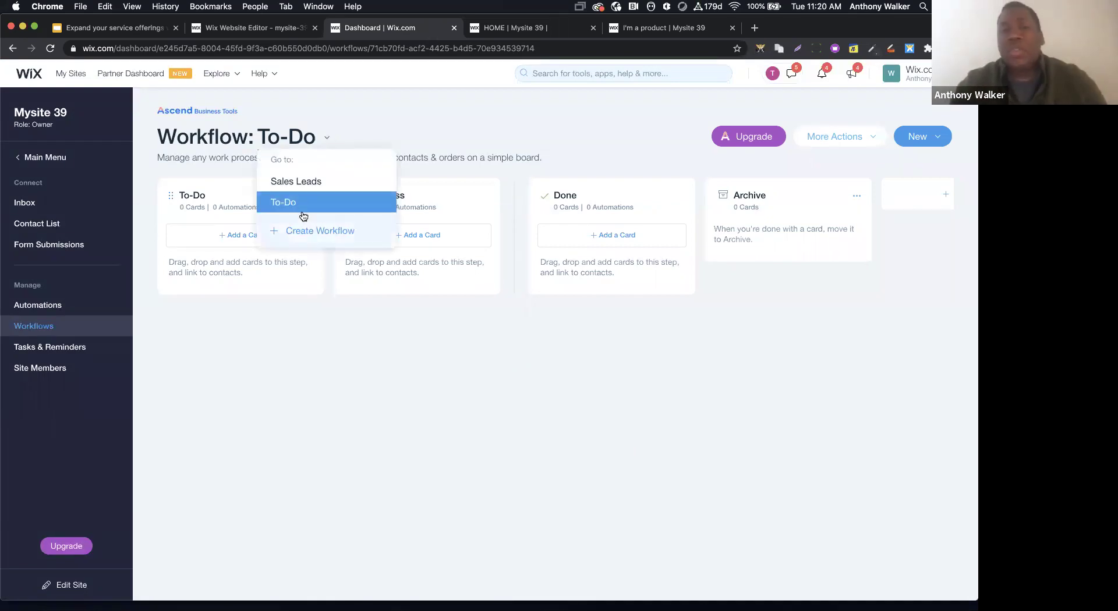
left_click(303, 236)
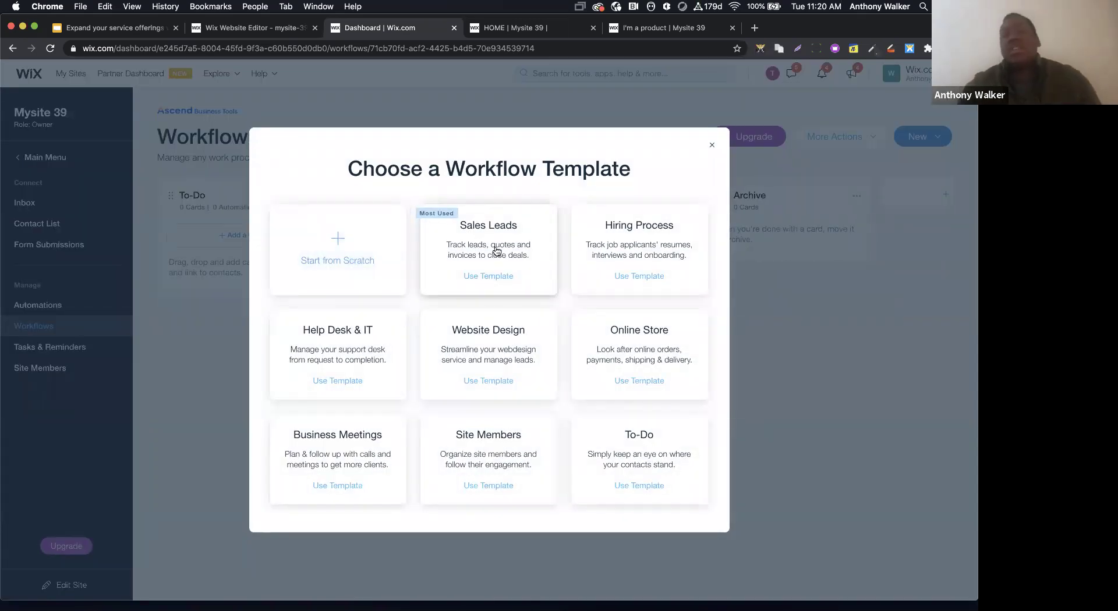
left_click(487, 243)
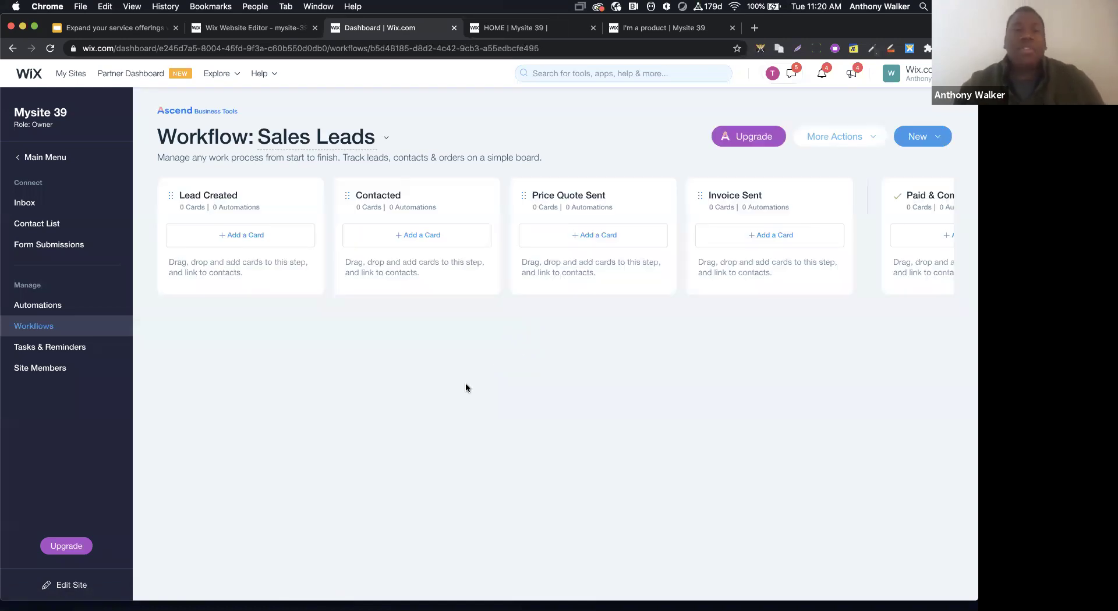
Delete the Contacted step from the new Sales Leads workflow
left_click(216, 195)
left_click(408, 192)
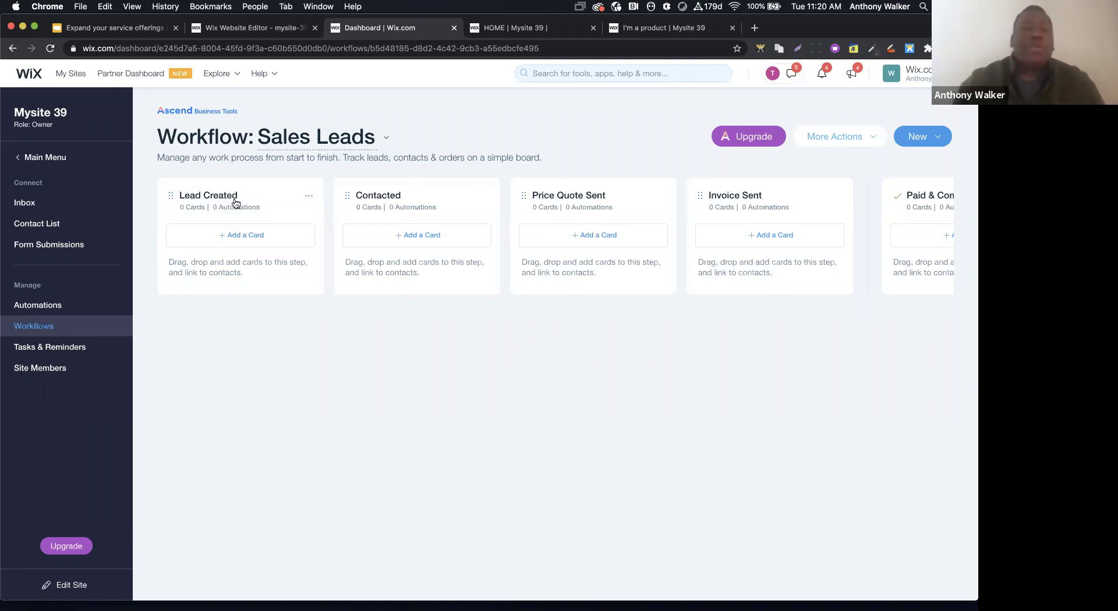
left_click(235, 199)
left_click(390, 189)
left_click(481, 194)
left_click(475, 283)
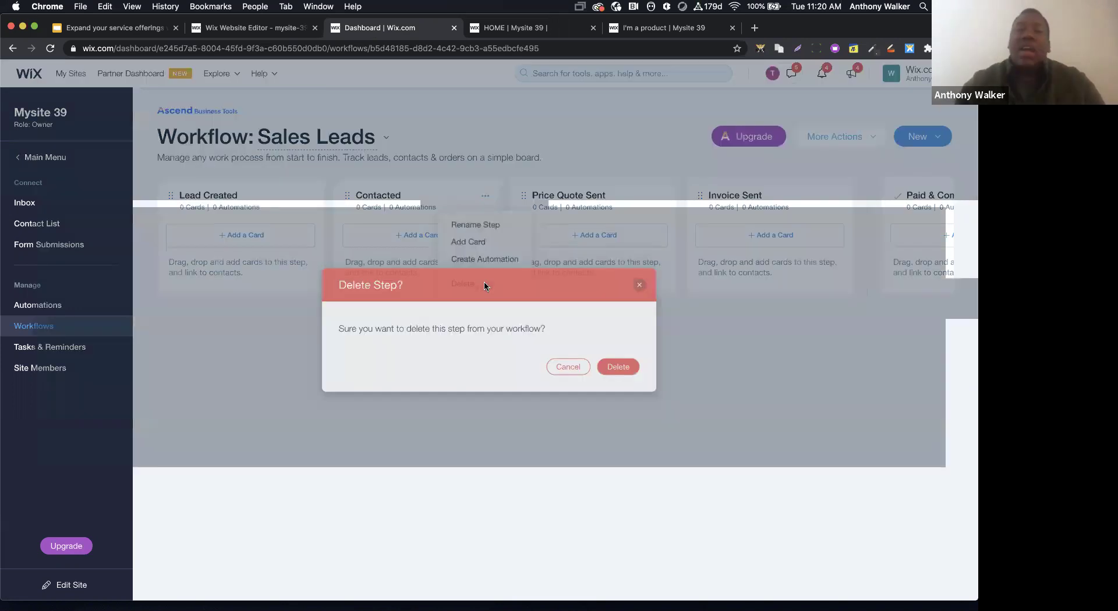
left_click(623, 370)
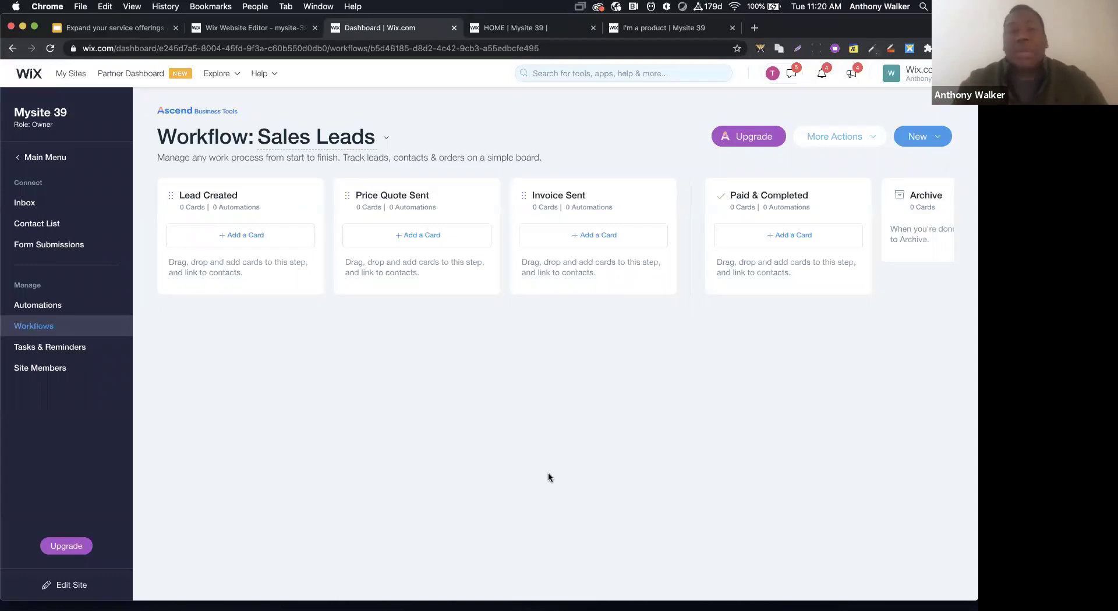
Start a new automation with Wix Forms as the trigger app
left_click(36, 307)
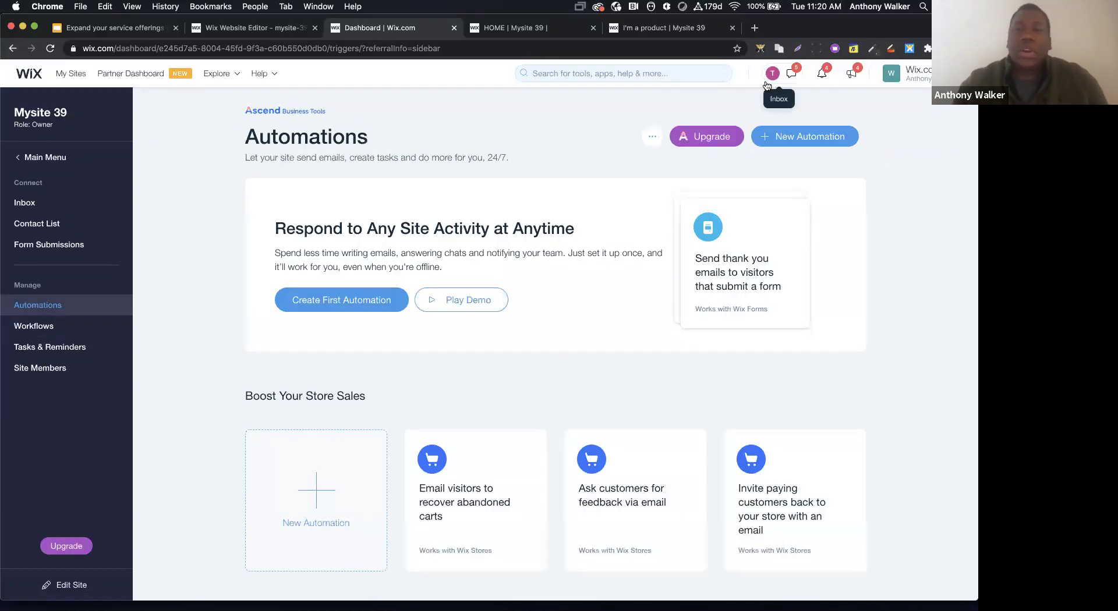
left_click(765, 137)
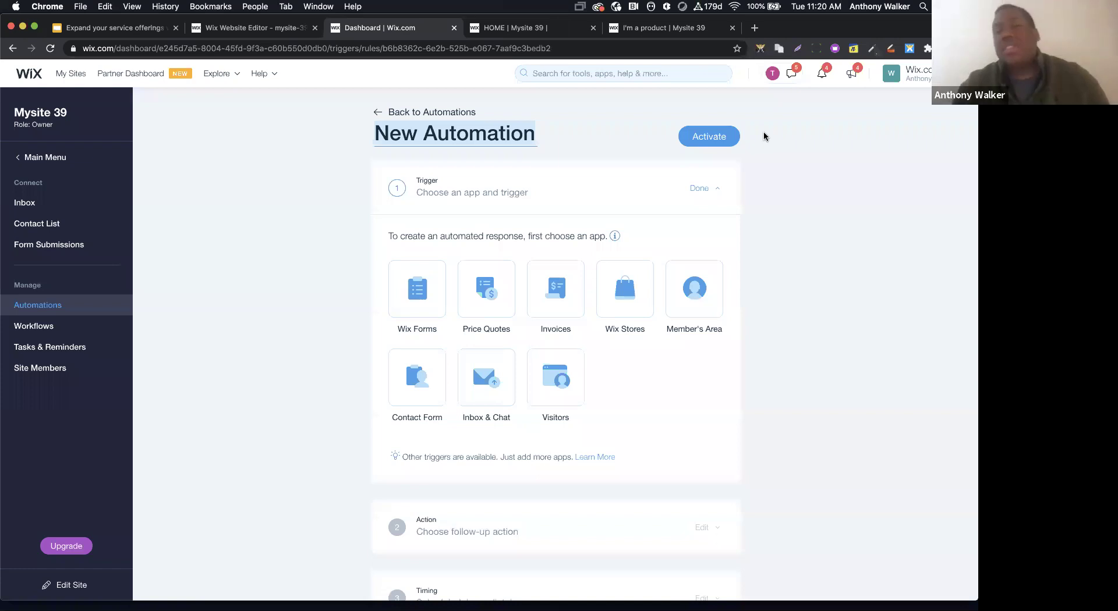
left_click(430, 291)
scroll(517, 275, "down", 2)
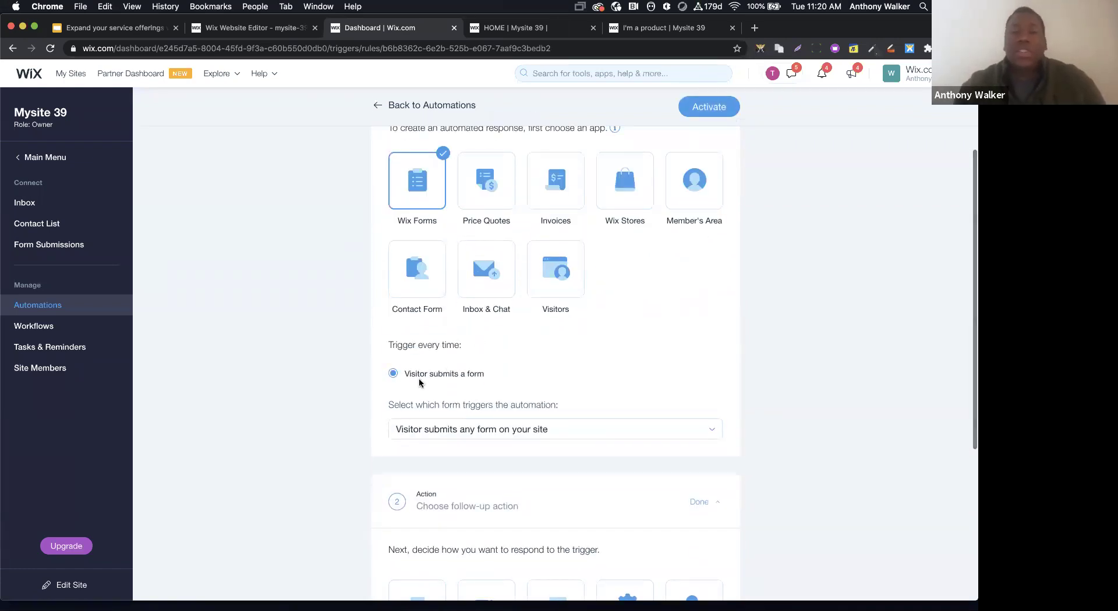
Limit the trigger to visitors submitting a specific form, choosing the first Contact form
left_click(452, 432)
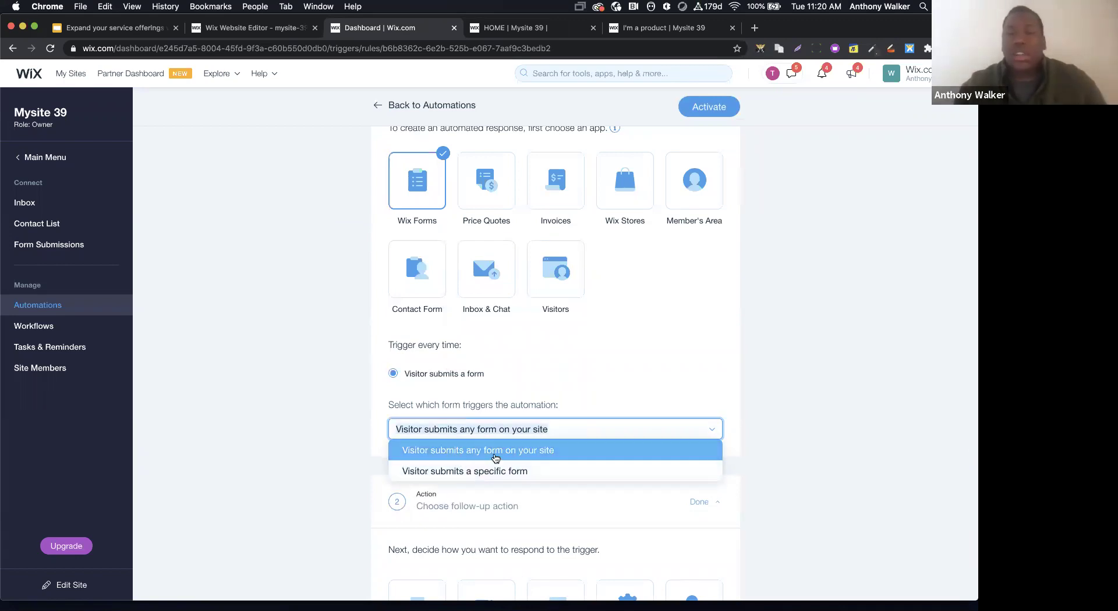
scroll(489, 452, "down", 1)
left_click(463, 425)
scroll(467, 421, "down", 1)
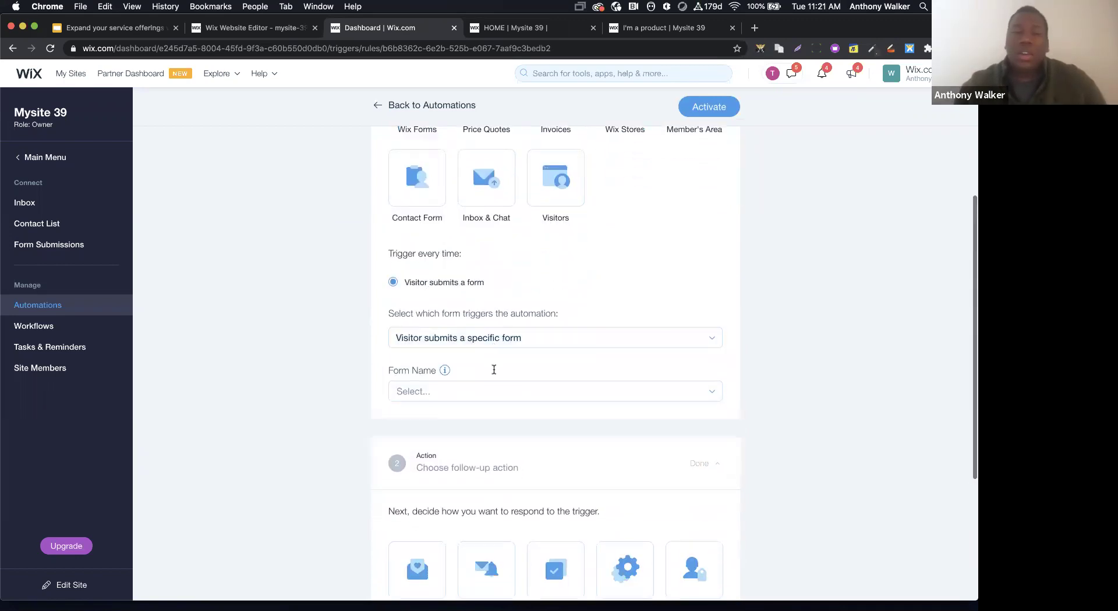
left_click(477, 373)
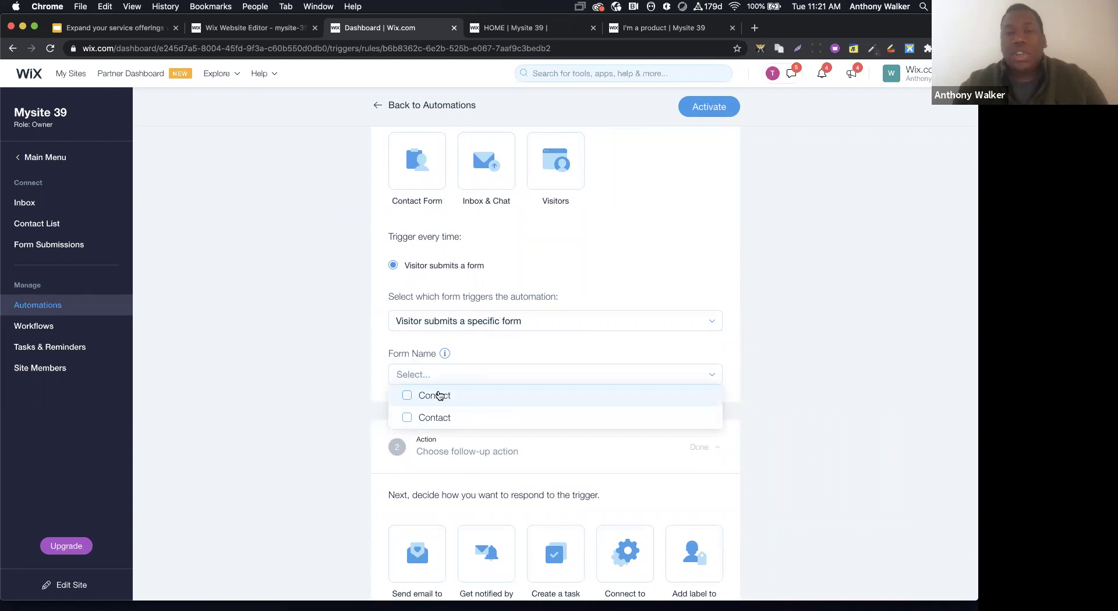
left_click(457, 401)
left_click(639, 328)
scroll(793, 435, "down", 1)
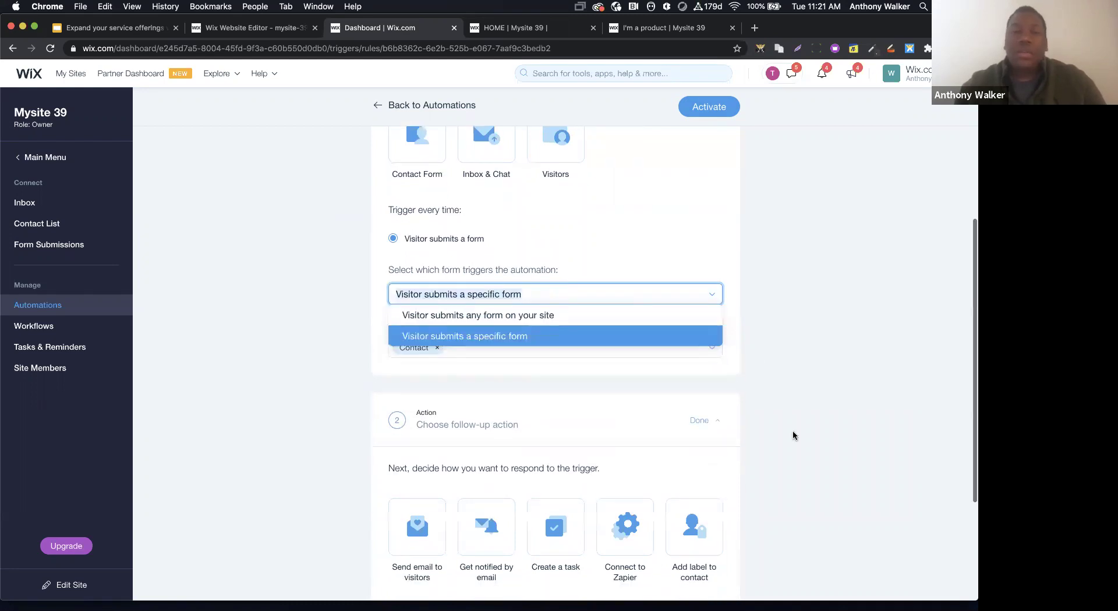
left_click(793, 442)
Choose Create a task as the automation's follow-up action
scroll(785, 394, "down", 3)
scroll(786, 395, "down", 1)
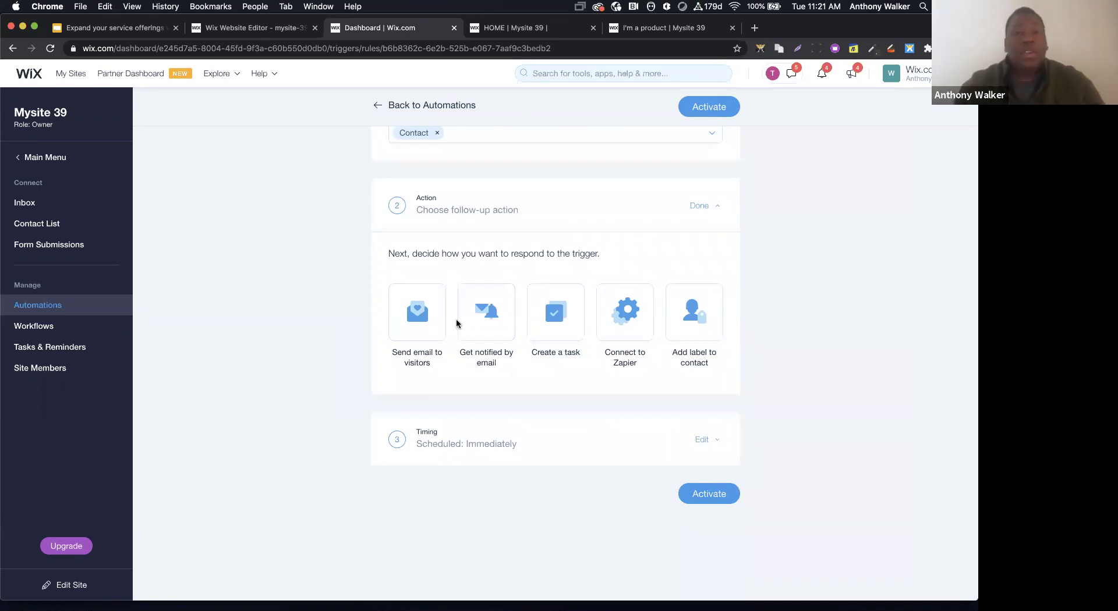
left_click(560, 316)
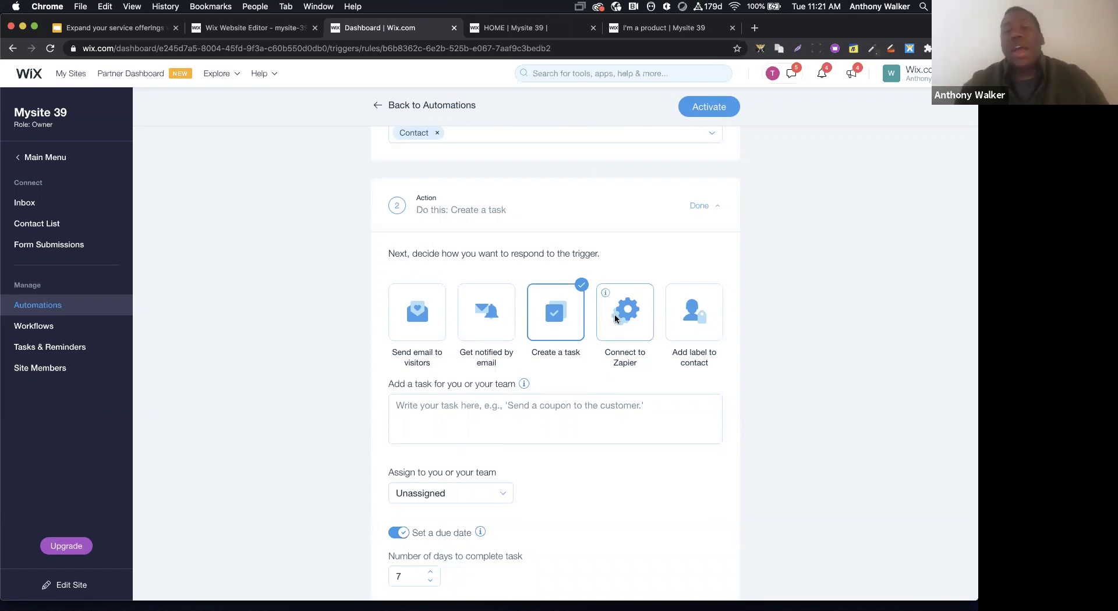
Set the trigger to any form submitted on the site and the follow-up action to Send email to visitors
scroll(583, 337, "up", 3)
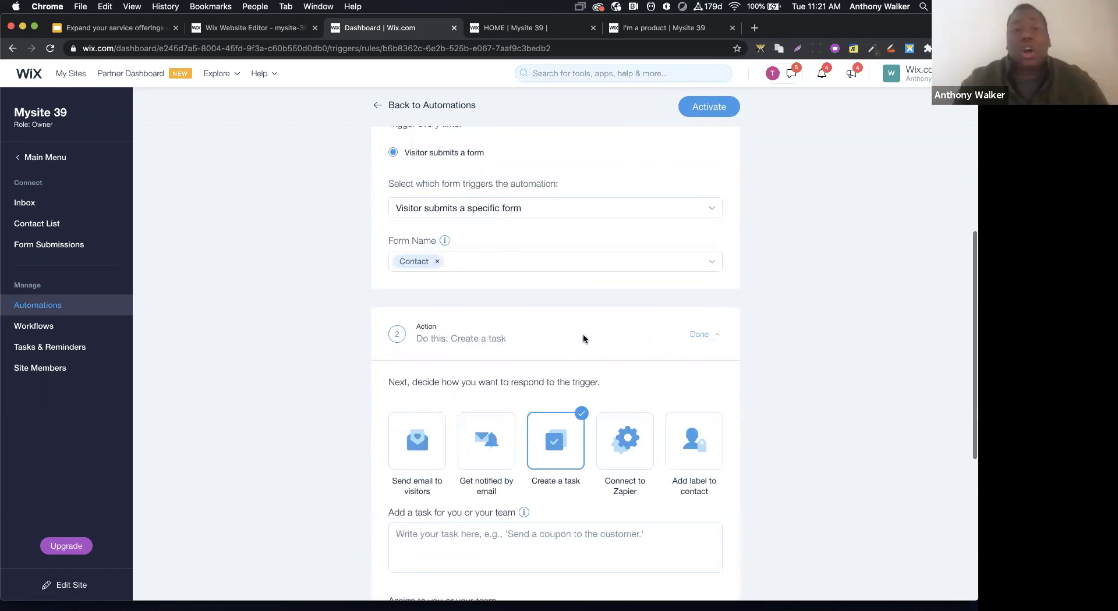
left_click(529, 211)
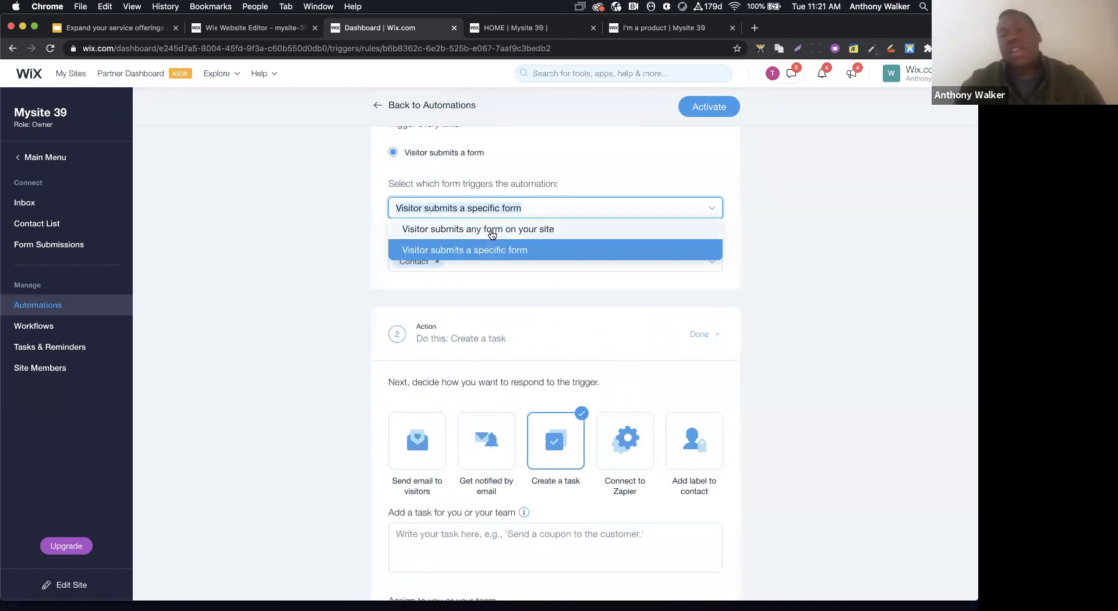
left_click(442, 230)
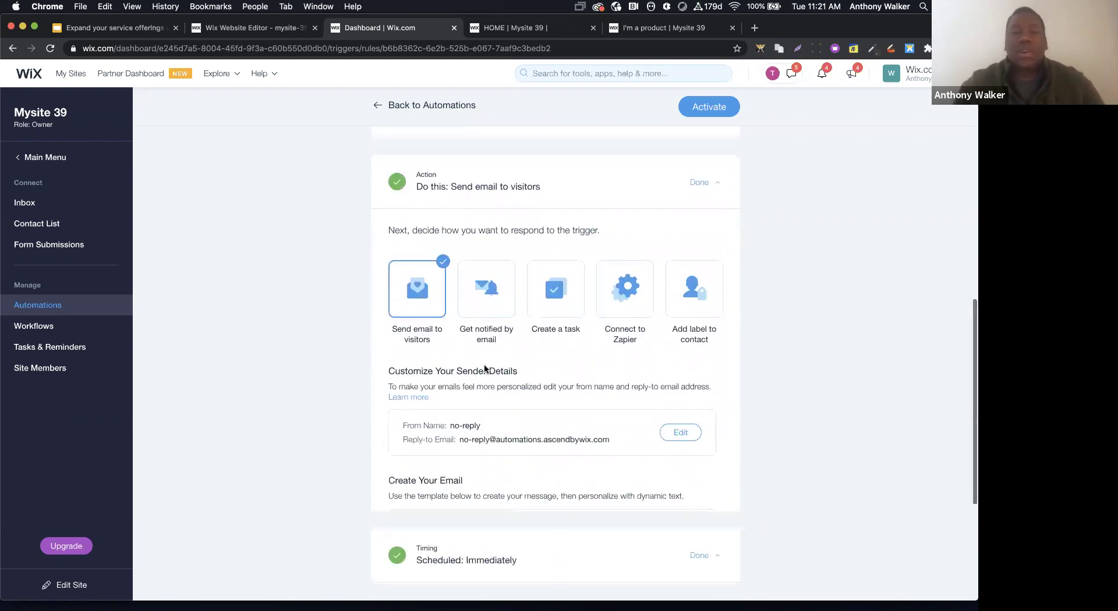
scroll(567, 366, "down", 7)
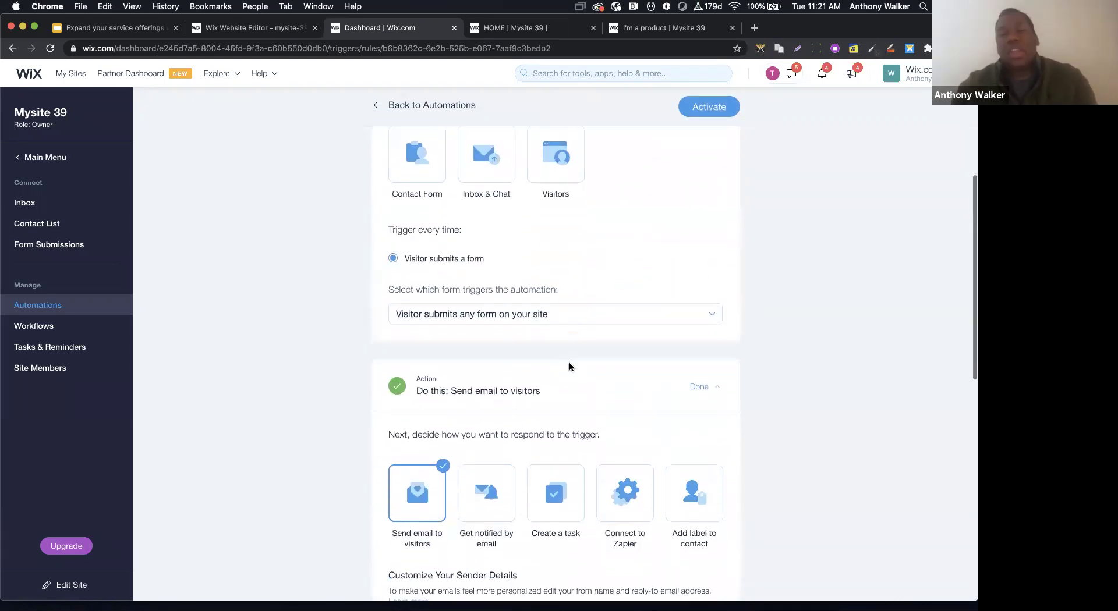
scroll(444, 342, "down", 3)
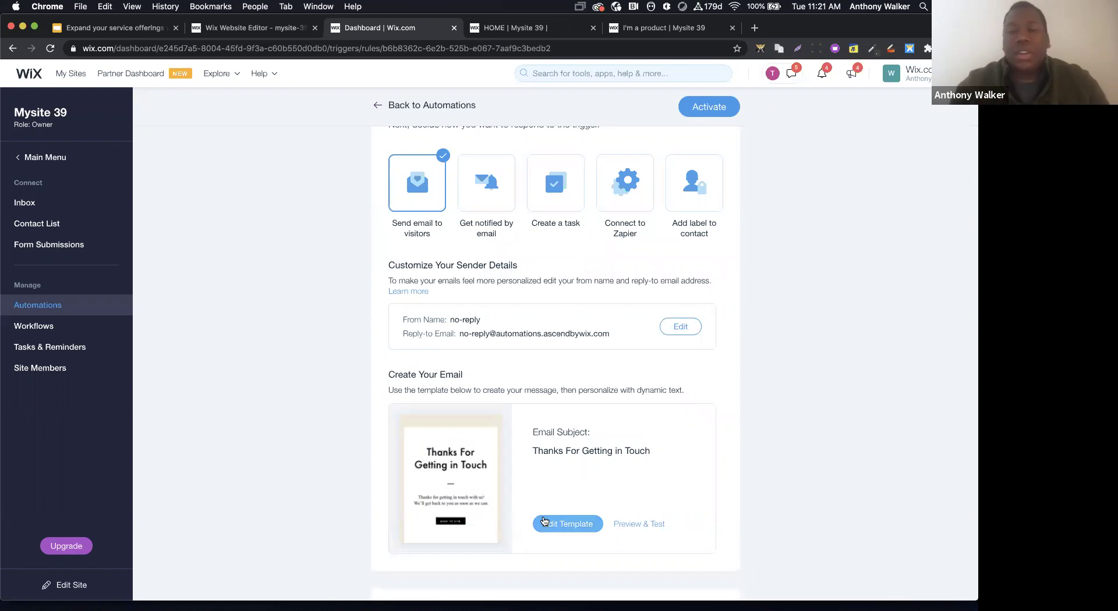
Try to edit the email template by saving the suggested sender details, and dismiss the email address confirmation
left_click(550, 524)
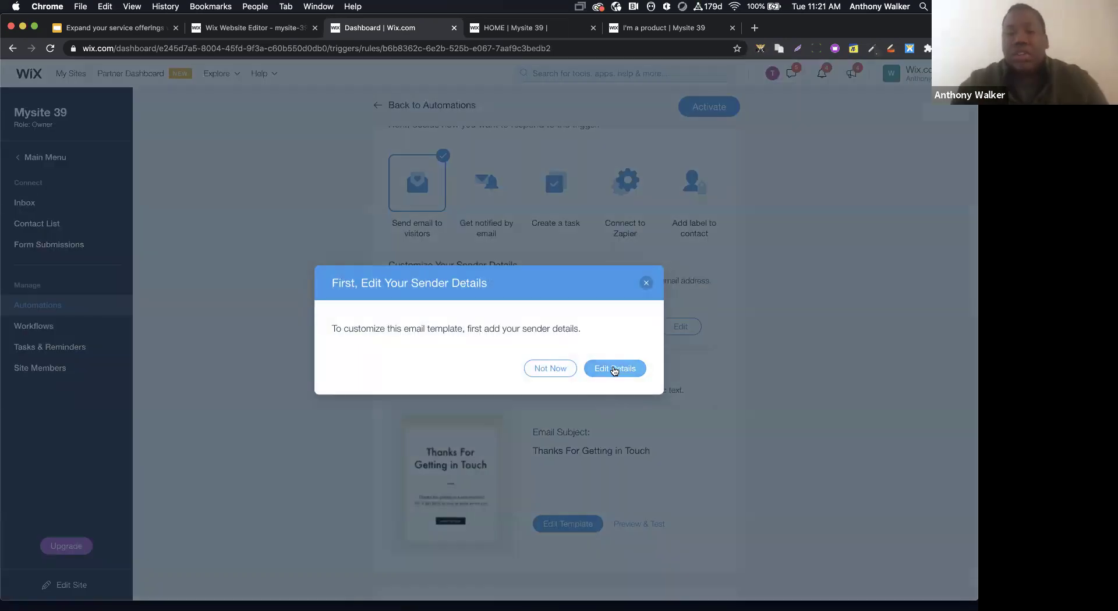
left_click(615, 368)
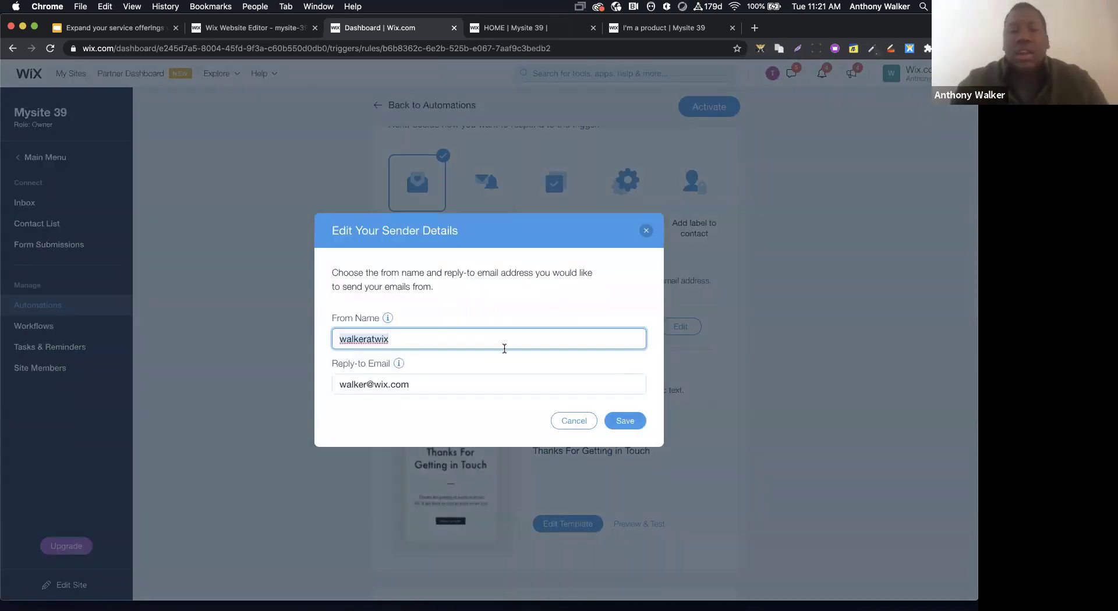
left_click(615, 420)
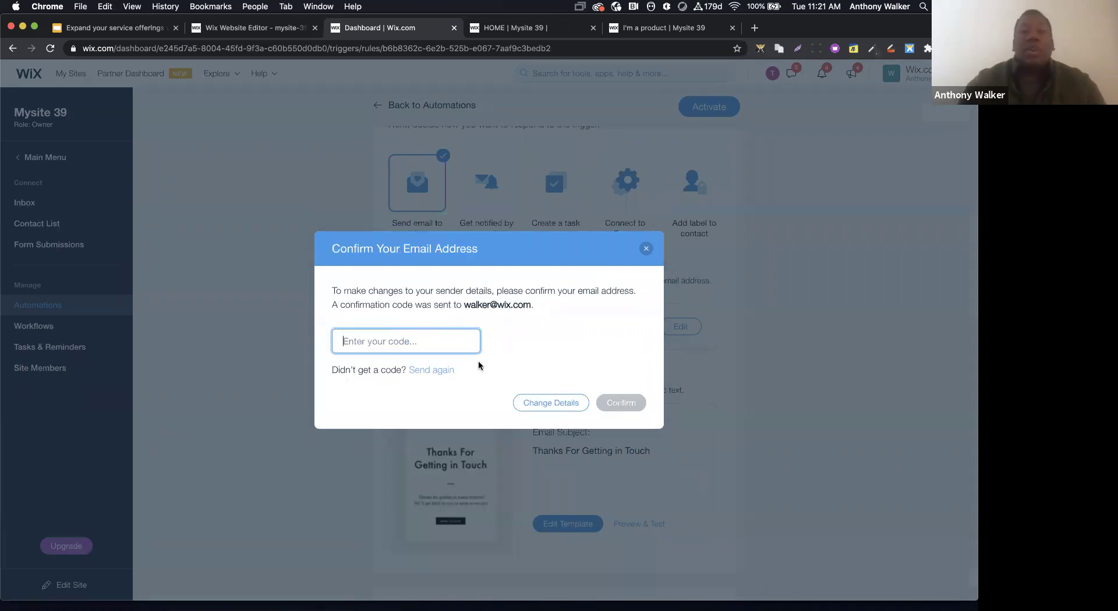
left_click(645, 254)
left_click(643, 252)
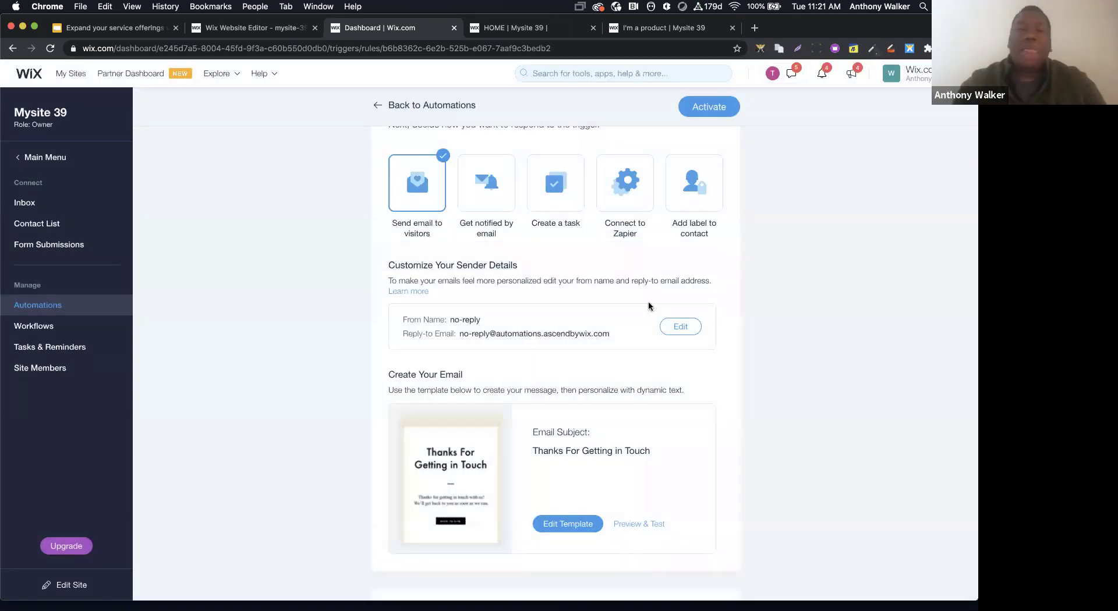
Discard the unsaved automation and return to the Sales Leads workflow
scroll(649, 304, "down", 5)
scroll(670, 291, "up", 8)
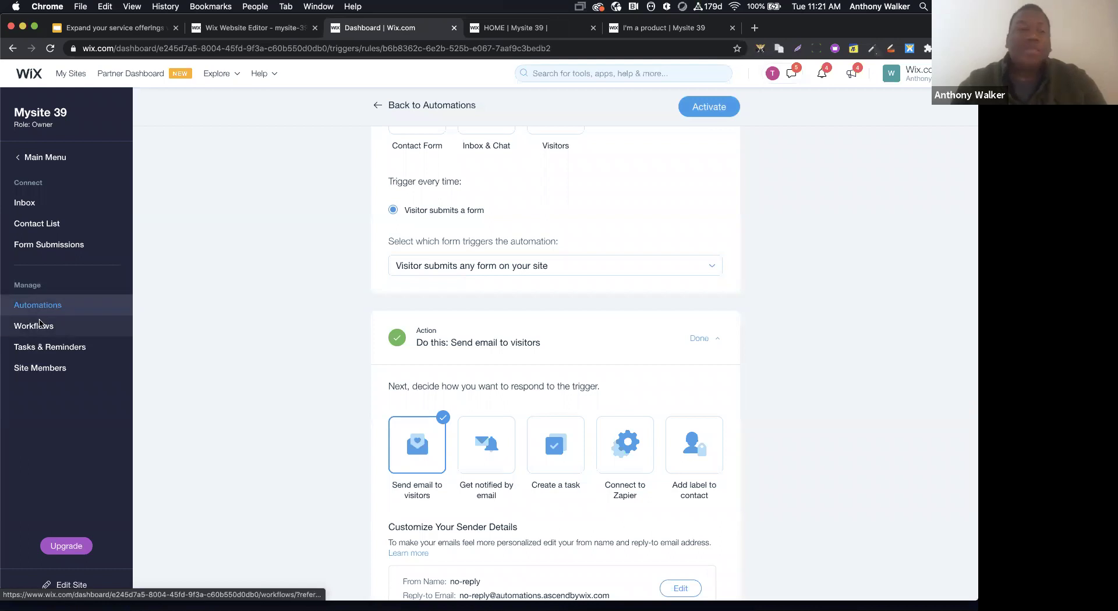
left_click(39, 325)
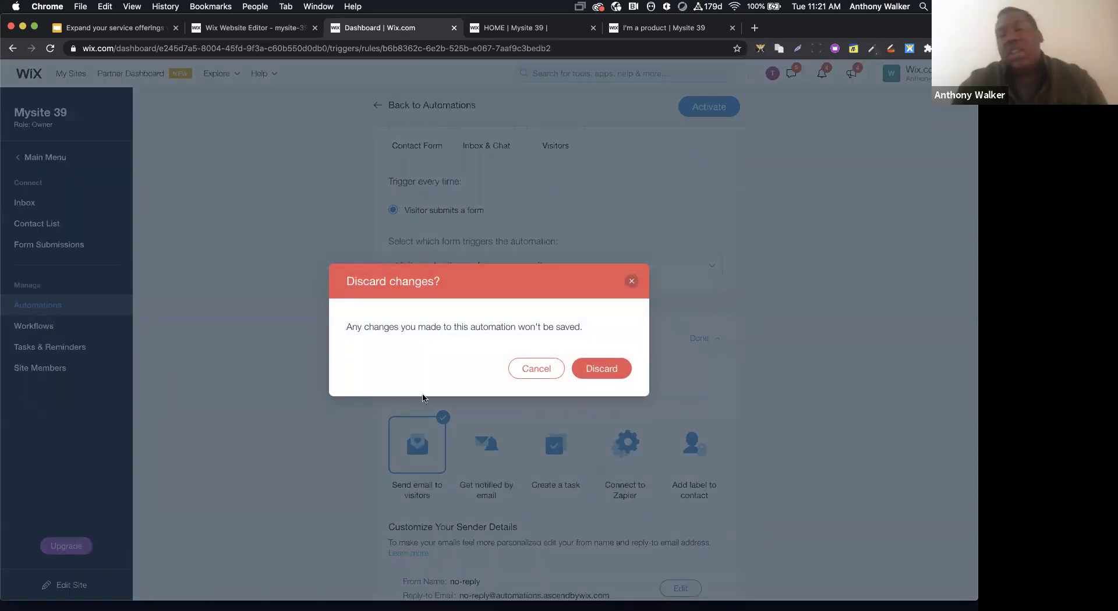
left_click(594, 373)
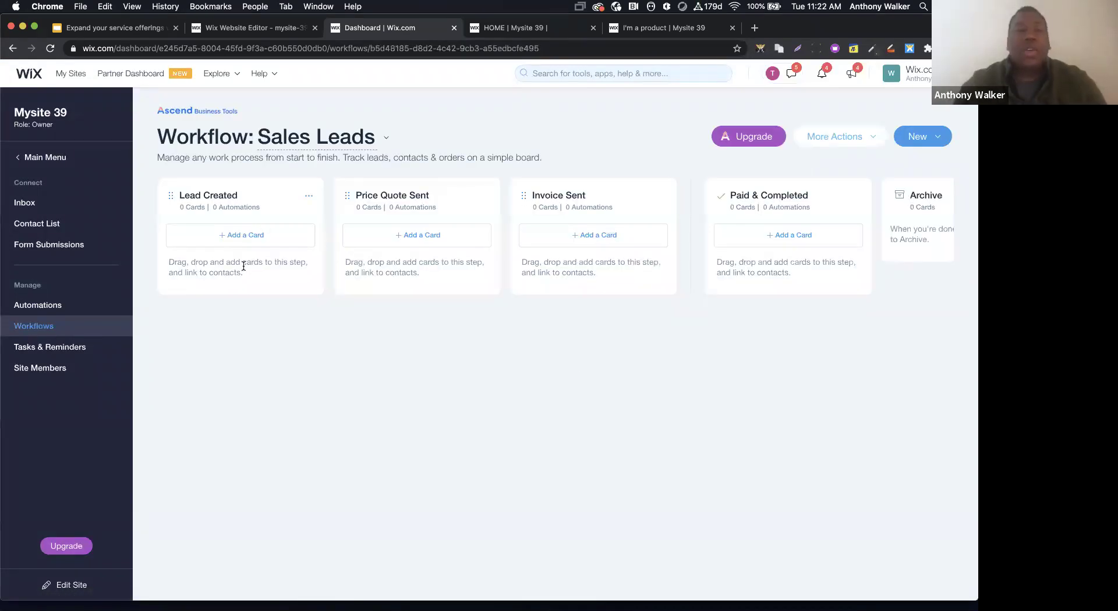
Add a card titled "logo" to the Lead Created step of this workflow and link it to the first listed contact
left_click(254, 233)
left_click(219, 256)
left_click(211, 297)
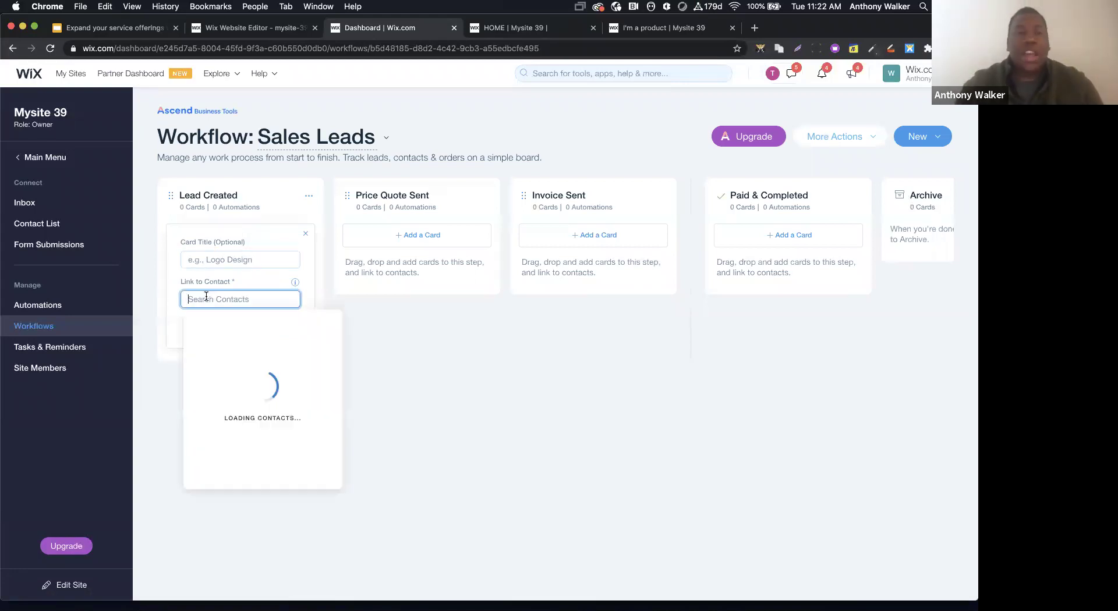
left_click(224, 330)
left_click(216, 261)
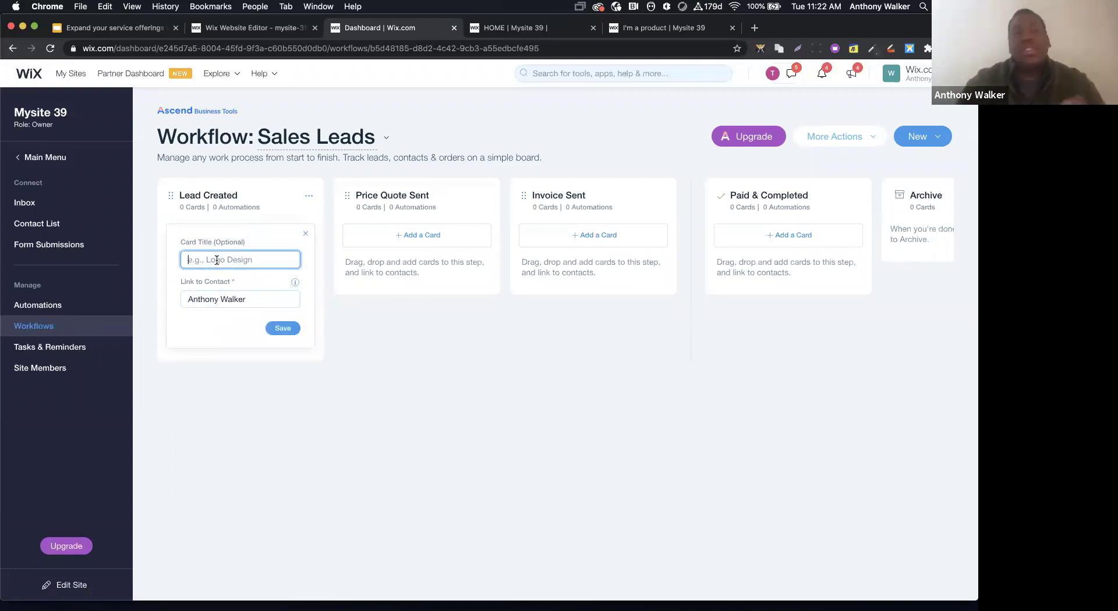
type("logo")
left_click(280, 329)
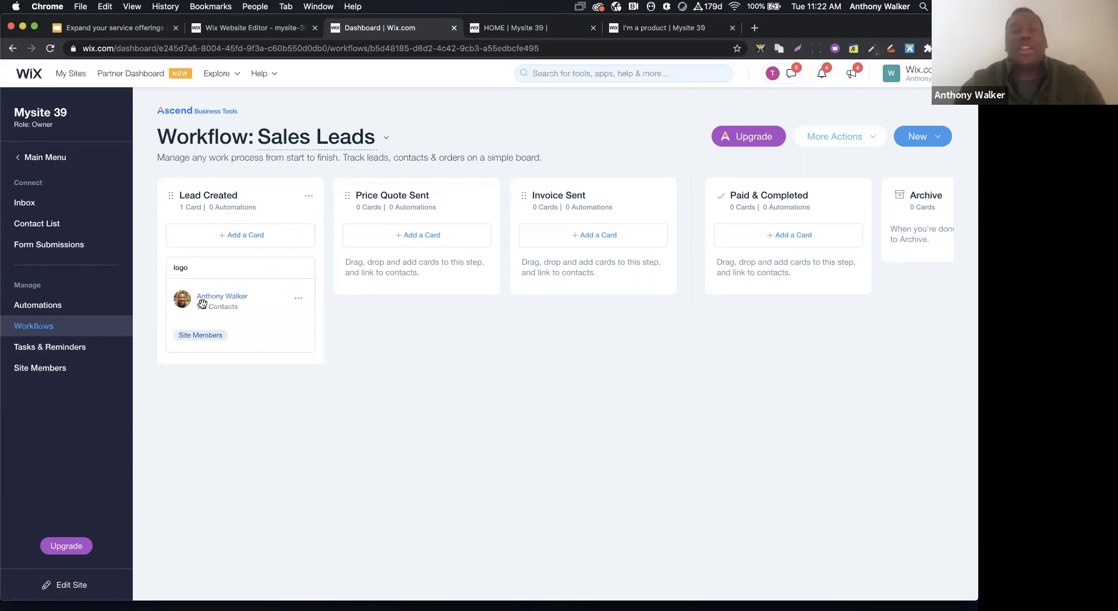
Create a new automation using Price Quotes as the app and "Price quote is sent" as the trigger
mouse_move(411, 238)
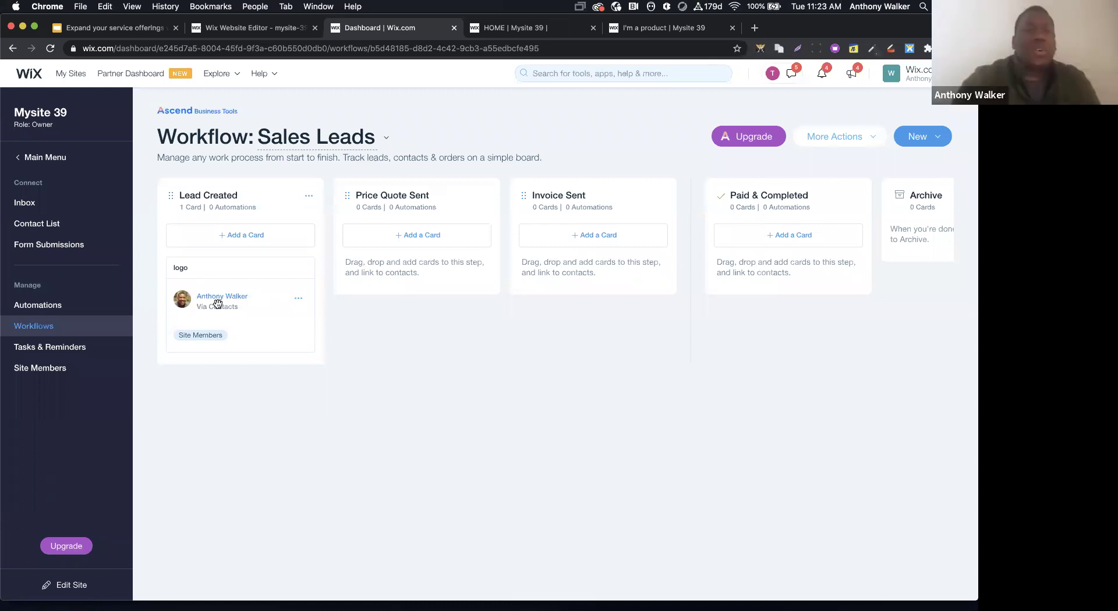
left_click(51, 312)
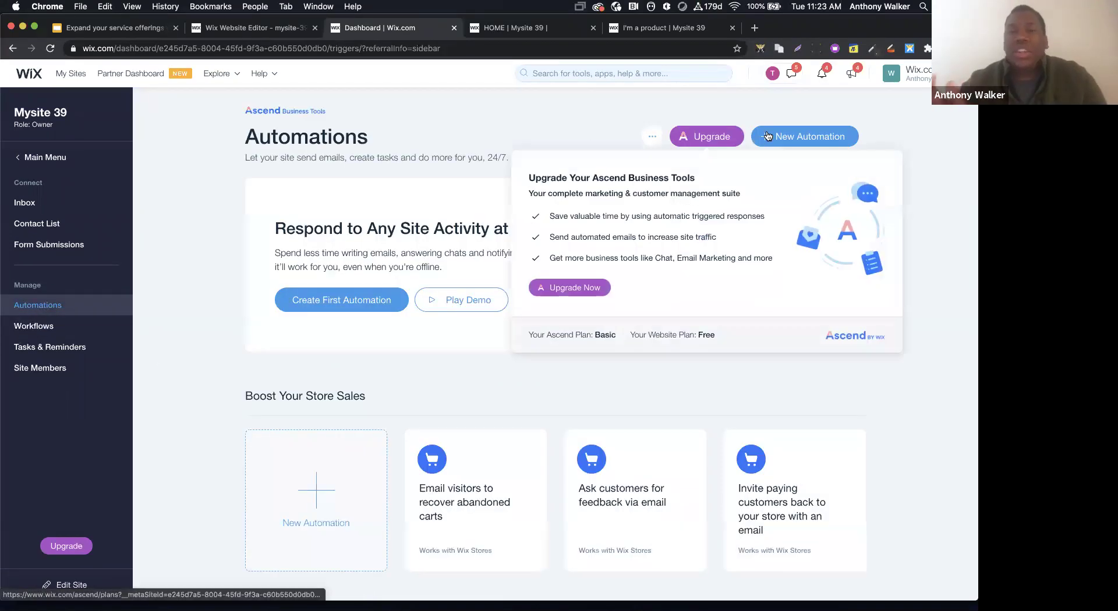
left_click(766, 135)
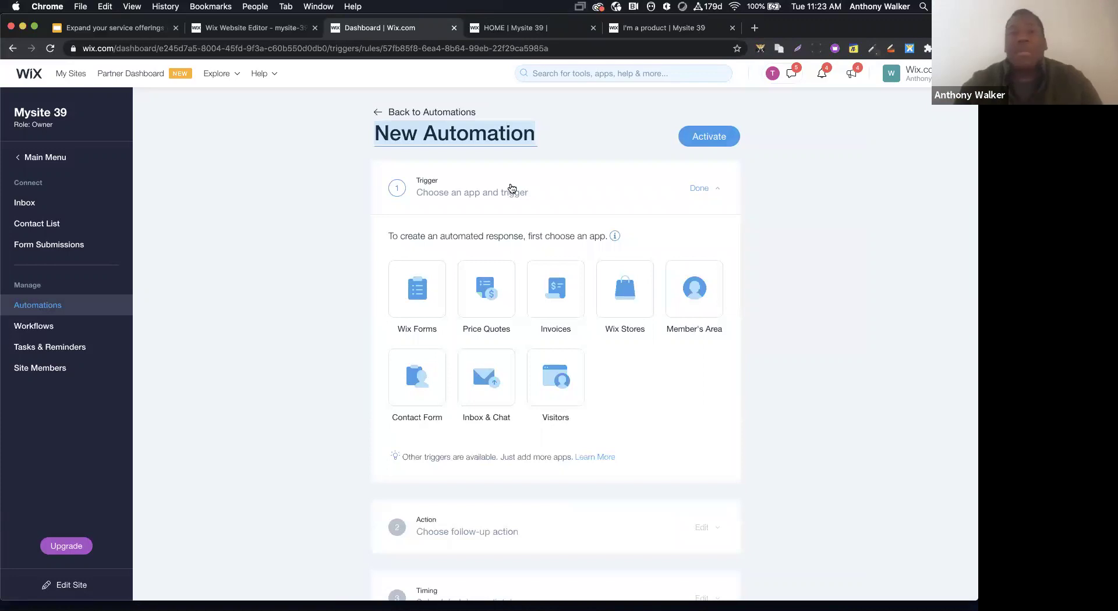
left_click(487, 288)
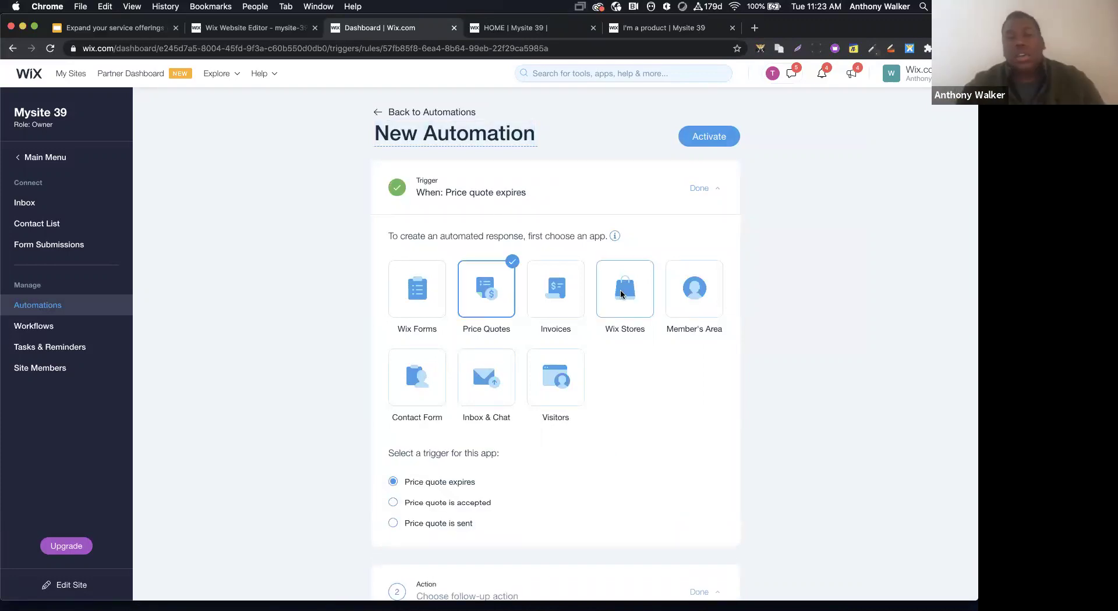
scroll(625, 288, "down", 2)
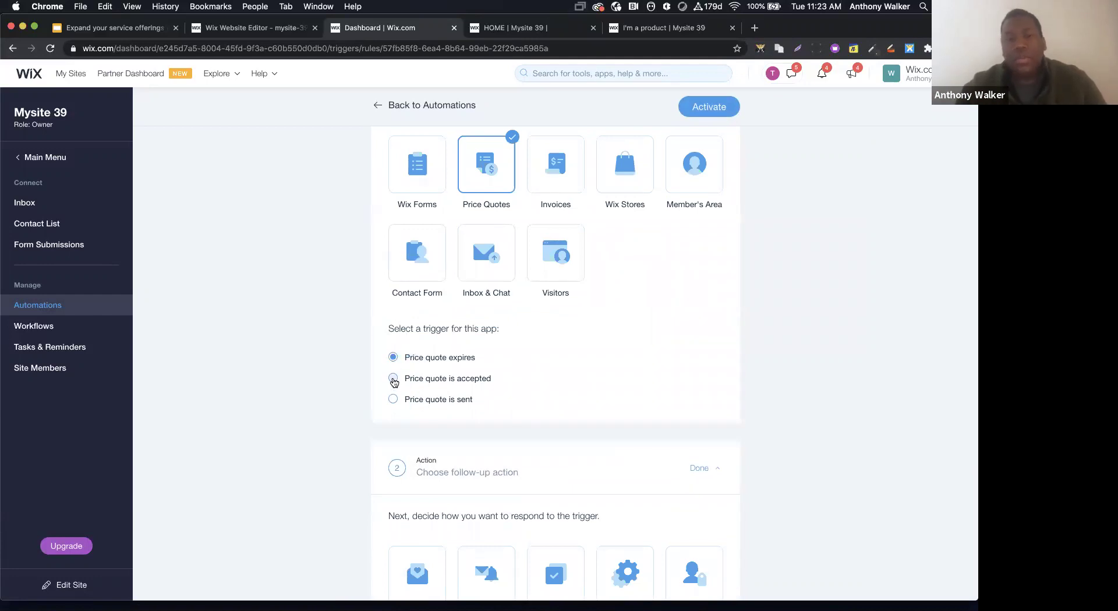
left_click(392, 399)
scroll(604, 350, "down", 3)
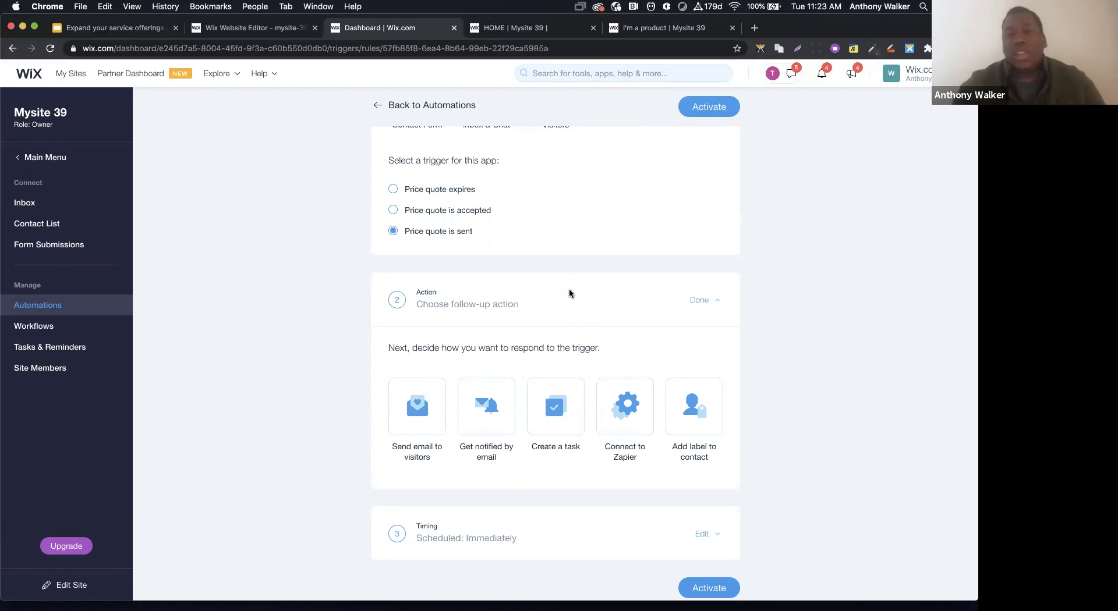
scroll(621, 347, "down", 2)
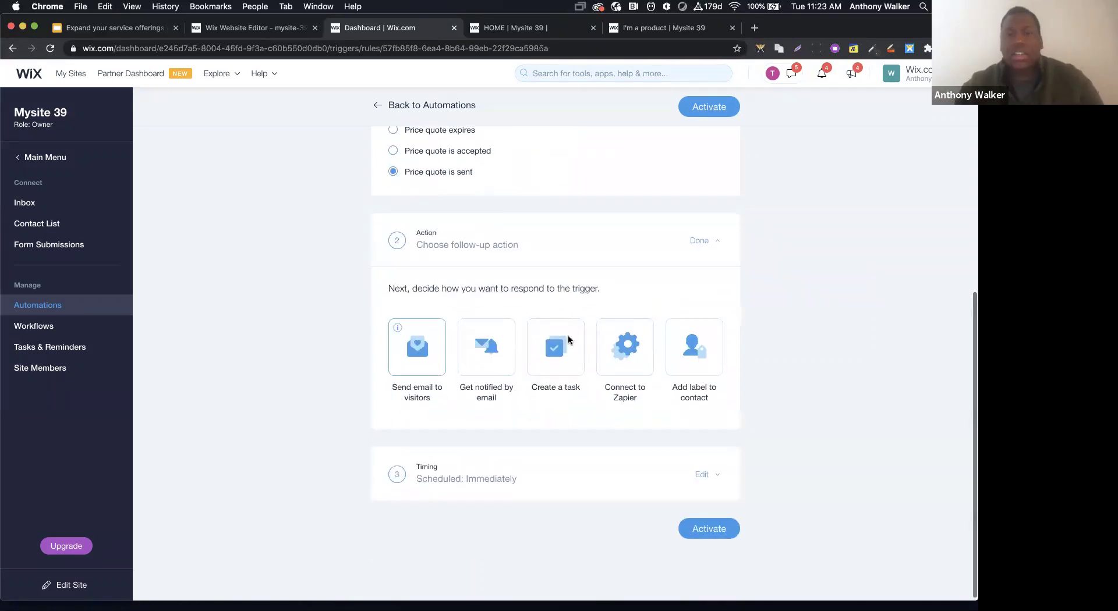
scroll(442, 419, "up", 1)
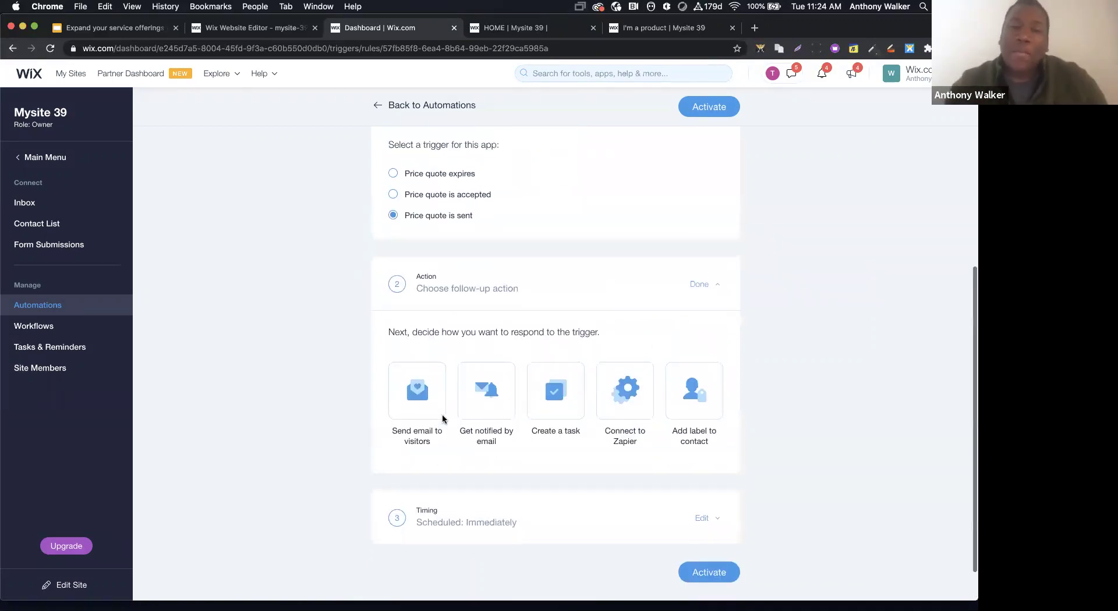
scroll(442, 419, "up", 1)
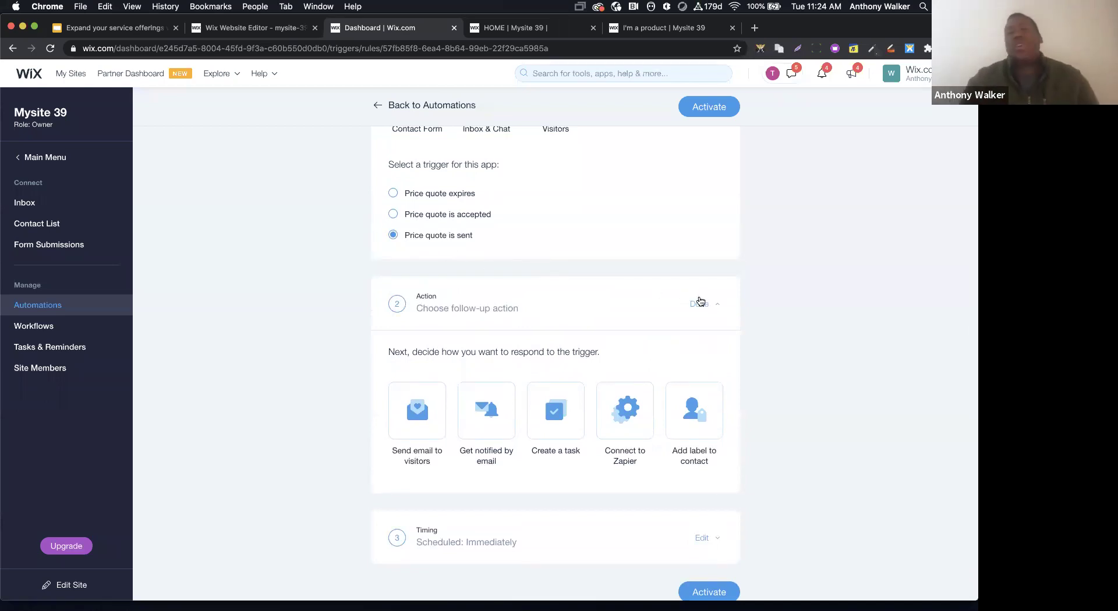
Keep the "Price quote is sent" trigger, set the follow-up action to Connect to Zapier, and review its setup instructions
left_click(700, 301)
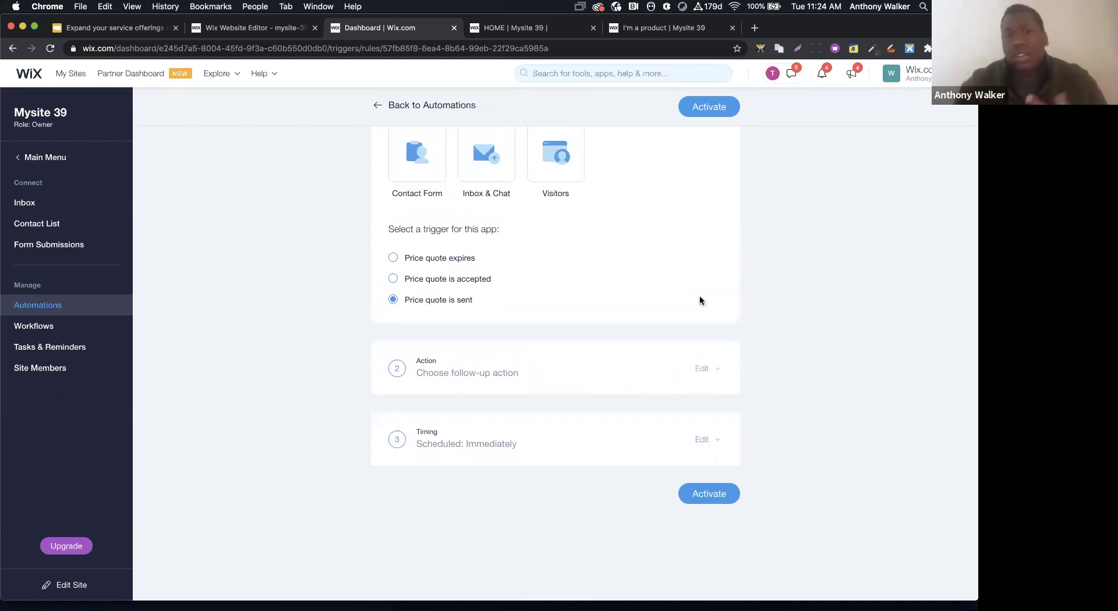
scroll(511, 247, "up", 2)
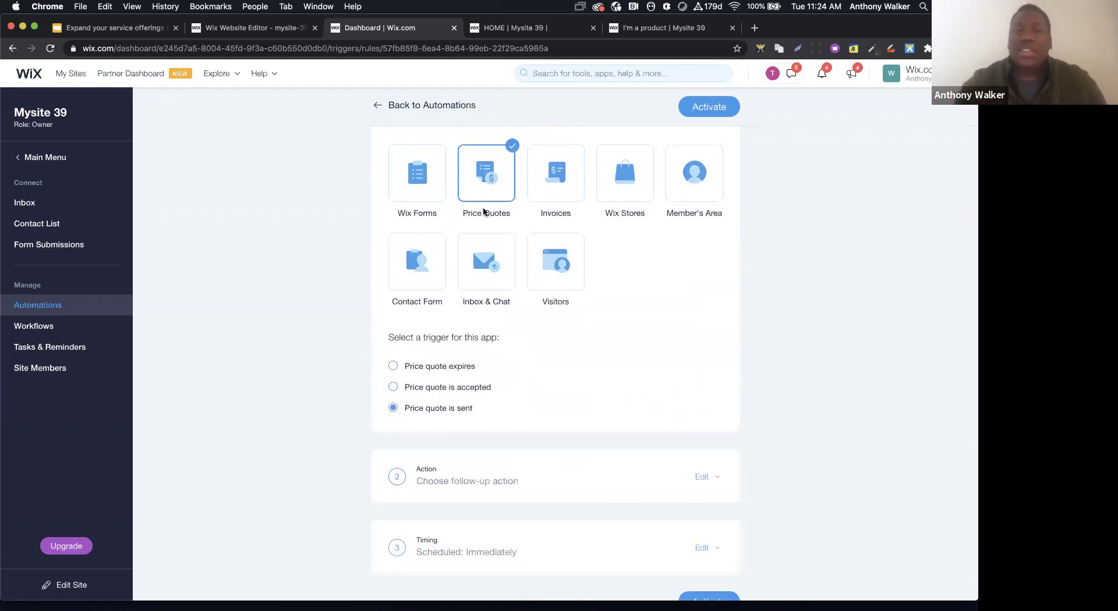
left_click(393, 365)
left_click(393, 408)
scroll(498, 373, "down", 3)
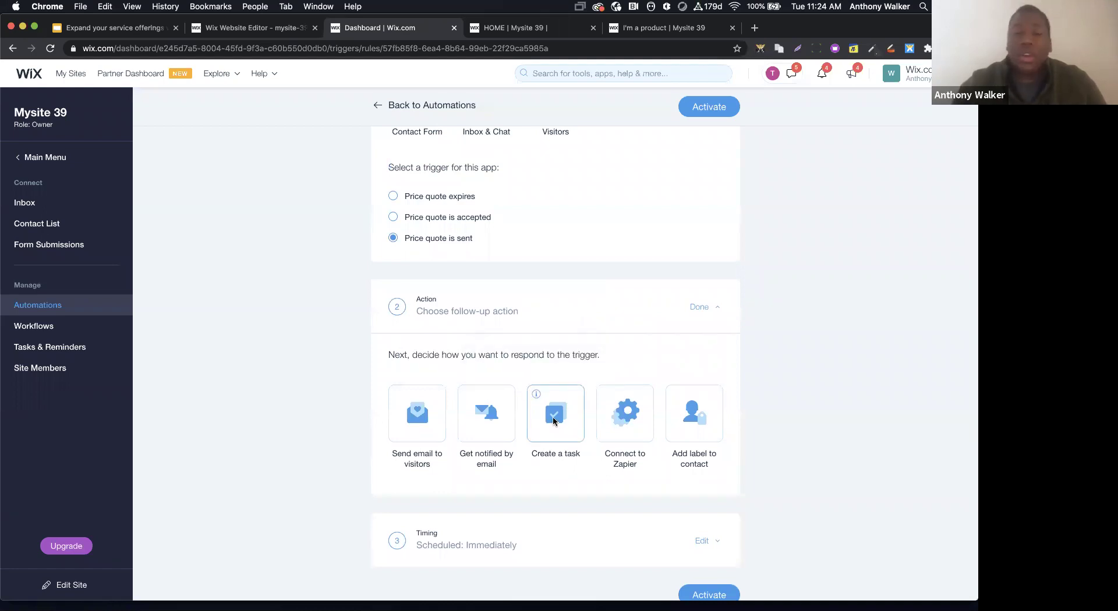
left_click(604, 414)
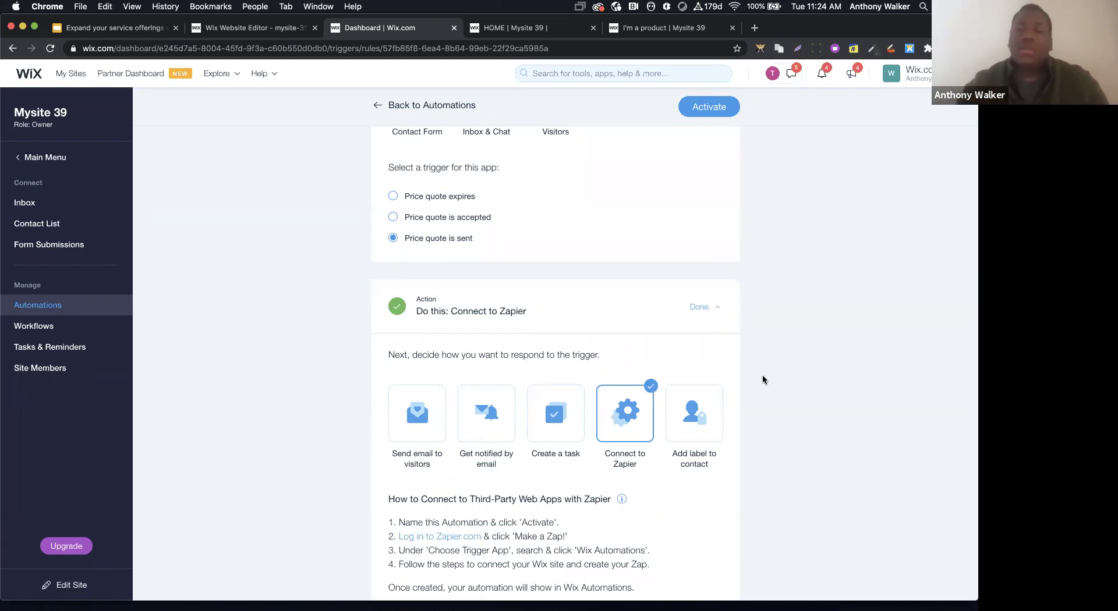
scroll(813, 369, "down", 1)
scroll(813, 369, "down", 5)
scroll(813, 369, "up", 15)
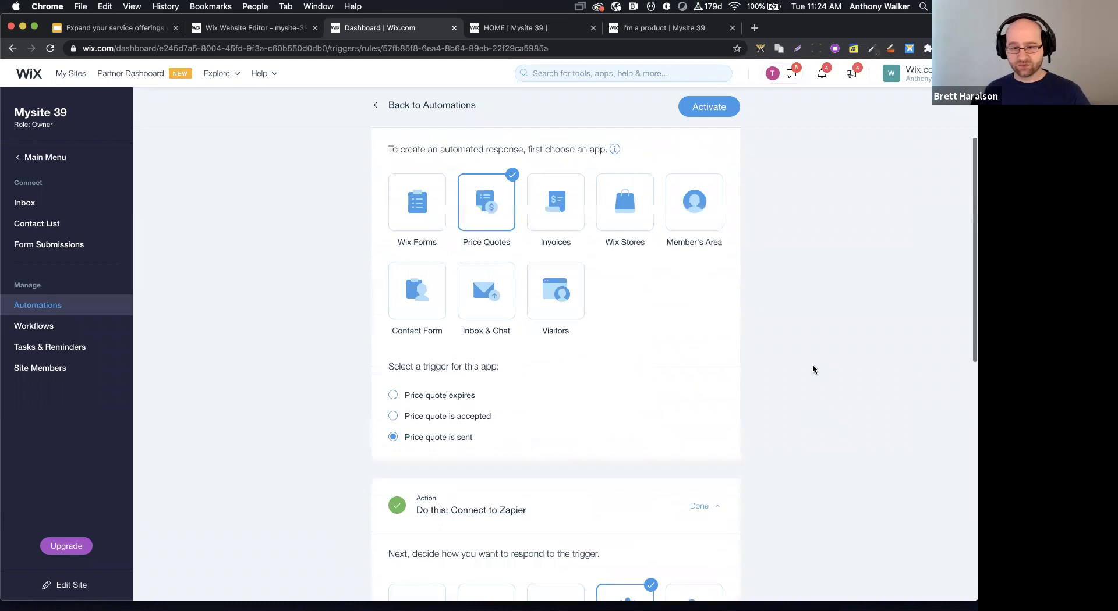
Discard the unsaved Zapier automation and return to the Sales Leads workflow
left_click(50, 304)
left_click(601, 370)
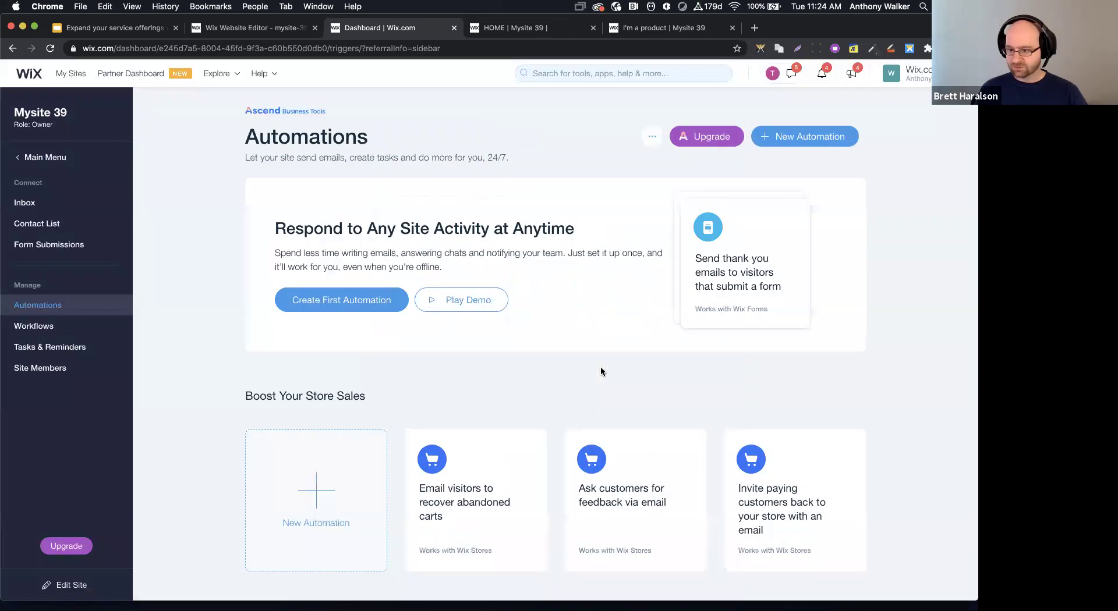
left_click(67, 333)
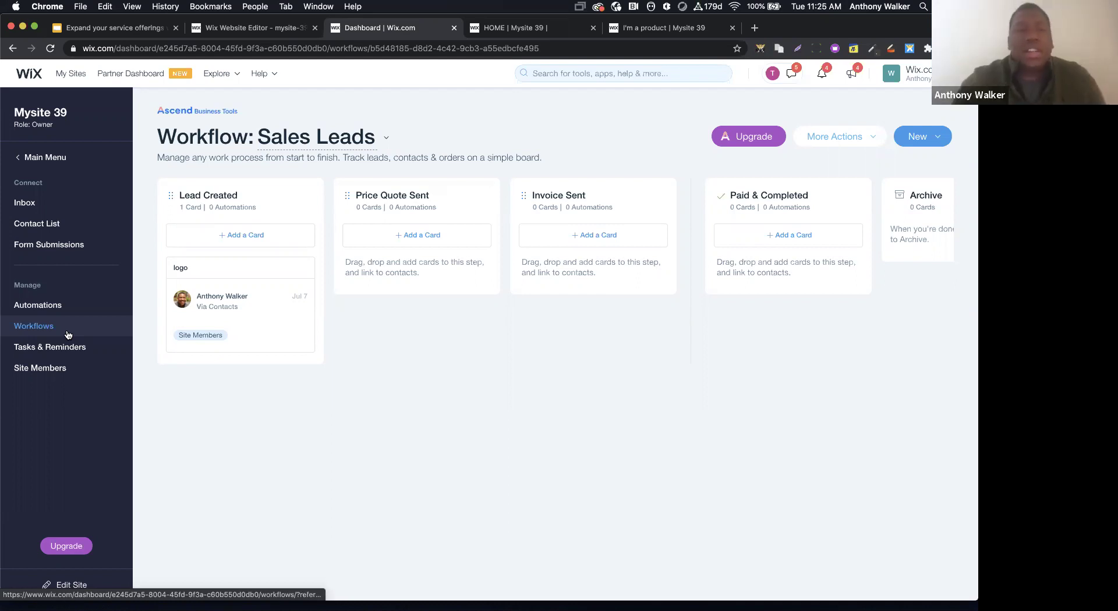
Try a new automation with the Wix Stores trigger "Customer makes a purchase", and discard it
left_click(49, 307)
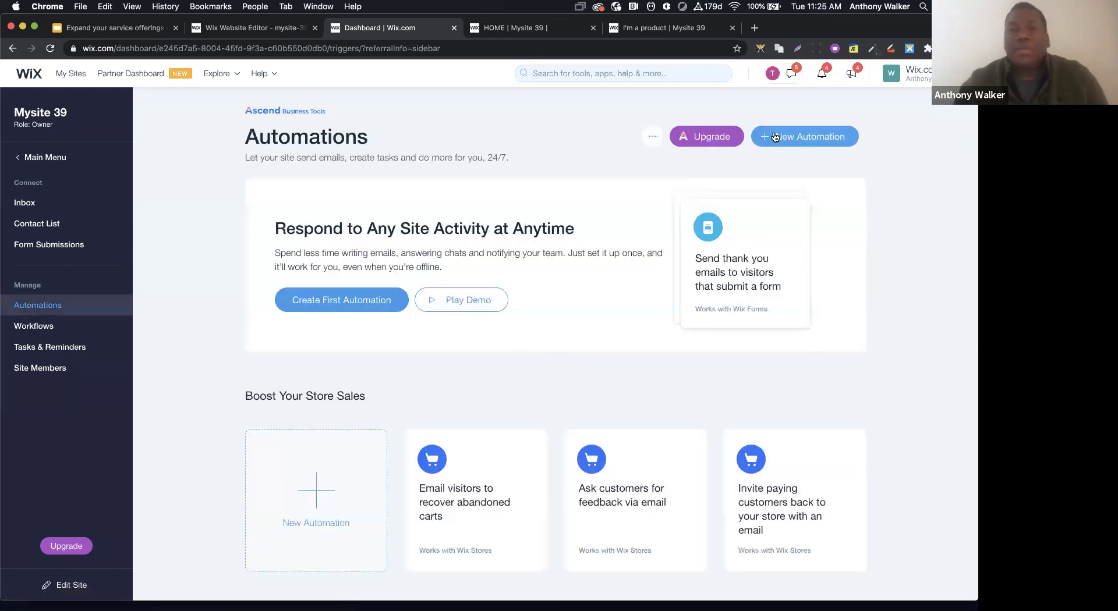
left_click(775, 137)
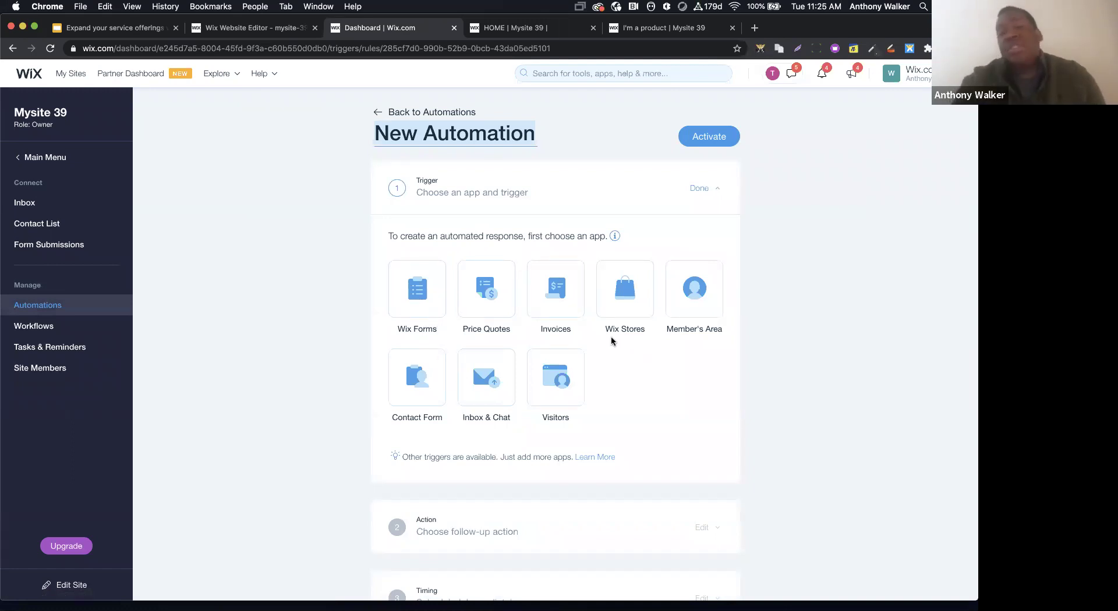
left_click(626, 300)
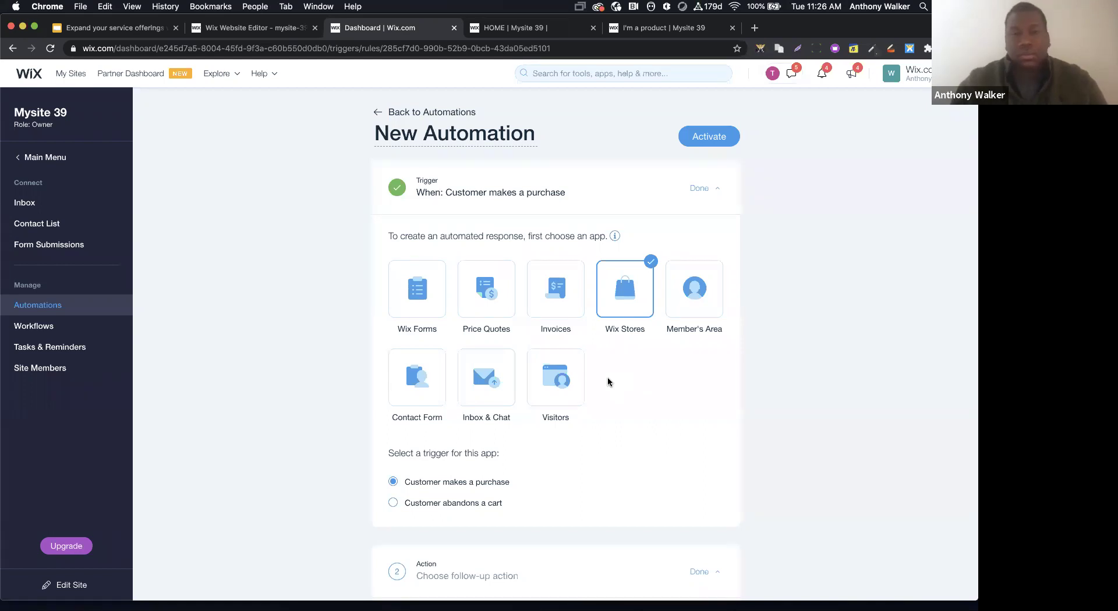
left_click(377, 113)
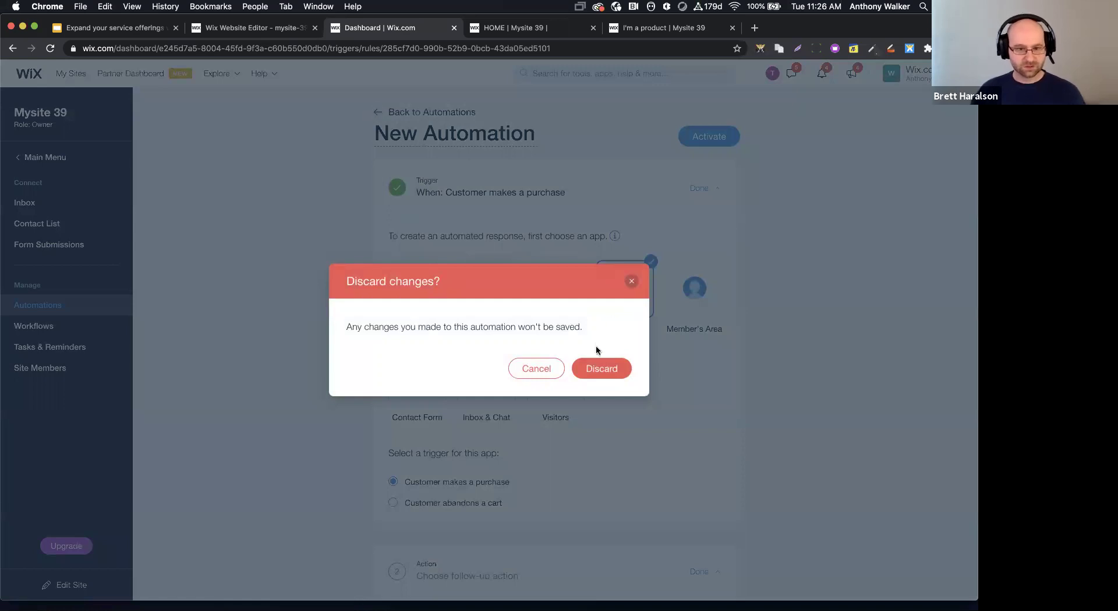
left_click(589, 369)
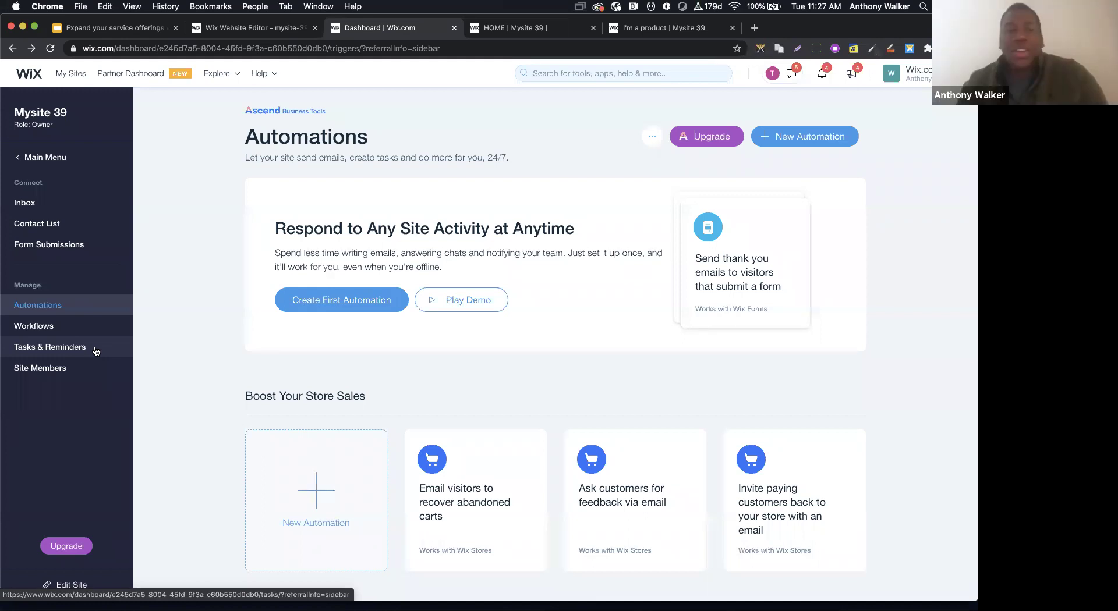
Filter the Tasks & Reminders list by the only listed assignee
left_click(51, 348)
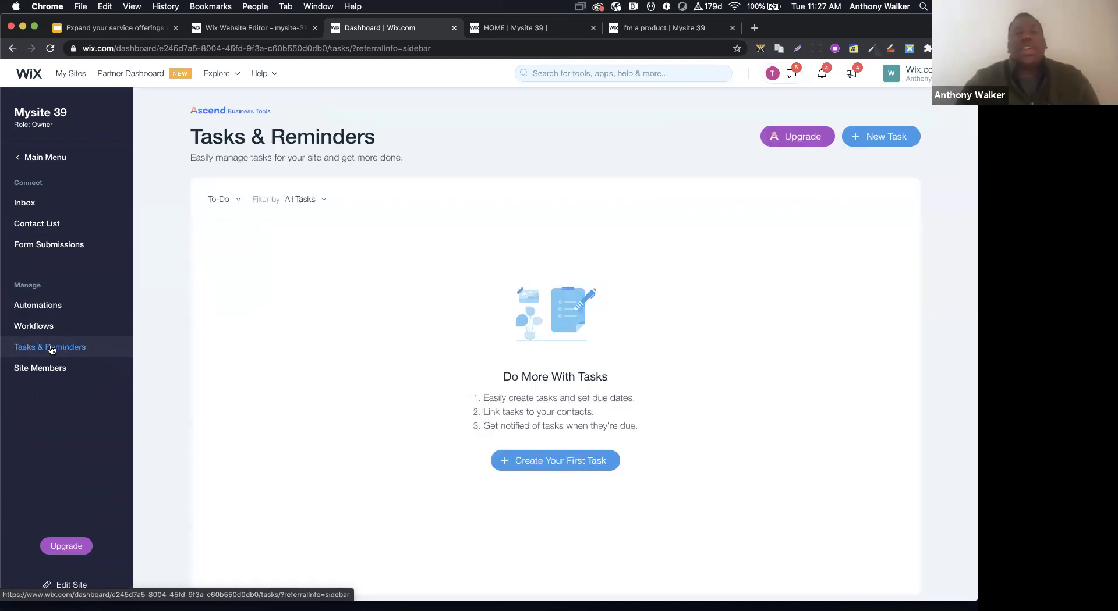
left_click(307, 200)
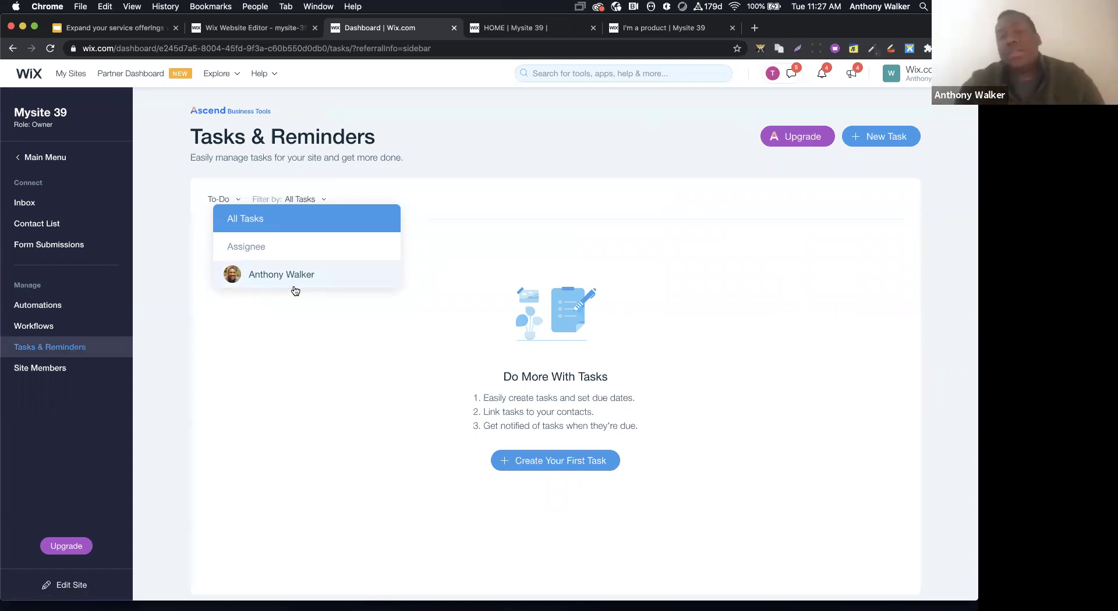
left_click(272, 273)
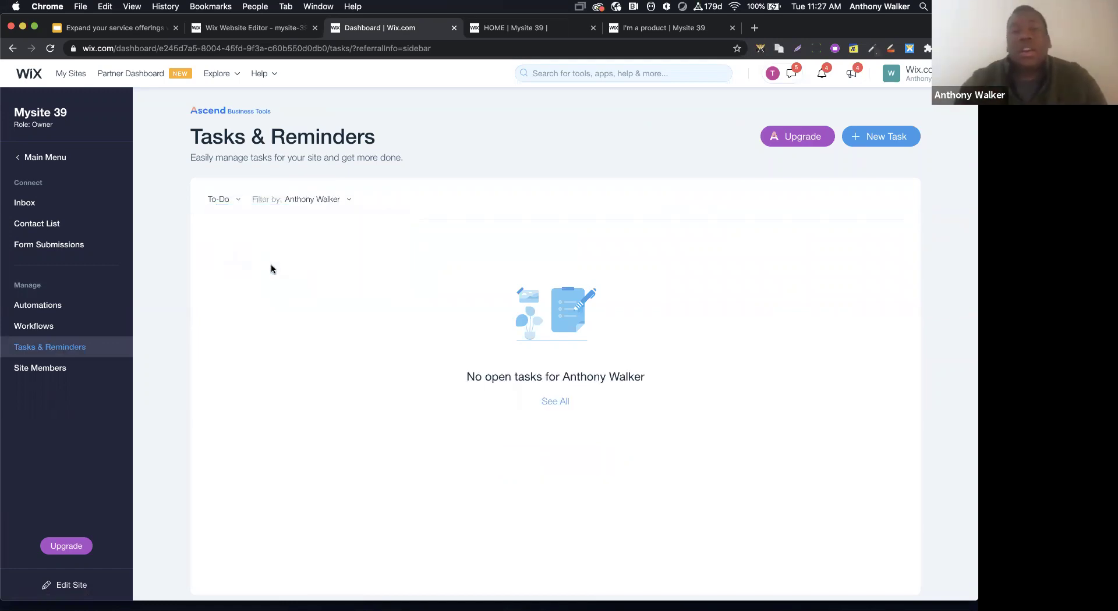
left_click(300, 207)
left_click(6, 365)
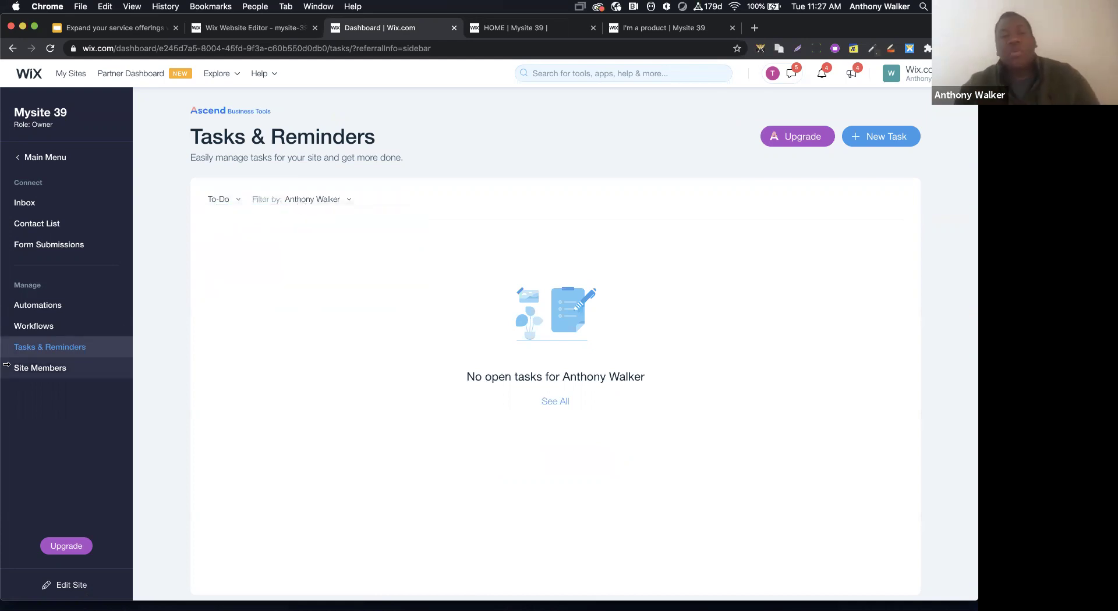
Examine the Info, Manage and Inbox details of the contact on the Sales Leads workflow's "logo" card, and close the details
left_click(48, 332)
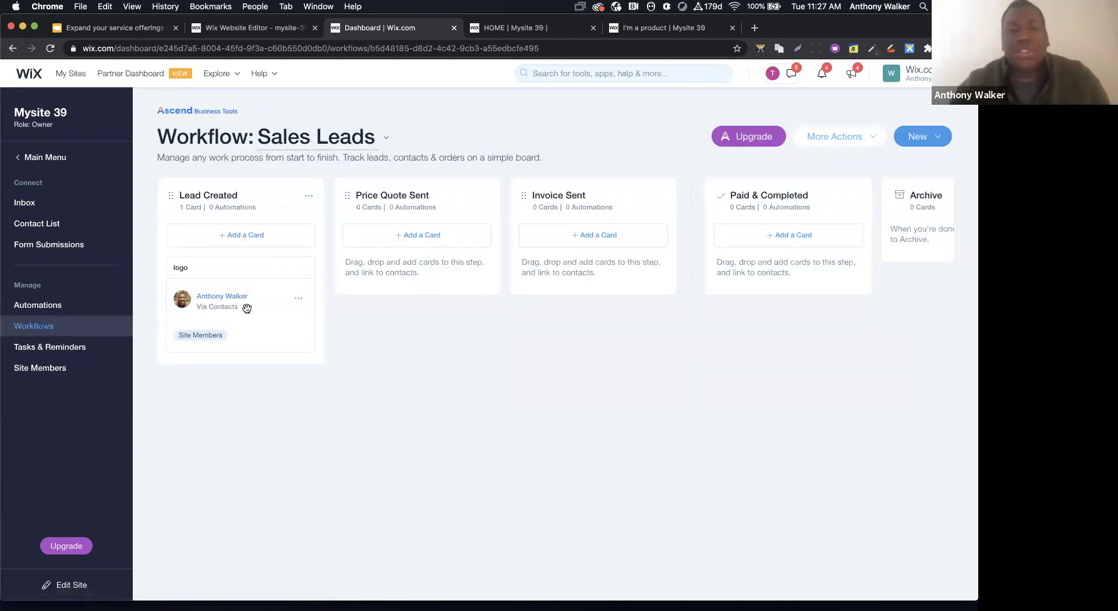
left_click(206, 310)
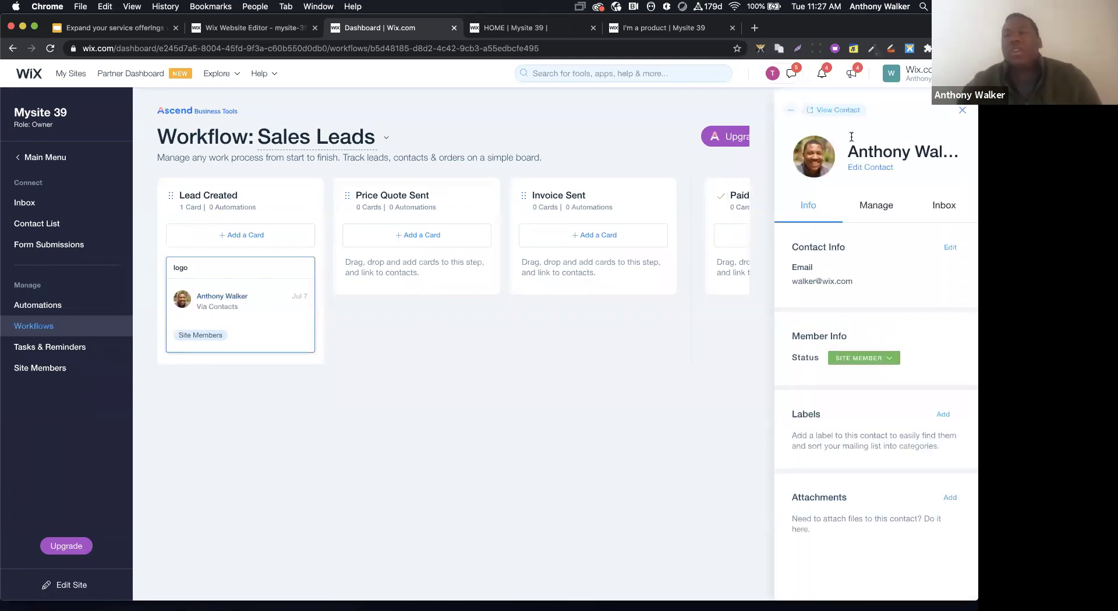
left_click(877, 208)
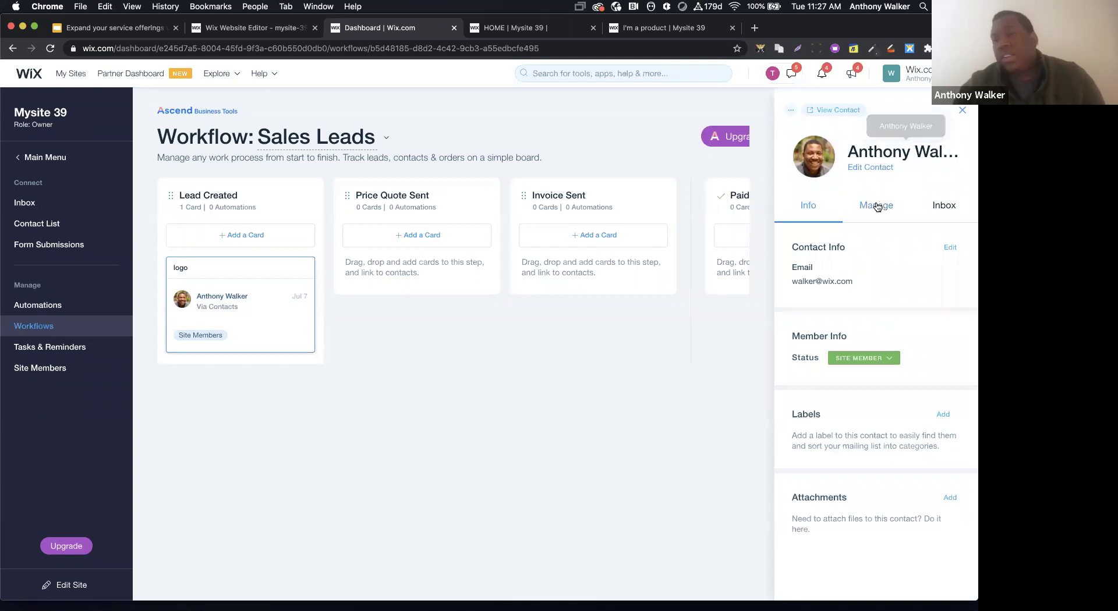
left_click(939, 208)
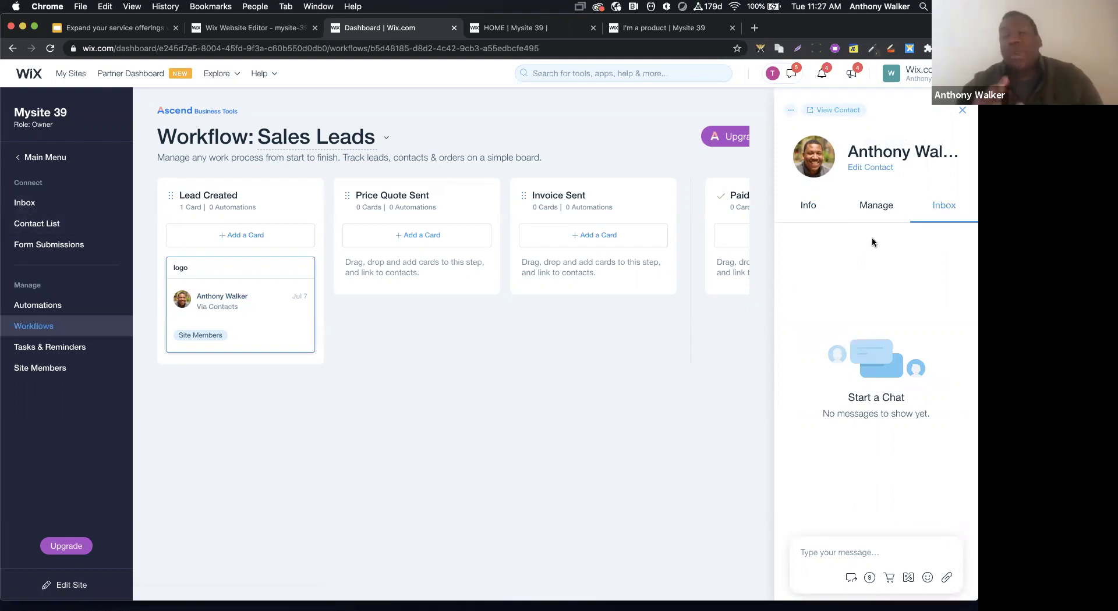
left_click(875, 207)
left_click(807, 207)
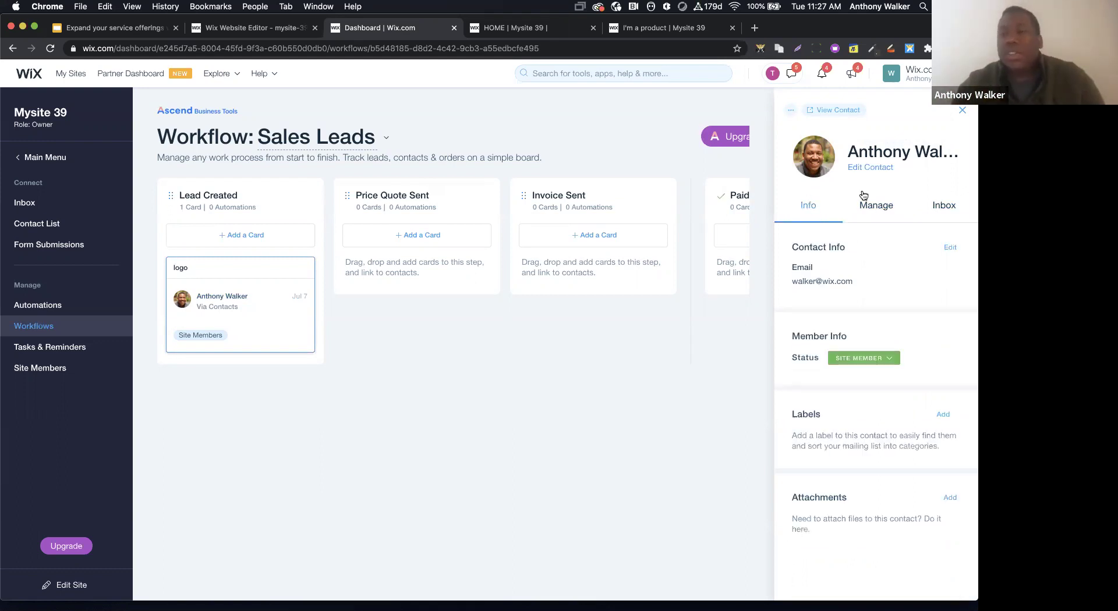
left_click(874, 206)
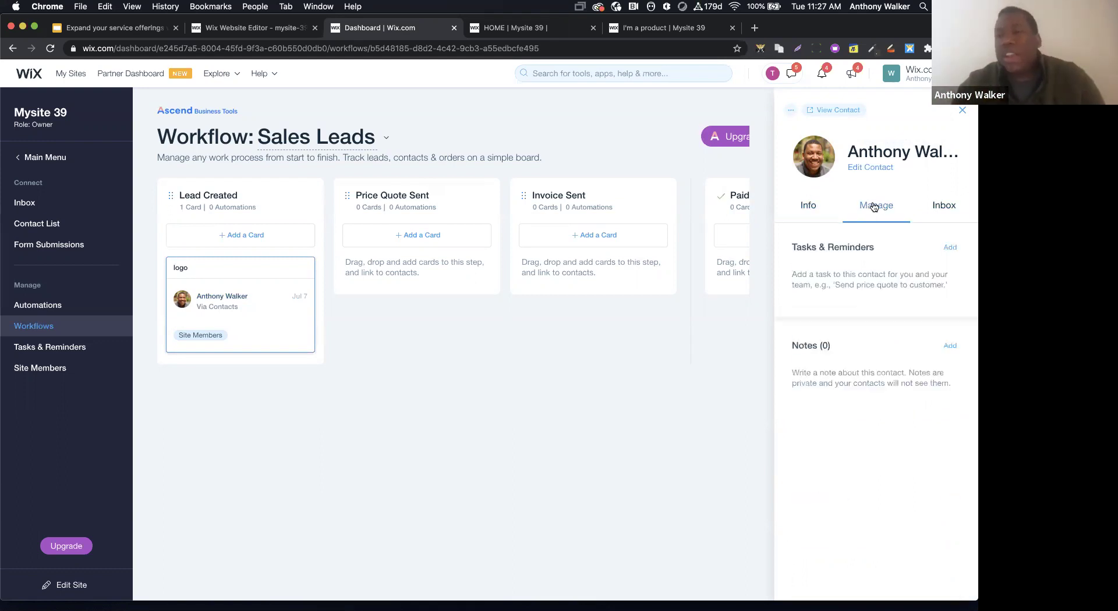
left_click(787, 112)
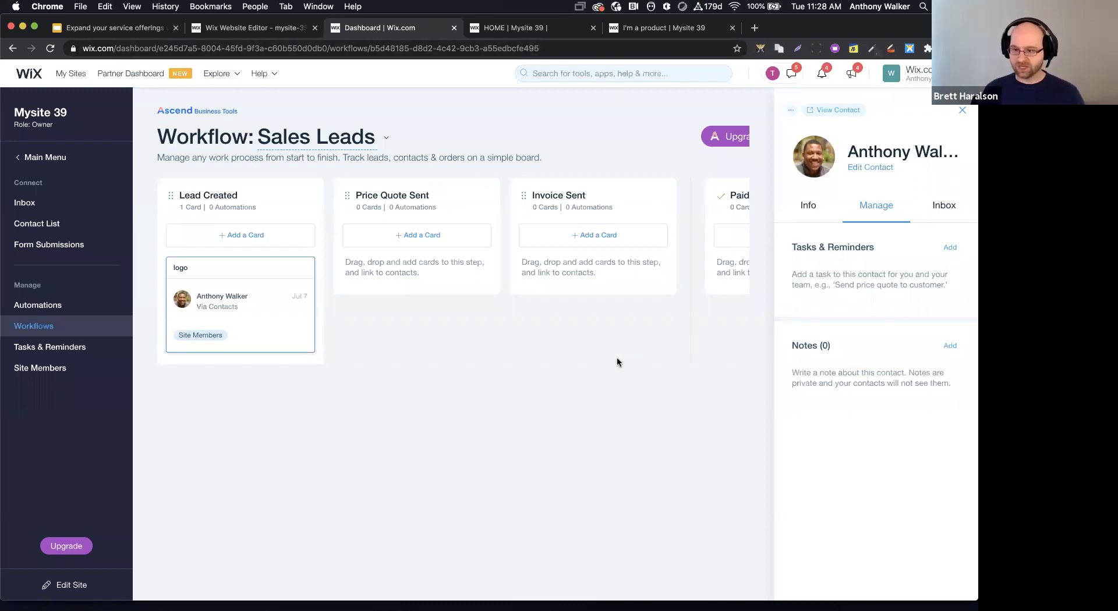
left_click(964, 111)
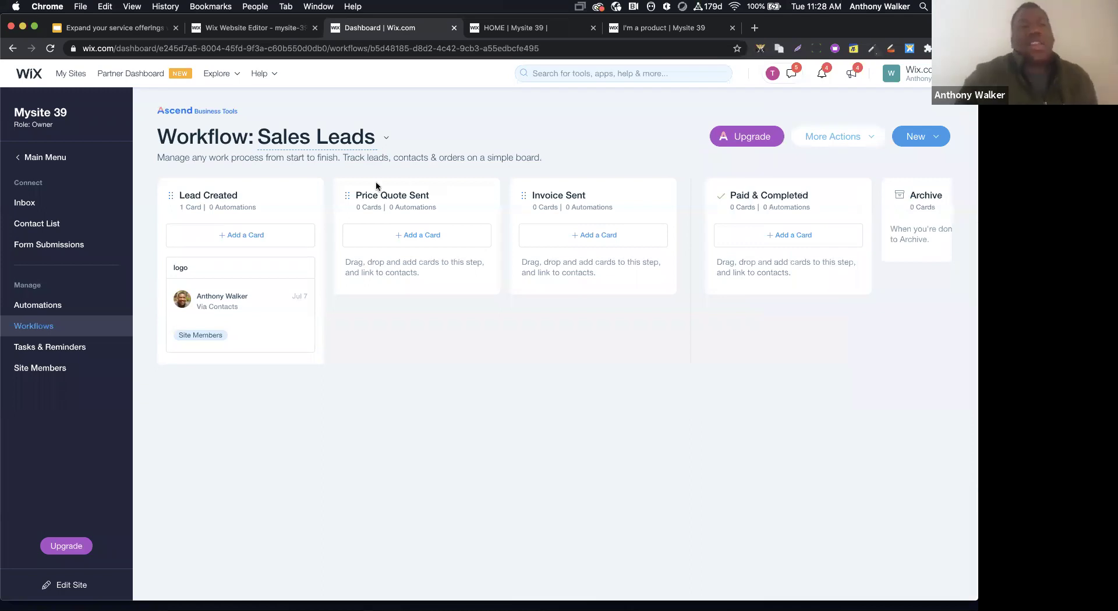
Return to Tasks & Reminders and go back to the site dashboard's main navigation
left_click(29, 353)
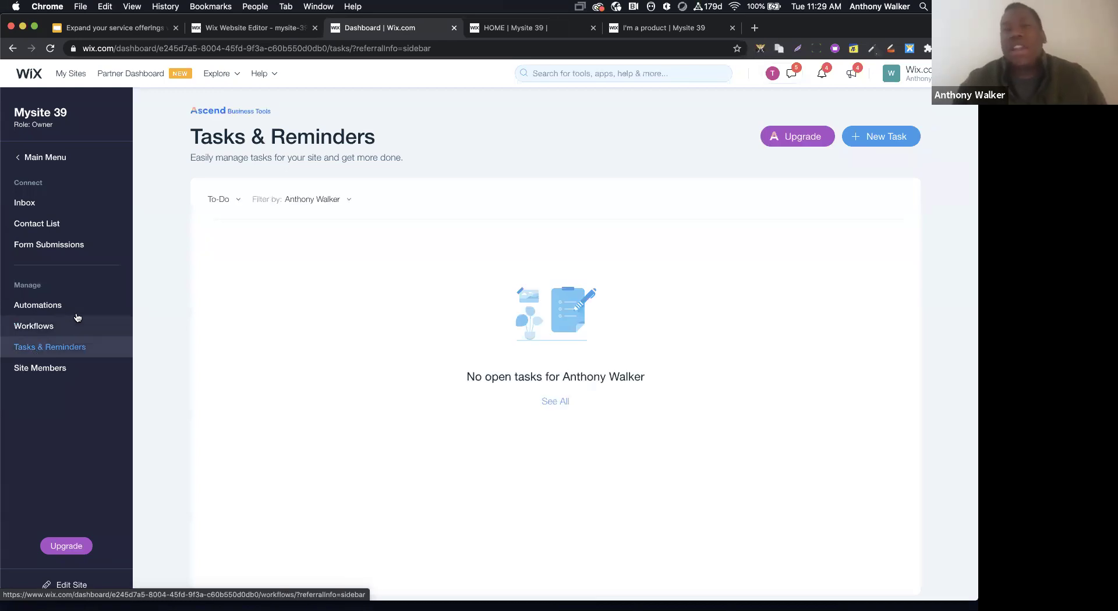
left_click(59, 158)
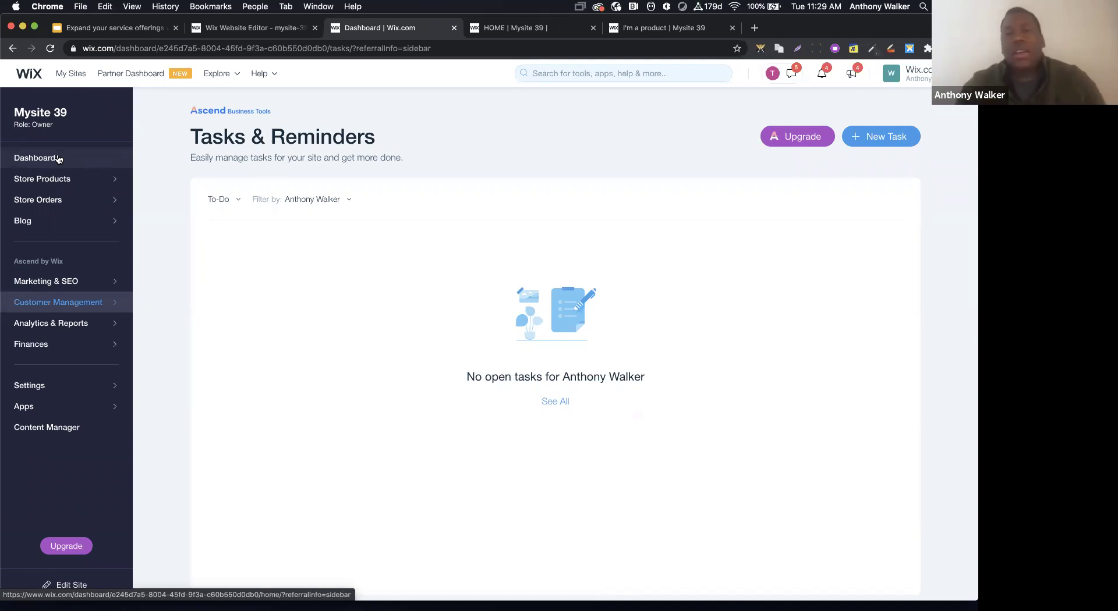
Start the site's first email campaign in Email Marketing and dismiss the introductory design tip
left_click(57, 285)
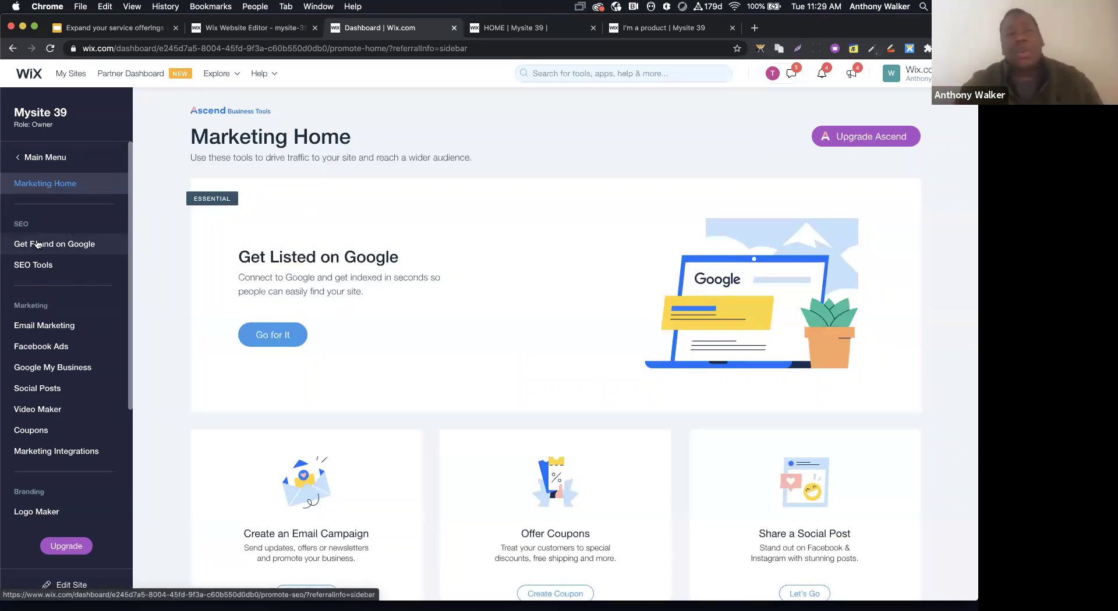
left_click(51, 327)
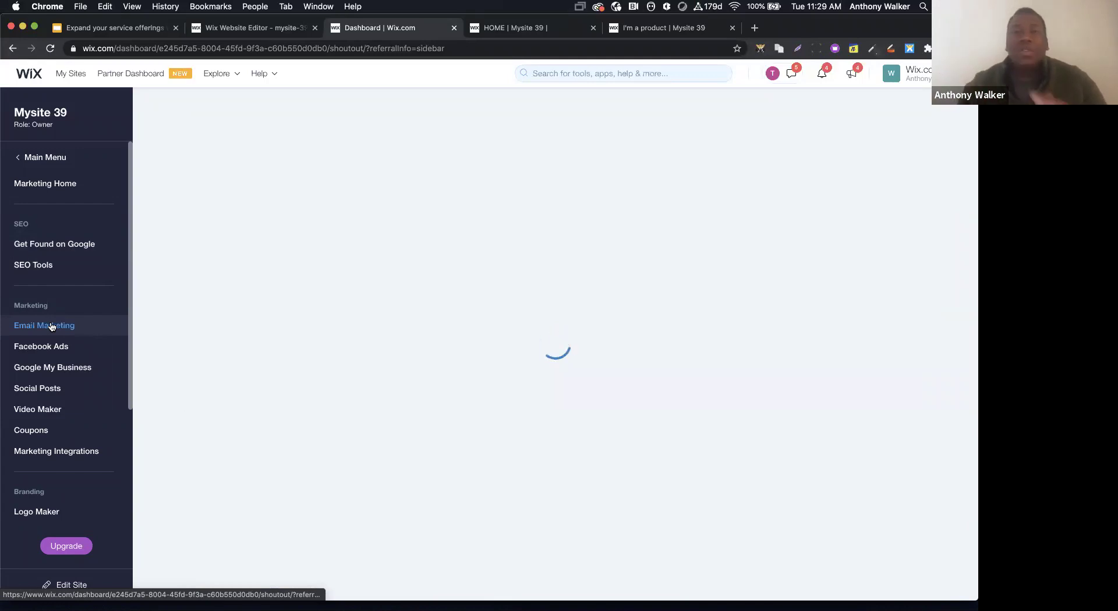
left_click(51, 47)
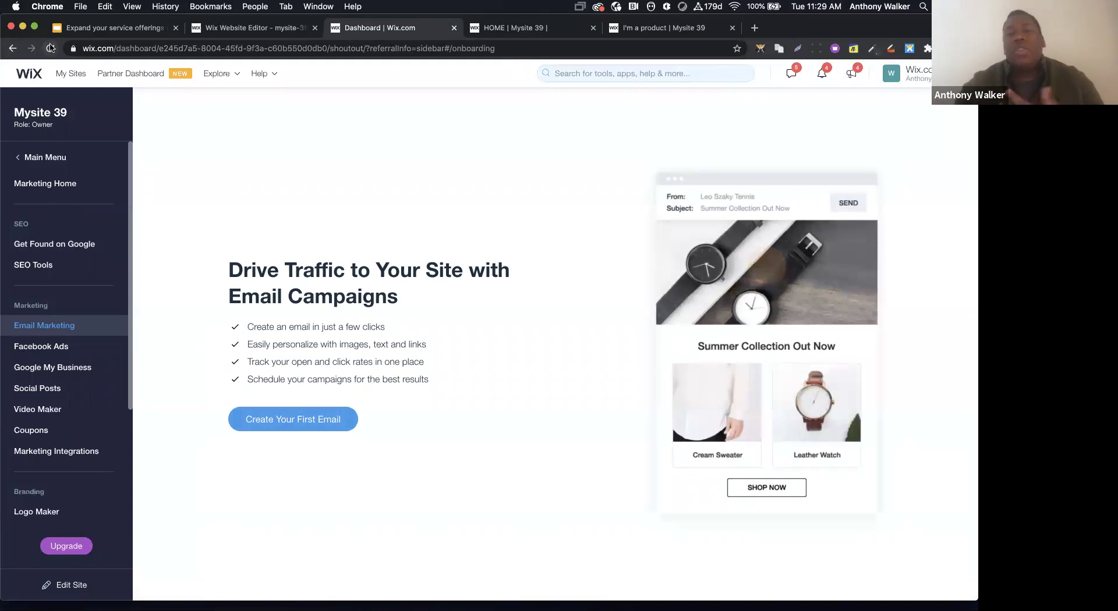
left_click(270, 420)
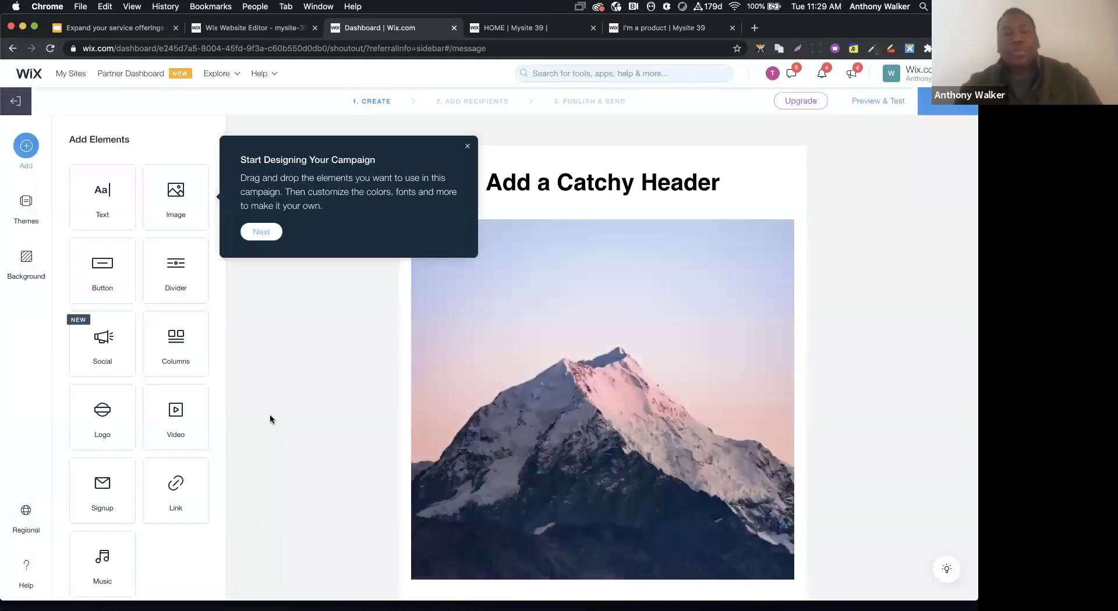
left_click(467, 146)
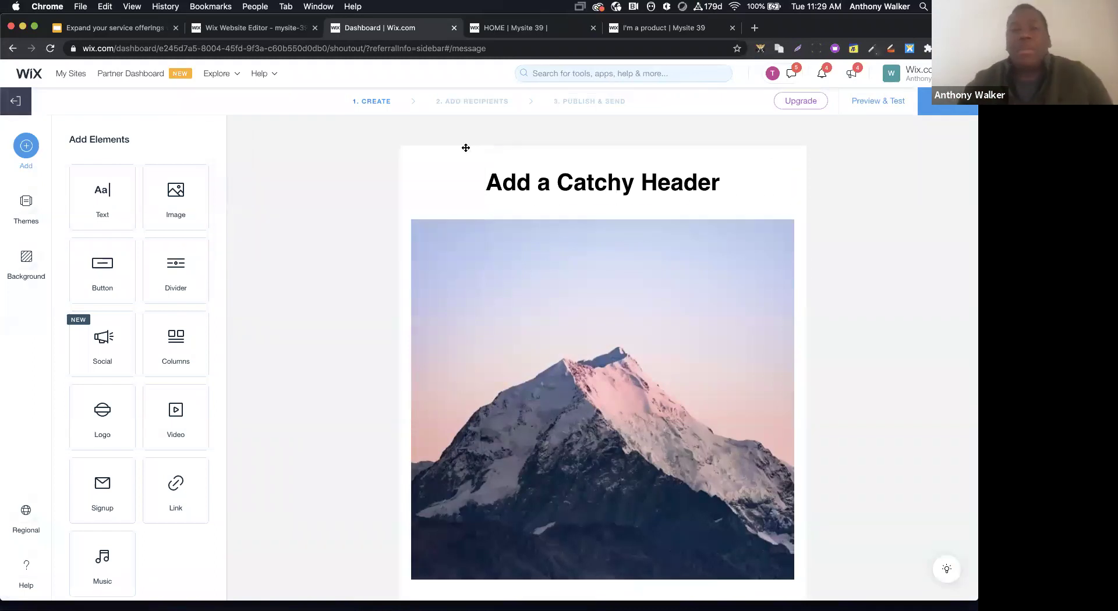
Try the Basic, Onyx and Minimal themes on the email campaign
scroll(619, 347, "down", 5)
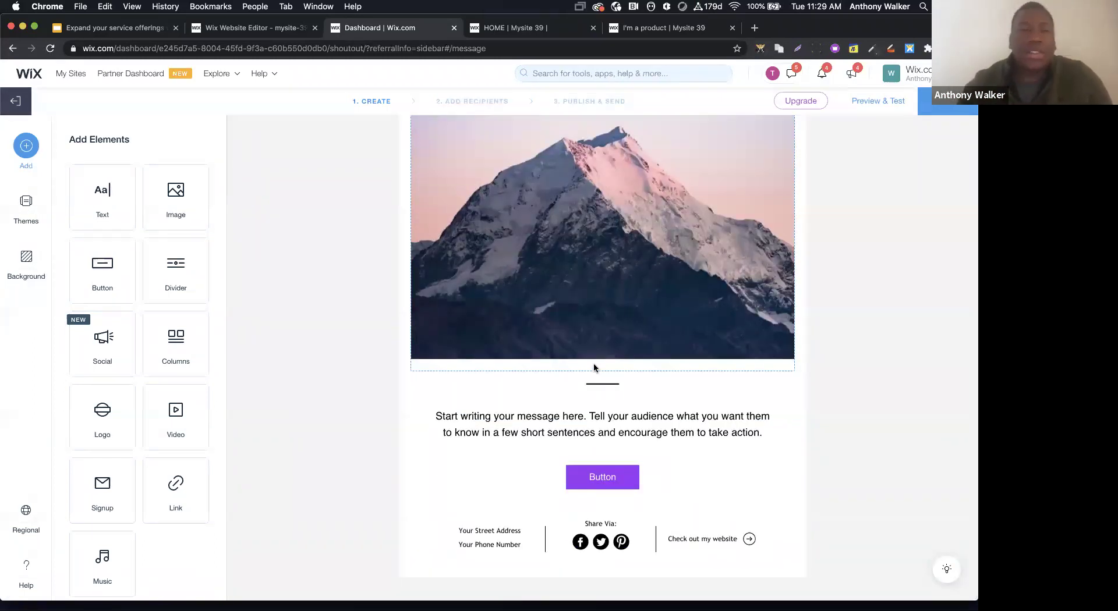
left_click(27, 203)
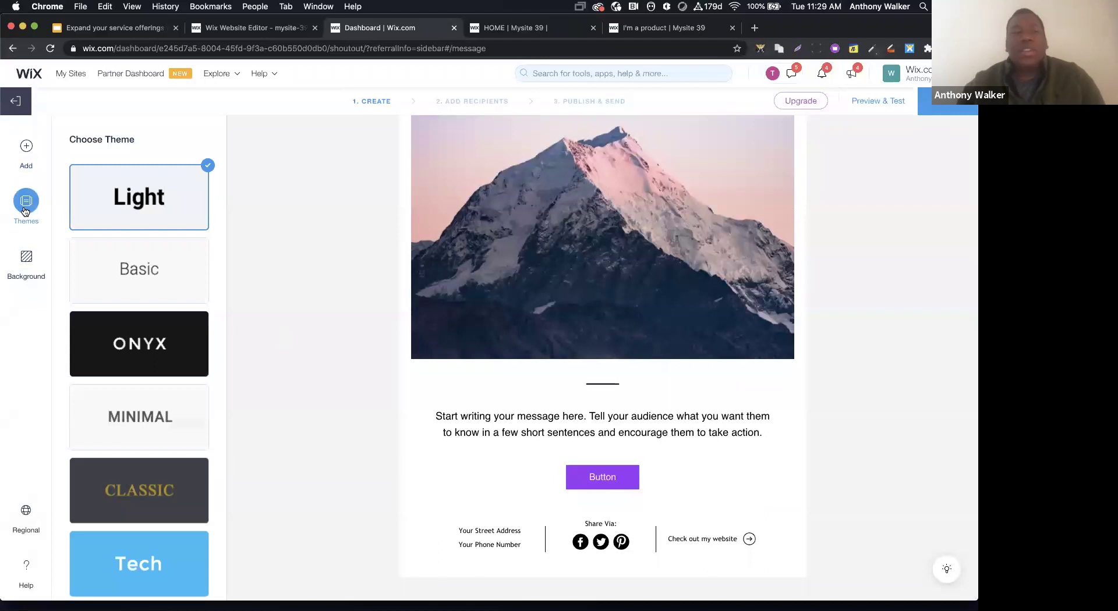
left_click(185, 272)
left_click(162, 340)
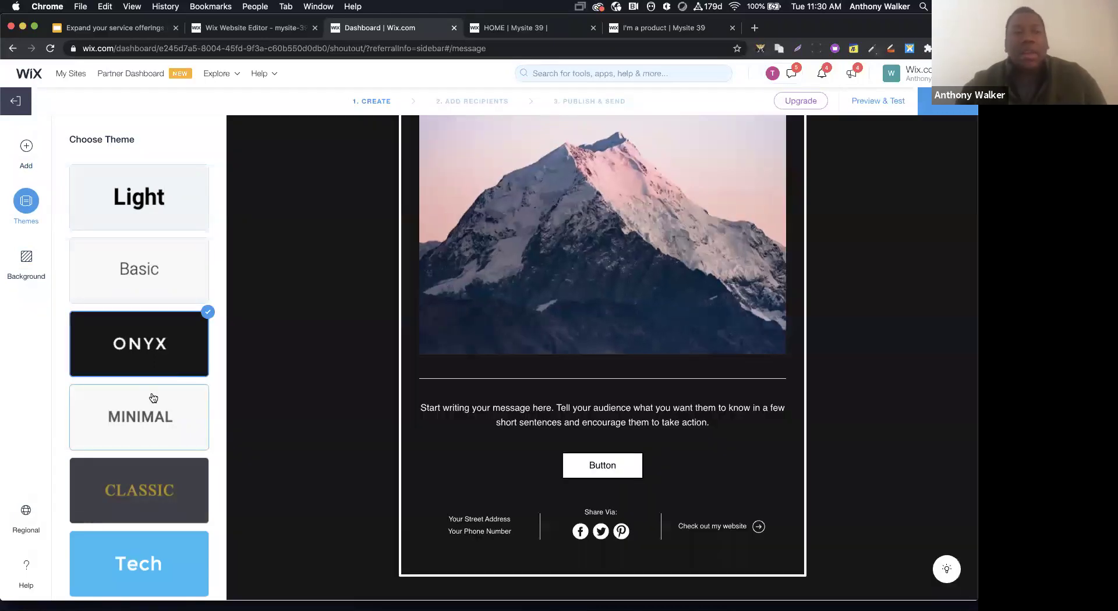
left_click(153, 398)
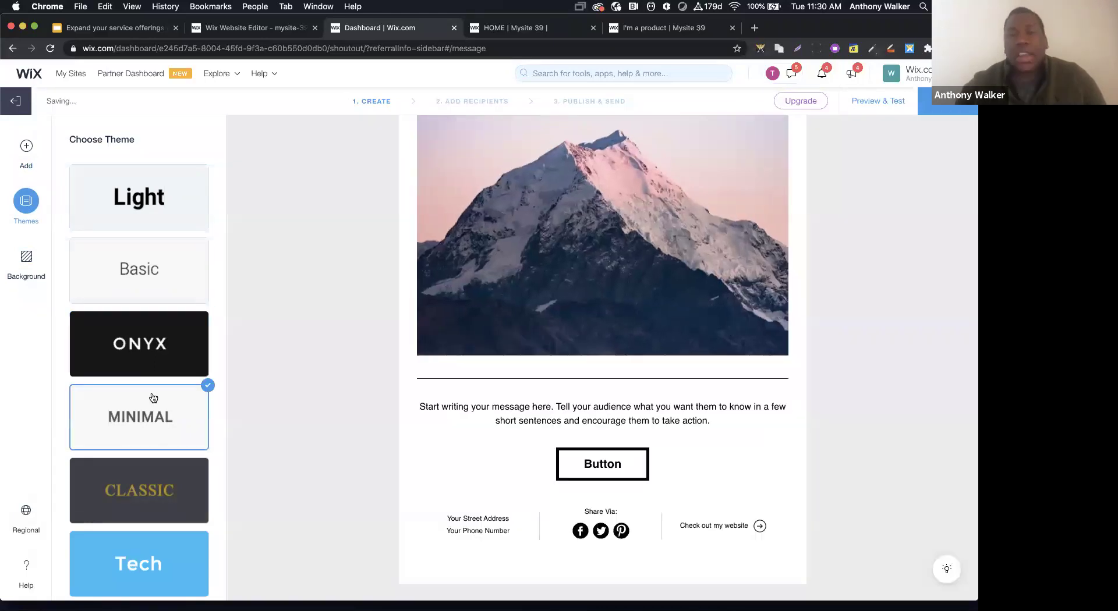
Add a Columns element below the mountain image, using the layout of two images with text and buttons underneath
left_click(27, 144)
left_click(182, 346)
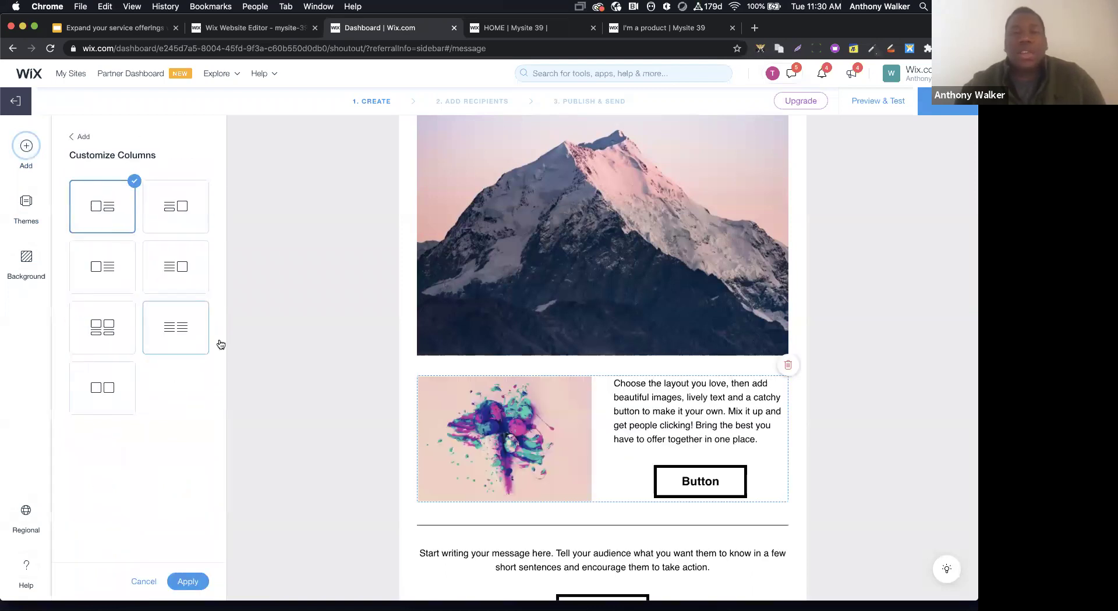
left_click(95, 322)
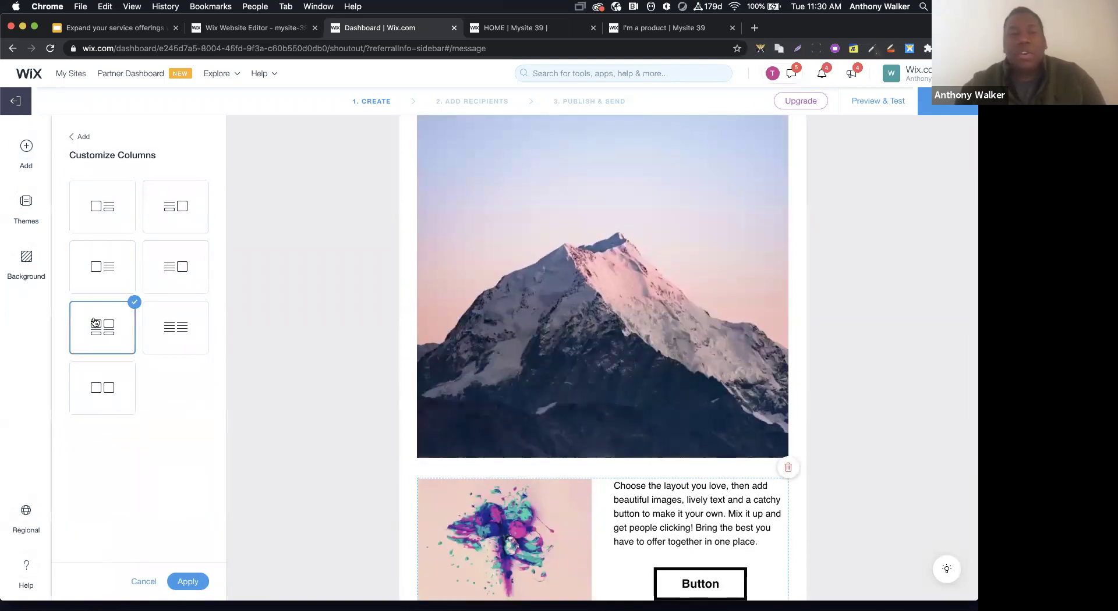
Try the Classic theme on the campaign with its new columns
left_click(26, 220)
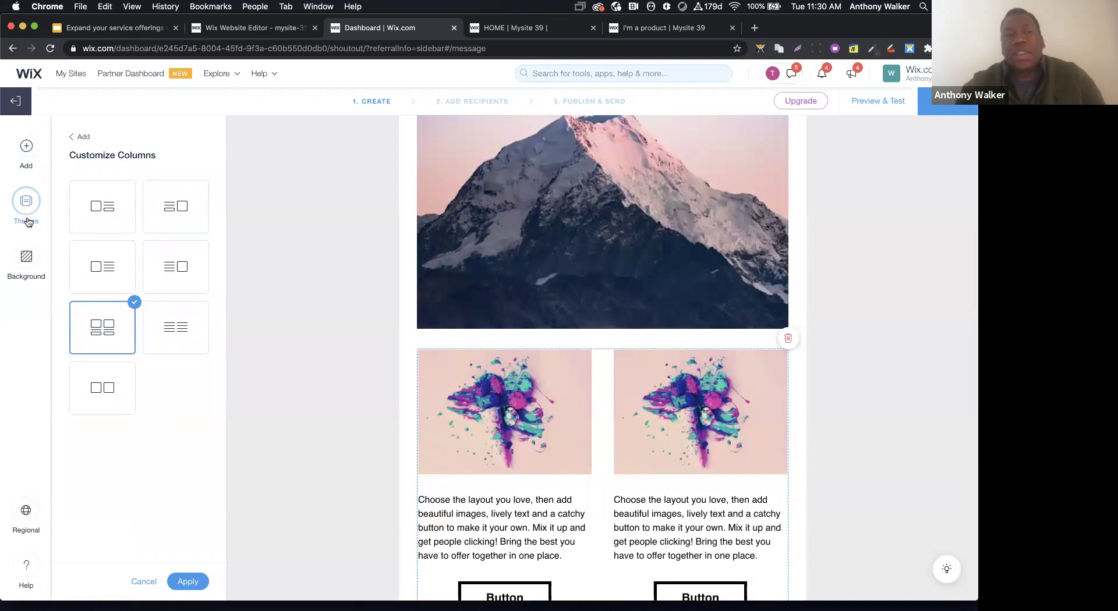
left_click(126, 286)
left_click(140, 446)
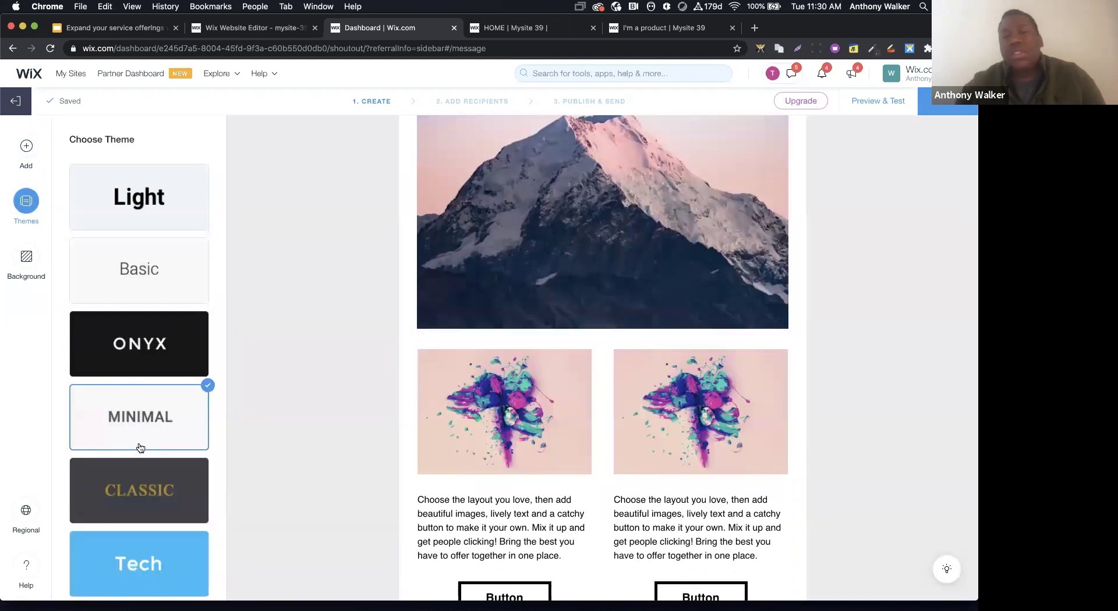
left_click(139, 486)
scroll(496, 428, "down", 3)
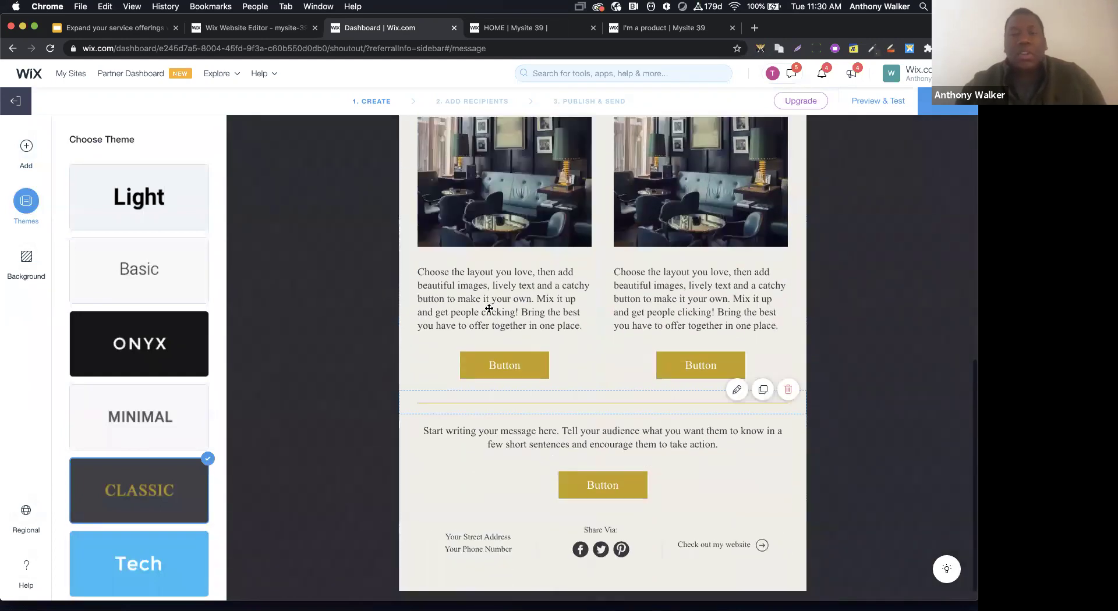
scroll(427, 256, "up", 4)
Examine the customization options of the first column's image and the campaign's background color and pattern choices
left_click(464, 341)
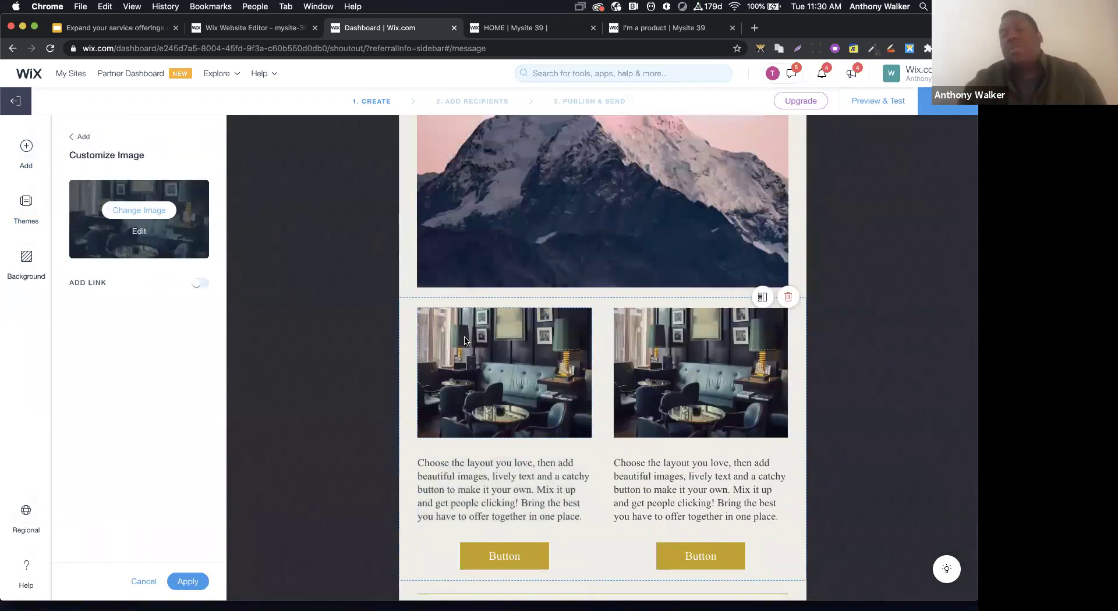
left_click(87, 136)
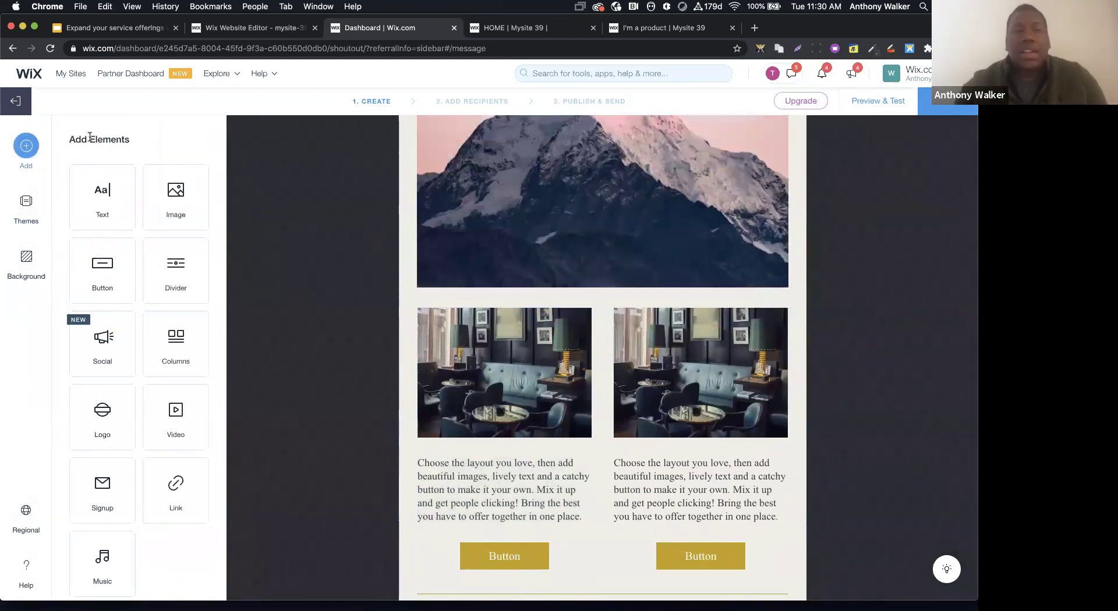
left_click(29, 210)
left_click(360, 226)
scroll(360, 226, "up", 5)
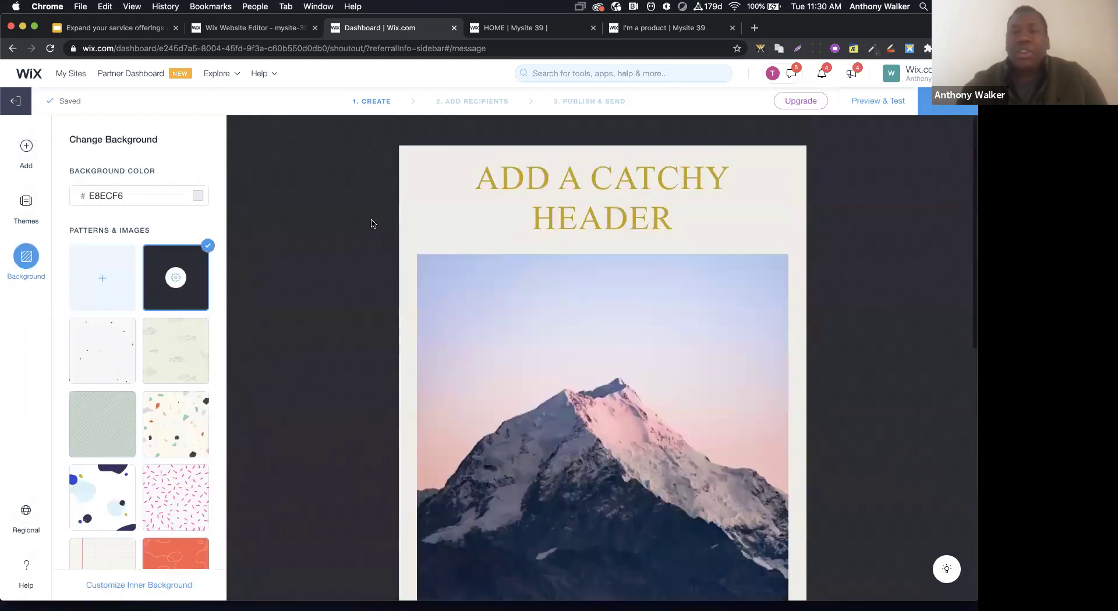
Apply the Light theme to the campaign and proceed to adding recipients
left_click(23, 205)
left_click(137, 226)
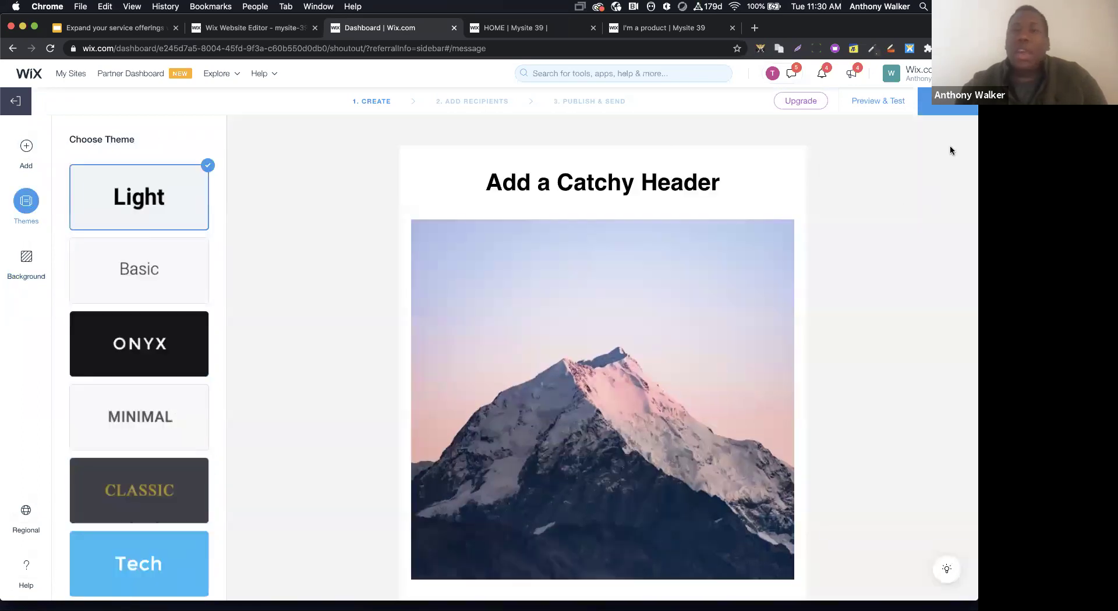
left_click(938, 113)
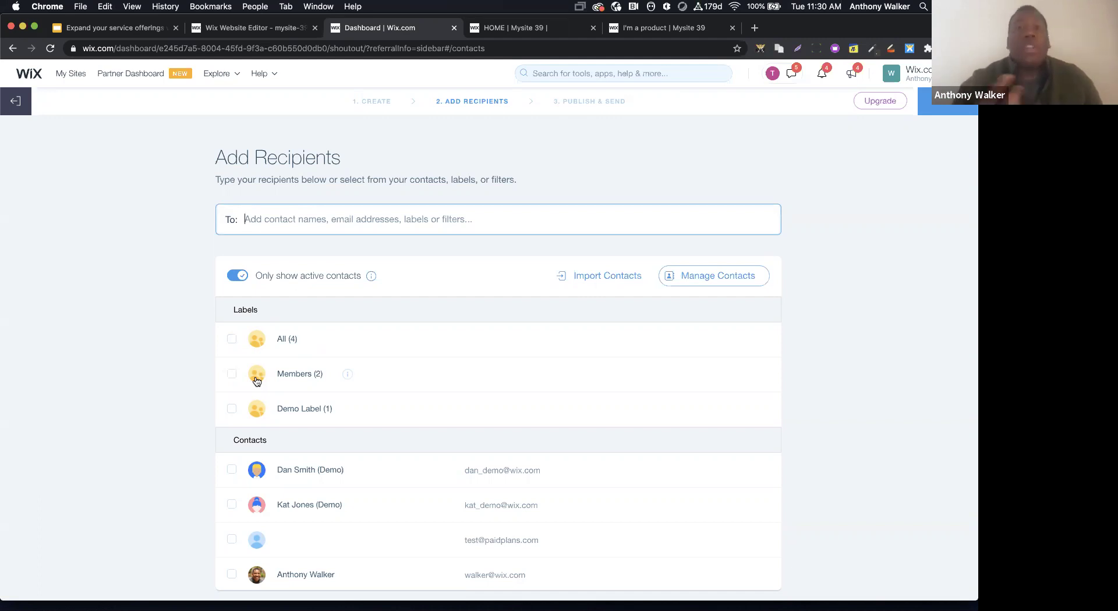
scroll(349, 389, "down", 1)
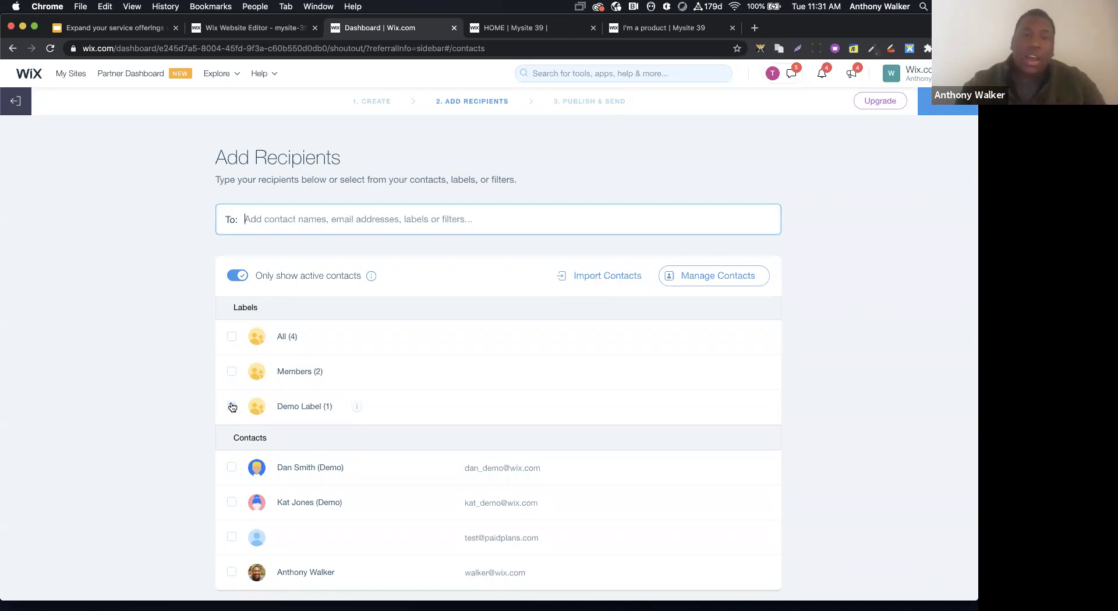
Examine the Gmail and CSV file options for importing contacts, and close the import without adding any
left_click(626, 273)
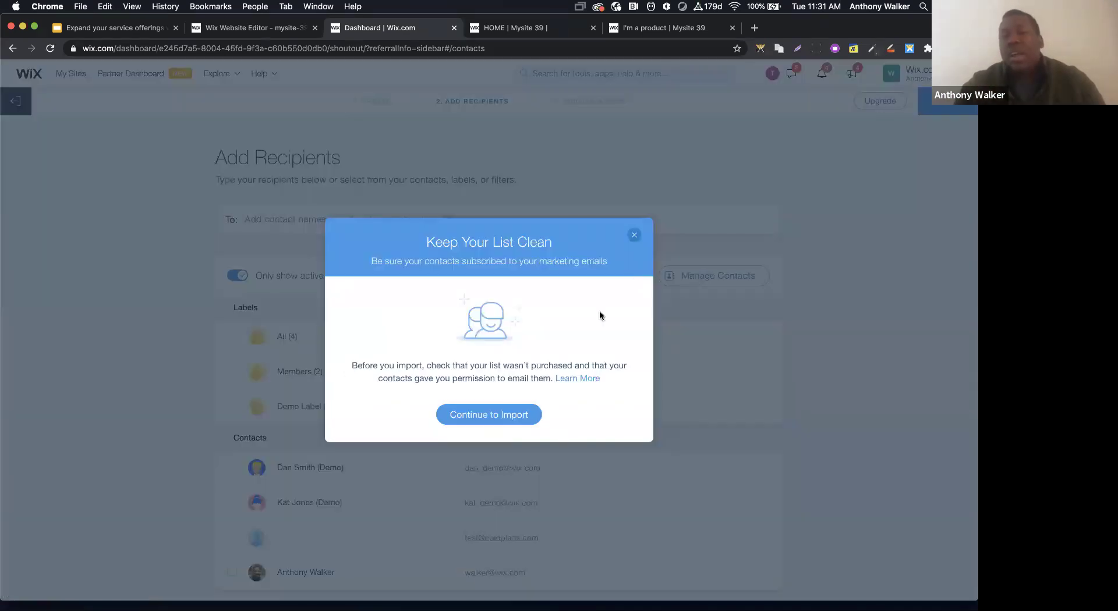
left_click(537, 418)
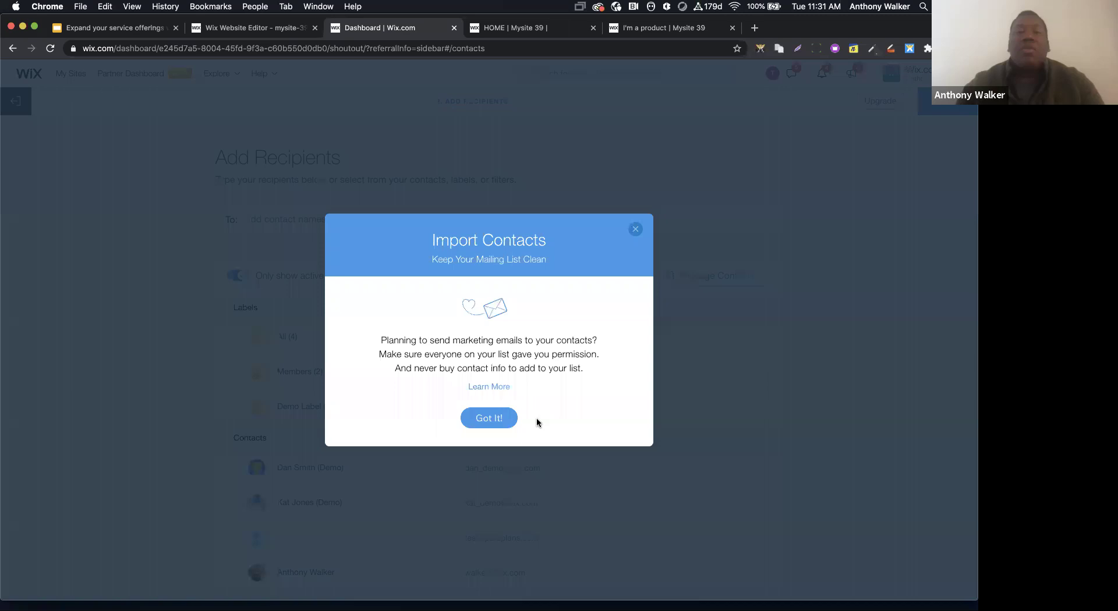
left_click(501, 417)
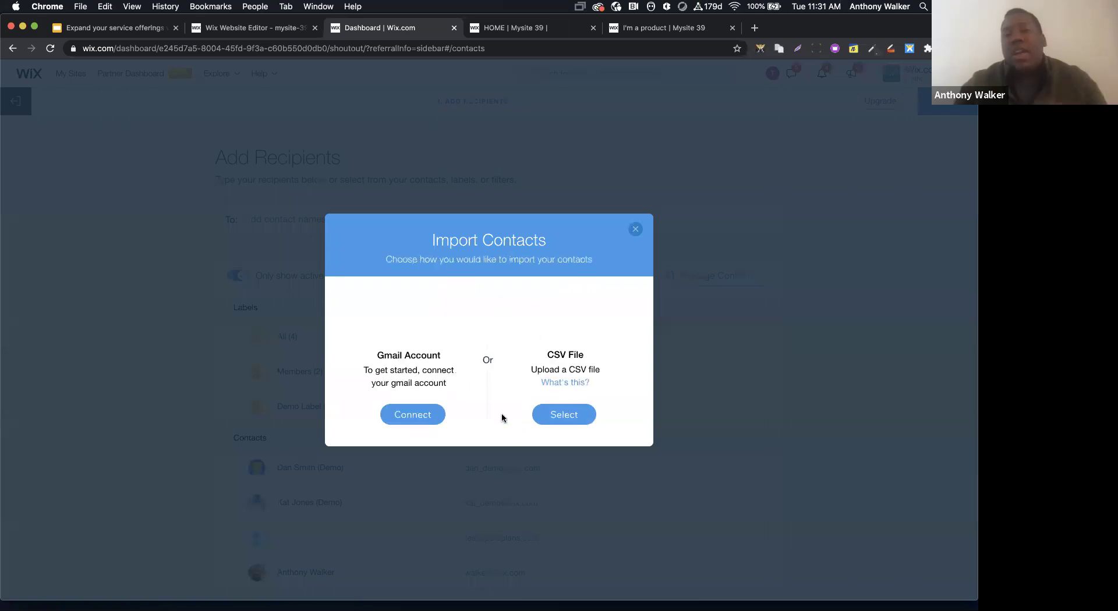
left_click(635, 229)
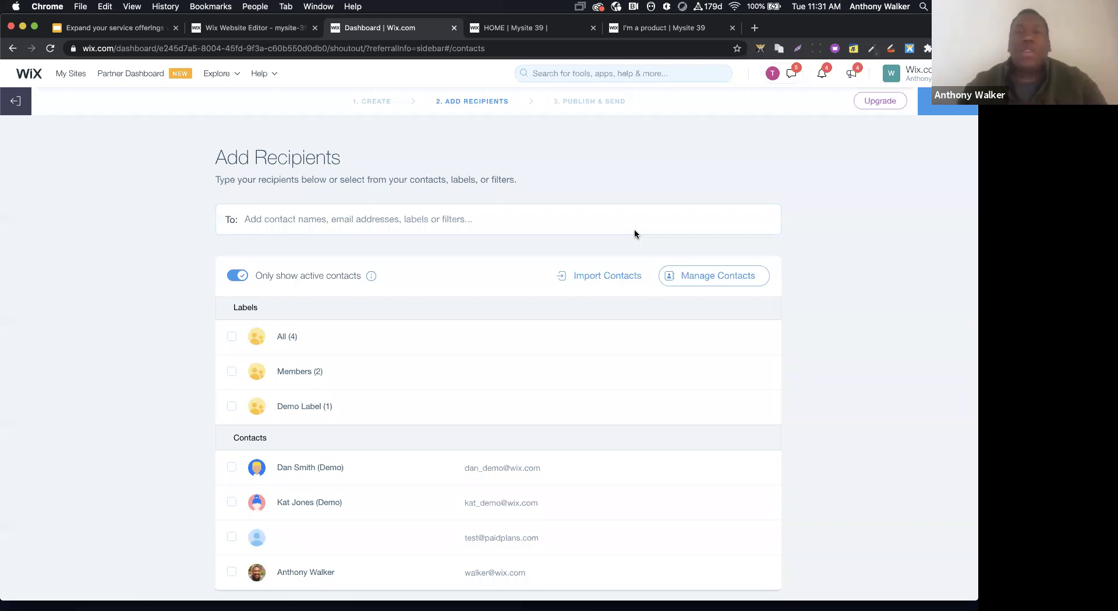
Publish the "Add a Catchy Header" campaign without recipients and return to the Email Marketing overview
left_click(926, 101)
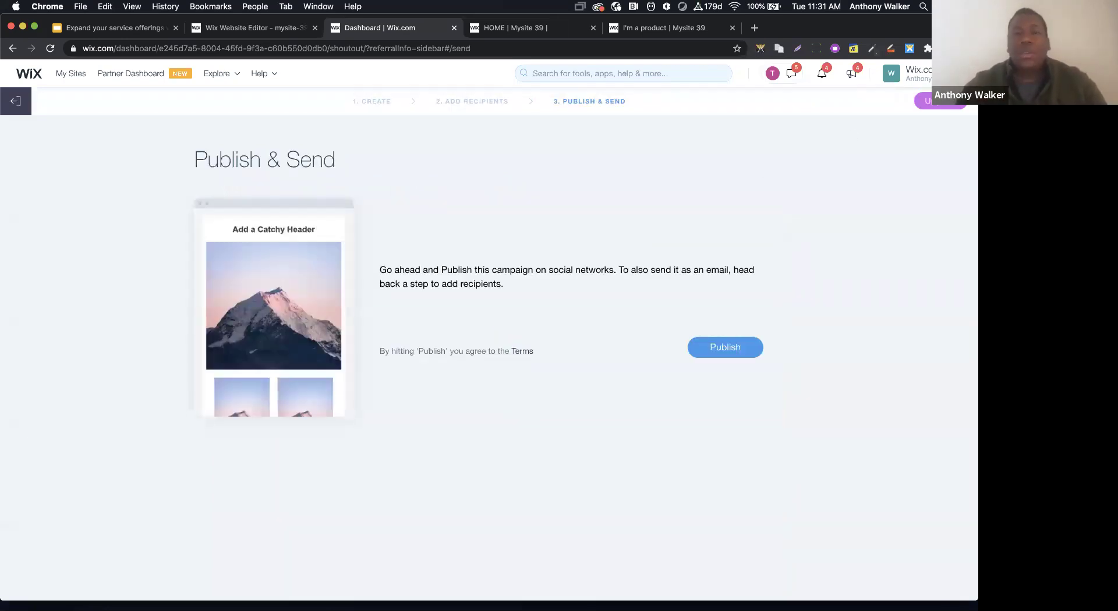
left_click(733, 346)
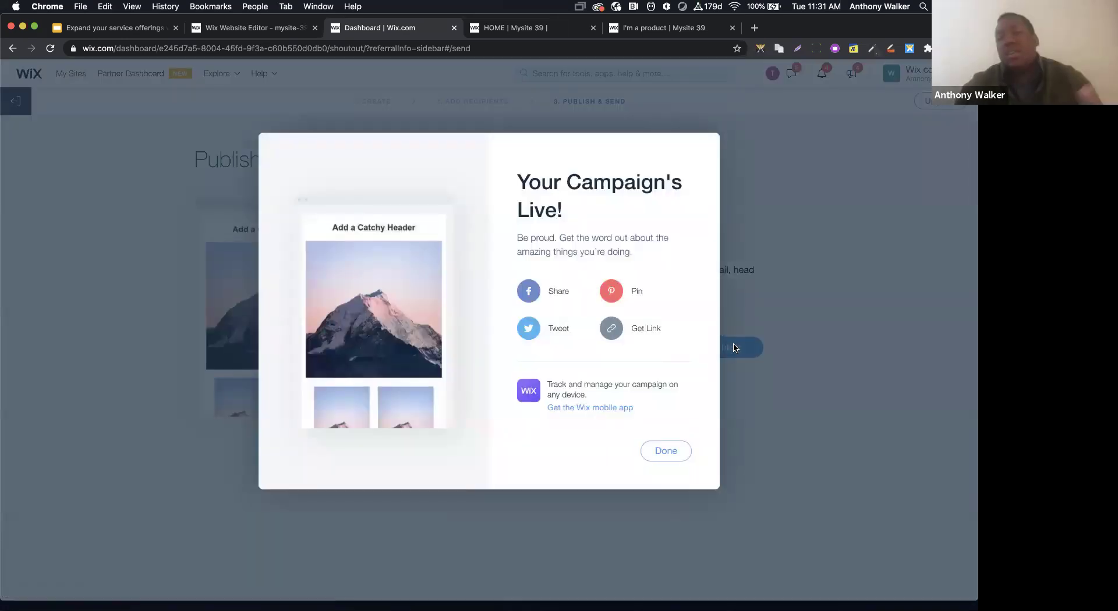
left_click(667, 446)
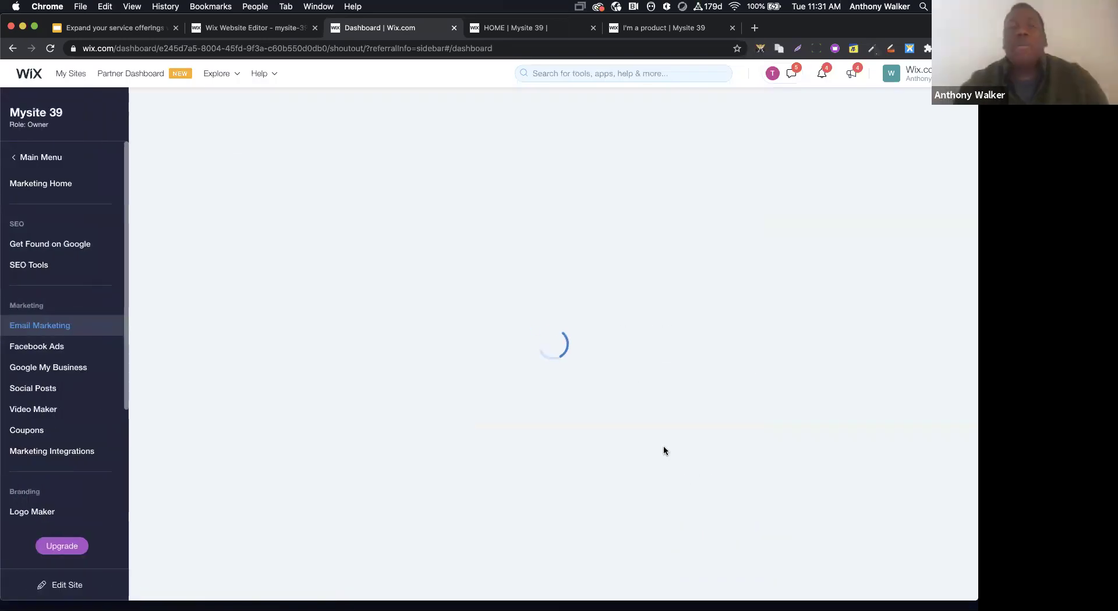
scroll(509, 358, "down", 5)
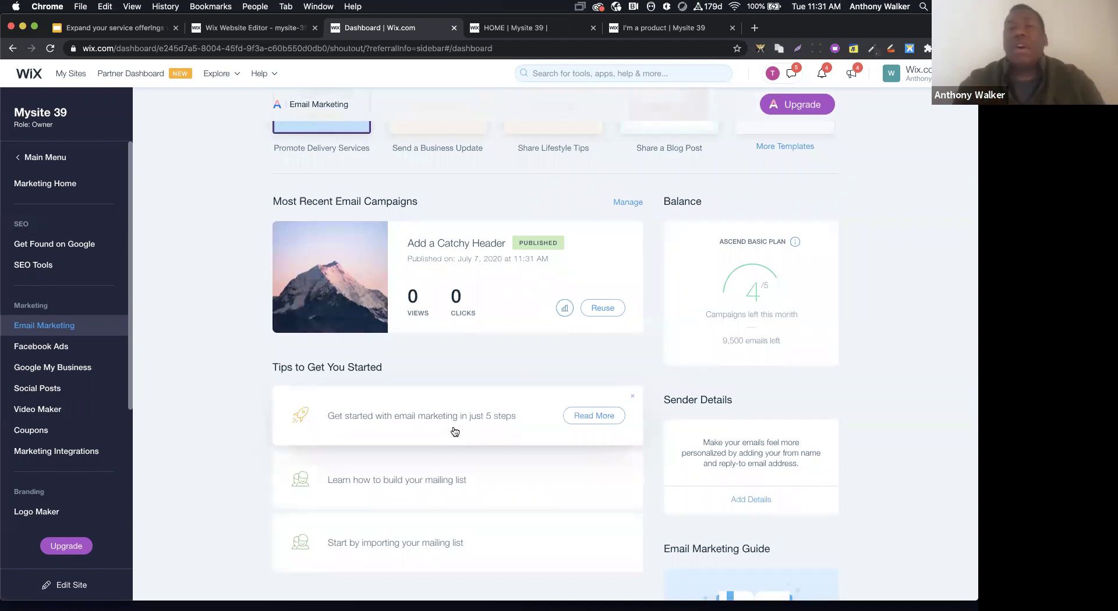
scroll(464, 382, "up", 5)
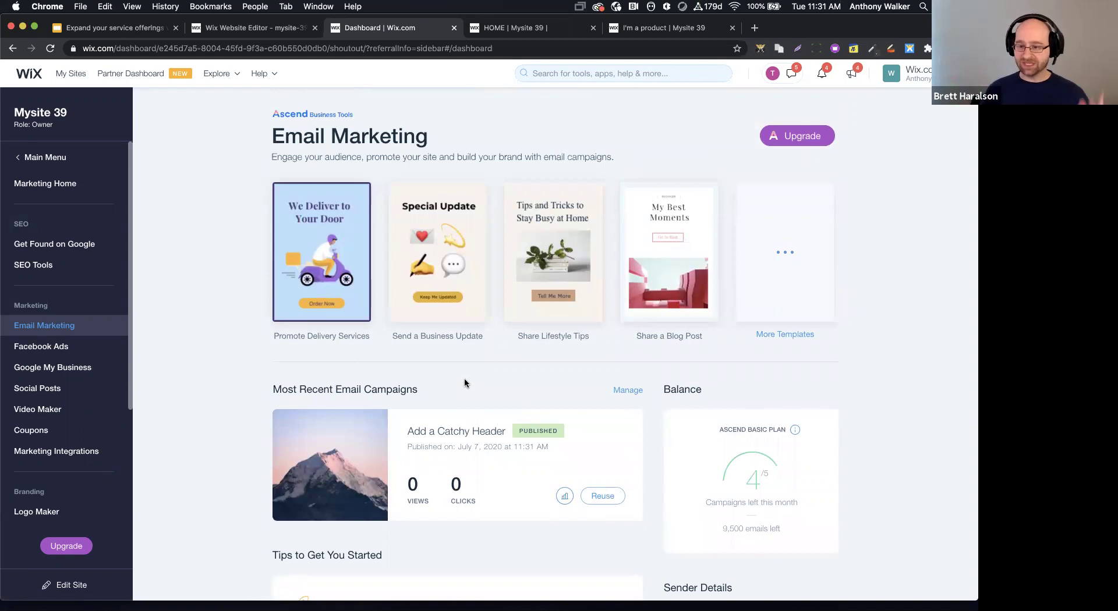
Create a campaign from the Promote Delivery Services template and open its "We Deliver to Your Door" heading for editing
mouse_move(339, 245)
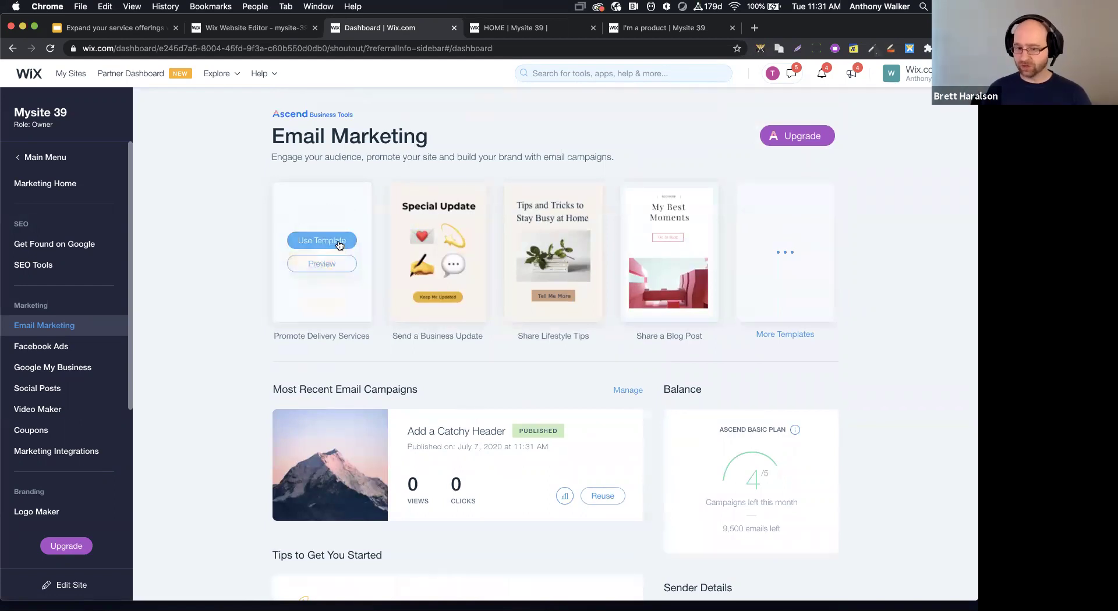
left_click(339, 241)
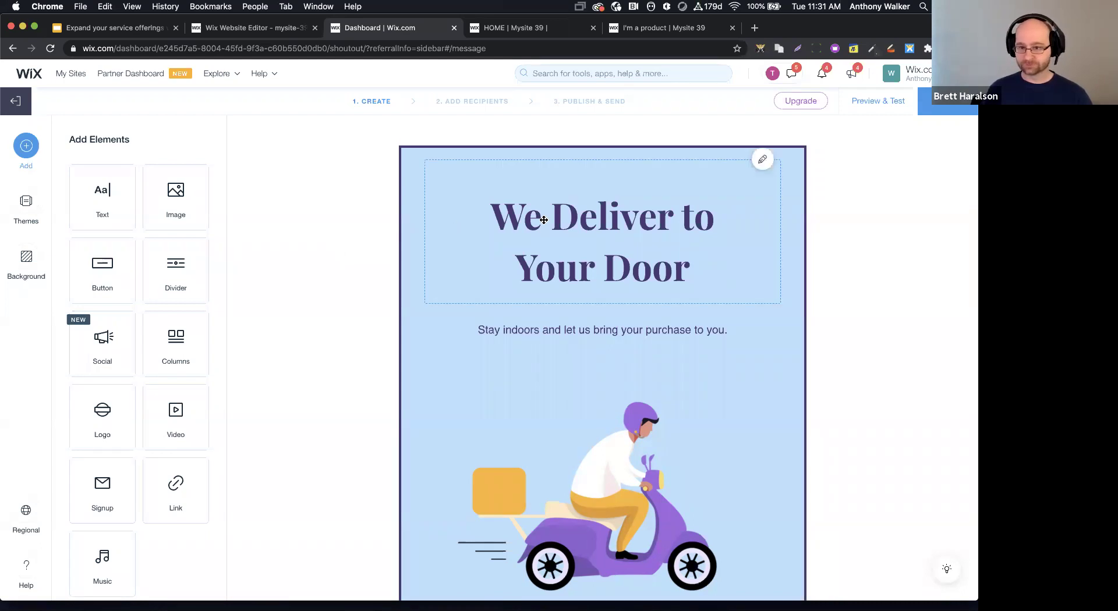
left_click(499, 223)
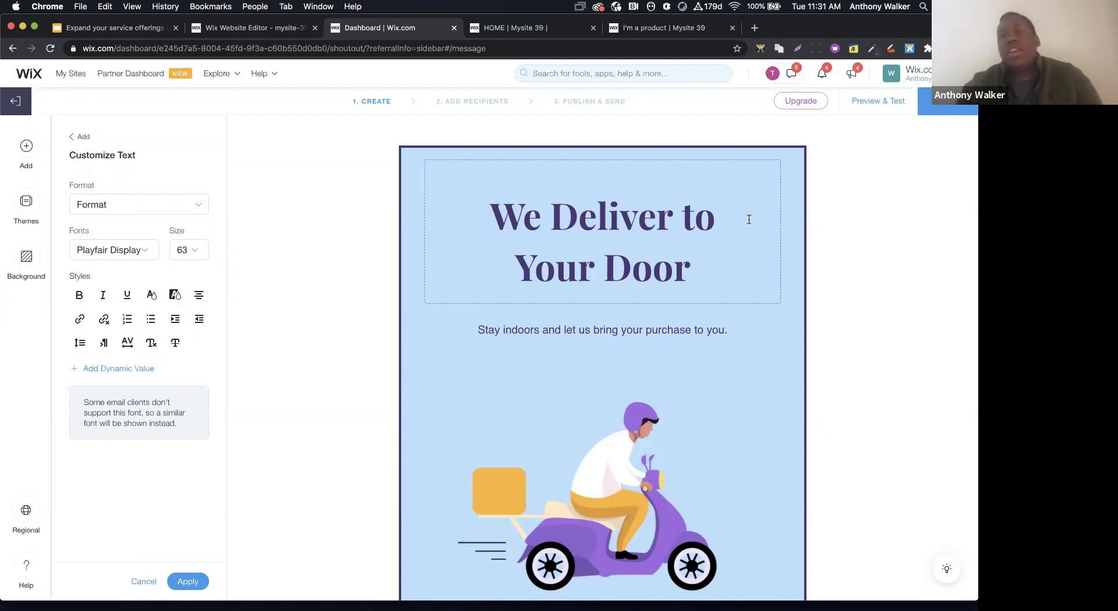
Choose the All label as the delivery campaign's recipients, and exit at the Publish & Send stage without sending
left_click(934, 101)
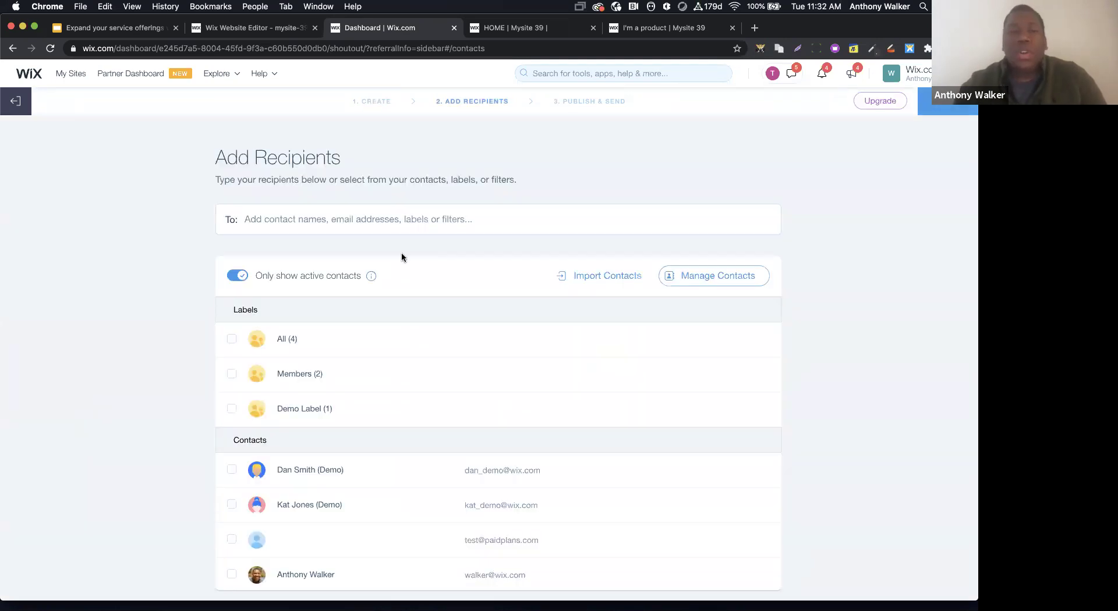
left_click(232, 339)
left_click(938, 102)
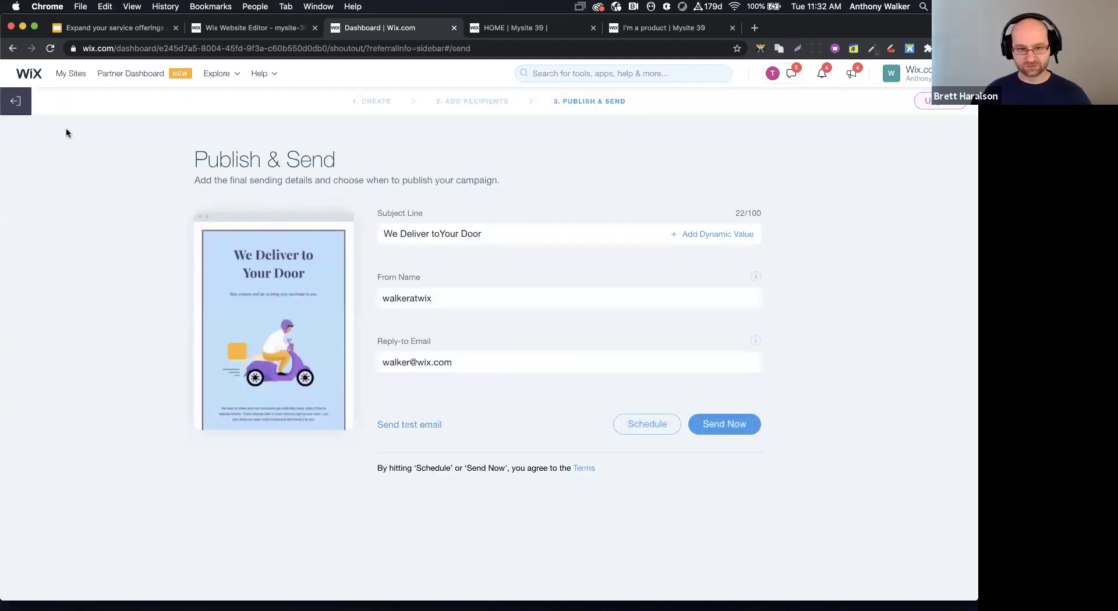
left_click(19, 101)
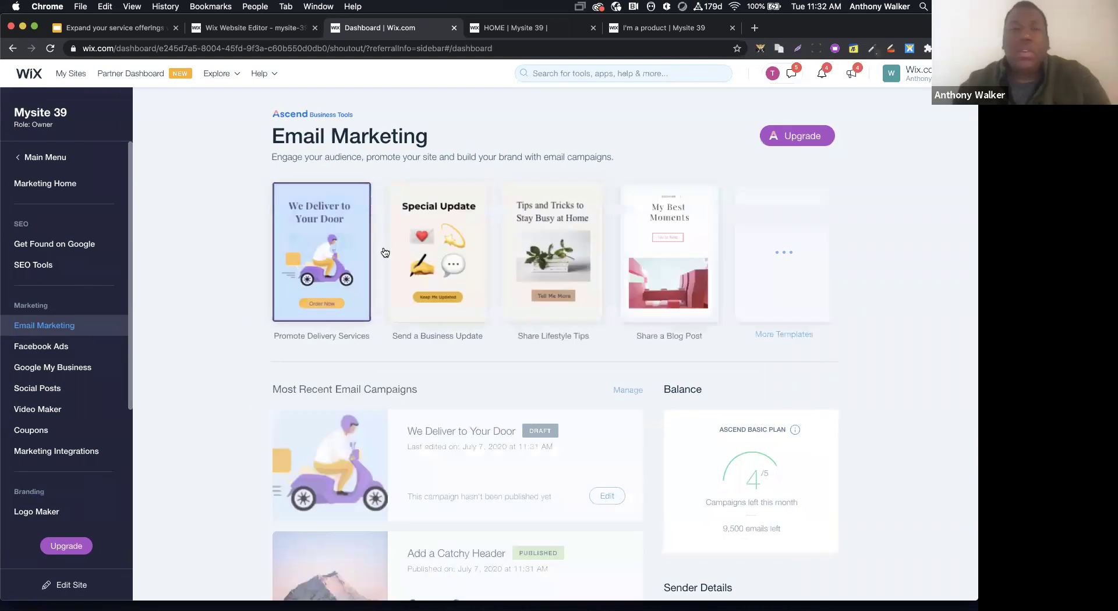
Create a Promote Delivery Services campaign and add a Contact First Name dynamic value with fallback text "Hi," to its "We Deliver to Your Door" heading
left_click(309, 243)
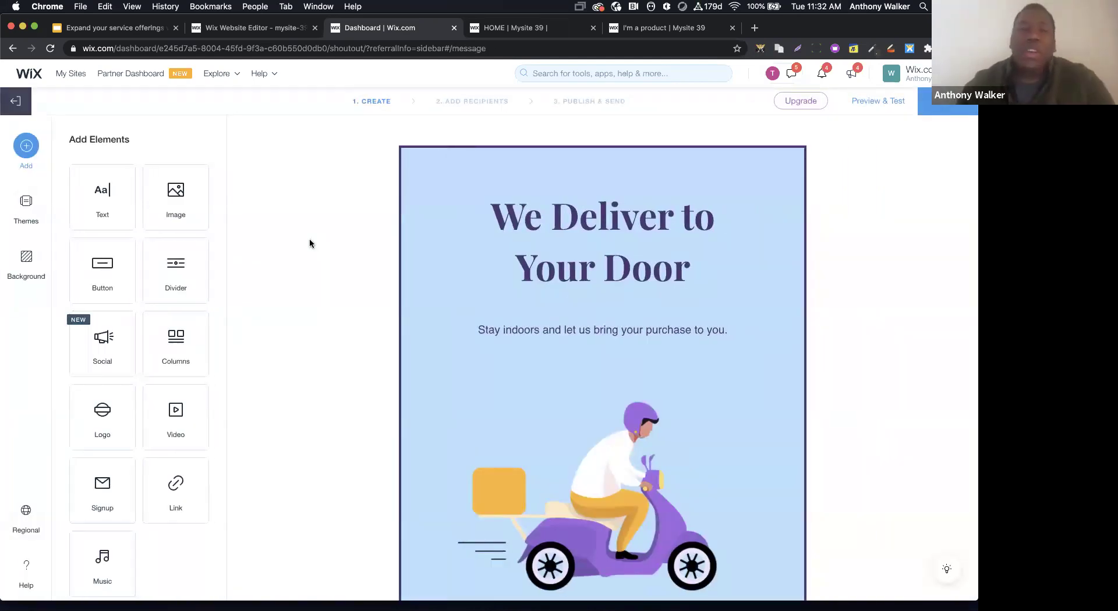
left_click(497, 202)
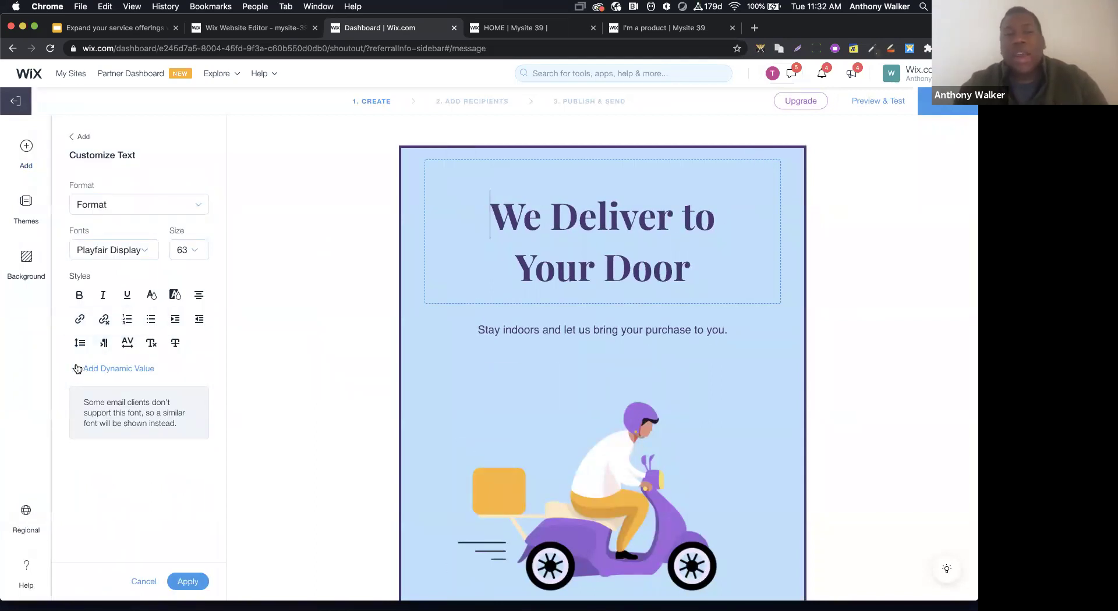
left_click(78, 367)
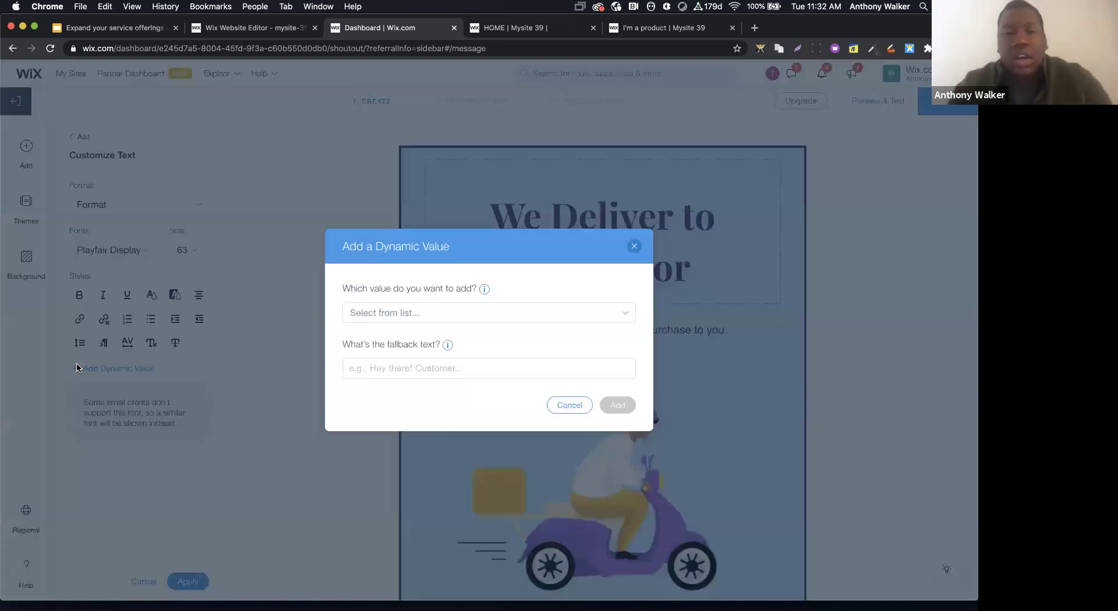
left_click(413, 316)
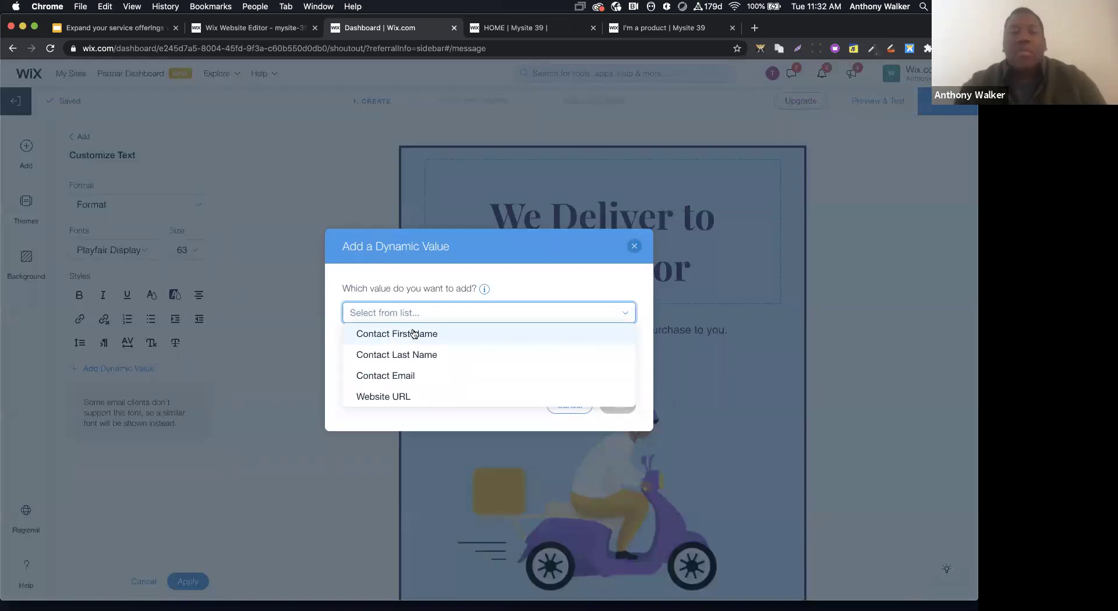
left_click(413, 334)
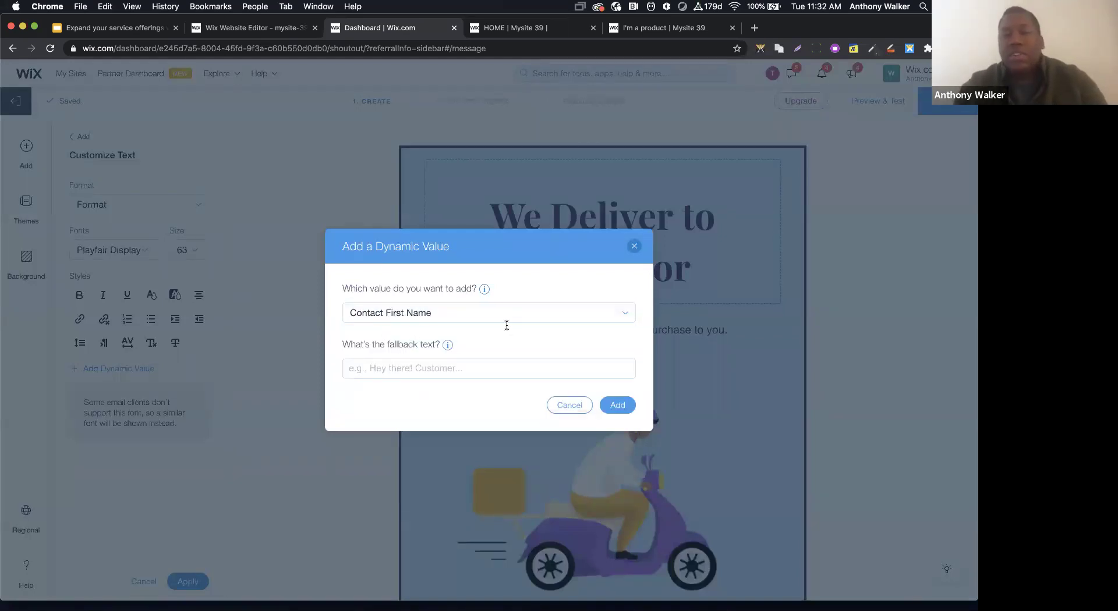
left_click(385, 373)
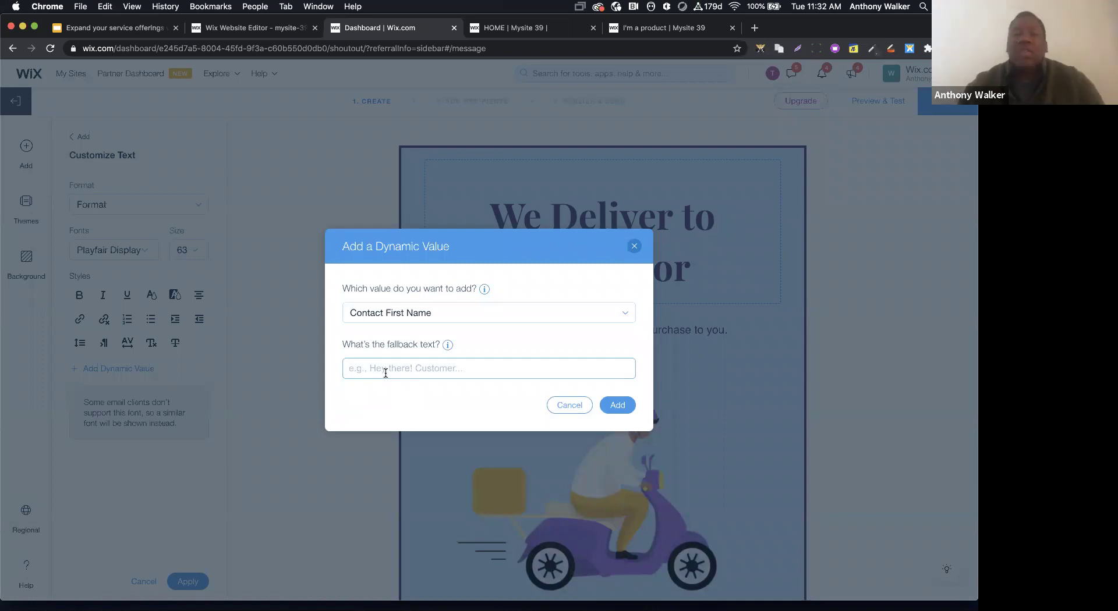
type("Hi")
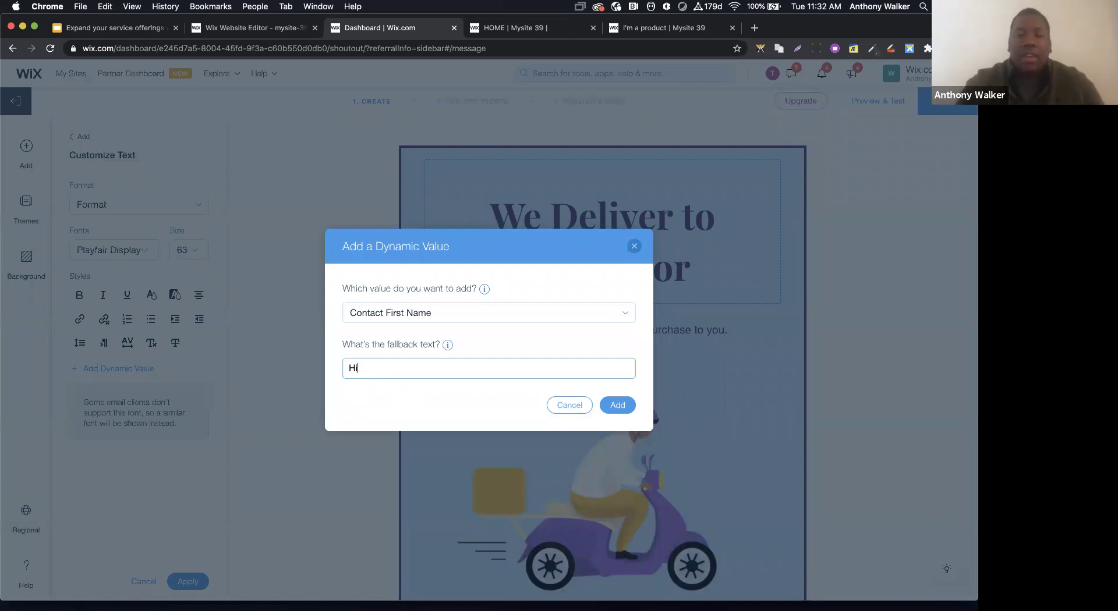
type(",")
left_click(617, 405)
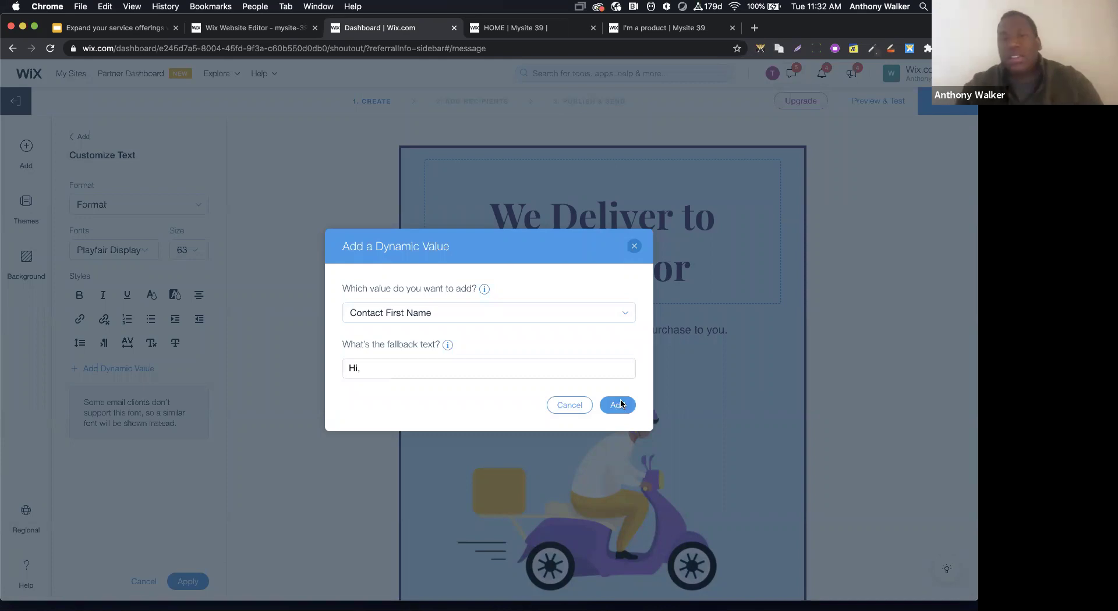
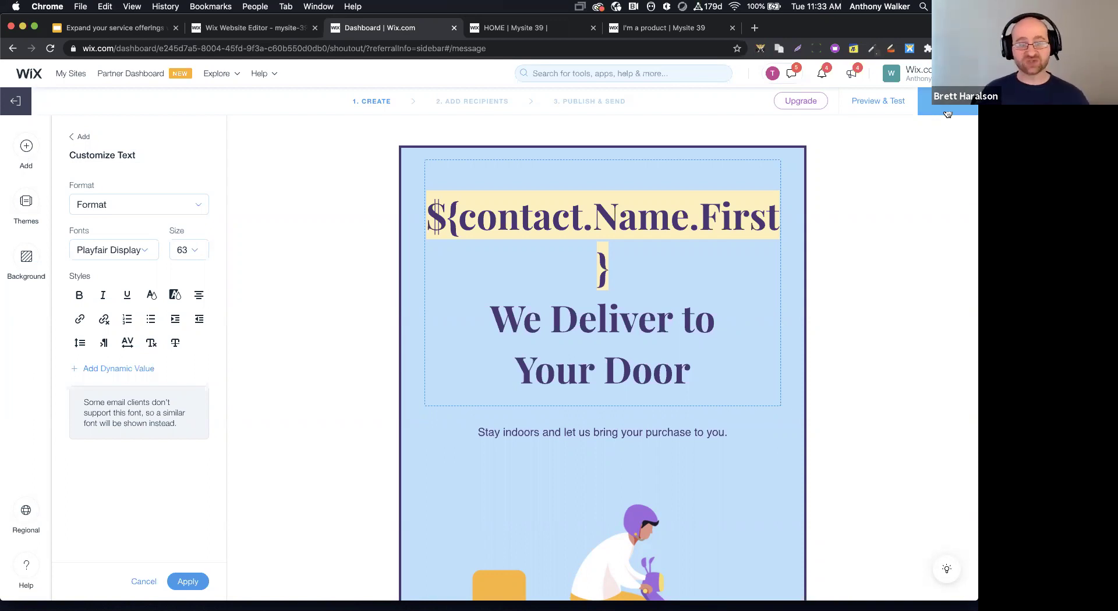
Review the heading's first-name dynamic value settings and the list of available dynamic values, without adding another
left_click(306, 401)
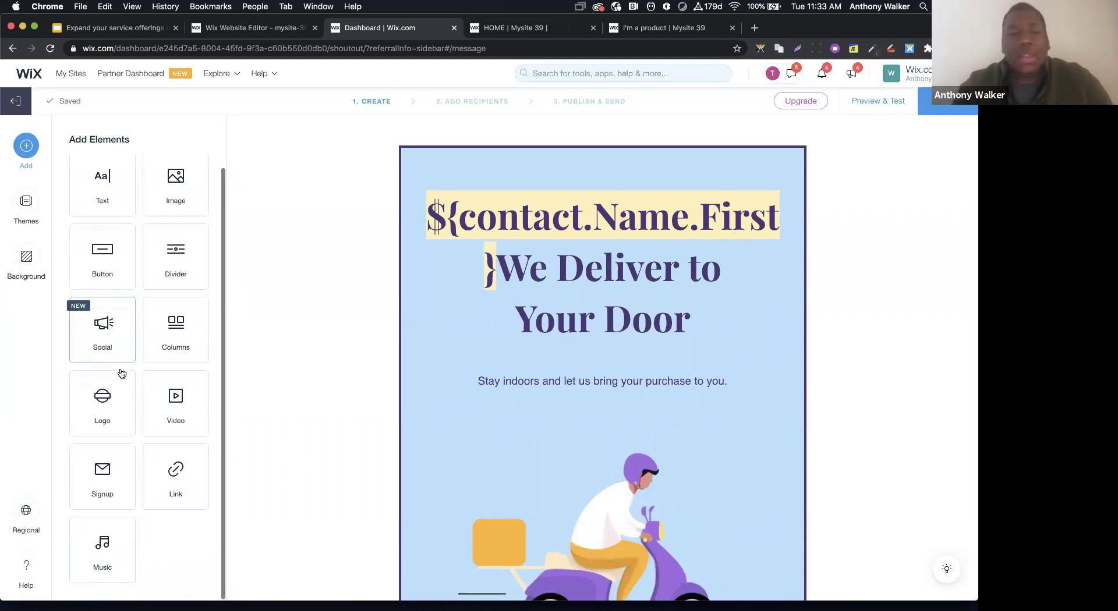
left_click(477, 269)
left_click(497, 237)
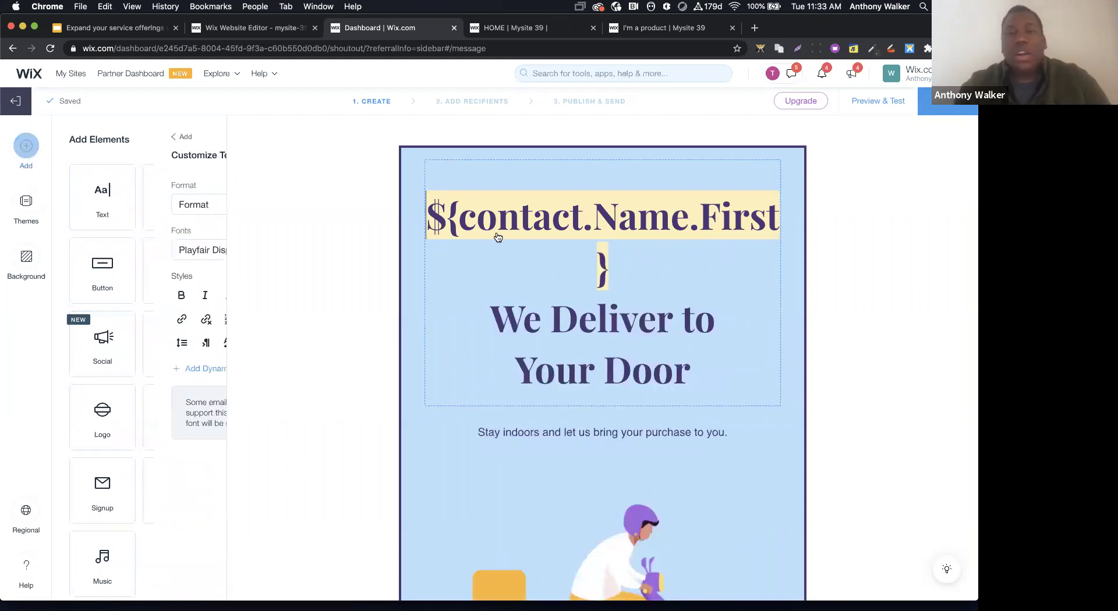
left_click(608, 259)
left_click(637, 247)
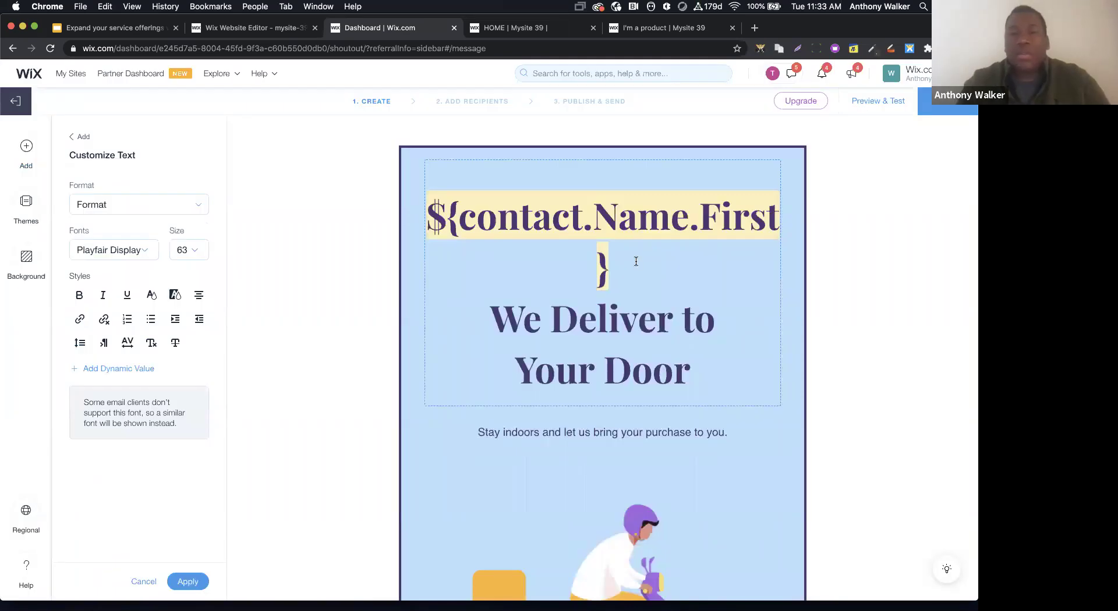
left_click(602, 266)
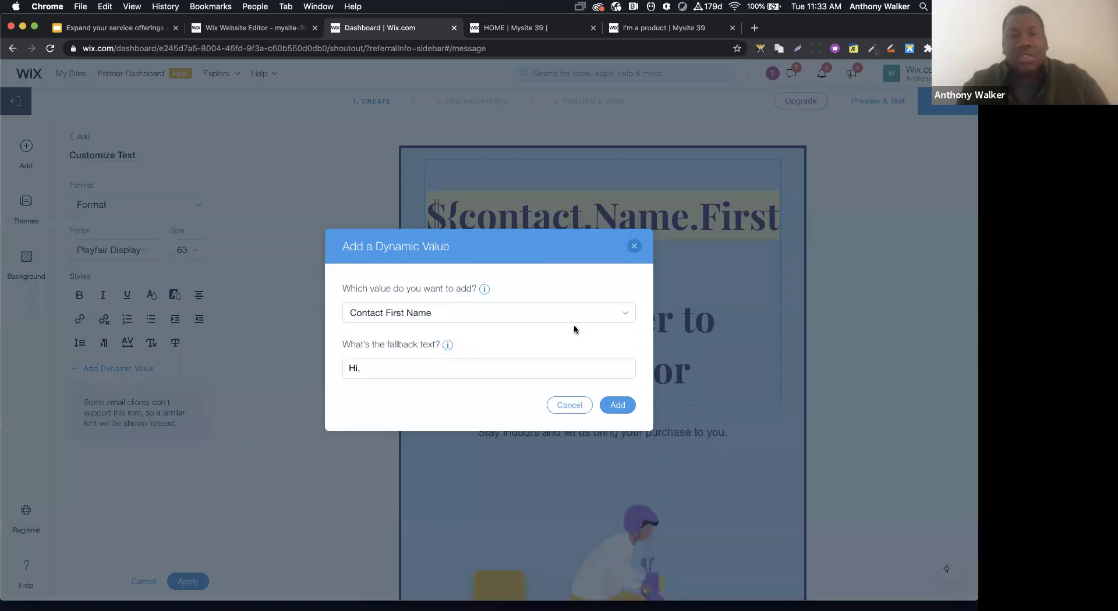
left_click(616, 402)
left_click(105, 368)
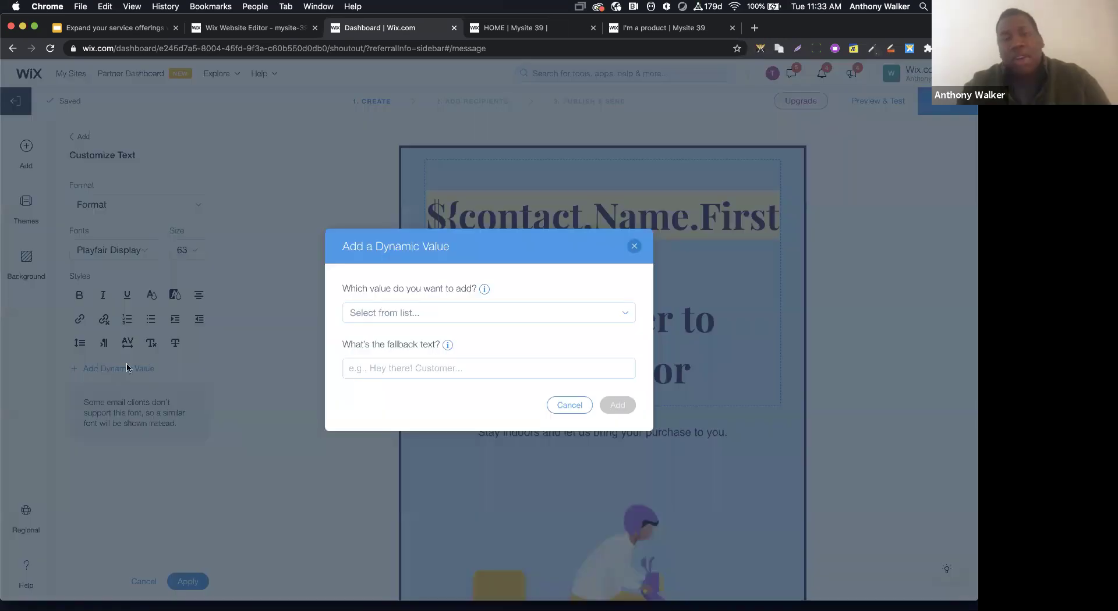
left_click(425, 312)
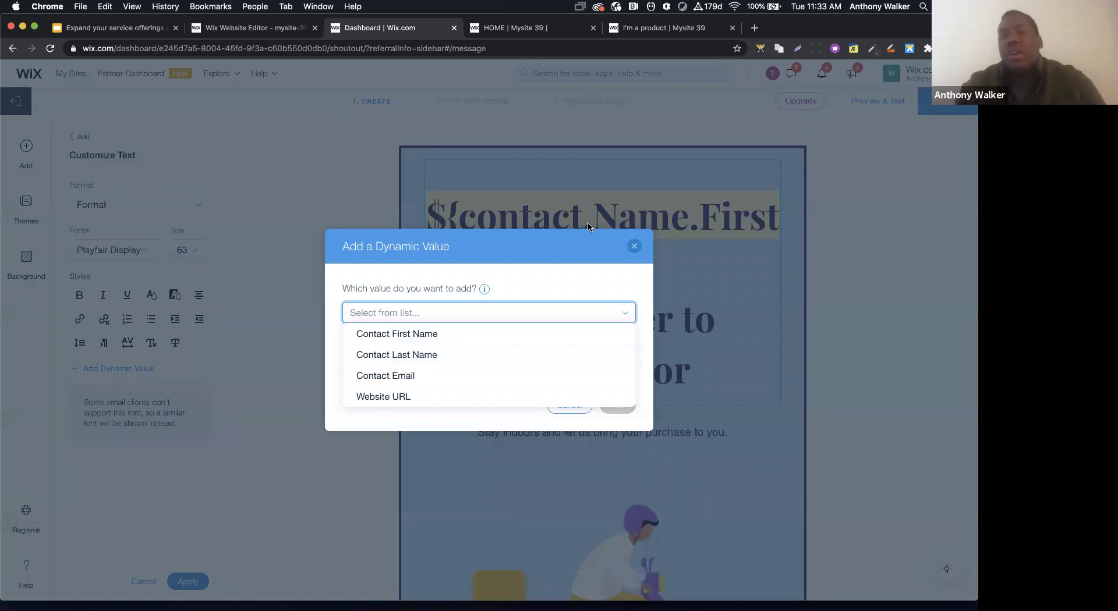
left_click(637, 247)
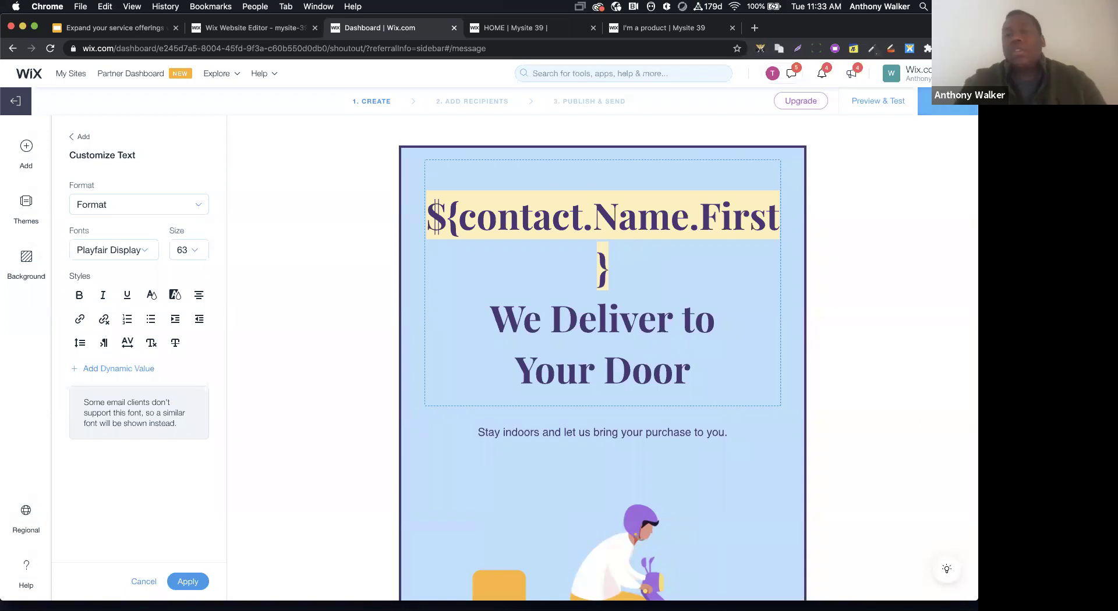
Skip adding recipients to the personalised delivery campaign and exit at the Publish & Send stage, leaving it unpublished
left_click(948, 101)
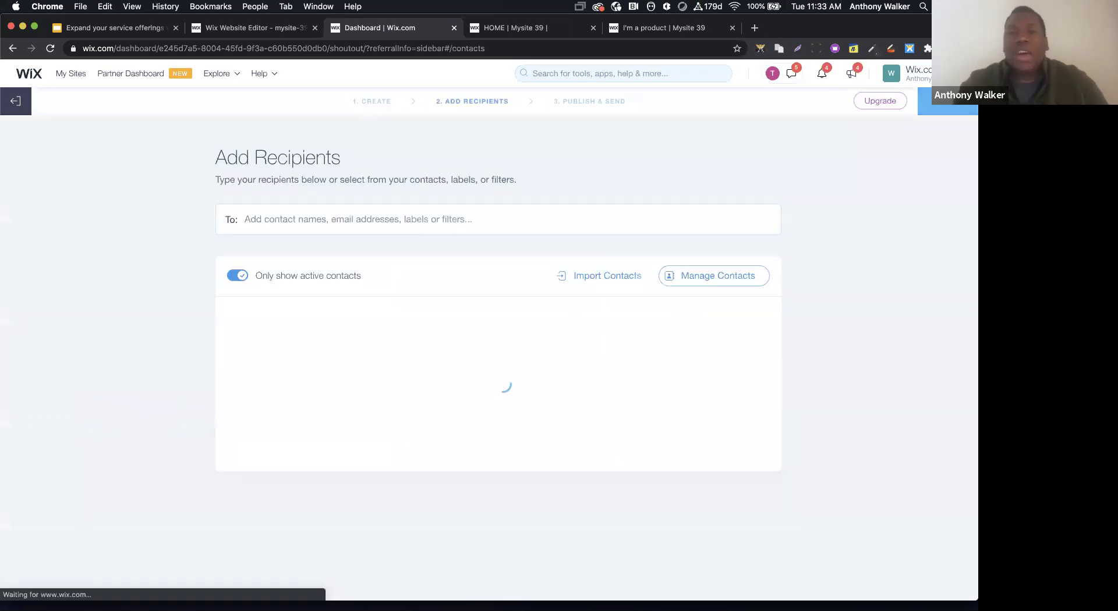
left_click(947, 101)
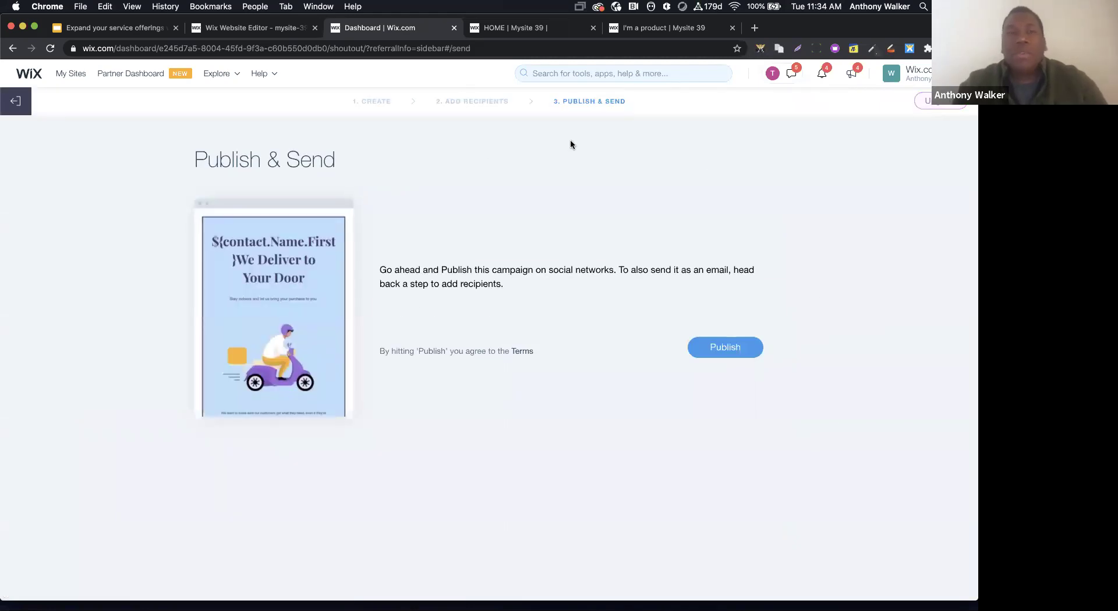
left_click(25, 105)
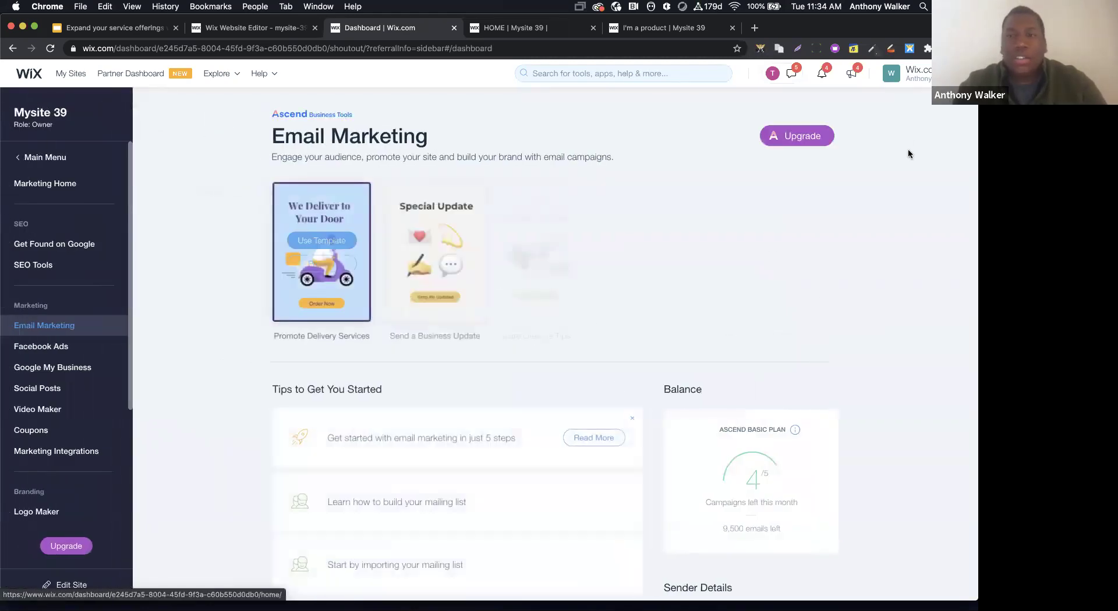
Create another campaign from the Promote Delivery Services template, publish it without recipients, and return to the Email Marketing overview
left_click(322, 241)
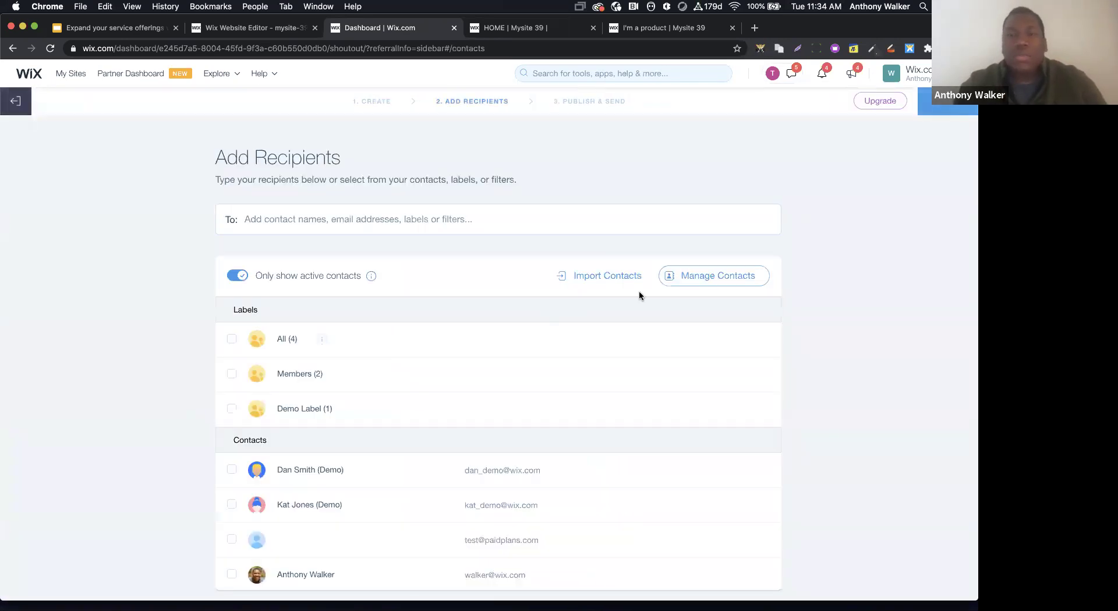
scroll(407, 387, "down", 1)
left_click(448, 220)
left_click(948, 101)
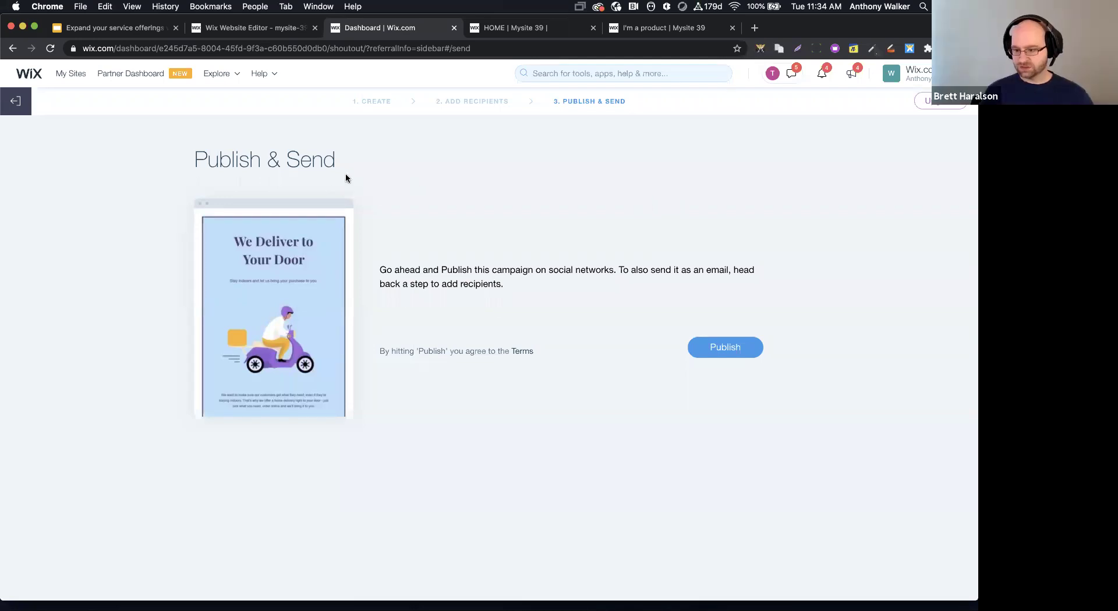
left_click(727, 343)
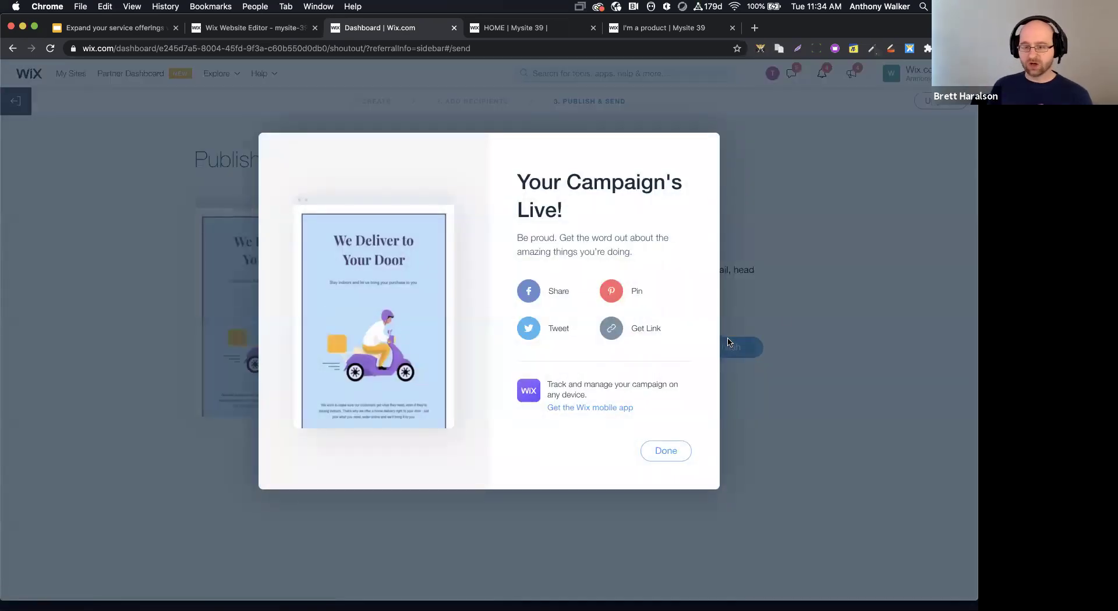
left_click(666, 457)
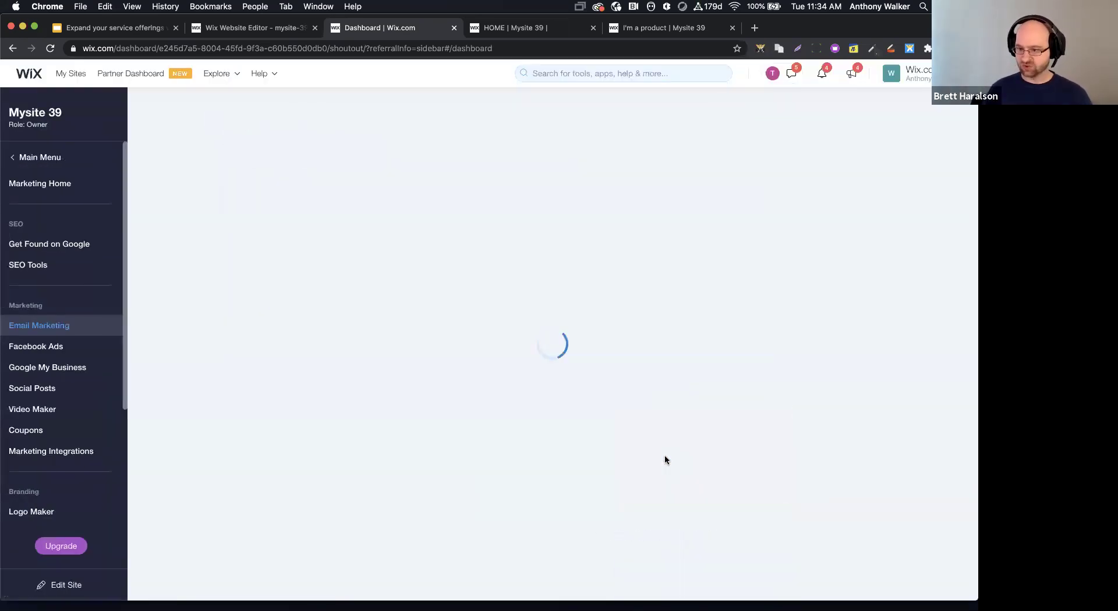
Open the full collection of email campaign templates and create a campaign from the Share a Blog Post template
mouse_move(320, 248)
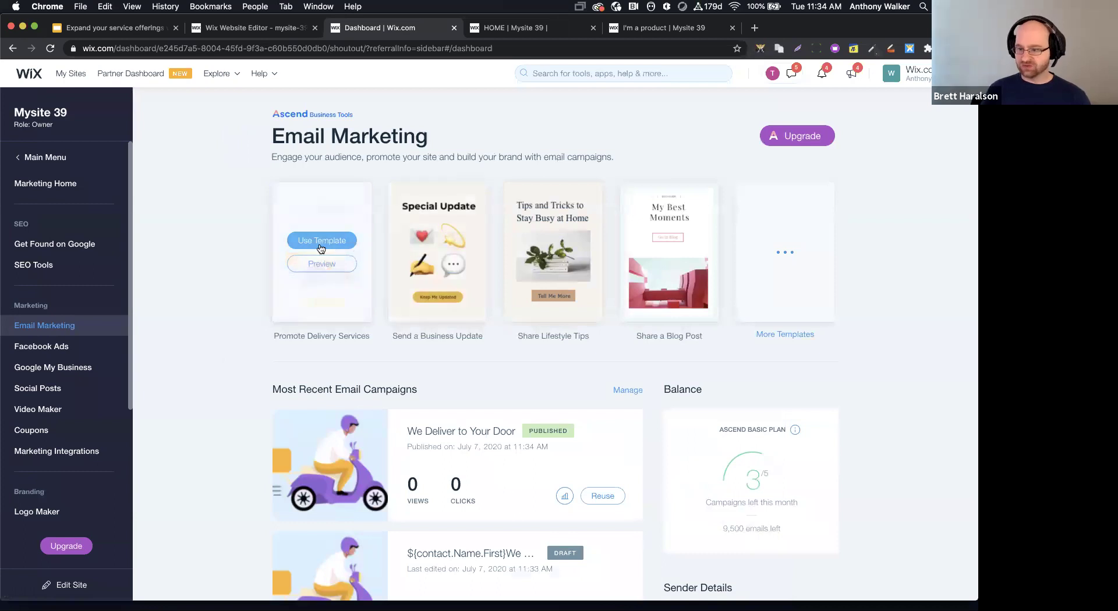
mouse_move(417, 257)
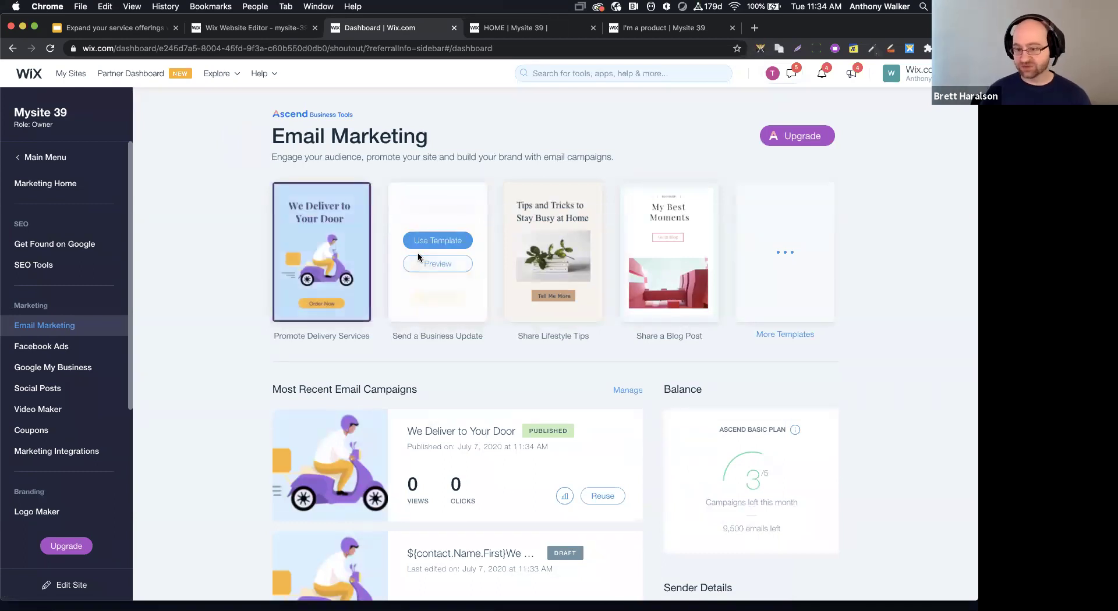
left_click(800, 252)
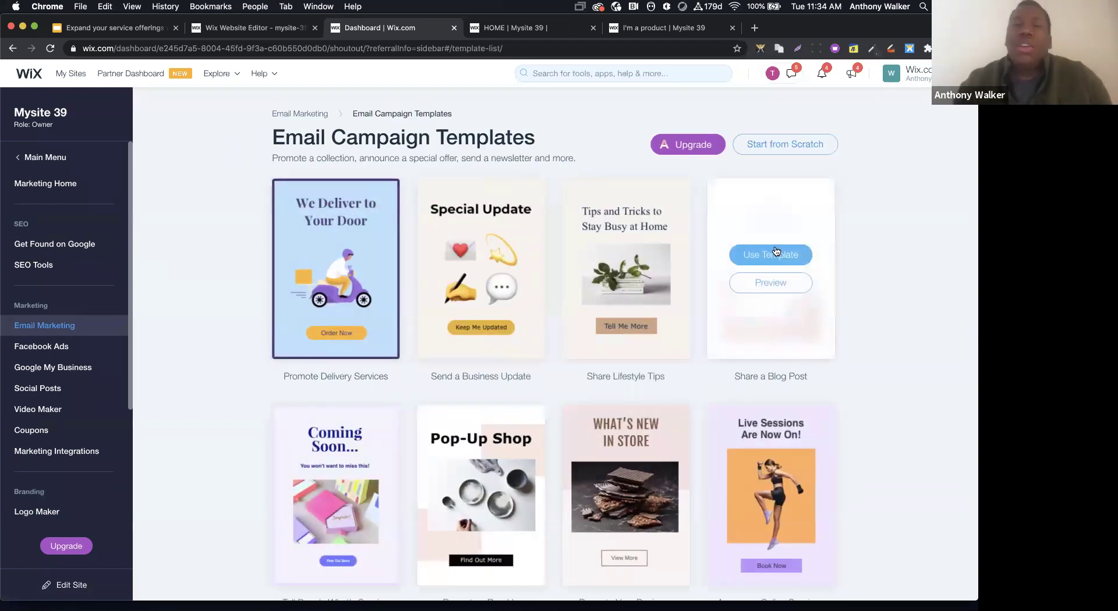
left_click(775, 254)
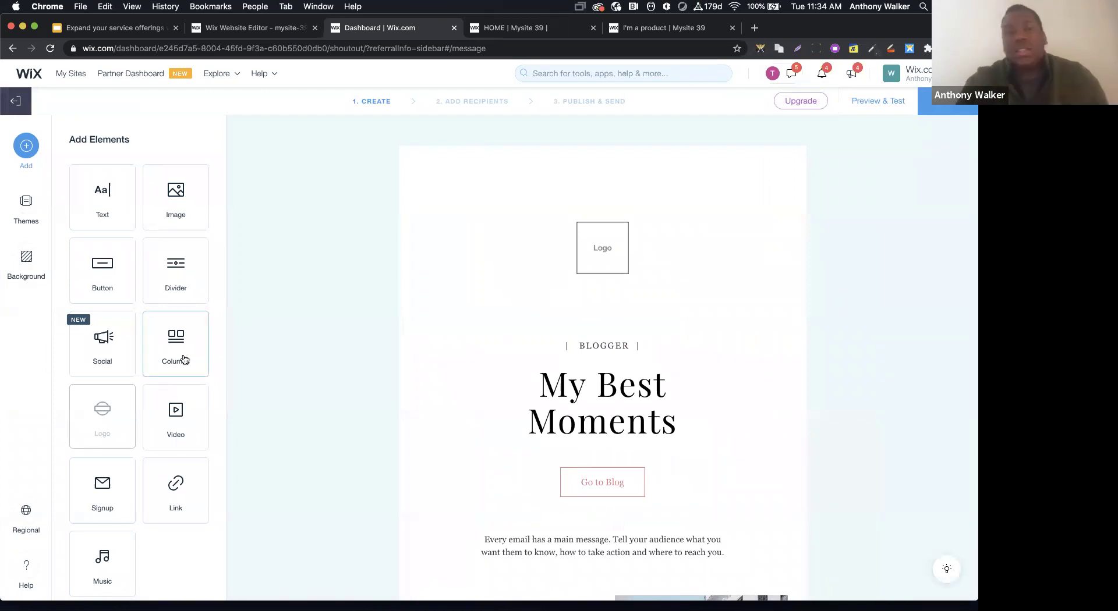
scroll(204, 408, "down", 1)
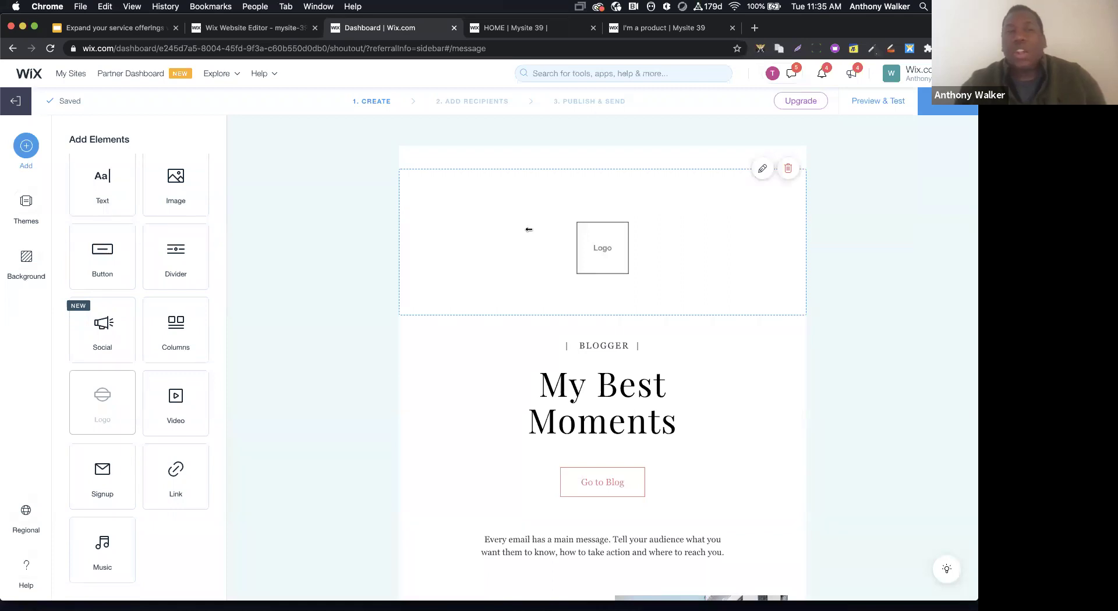
Choose the All label as the blog post campaign's recipients and continue to the Publish & Send stage
left_click(937, 111)
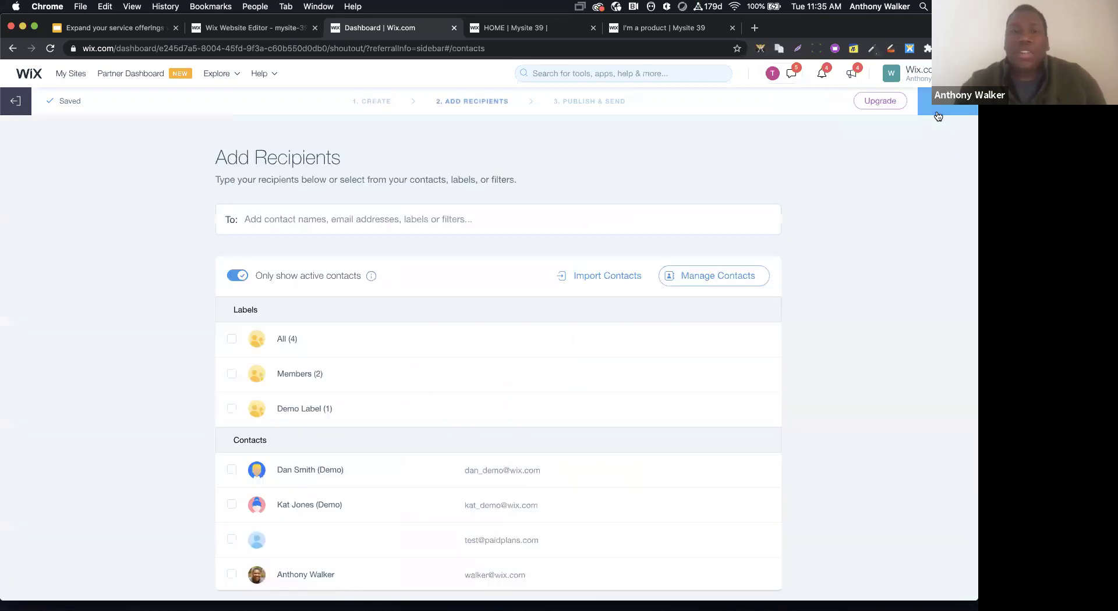
left_click(248, 275)
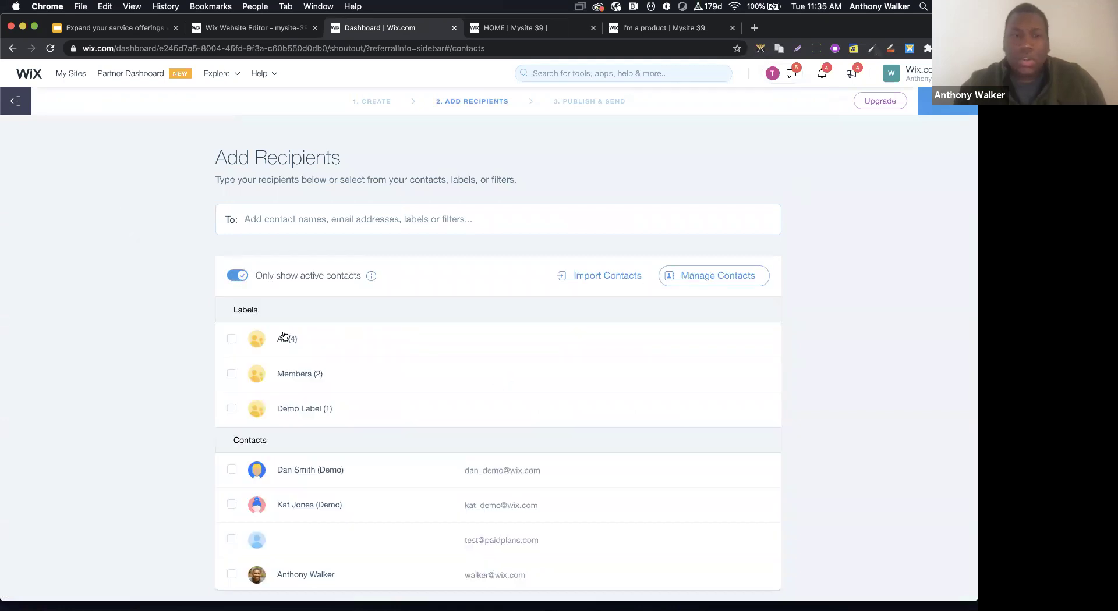
left_click(231, 340)
left_click(947, 101)
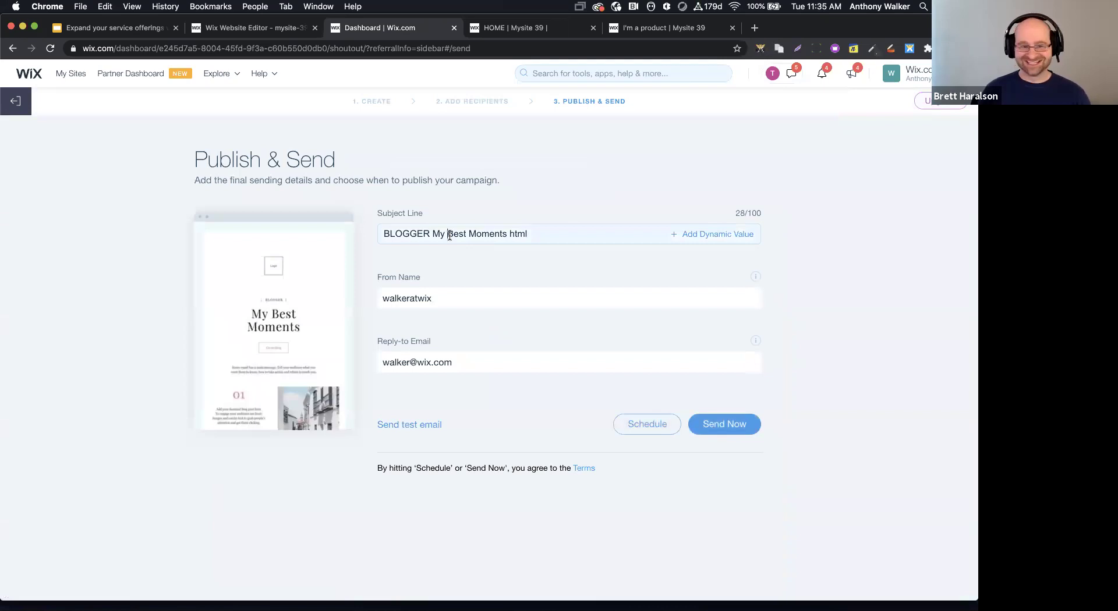
Replace the blog post campaign's subject line with the Contact First Name dynamic value
left_click_drag(526, 231, 349, 243)
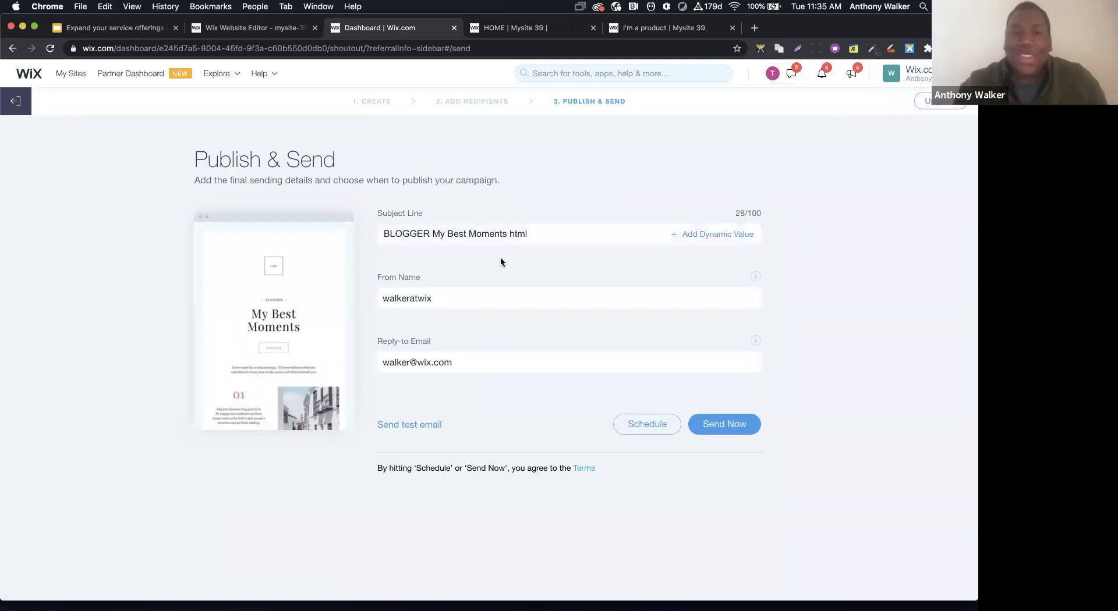
left_click_drag(541, 231, 378, 236)
key("BackSpace")
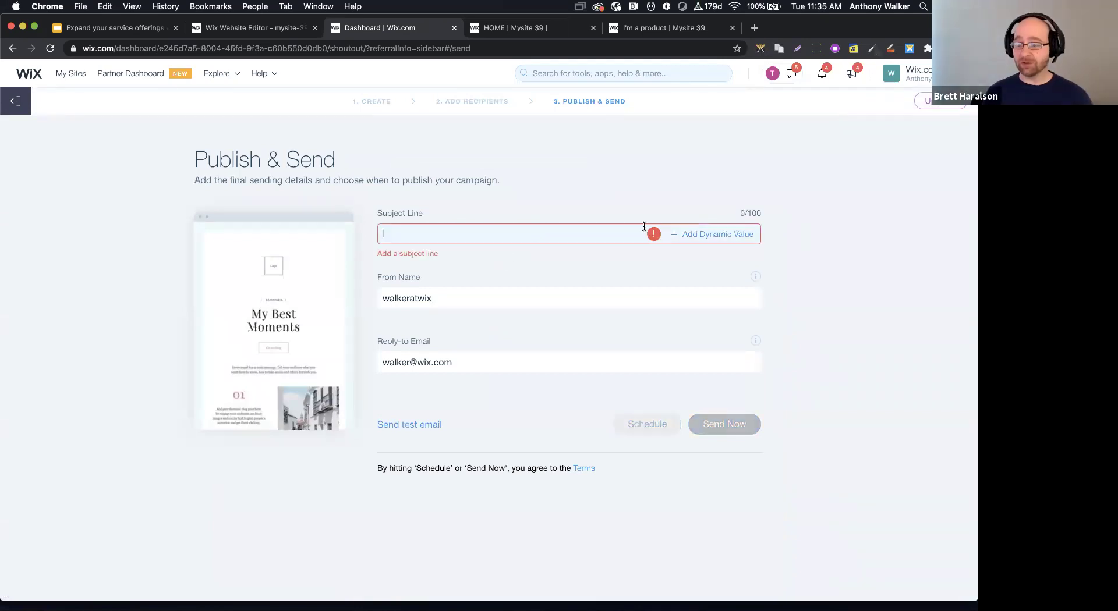
left_click(680, 235)
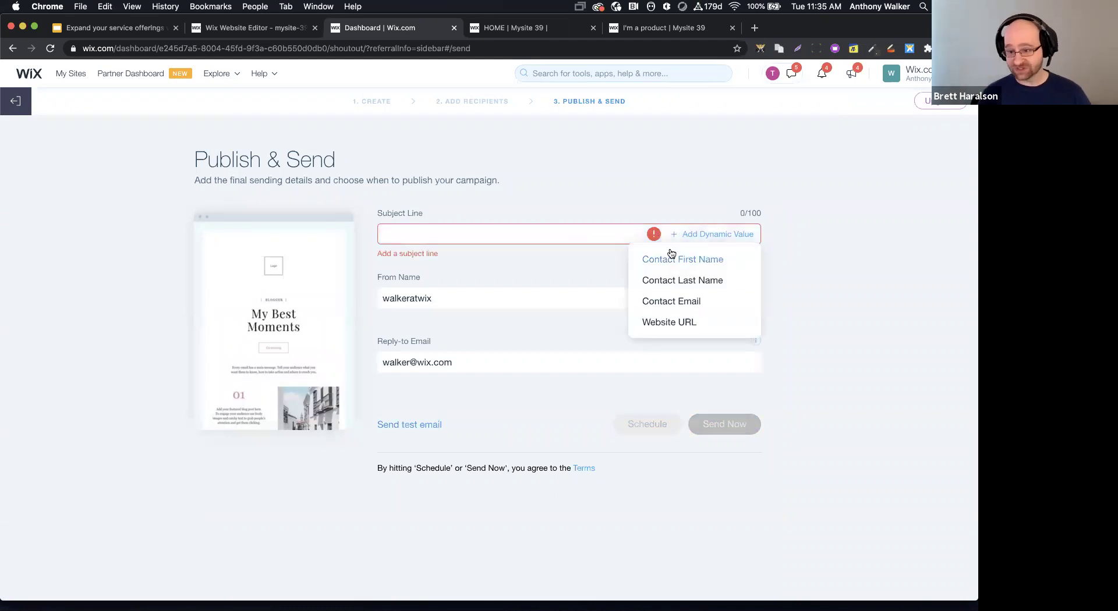
left_click(669, 258)
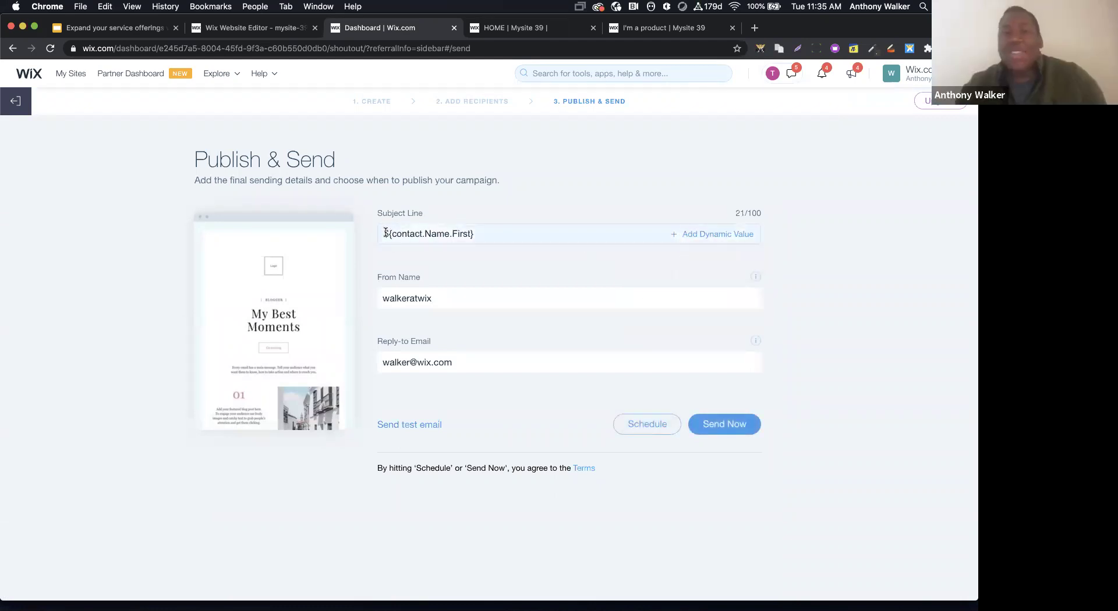
Replace the blog post campaign's subject line with the Contact First Name dynamic value and a comma, and return to the Email Marketing overview
left_click(474, 234)
key("super+a")
key("BackSpace")
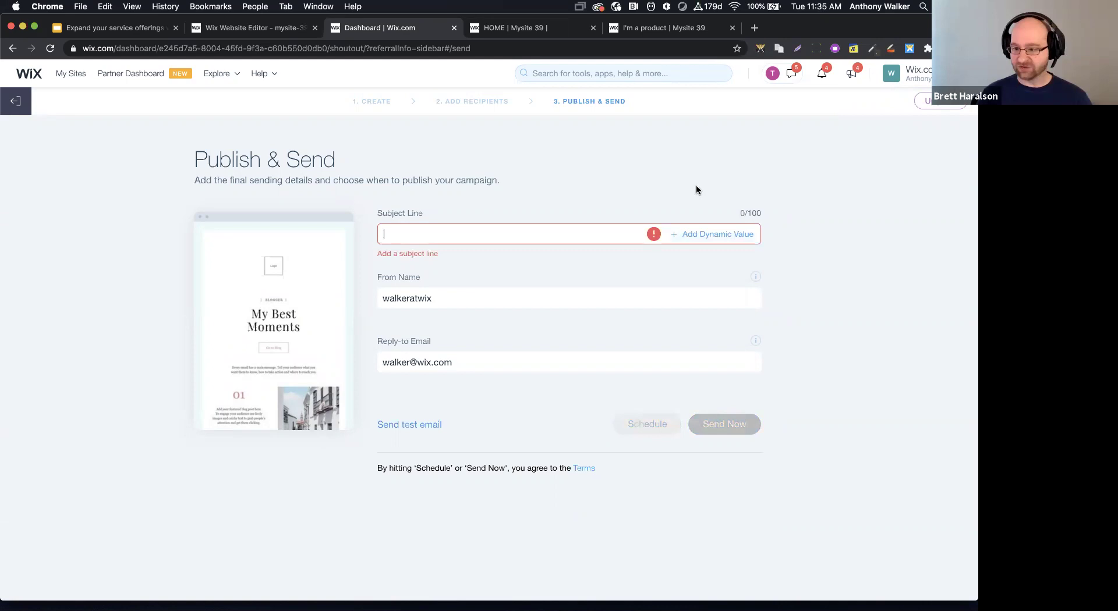
left_click(691, 235)
left_click(678, 259)
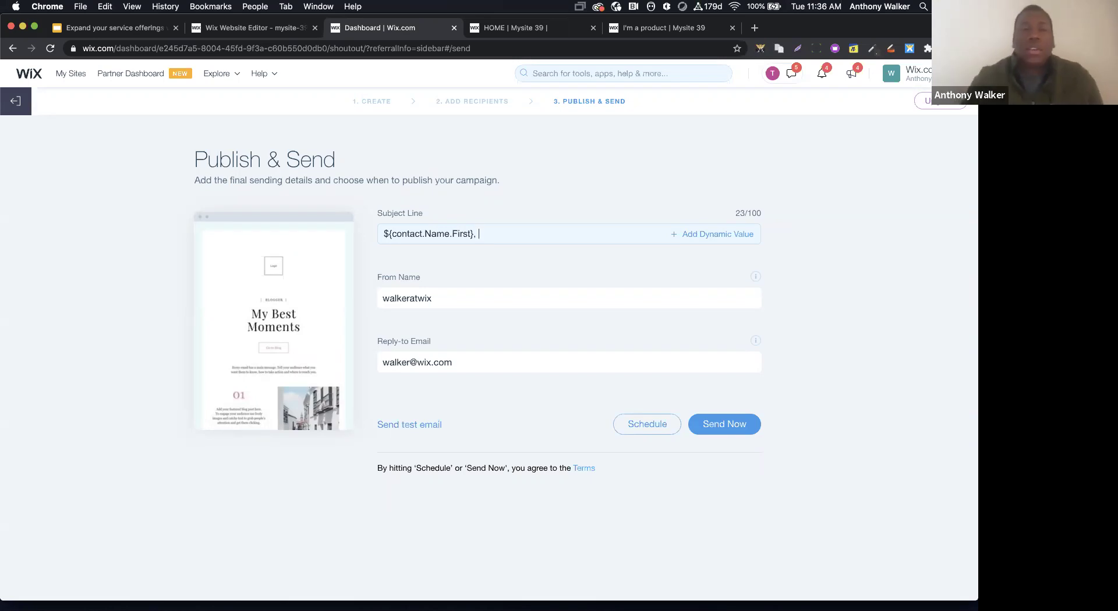
left_click(21, 110)
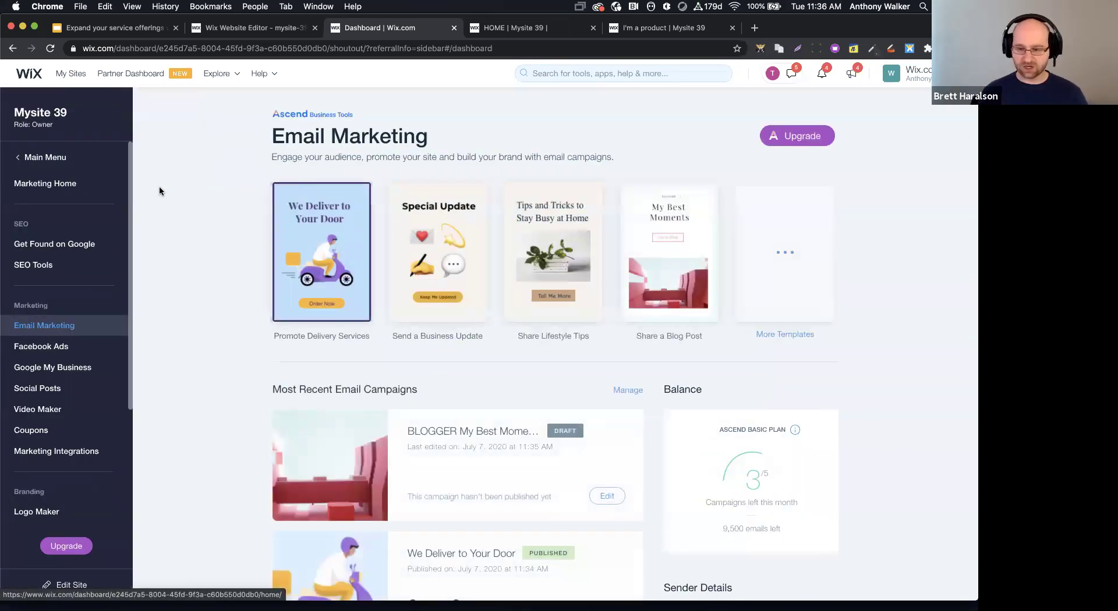
View the Facebook Ads page and the Google My Business page of the site's marketing tools
mouse_move(283, 315)
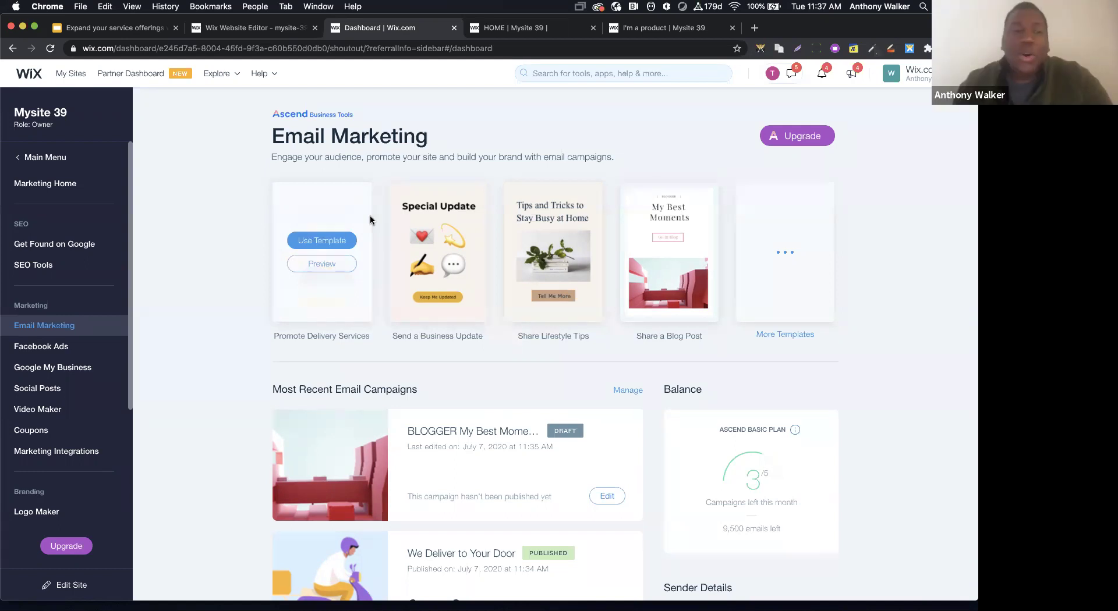
left_click(66, 354)
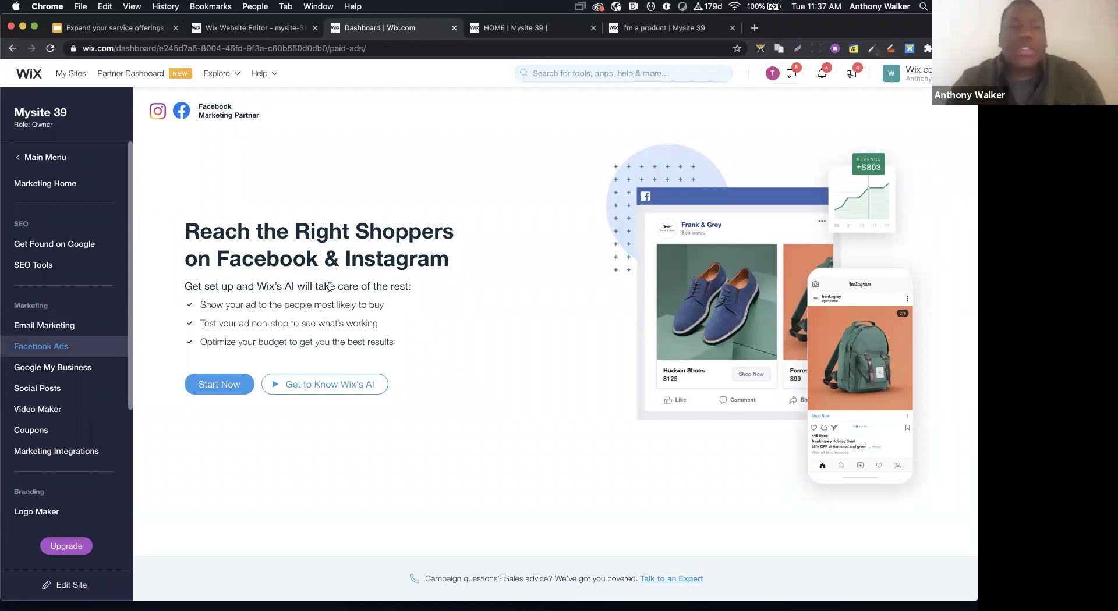
left_click(83, 366)
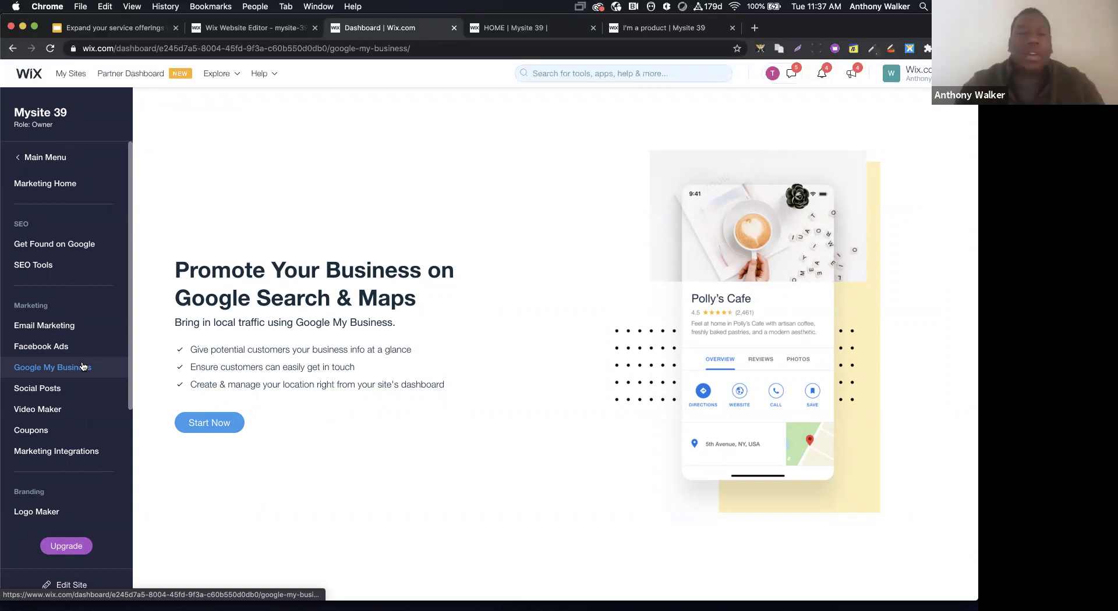
Browse the Social Posts templates and open the SALE lettering template with the woman in a black hat for editing
left_click(66, 388)
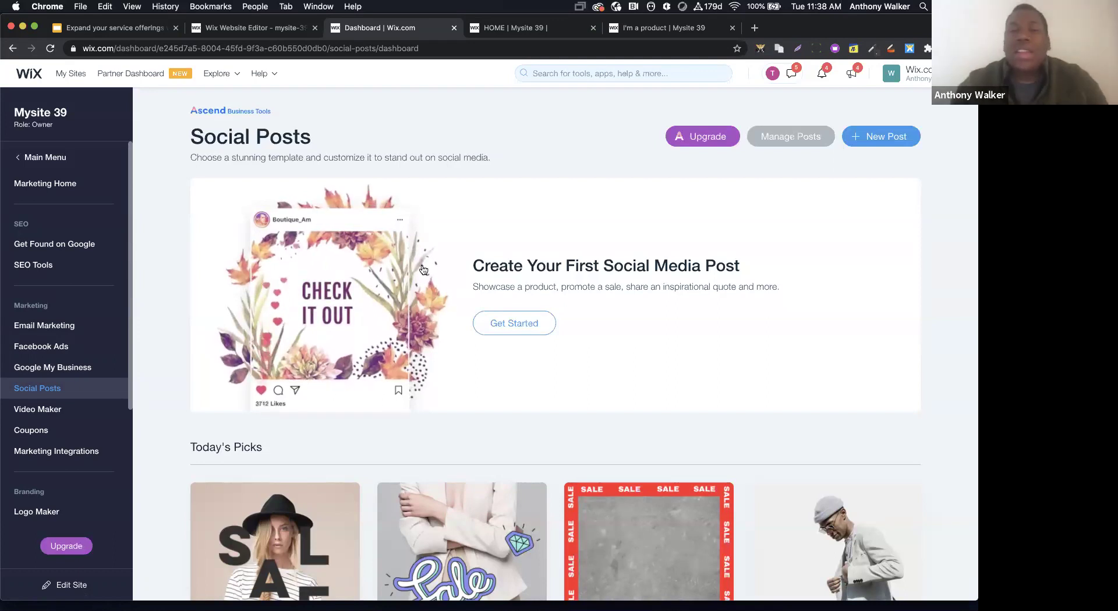
scroll(430, 271, "down", 3)
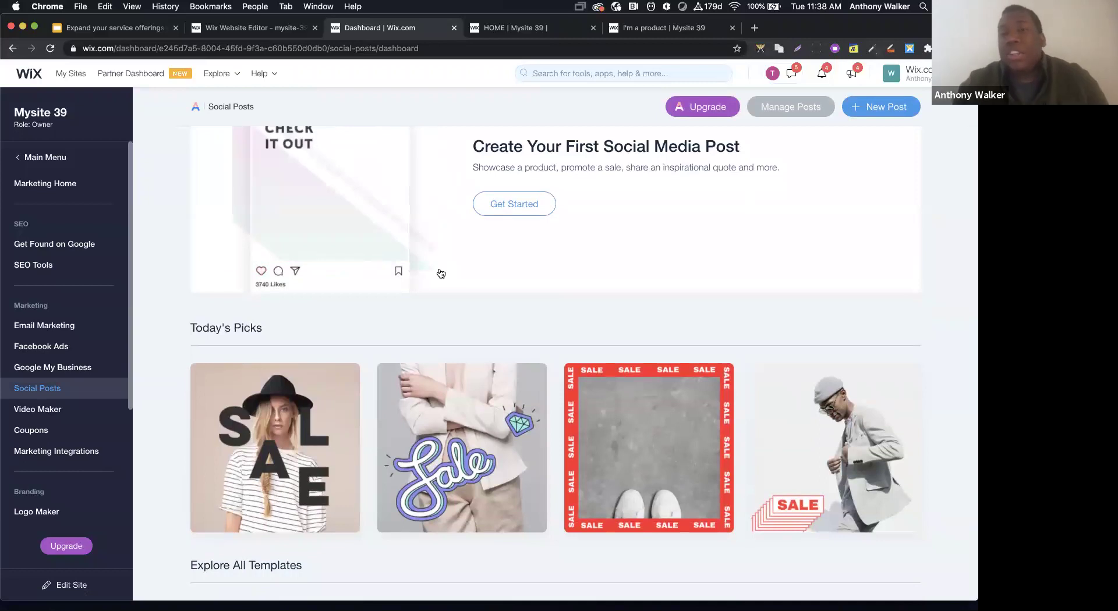
scroll(441, 274, "down", 9)
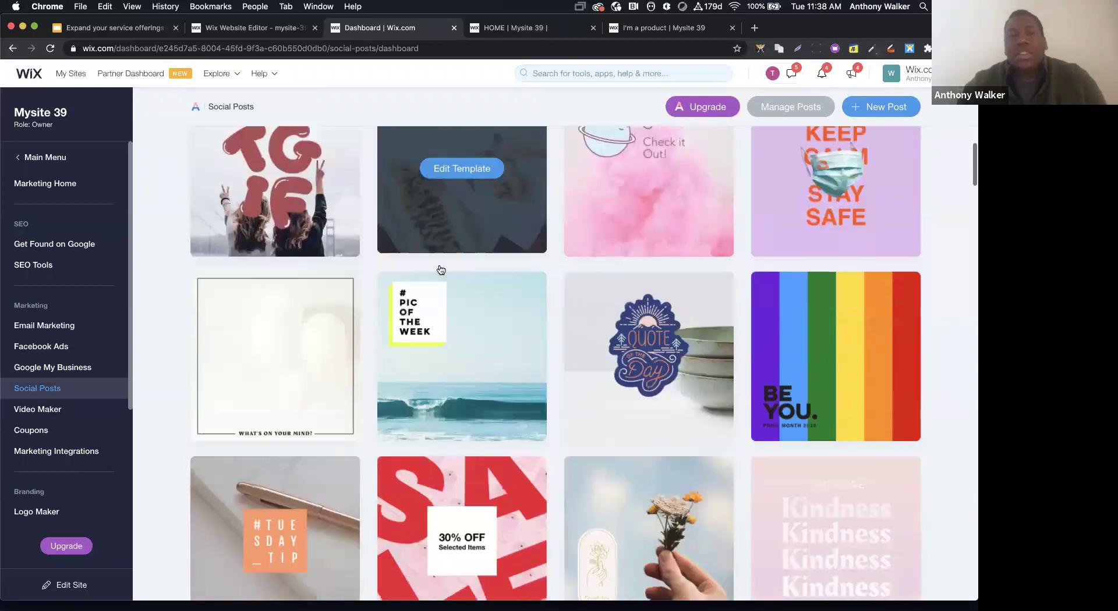
scroll(441, 269, "up", 8)
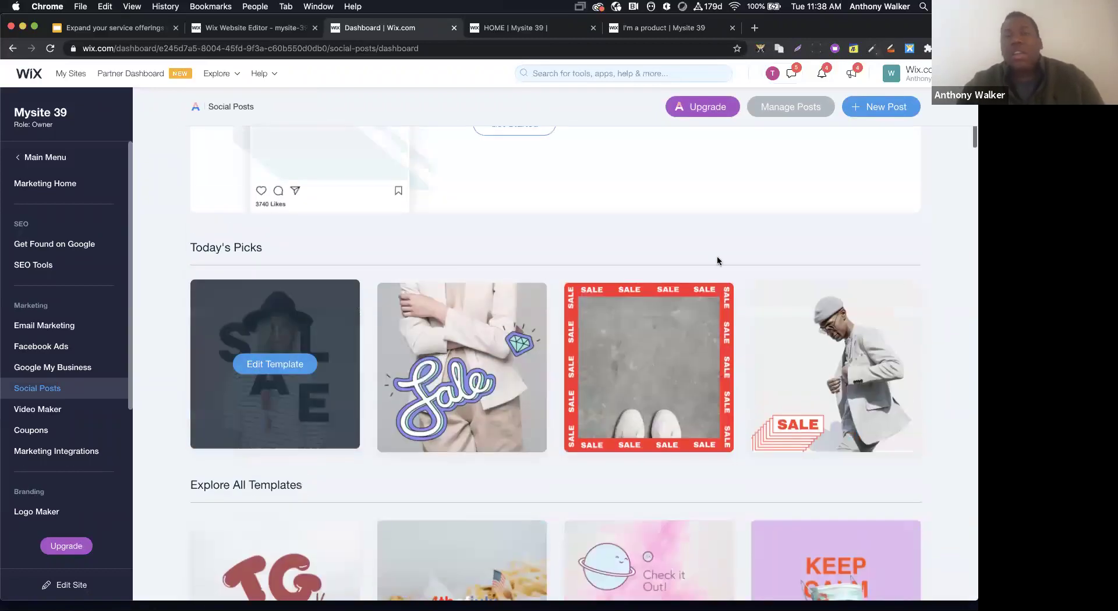
scroll(673, 307, "up", 4)
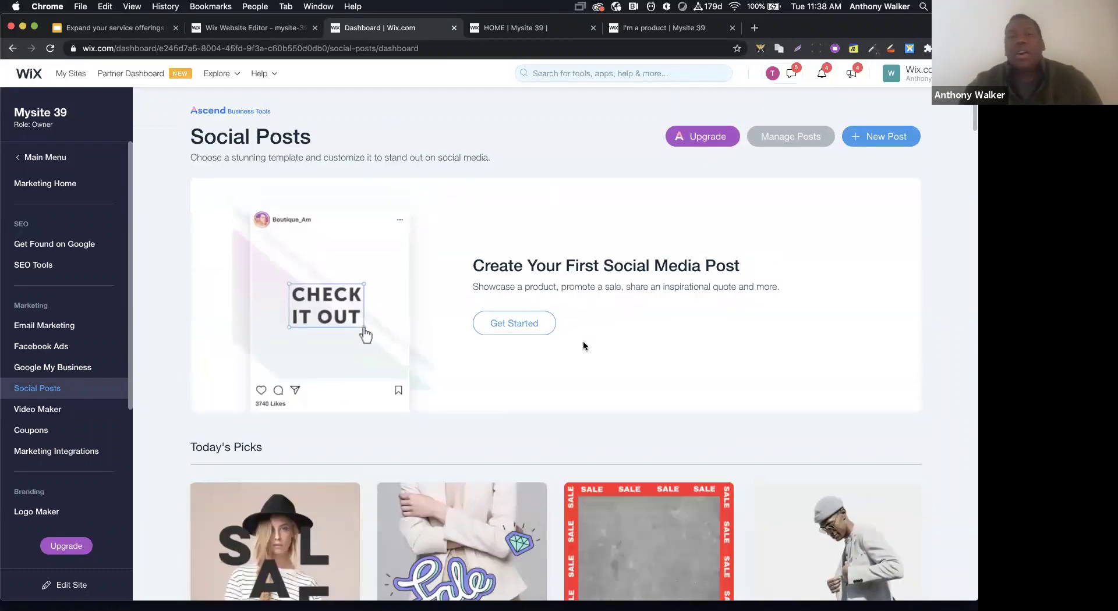
scroll(524, 384, "down", 2)
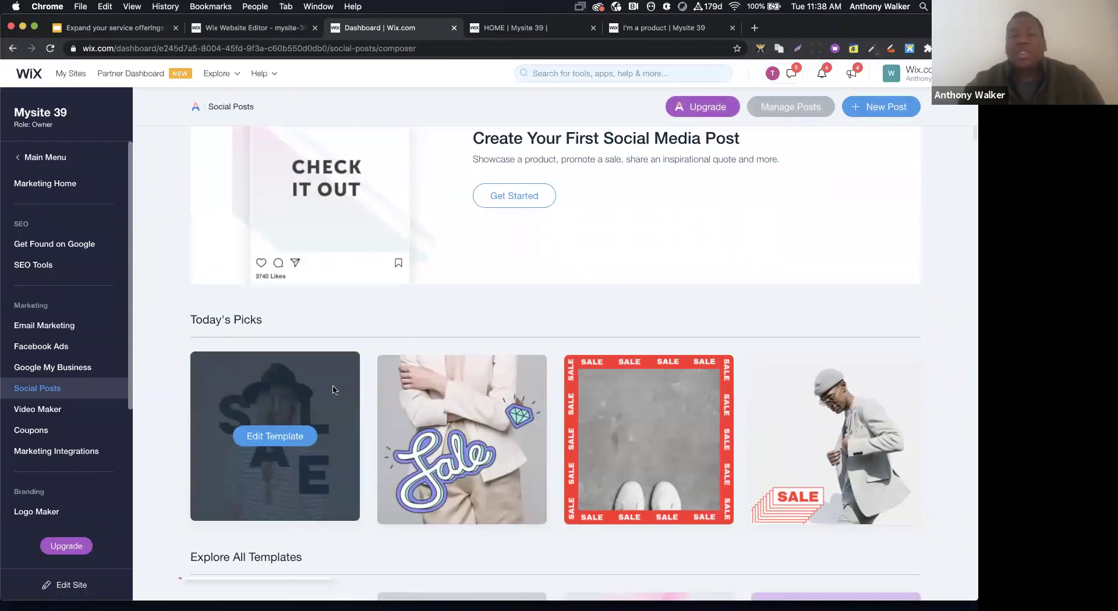
left_click(333, 388)
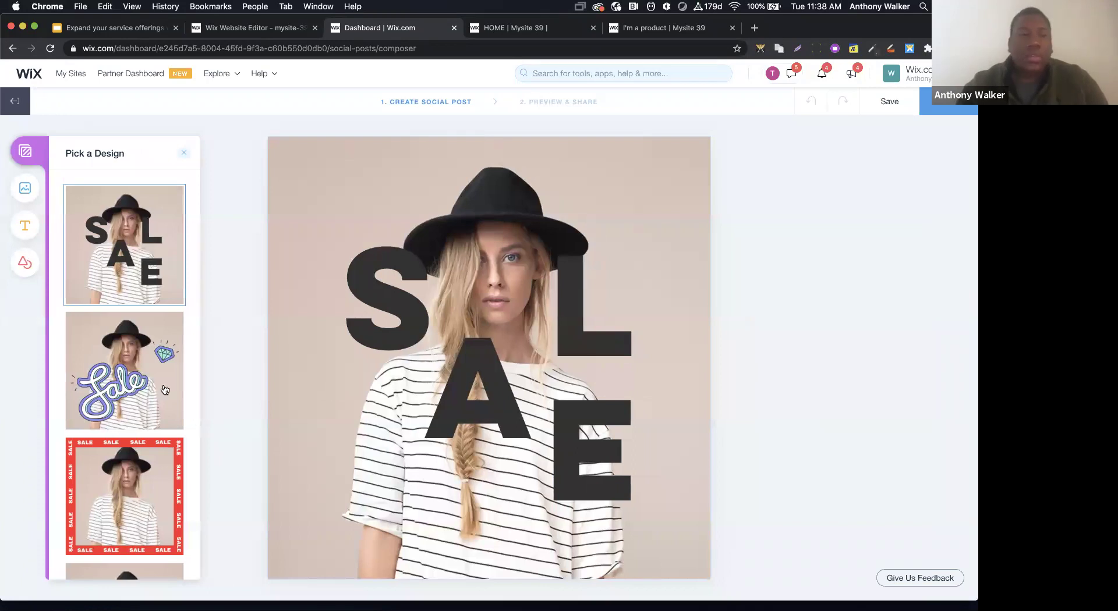
Apply the red SALE border design to the social post and continue to the Preview & Share stage
left_click(132, 356)
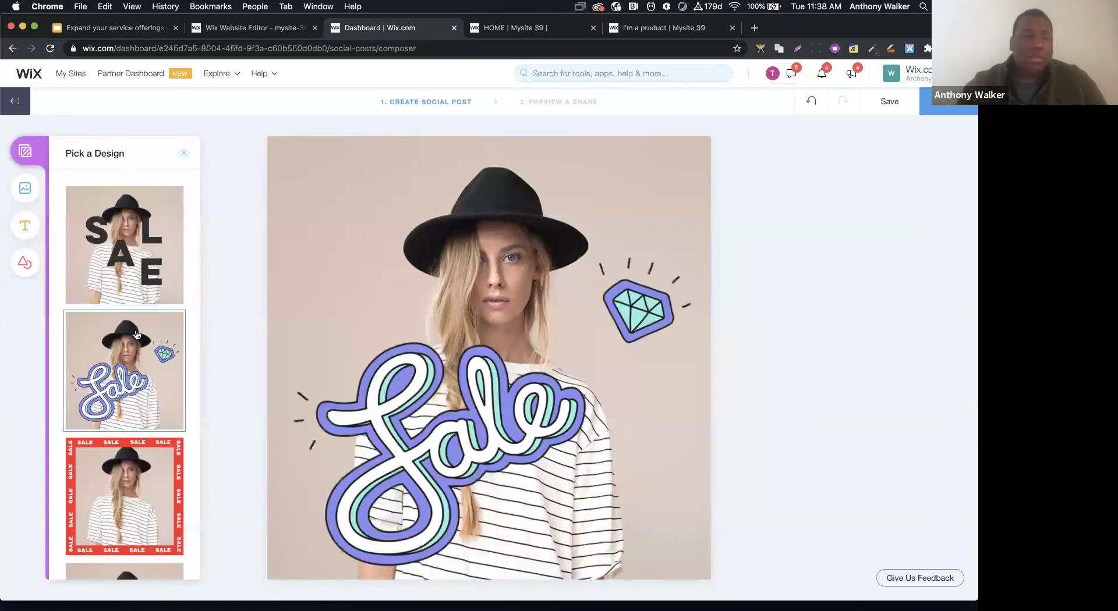
scroll(136, 286, "down", 1)
left_click(132, 468)
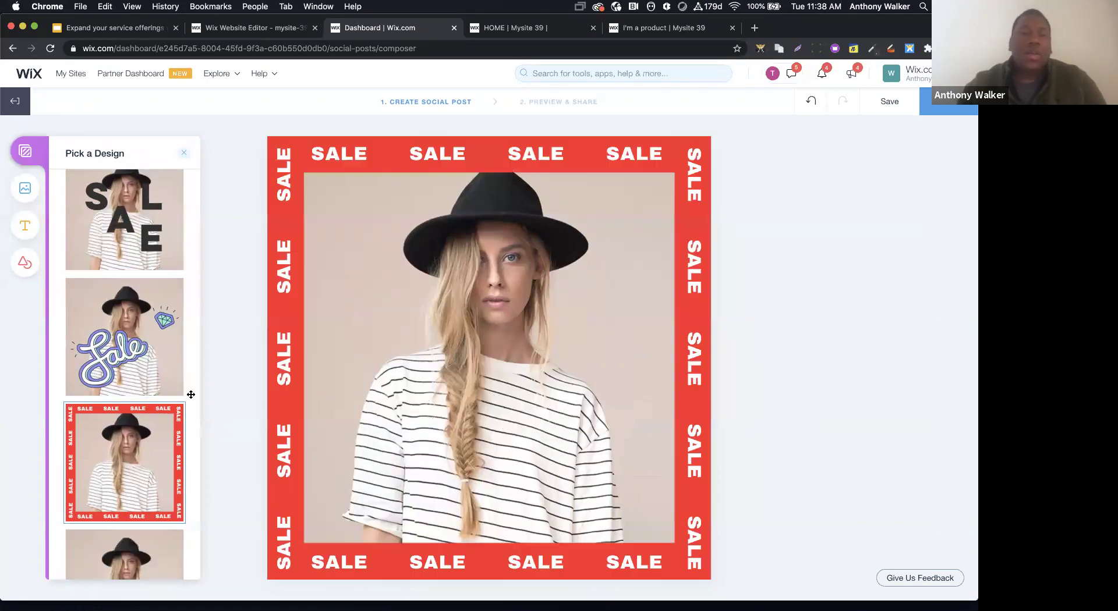
left_click(926, 101)
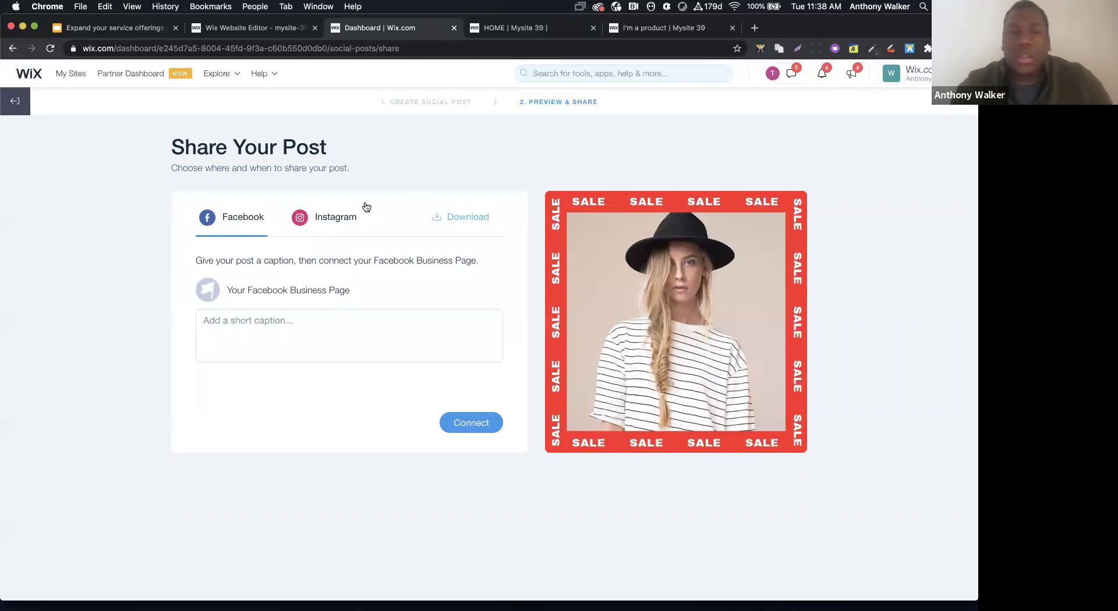
Look over the Facebook sharing options for the post, including its caption field
left_click(295, 218)
left_click(249, 218)
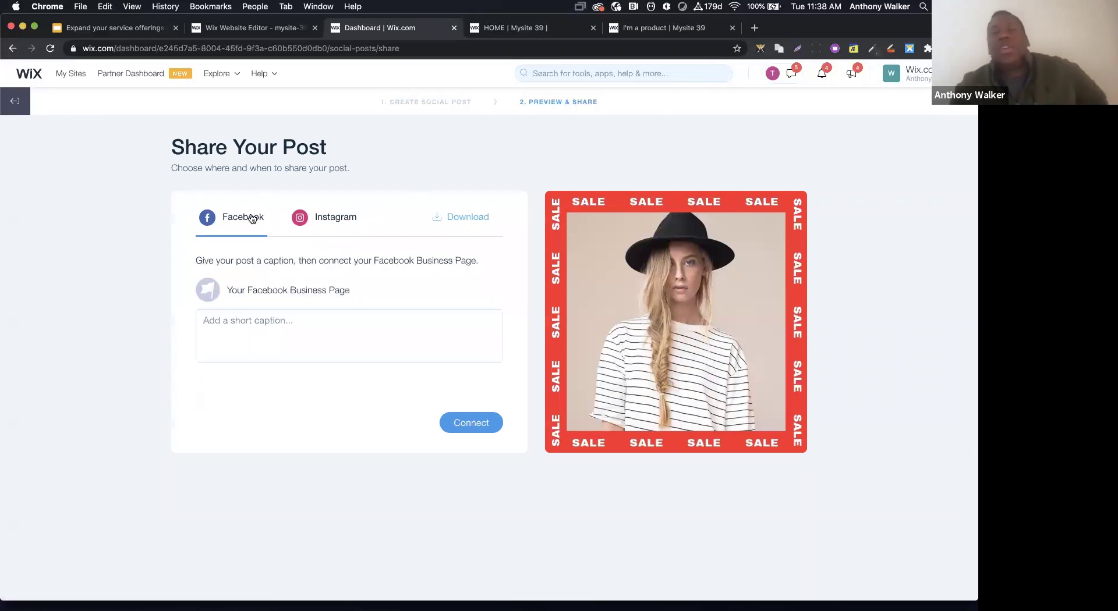
left_click(256, 325)
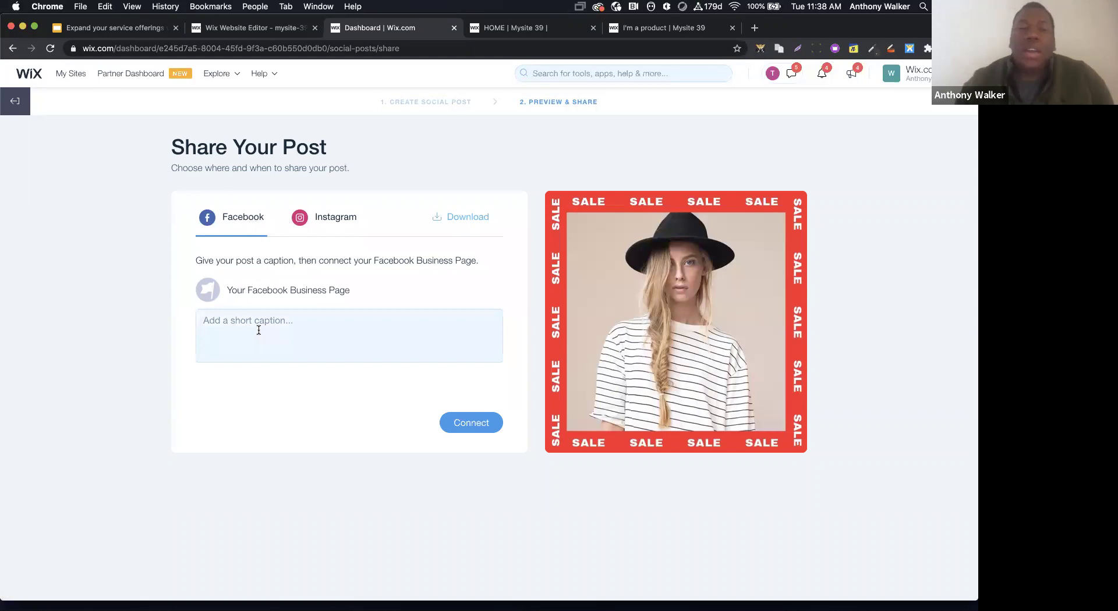
right_click(249, 325)
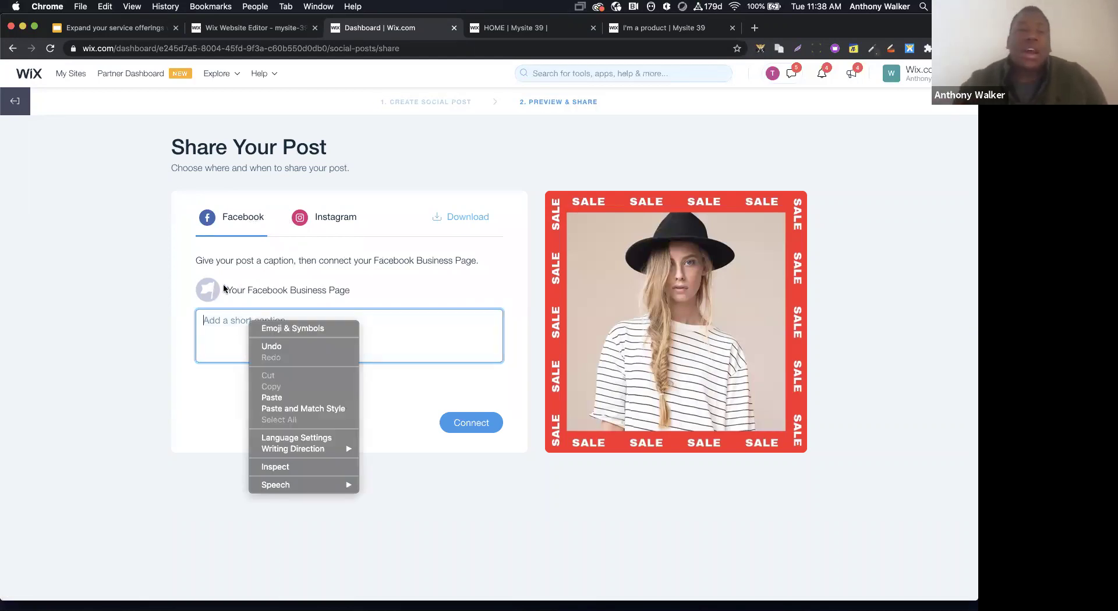
left_click(439, 281)
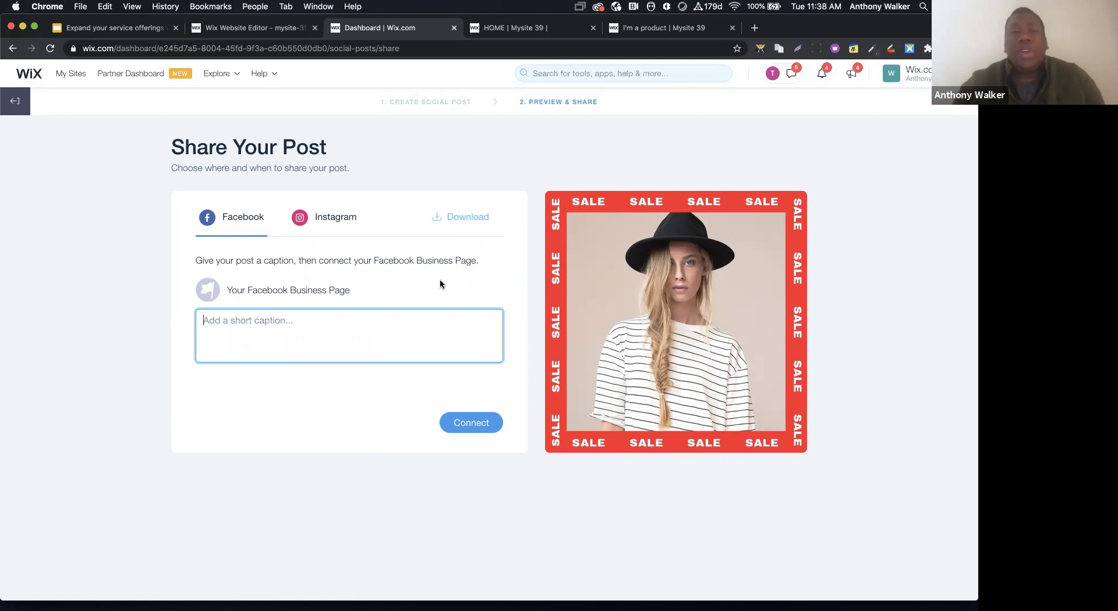
Show the Instagram sharing option with its mobile number field, and download the post as an image
left_click(333, 225)
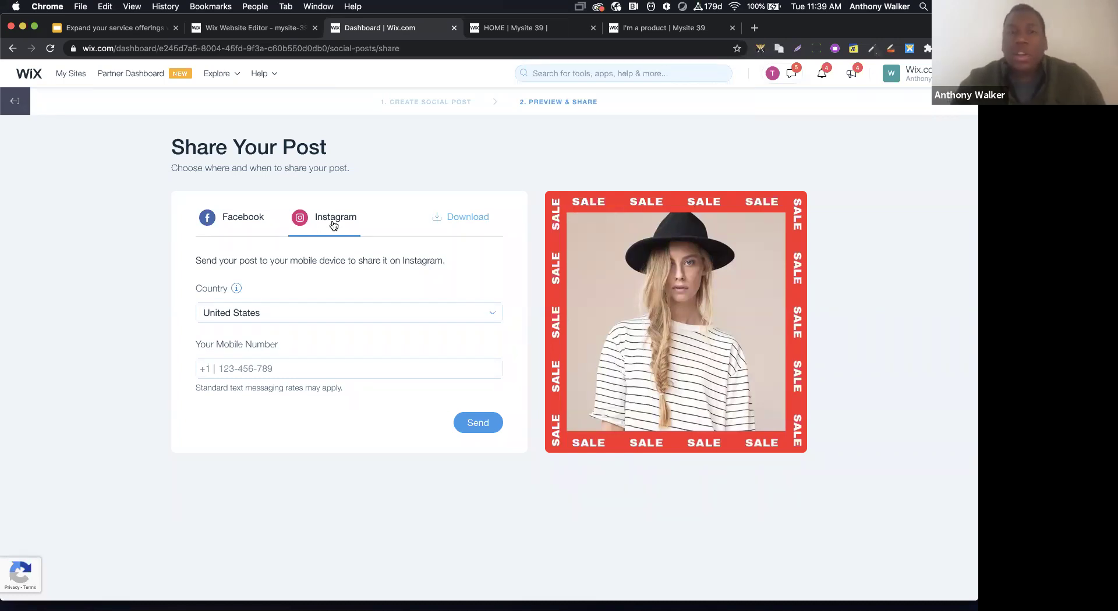
left_click(236, 367)
left_click(237, 367)
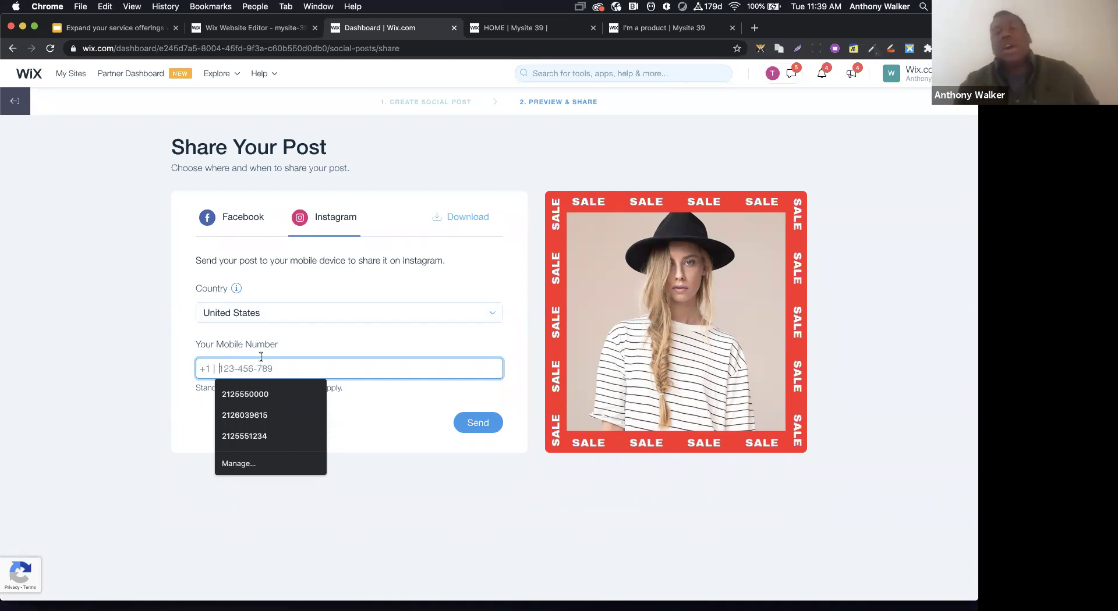
left_click(436, 223)
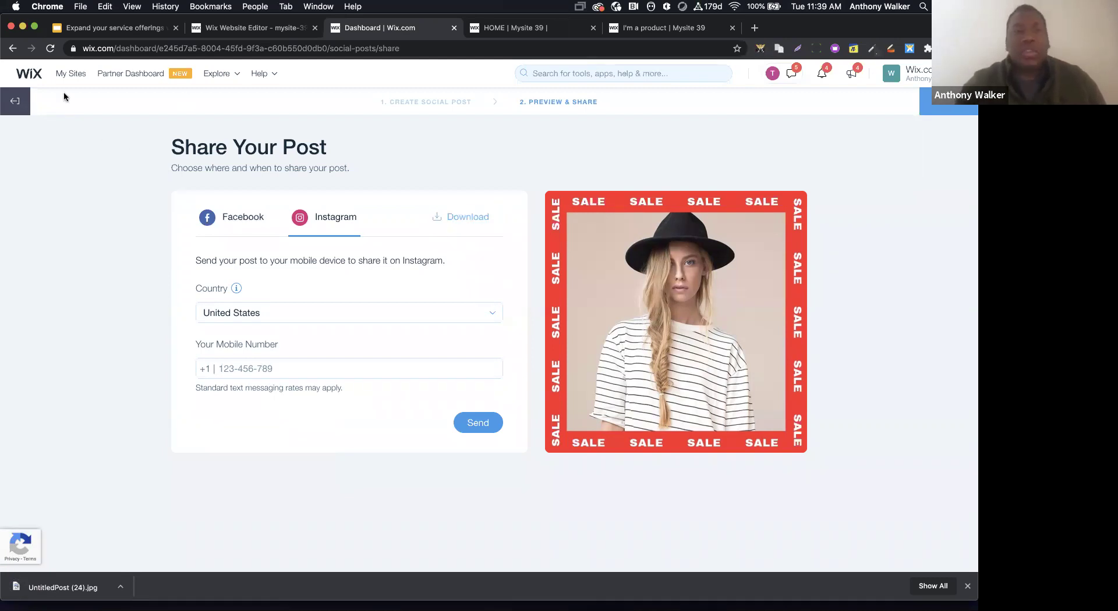
Leave the post composer and open the My Posts page to view the saved social post
left_click(20, 100)
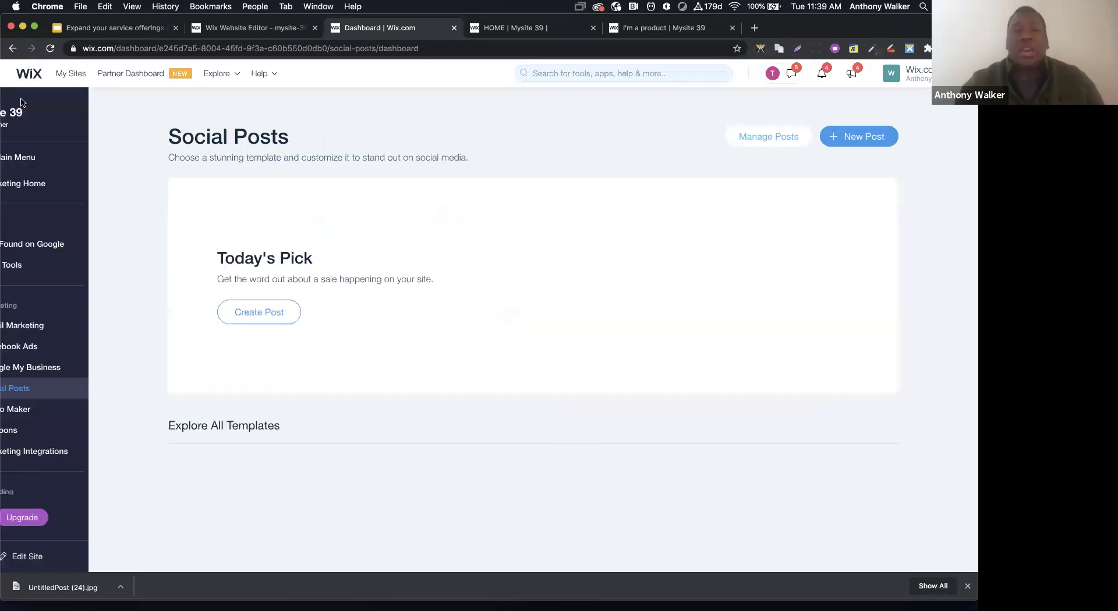
left_click(808, 137)
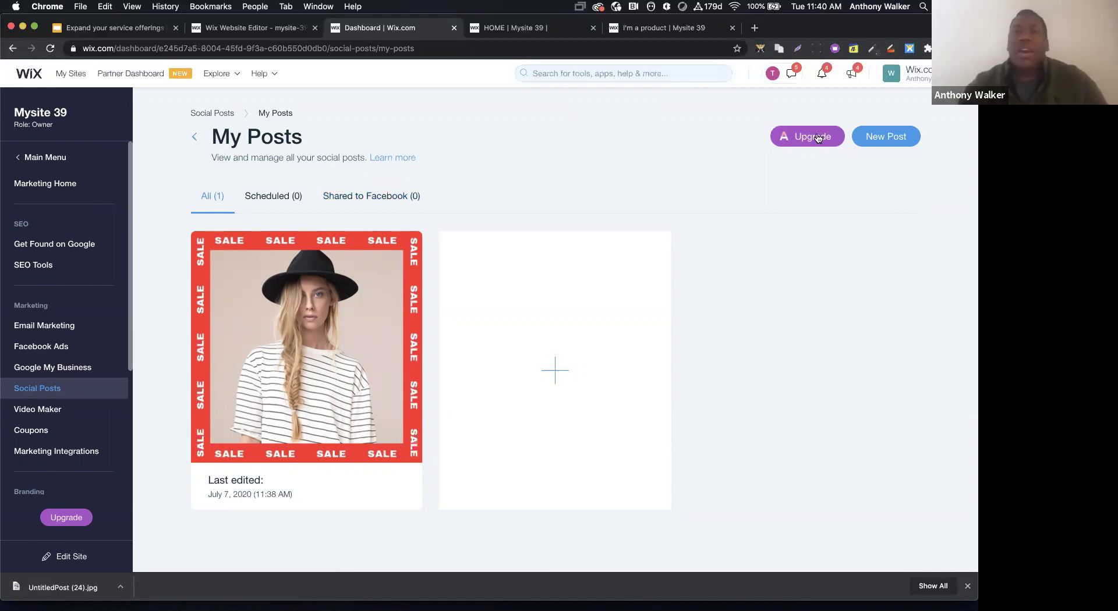
mouse_move(817, 138)
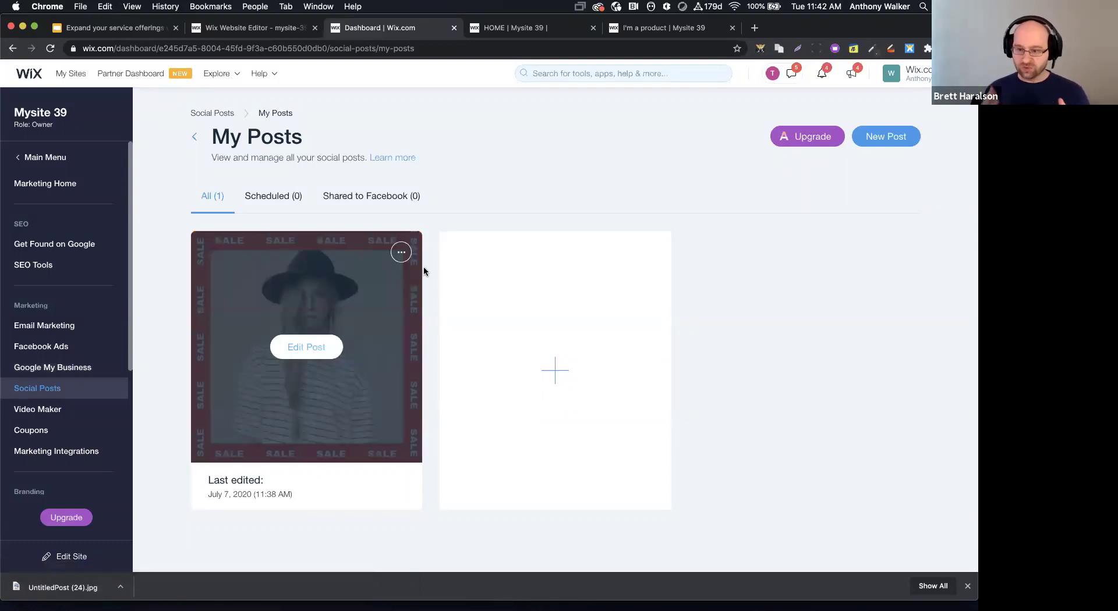
Start a new social post from all templates and look through the template gallery
left_click(878, 140)
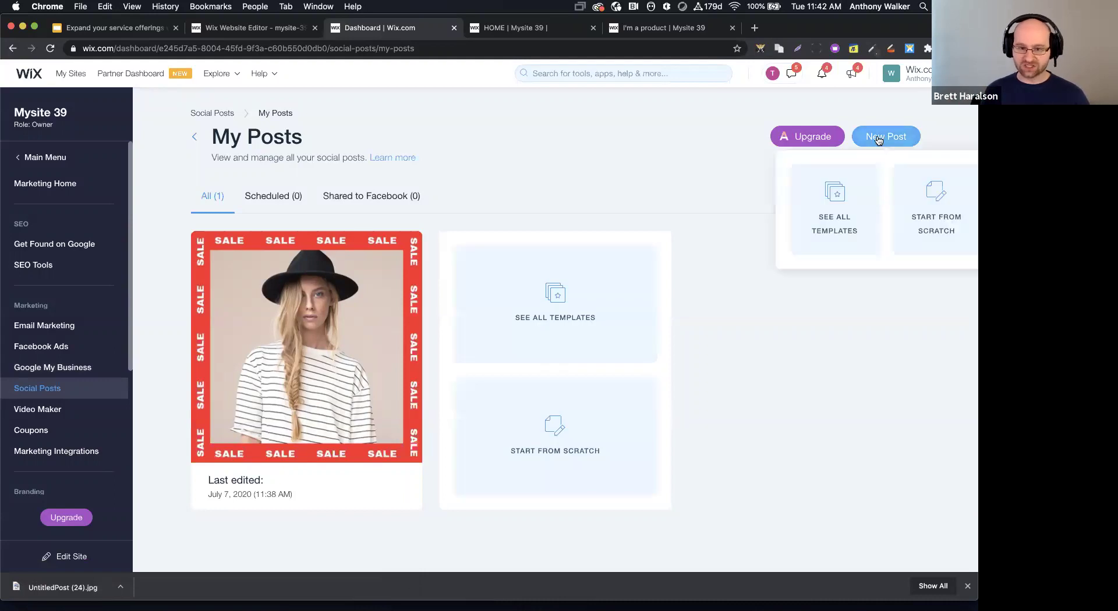
left_click(853, 194)
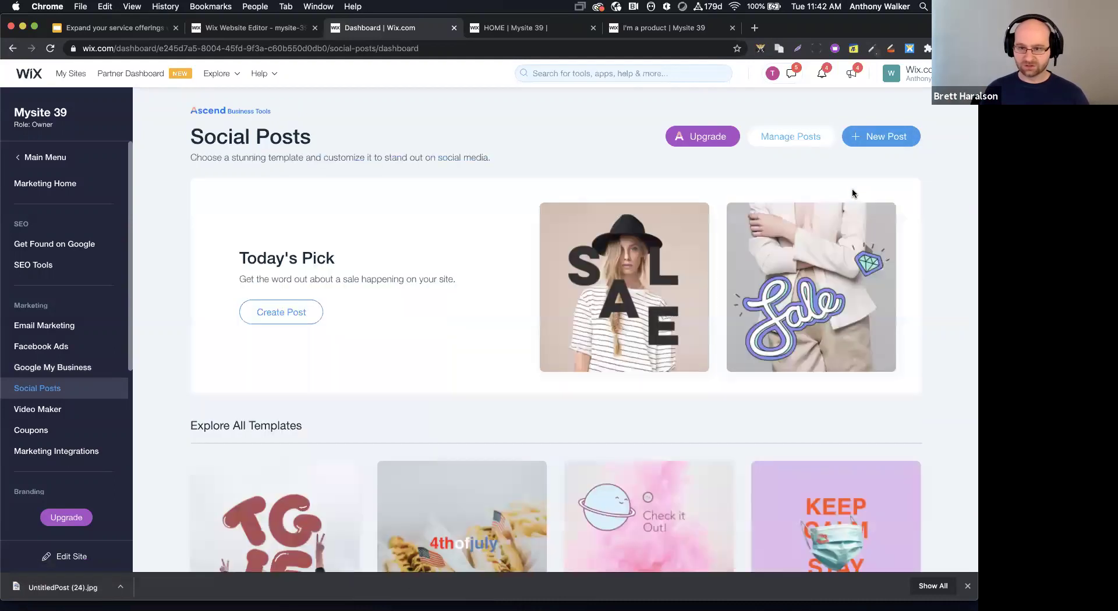
scroll(499, 302, "down", 5)
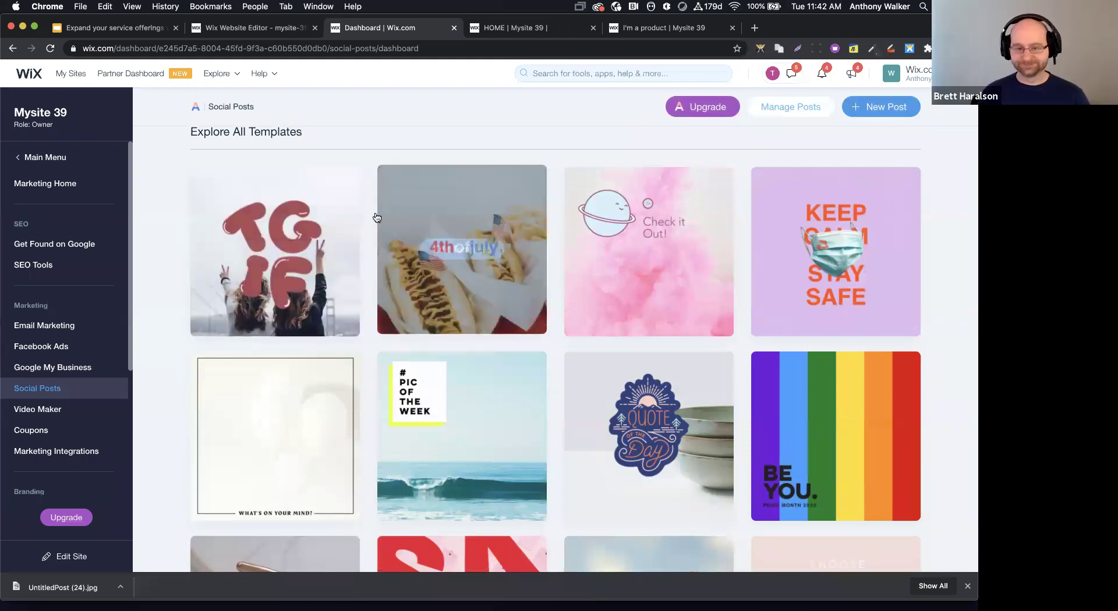
scroll(349, 219, "down", 8)
scroll(313, 222, "down", 15)
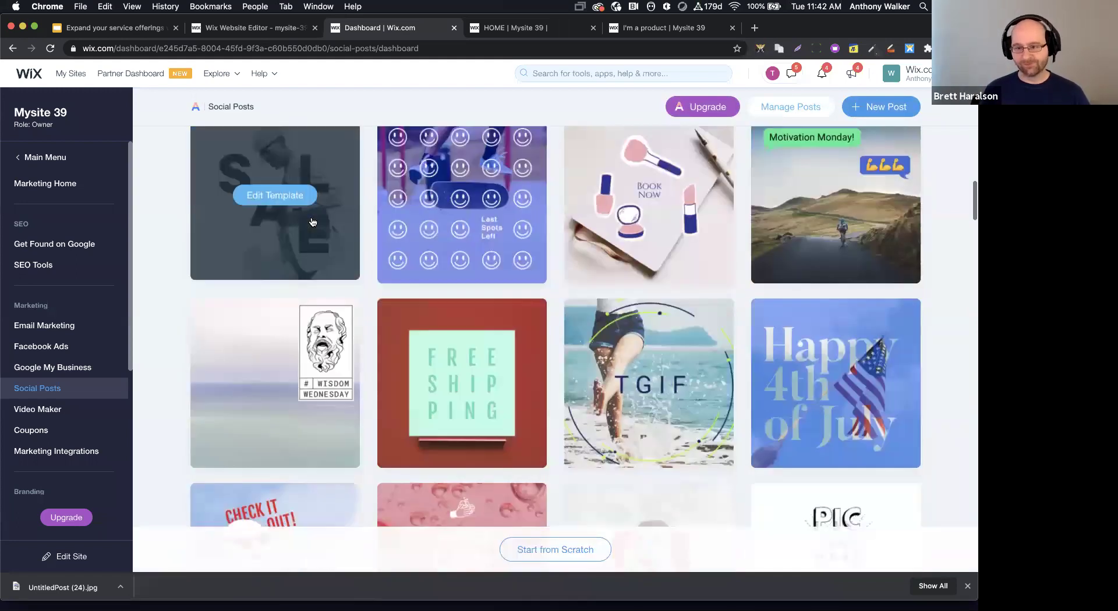
scroll(451, 278, "down", 6)
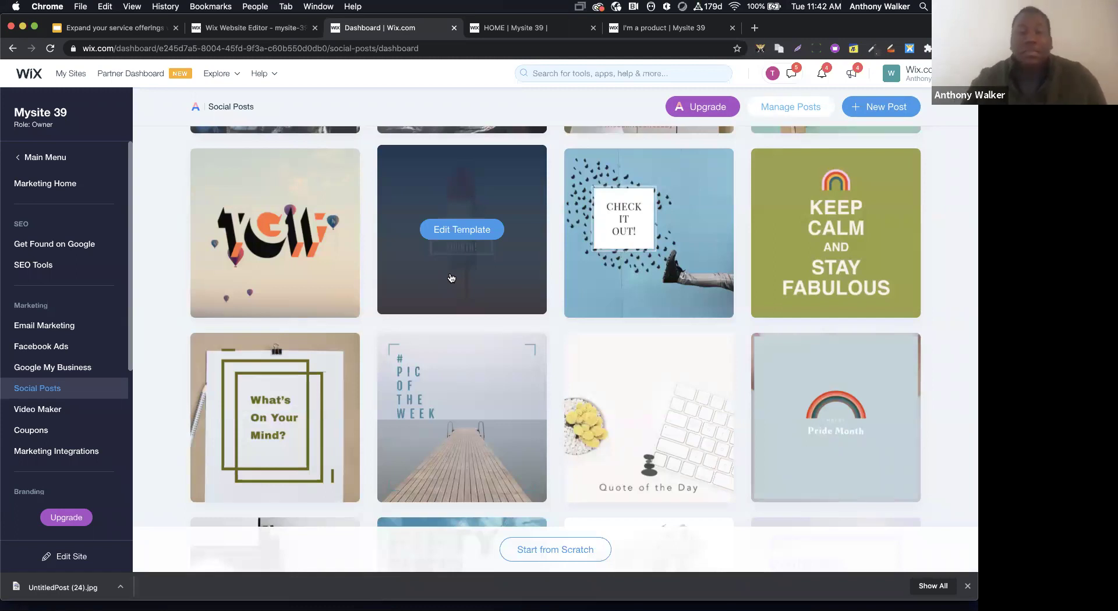
scroll(648, 275, "up", 5)
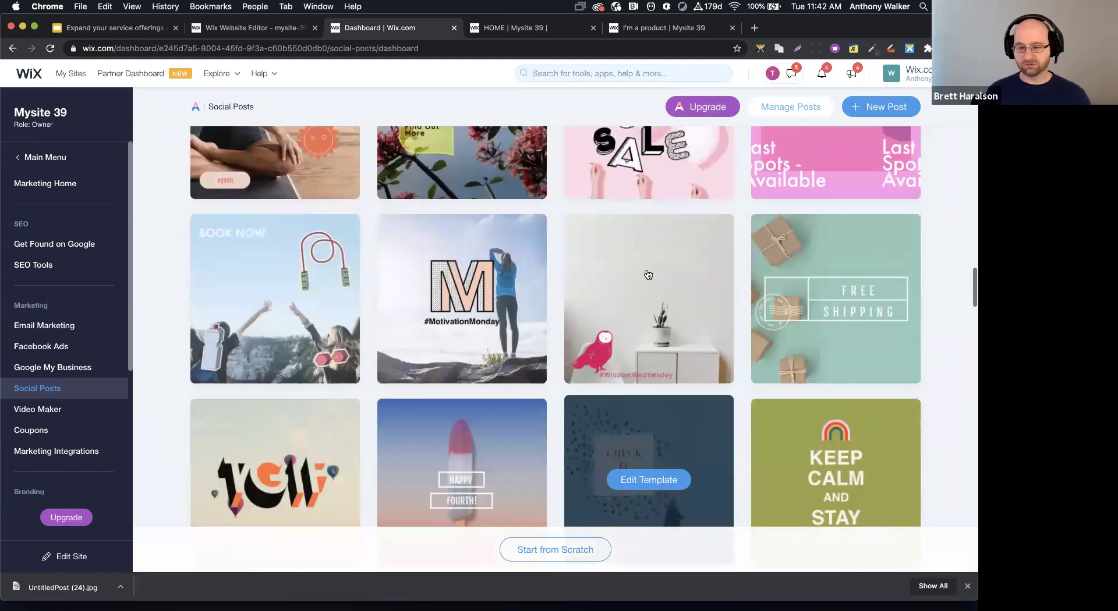
scroll(648, 275, "up", 15)
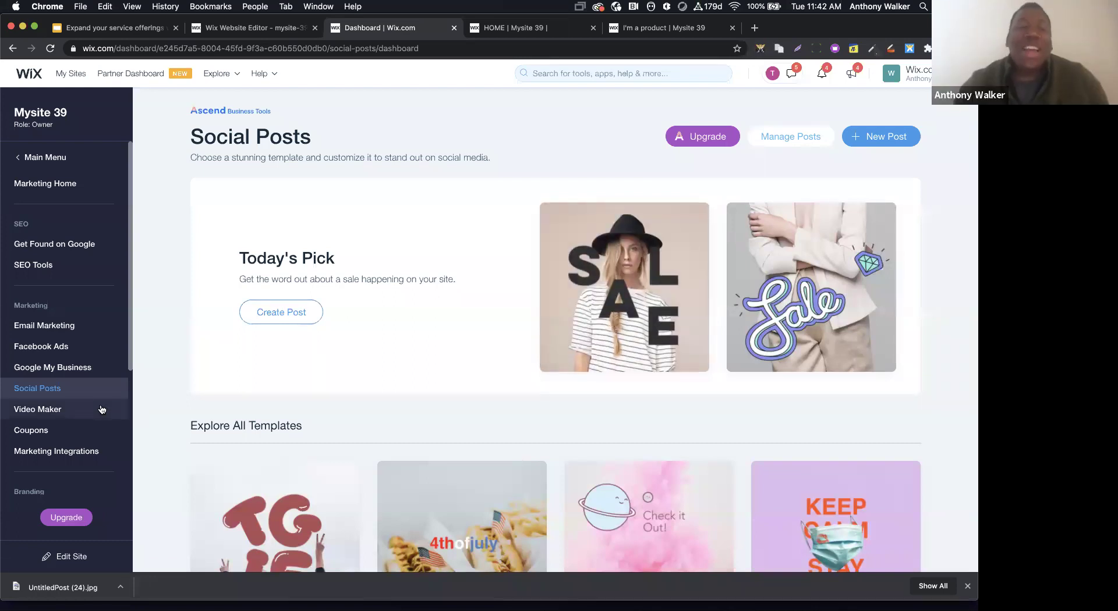
Open the Video Maker and look through its video post, video story and landscape video templates
left_click(83, 410)
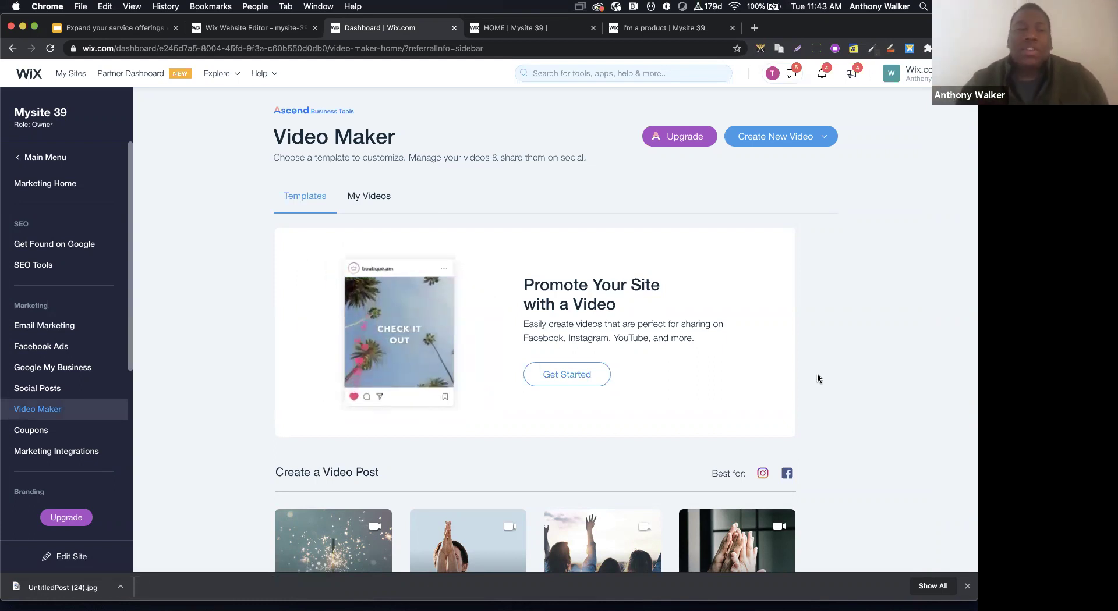
scroll(803, 351, "down", 3)
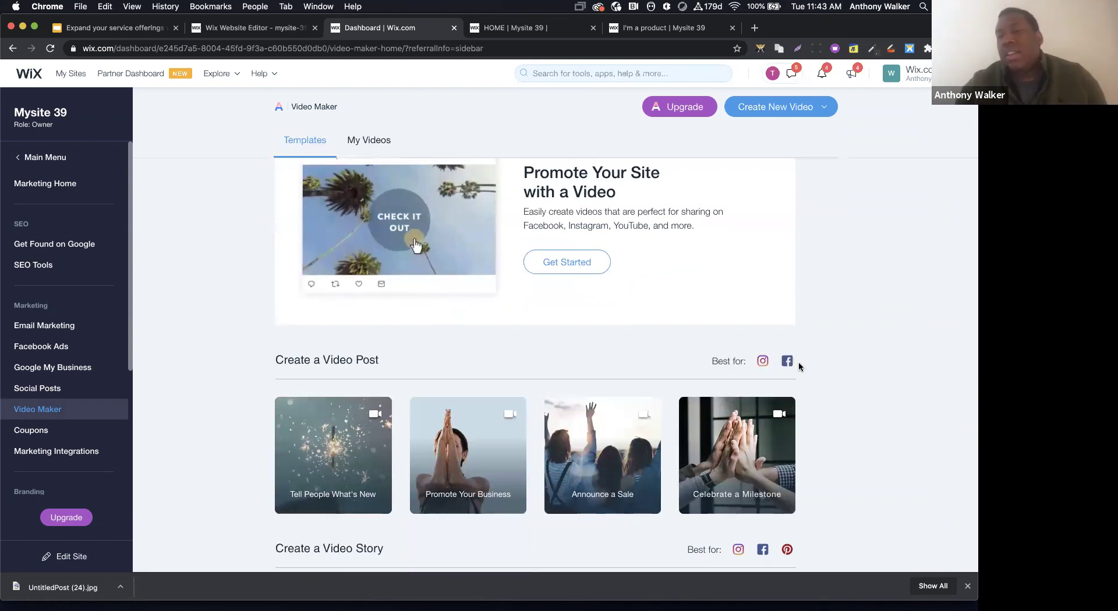
scroll(860, 366, "down", 4)
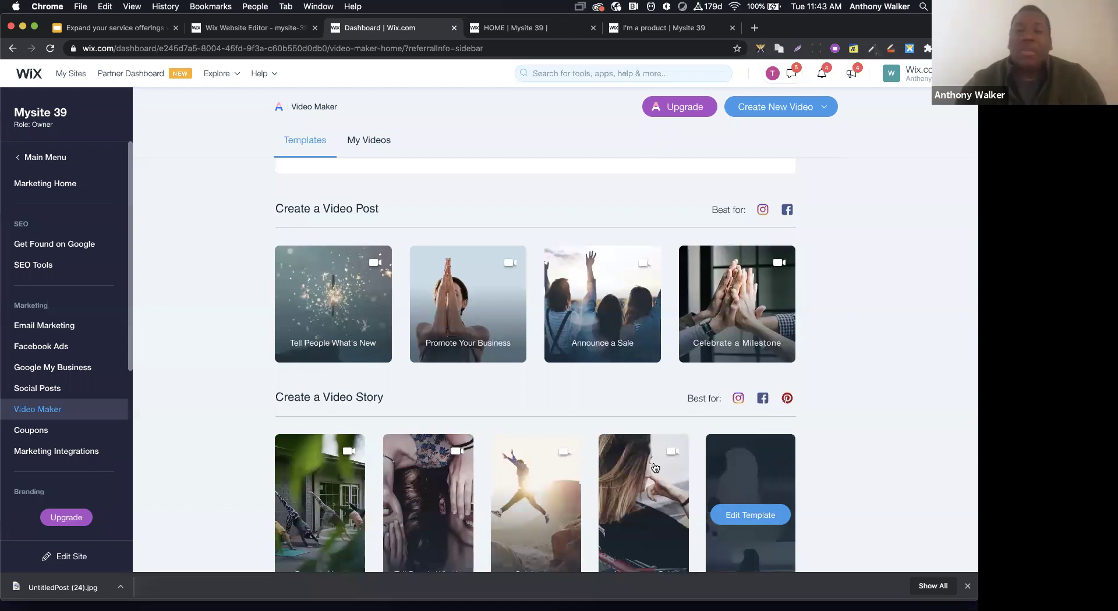
scroll(792, 412, "down", 3)
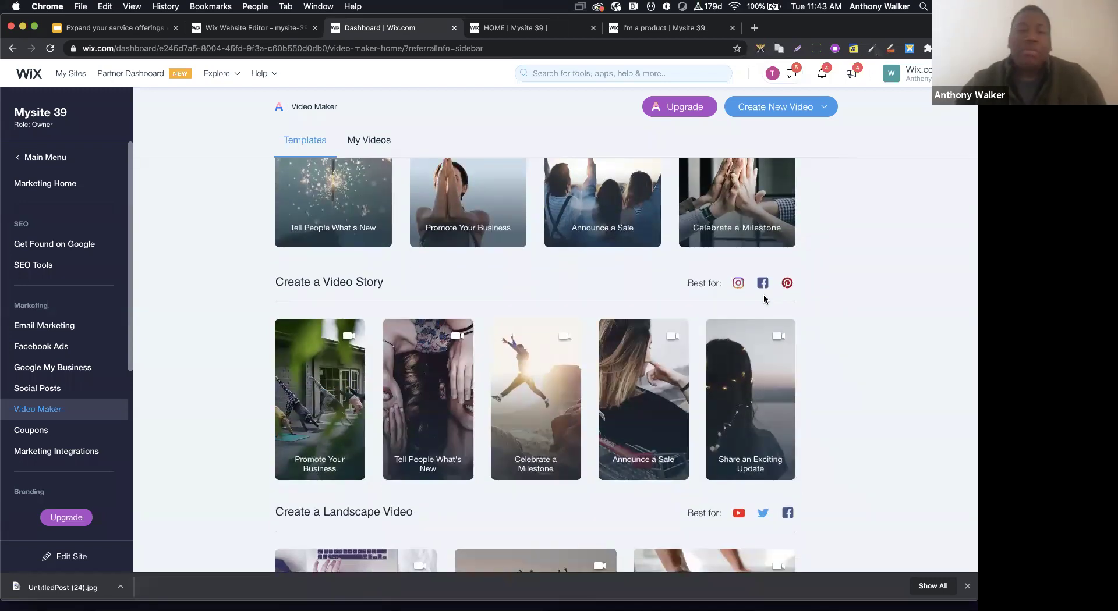
scroll(764, 300, "down", 2)
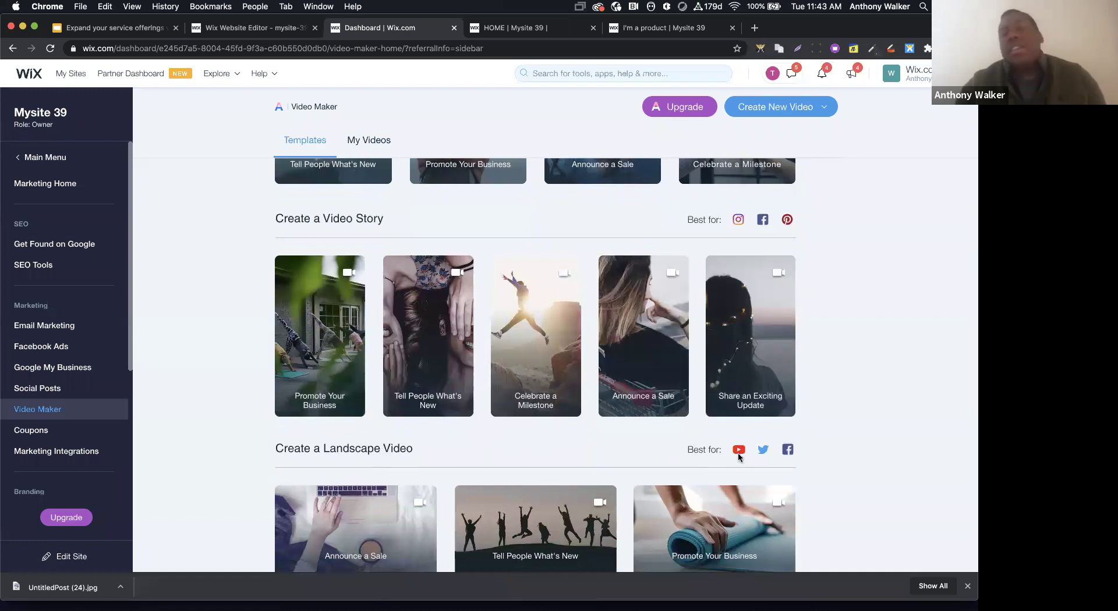
scroll(756, 349, "down", 2)
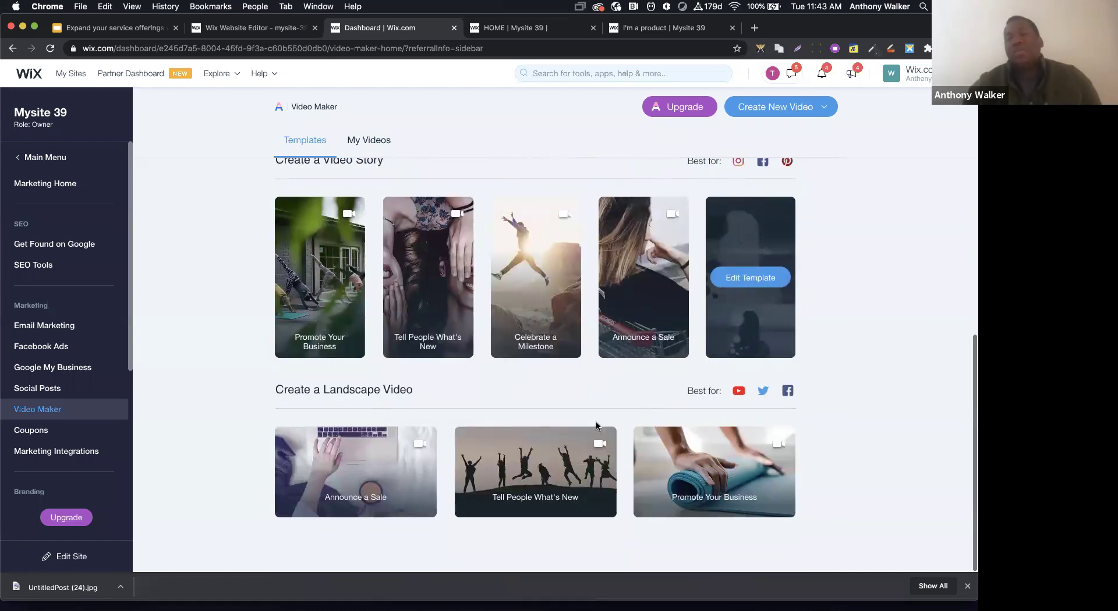
scroll(816, 247, "up", 10)
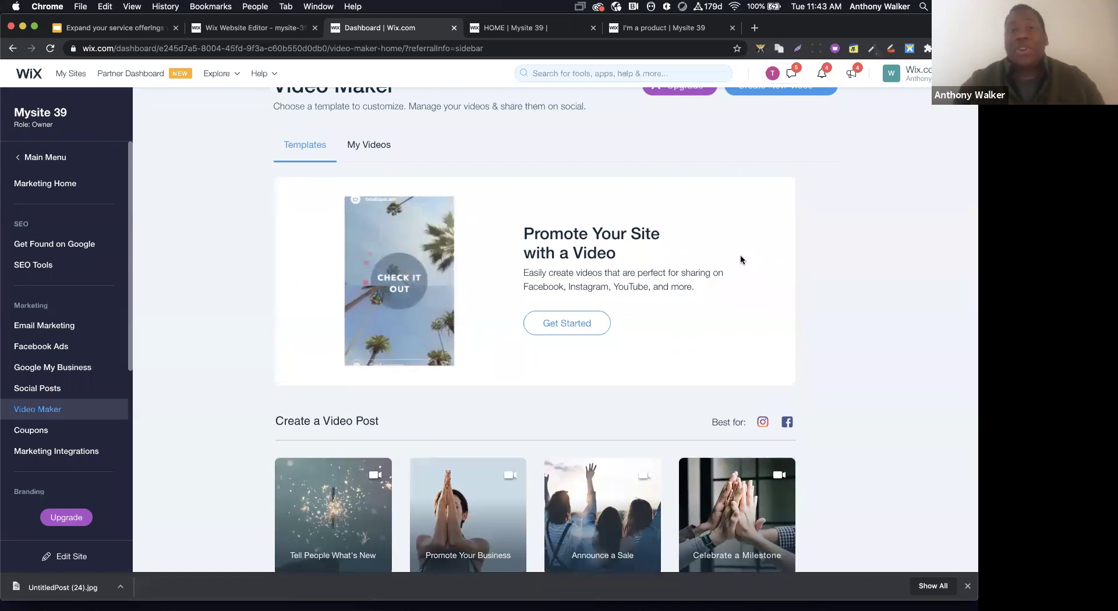
Start a new video to promote the site and view the site files available for adding photos and videos
left_click(568, 327)
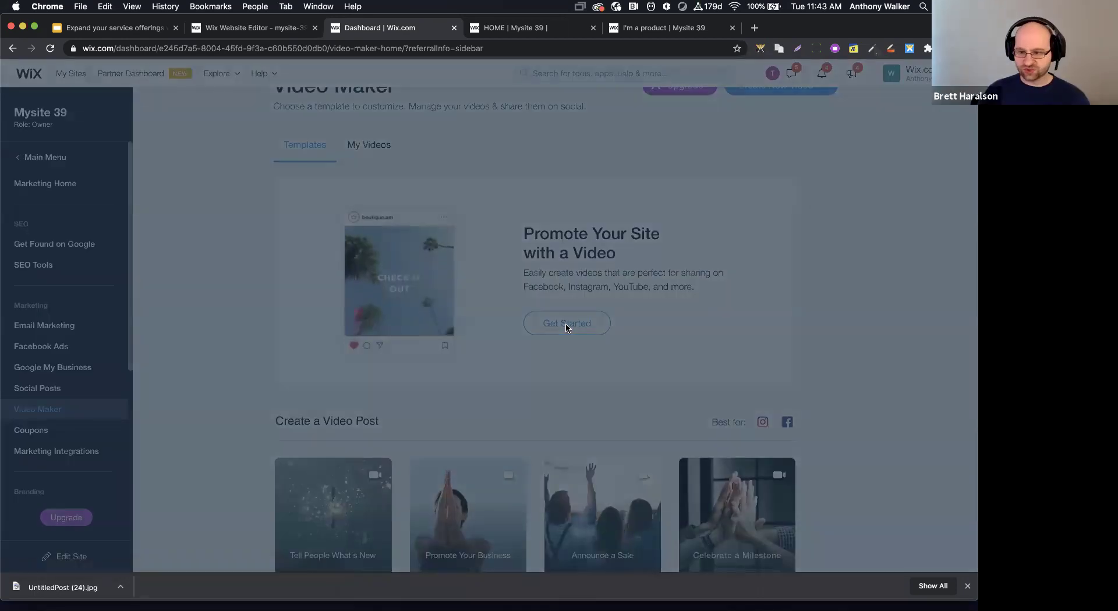
left_click(614, 483)
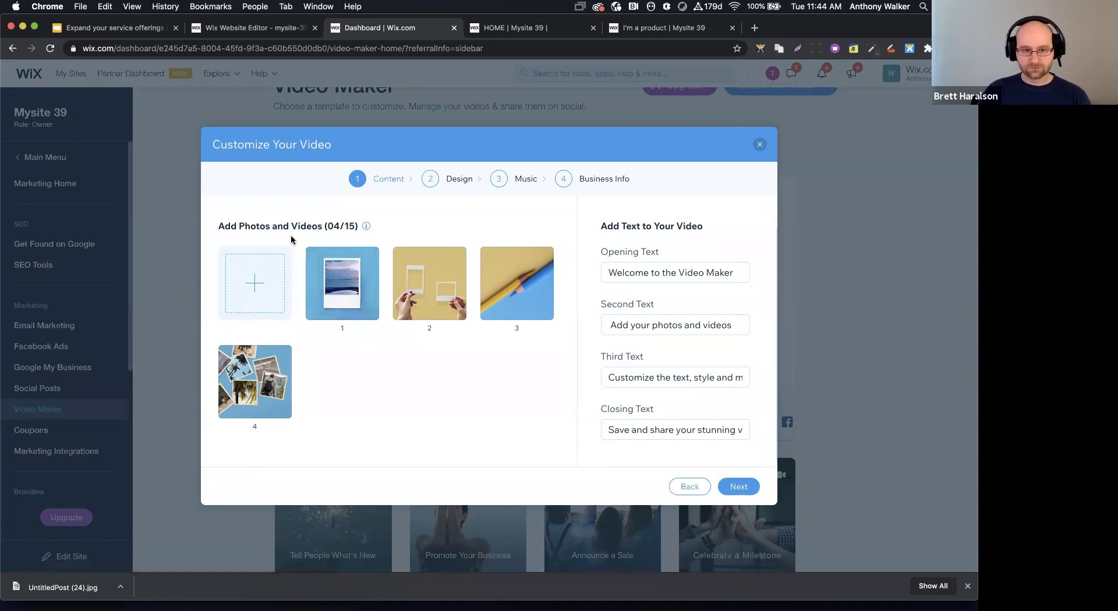
left_click(262, 282)
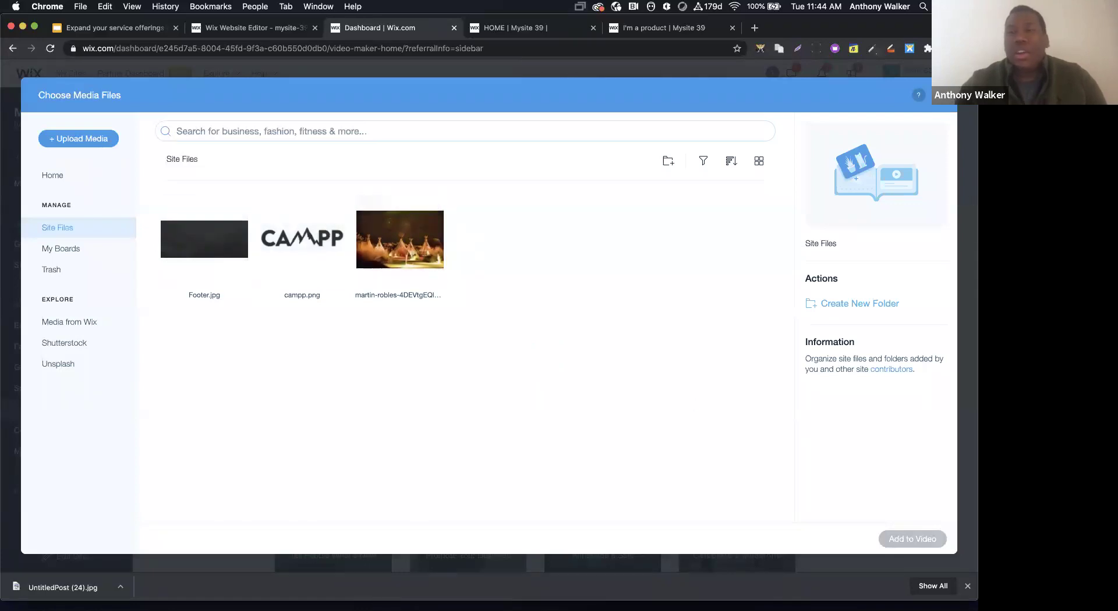
left_click(939, 95)
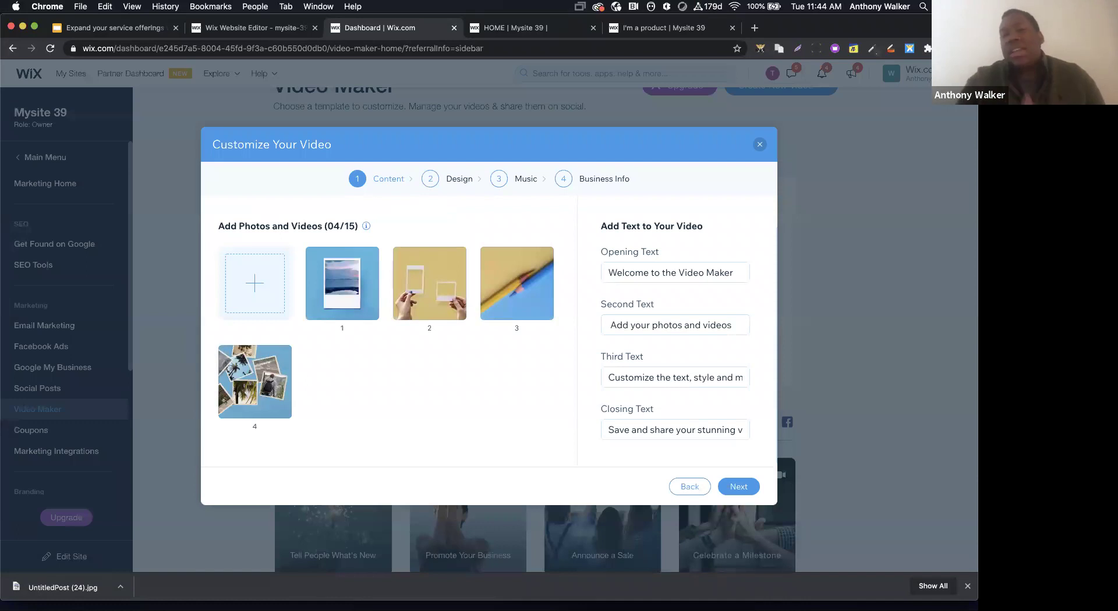
Move the second photo to the first position in the video, keep the default texts and continue to the design stage
mouse_move(426, 284)
left_mouse_down()
mouse_move(298, 281)
mouse_move(515, 288)
mouse_move(330, 286)
left_mouse_up()
left_click(644, 271)
left_click(645, 324)
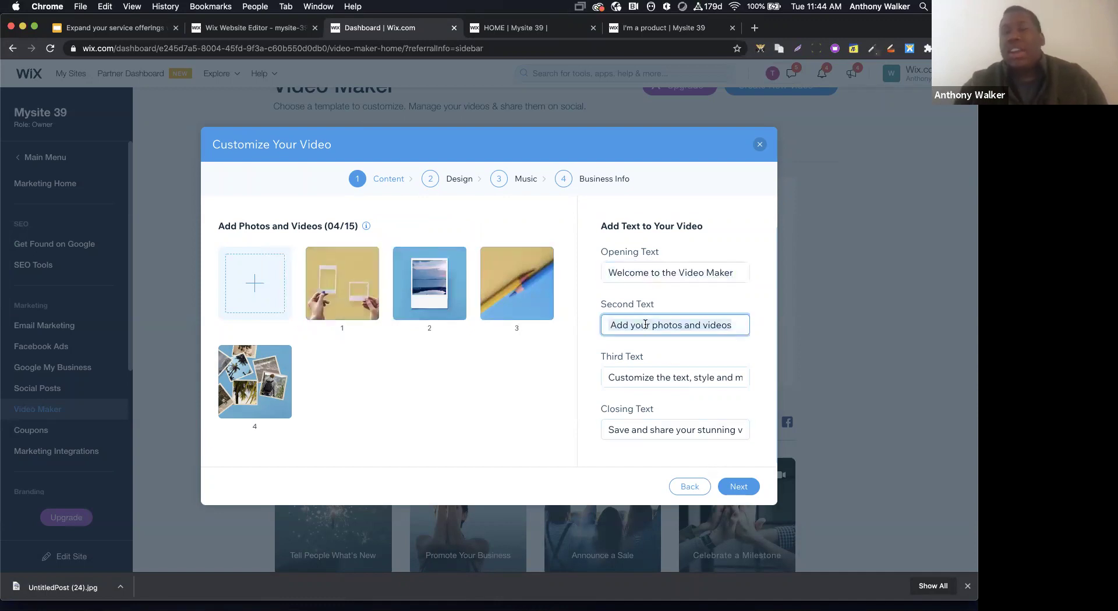
left_click(647, 429)
left_click(734, 486)
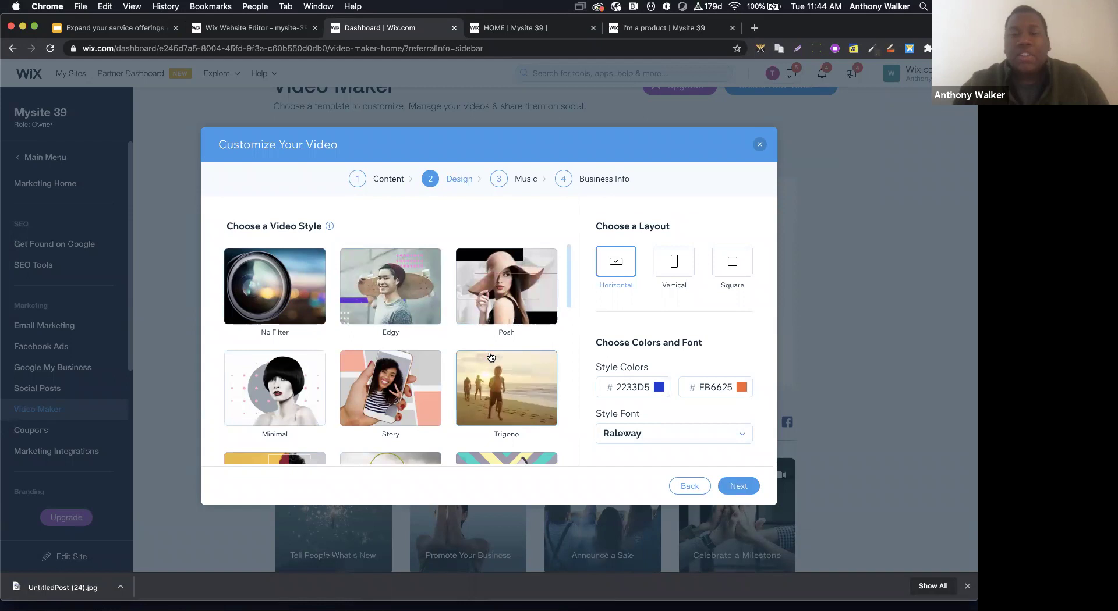
Choose the Sale video style and set the style font to Rubik
scroll(439, 314, "down", 3)
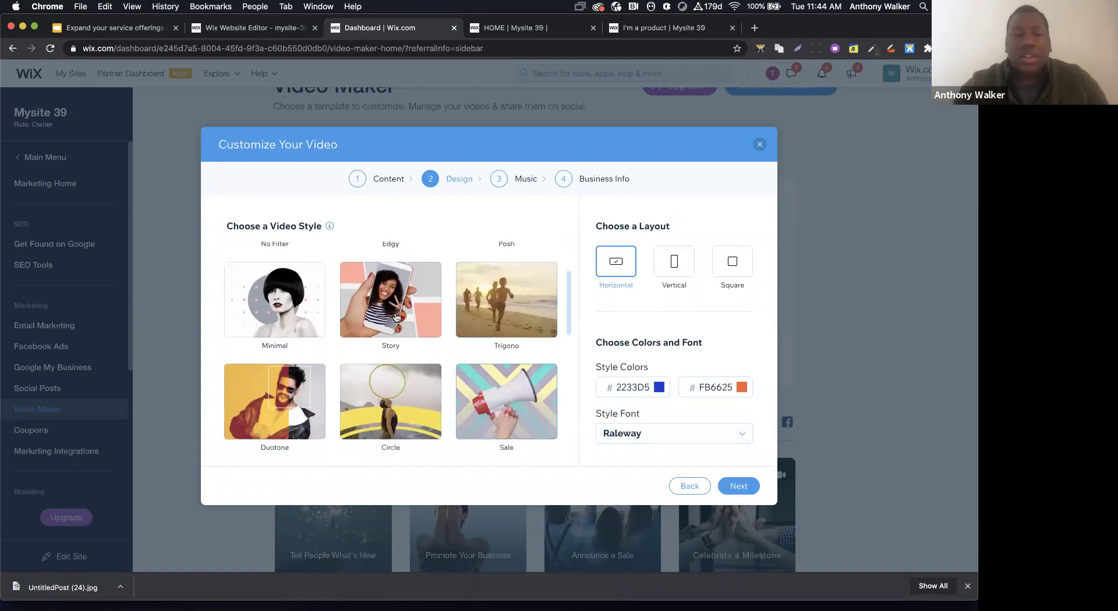
left_click(499, 309)
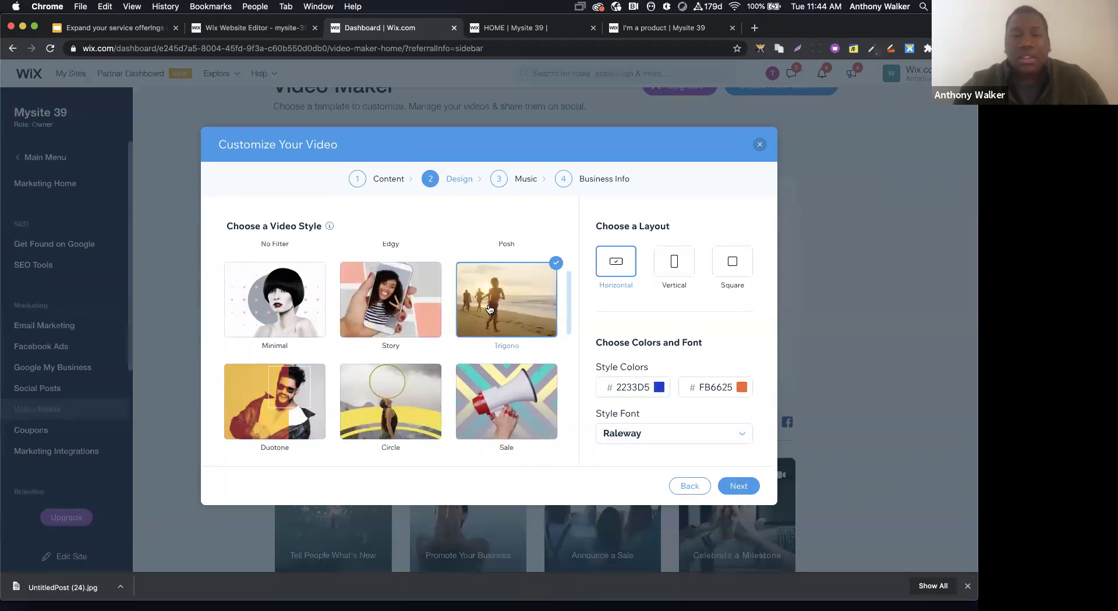
left_click(493, 382)
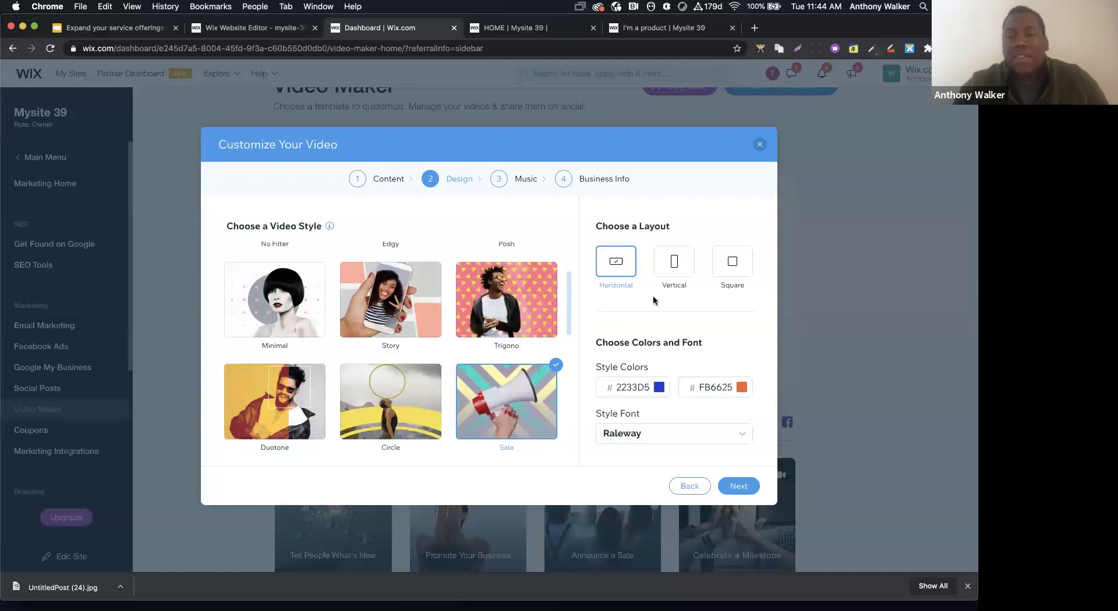
left_click(635, 429)
scroll(656, 376, "down", 5)
scroll(660, 375, "up", 8)
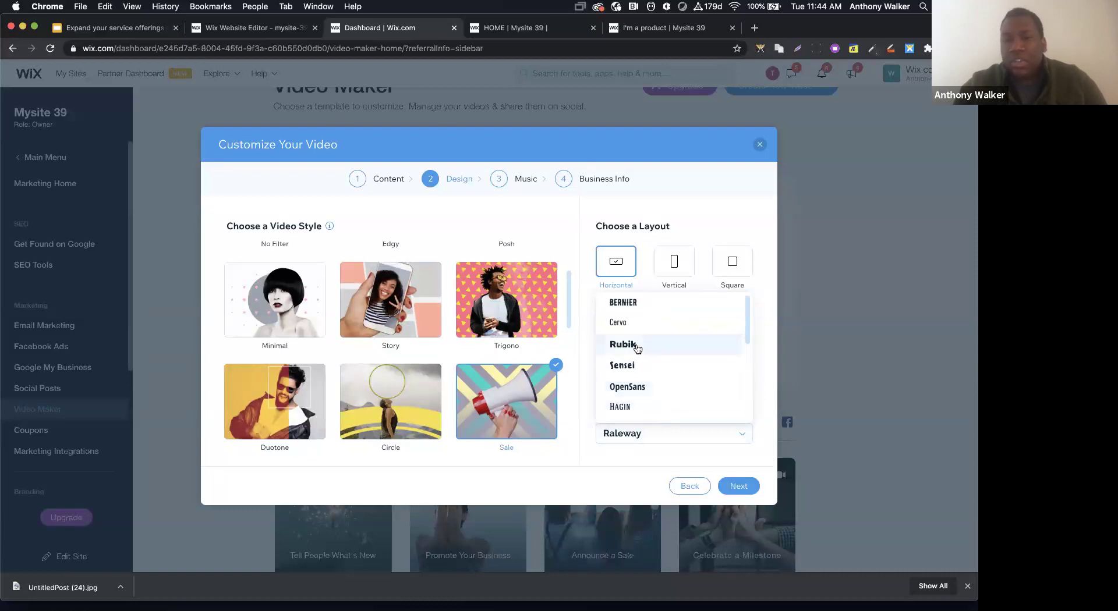
left_click(638, 344)
left_click(739, 486)
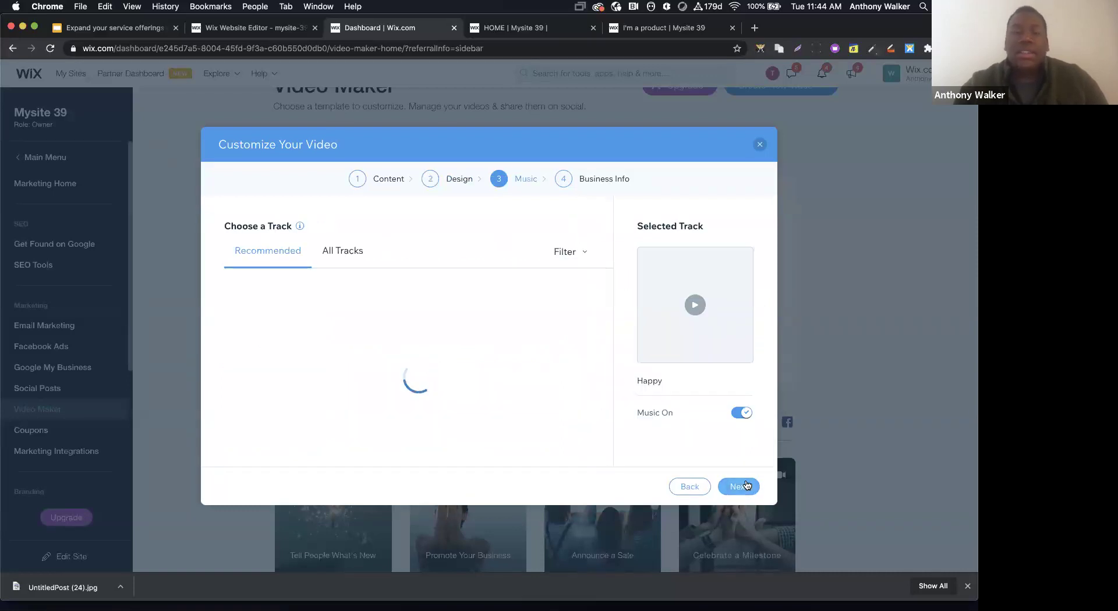
Look through the recommended tracks and turn the video's music off
scroll(373, 291, "down", 3)
scroll(374, 291, "down", 3)
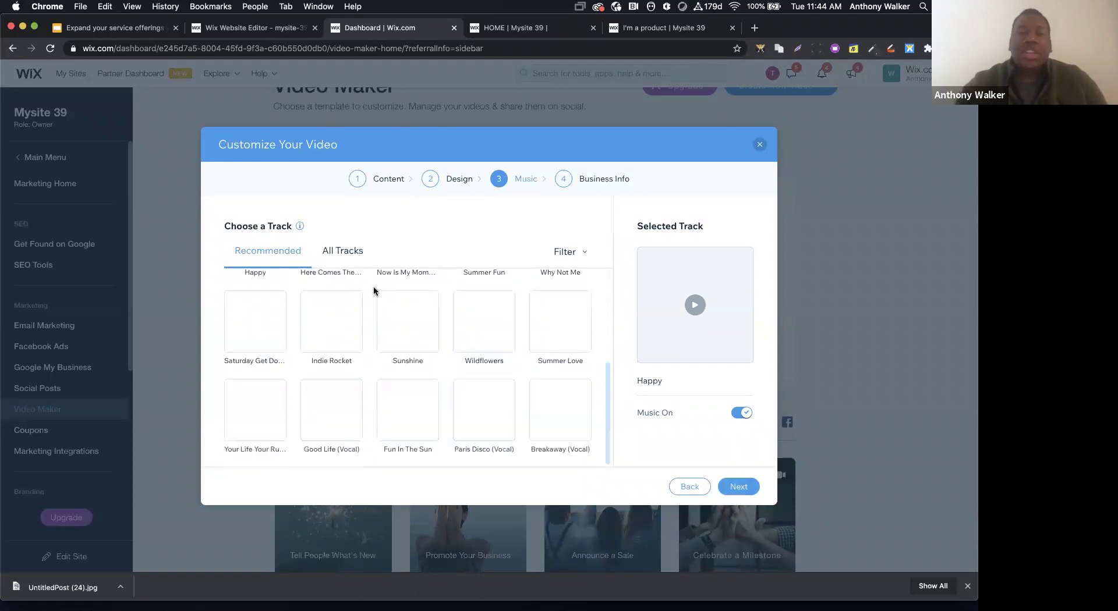
left_click(743, 413)
scroll(454, 339, "up", 5)
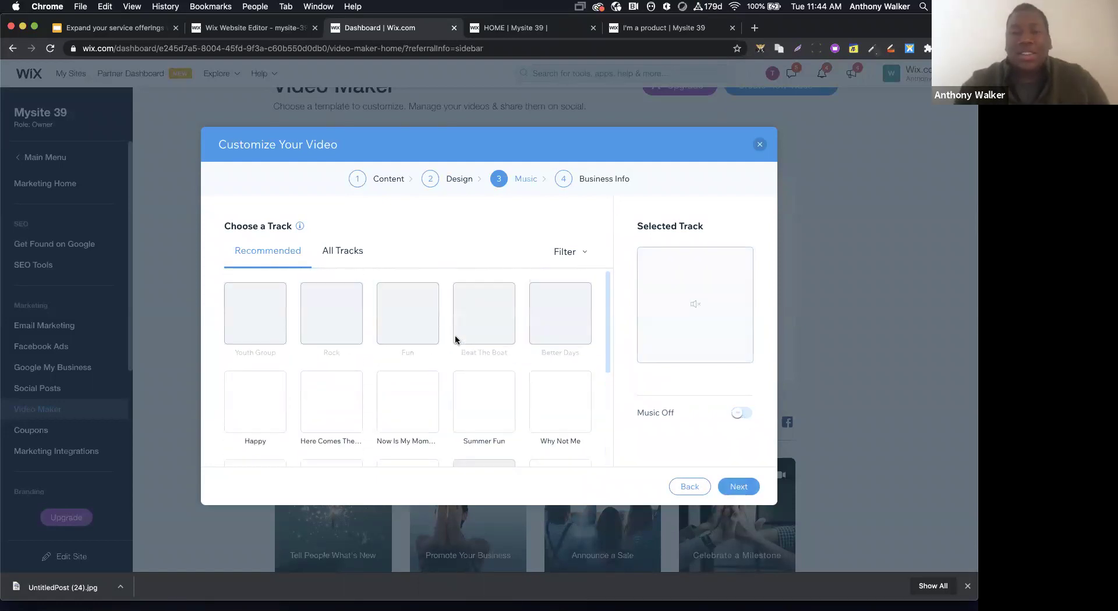
Keep the prefilled business info, generate the video preview and play it
left_click(739, 487)
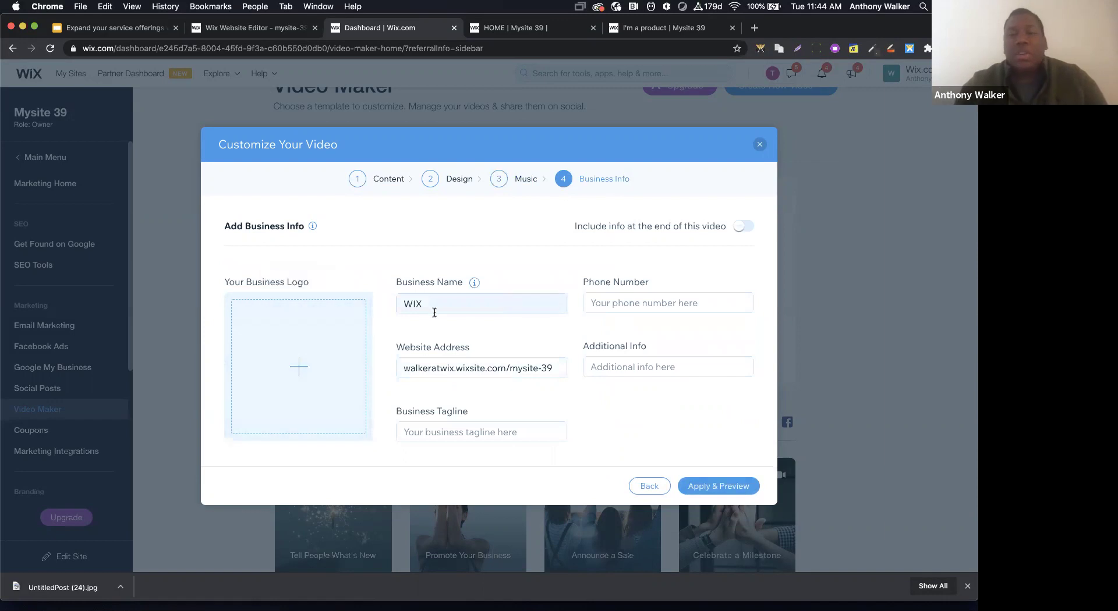
left_click(702, 487)
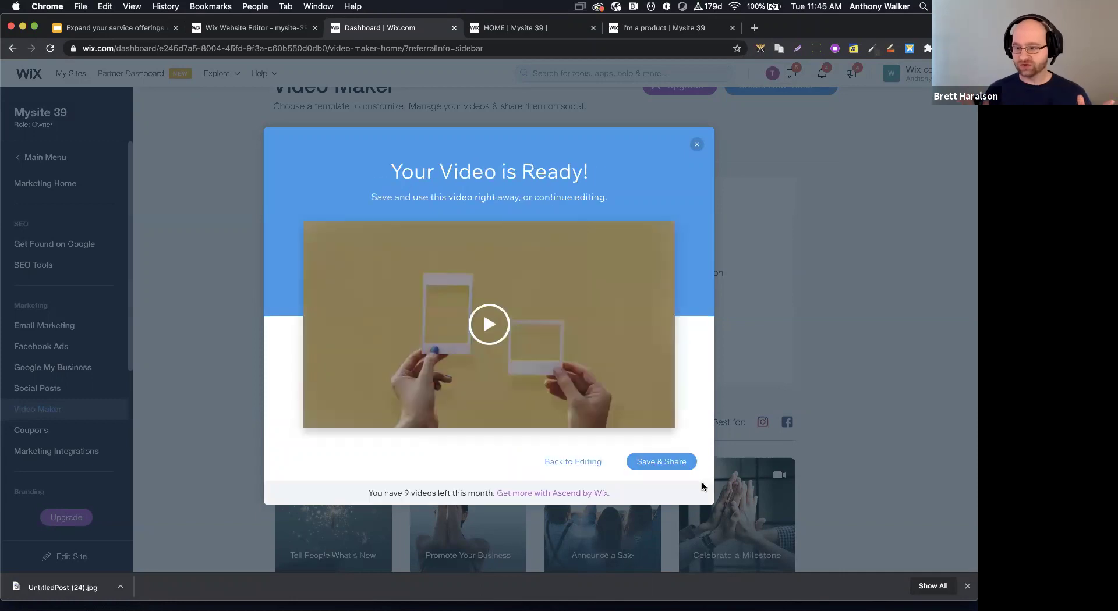
left_click(490, 329)
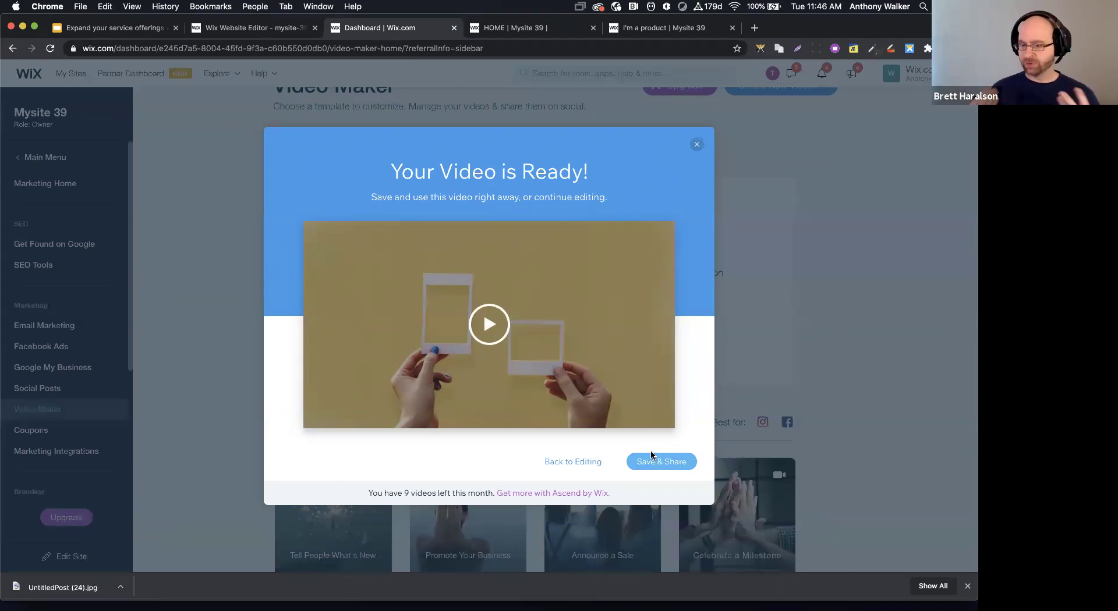
Return to editing the video and review its photos, texts, video styles and font options
left_click(577, 462)
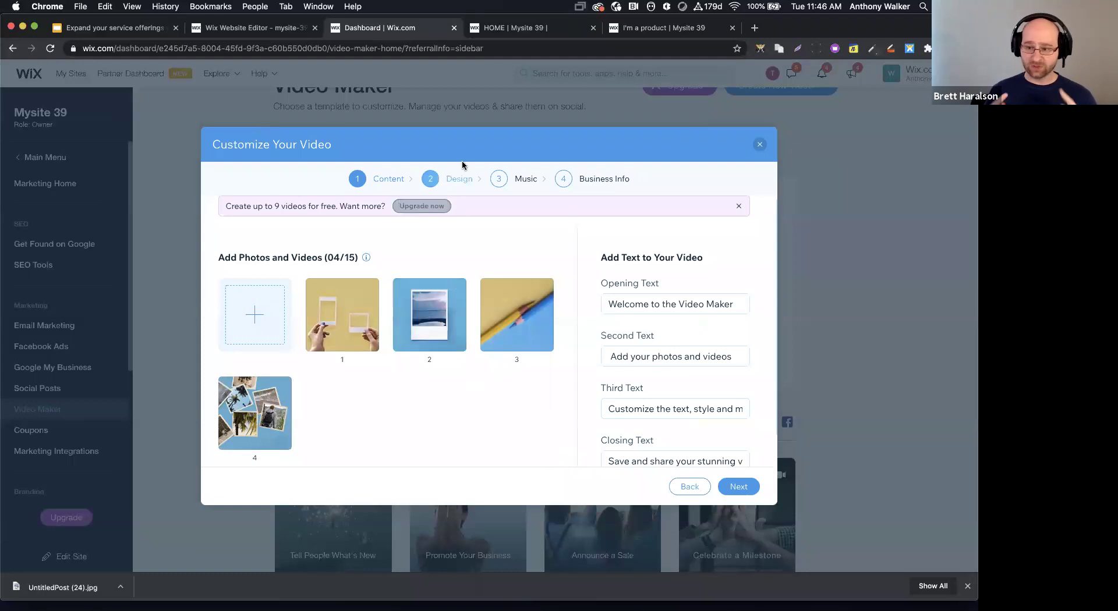
left_click(459, 179)
left_click(515, 181)
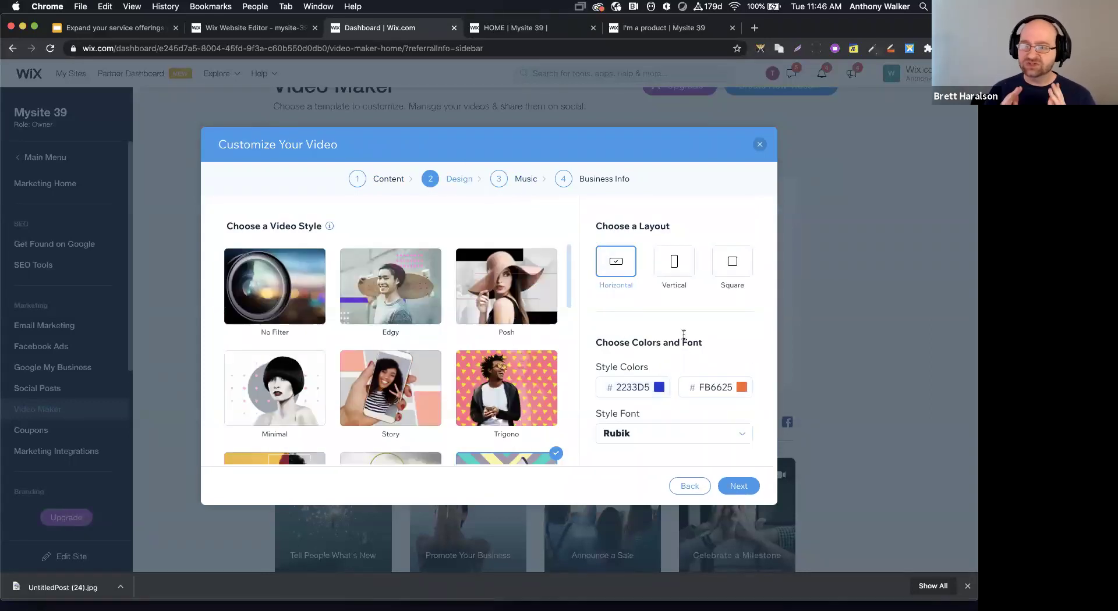
left_click(647, 437)
scroll(665, 366, "down", 3)
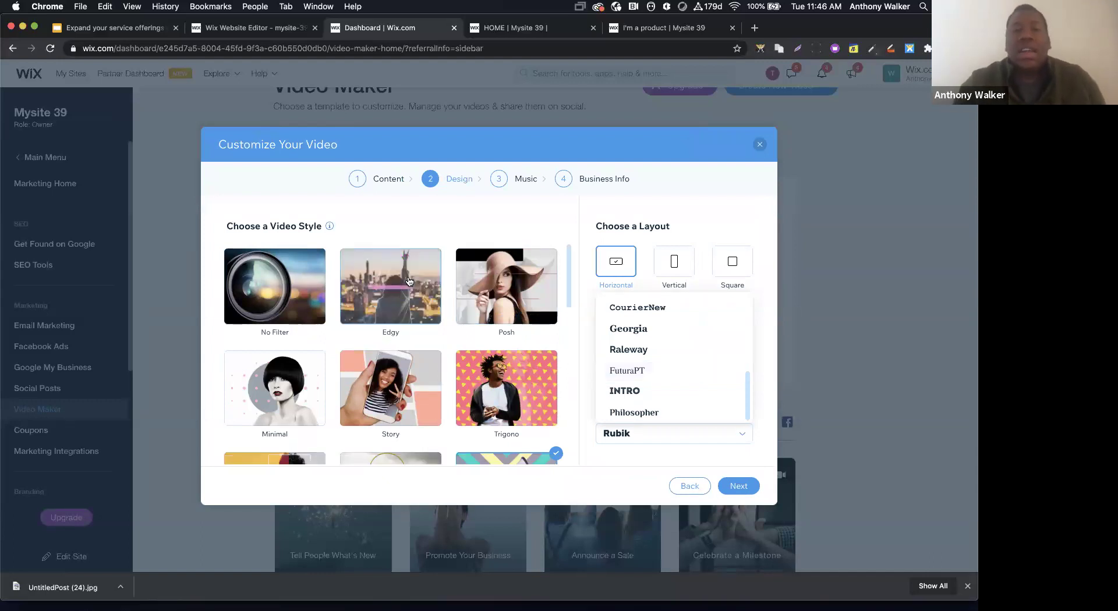
left_click(379, 182)
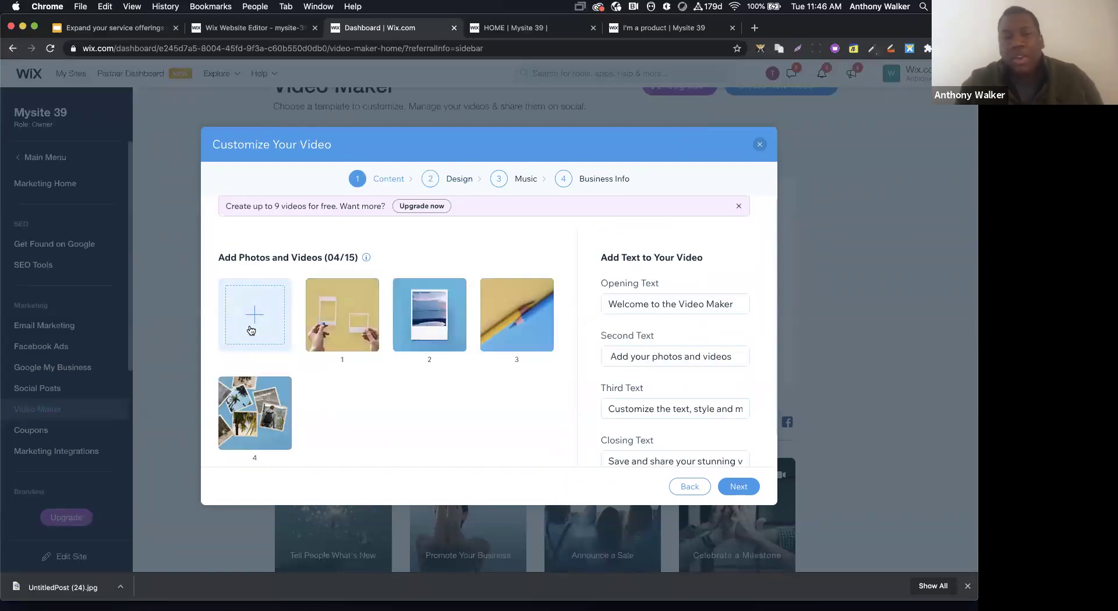
mouse_move(356, 324)
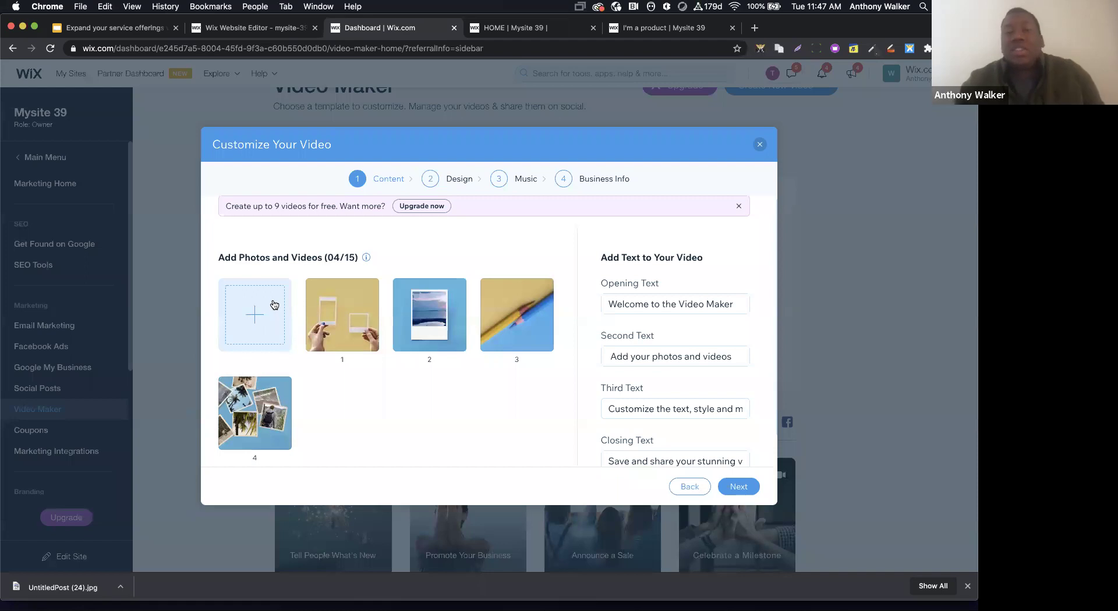
left_click(738, 486)
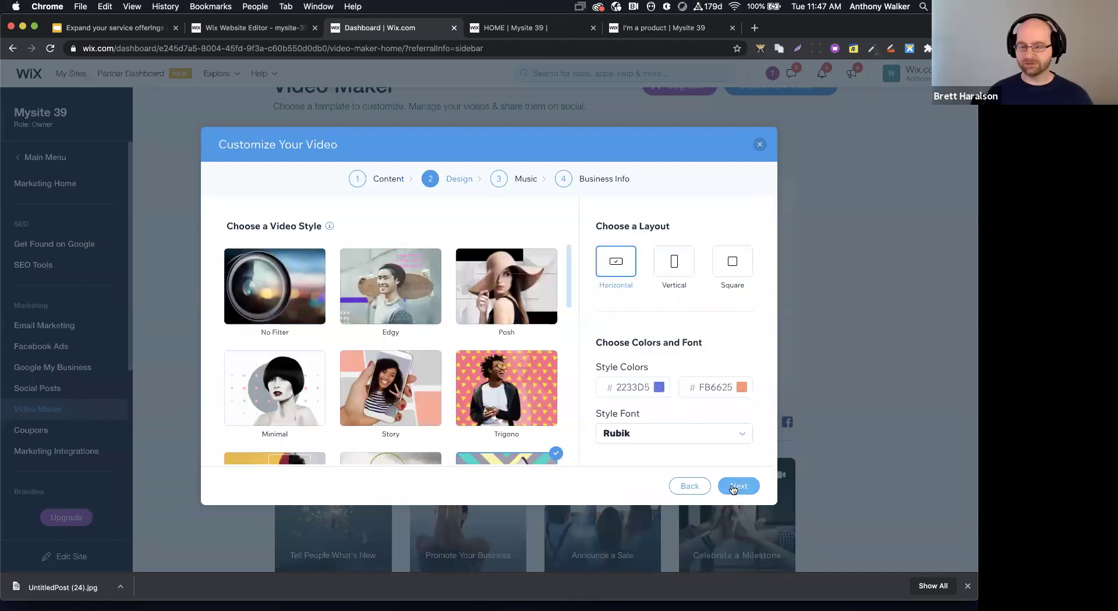
scroll(417, 371, "down", 5)
scroll(417, 371, "up", 5)
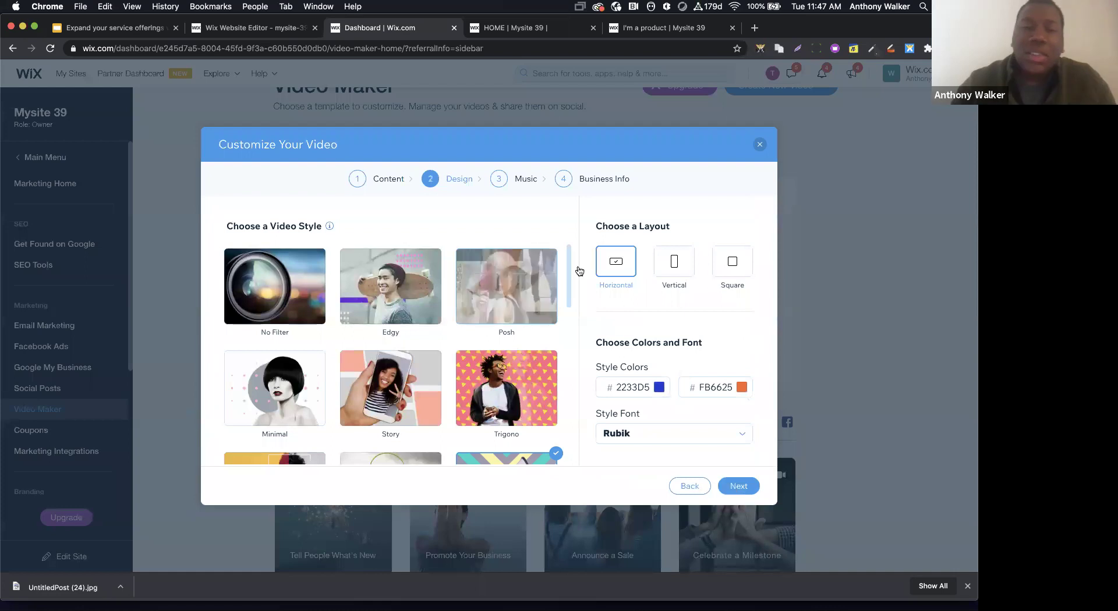
Generate and play the video preview again from the business info stage, and save the video for sharing
left_click(512, 179)
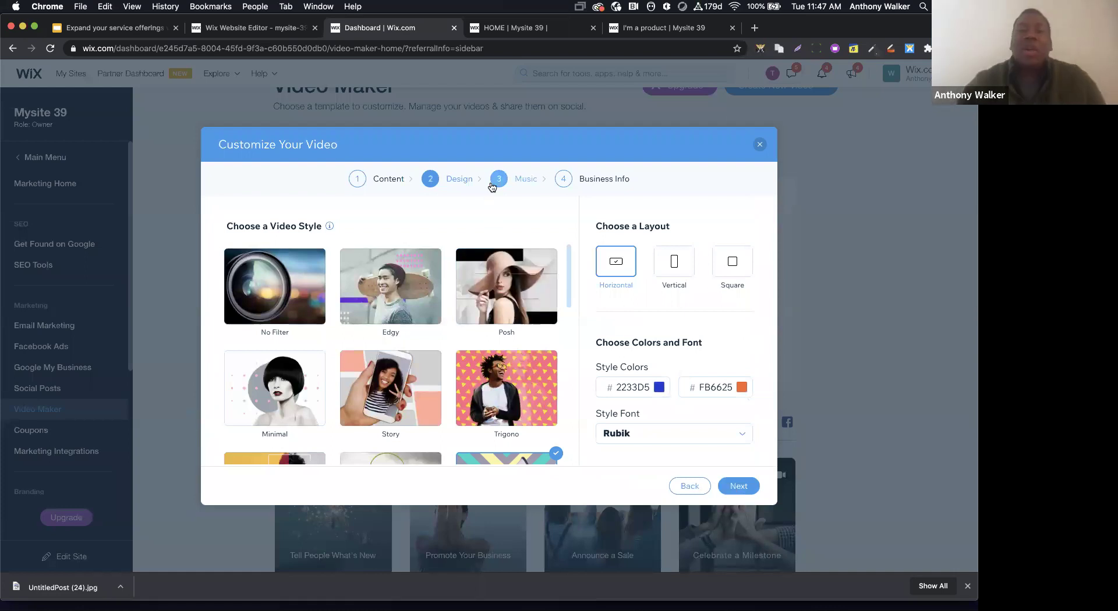
left_click(560, 185)
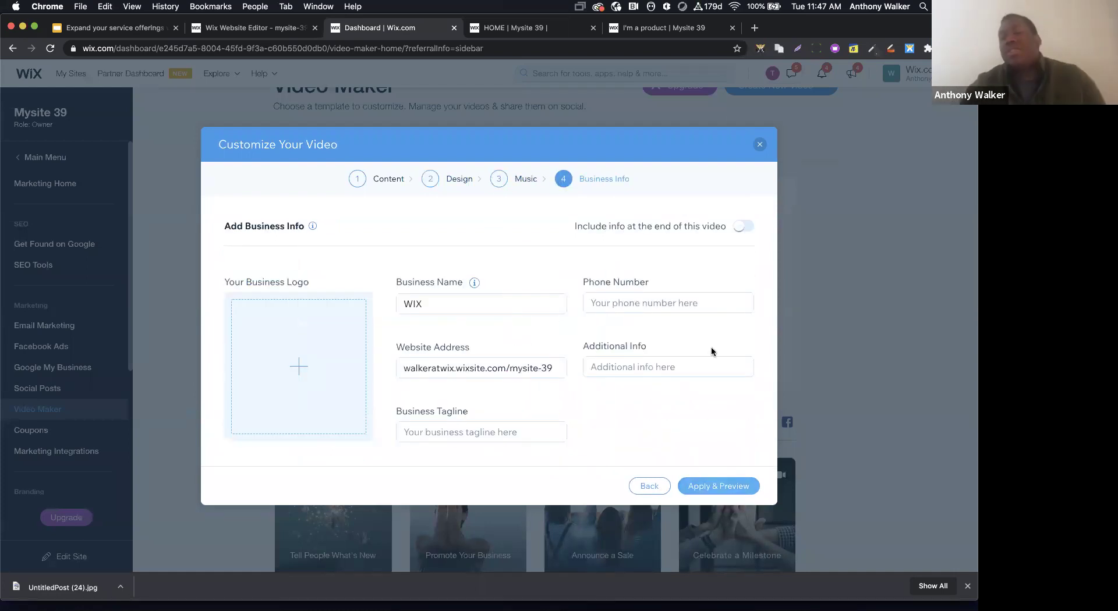
left_click(704, 487)
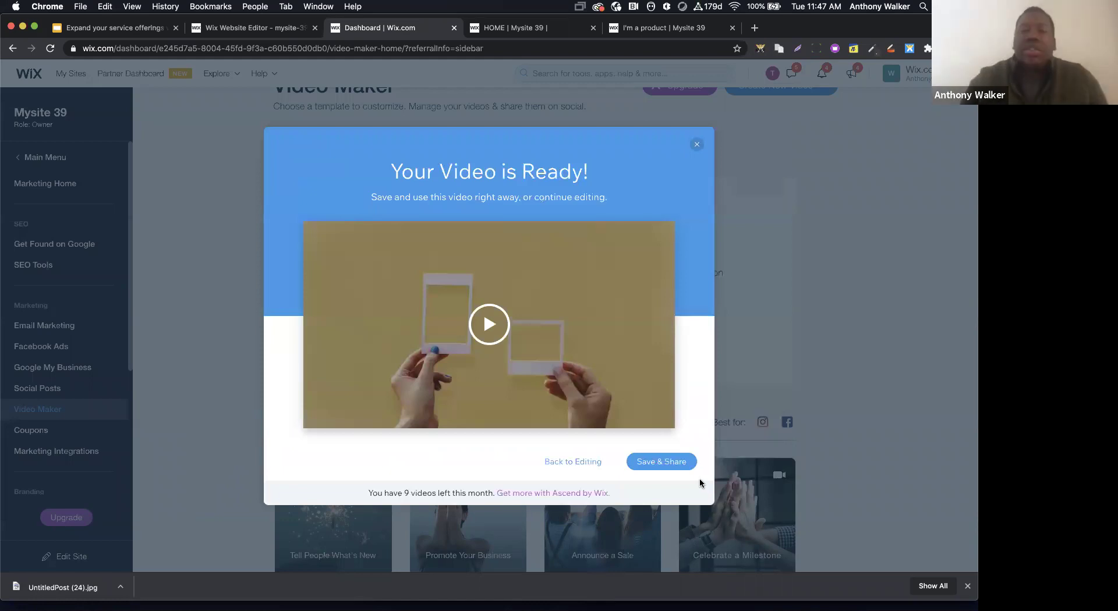
left_click(466, 310)
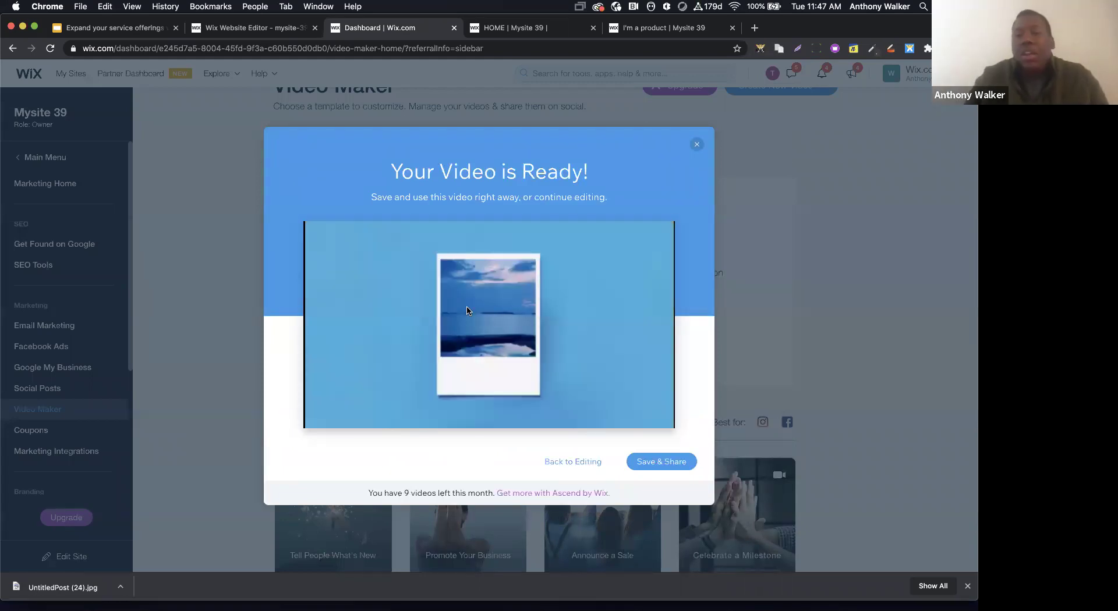
left_click(656, 466)
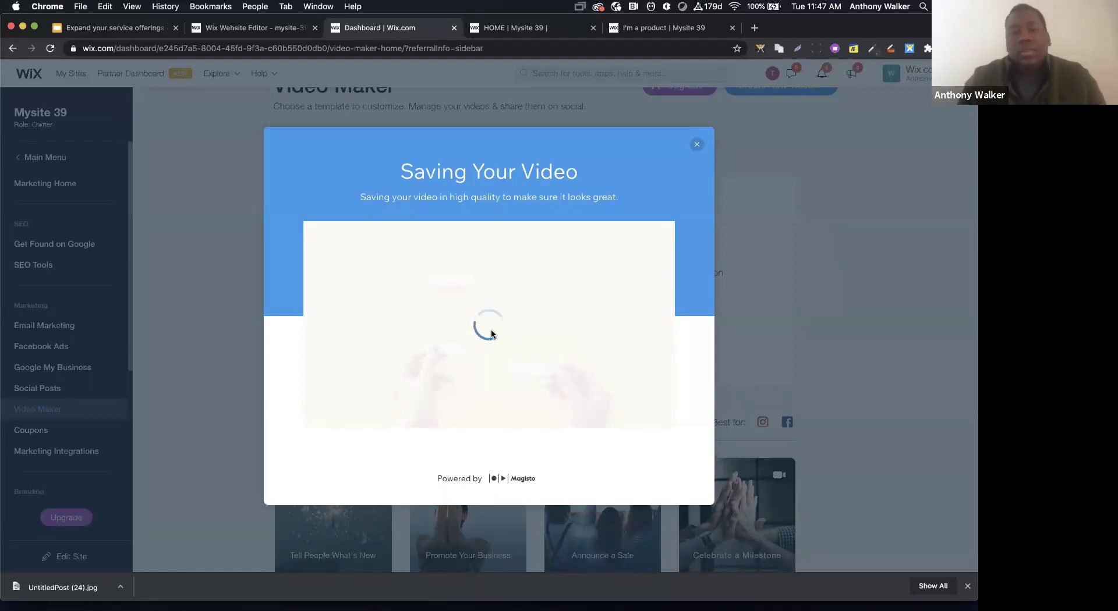
Abandon the video that is being saved and leave the video creator
left_click(698, 143)
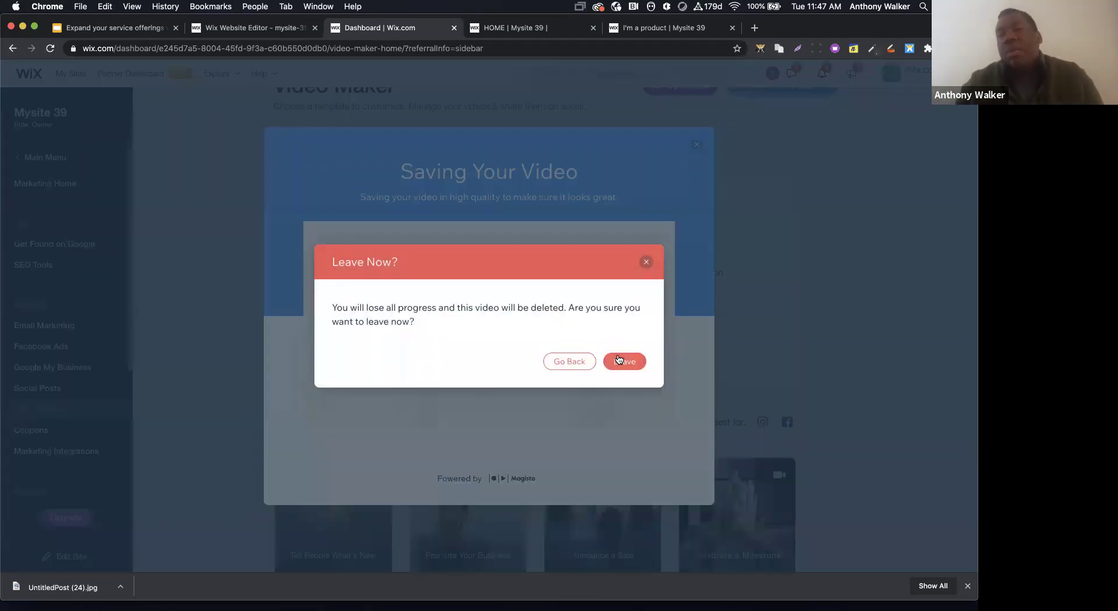
left_click(623, 362)
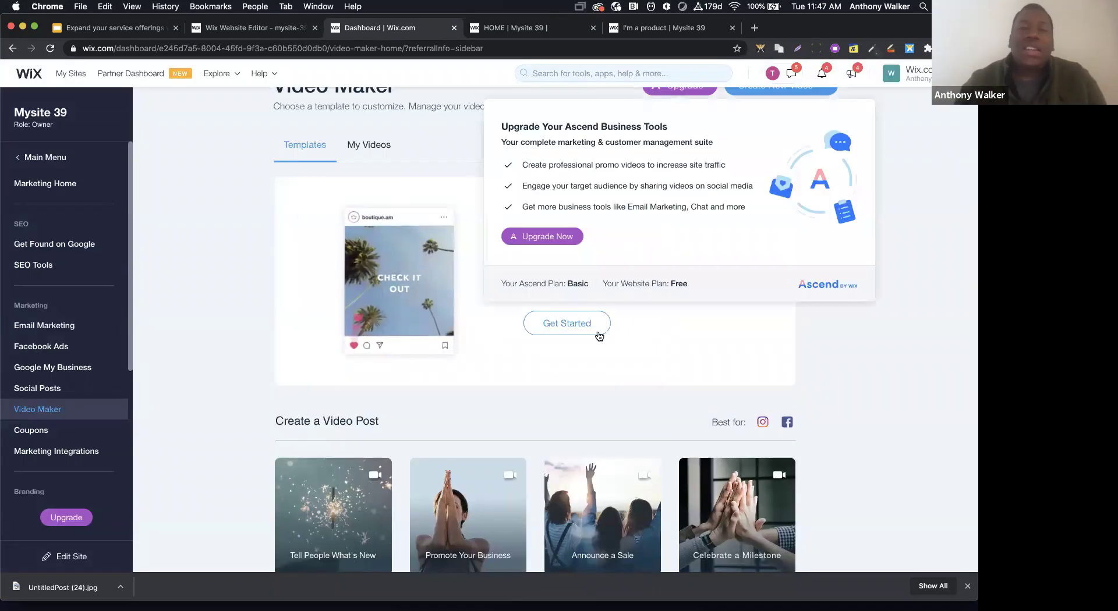
Look through the Video Maker's post, story and landscape templates and check the list of own videos
scroll(686, 346, "down", 8)
scroll(688, 348, "up", 9)
scroll(688, 348, "down", 10)
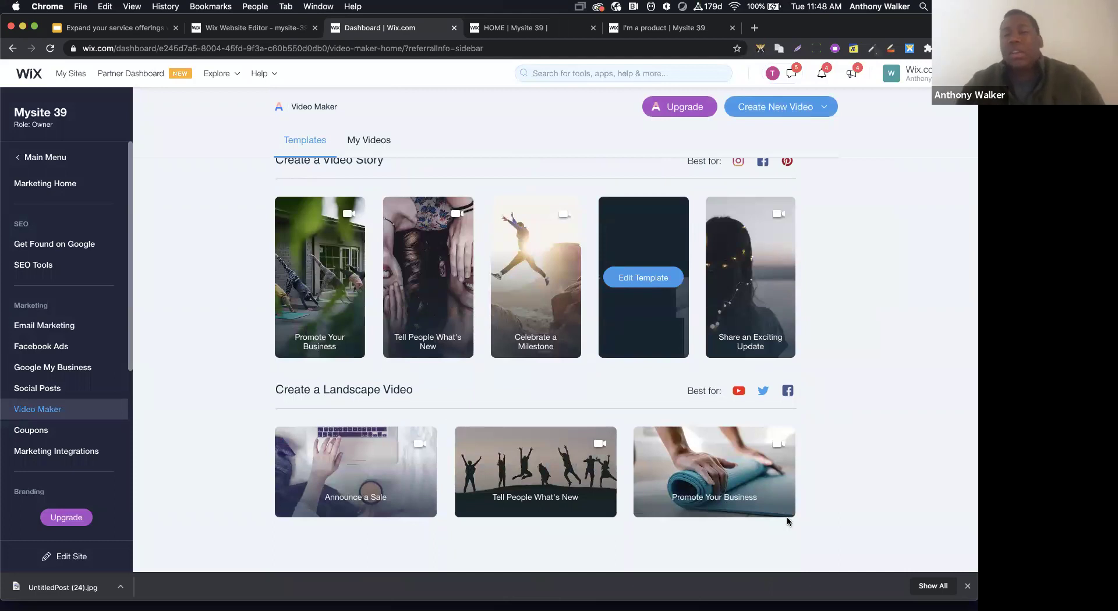
mouse_move(737, 447)
scroll(737, 447, "up", 10)
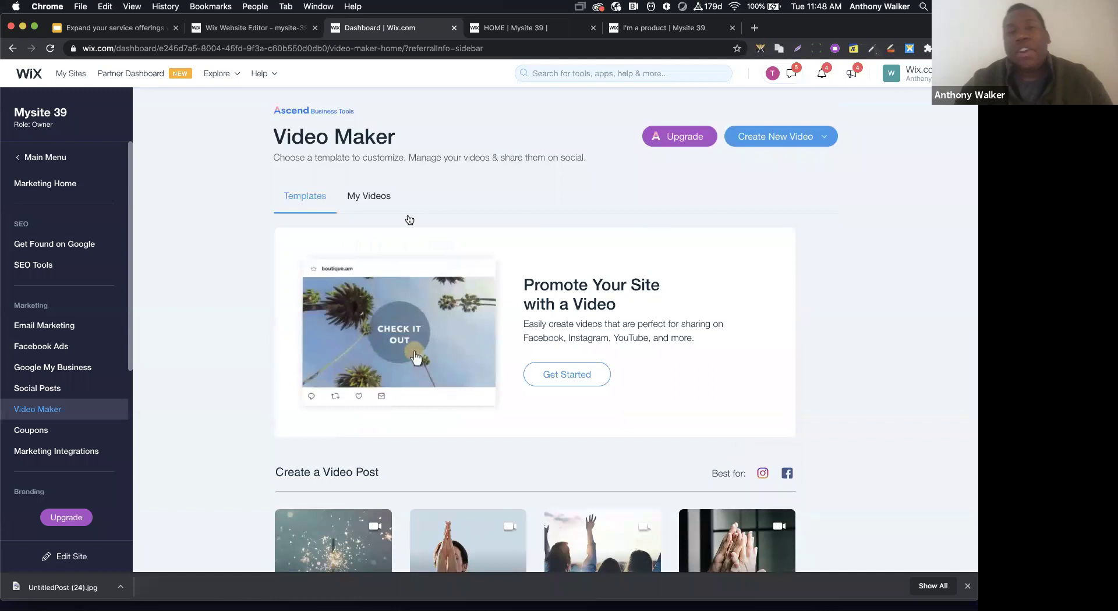
left_click(370, 195)
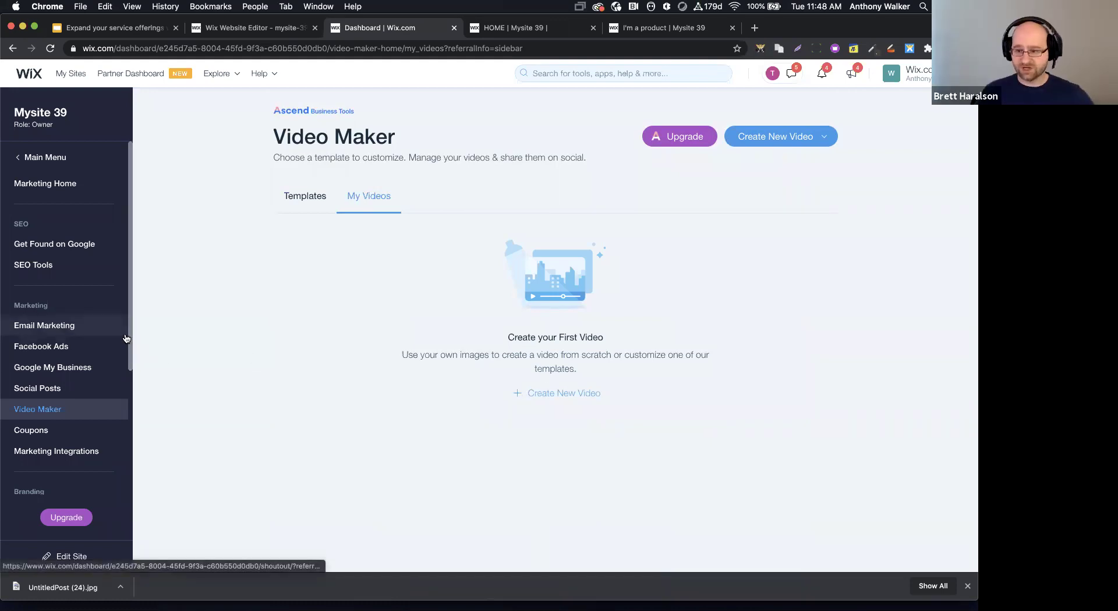
Open Marketing Integrations and look through the third-party tools that can be connected to the site
scroll(116, 337, "down", 3)
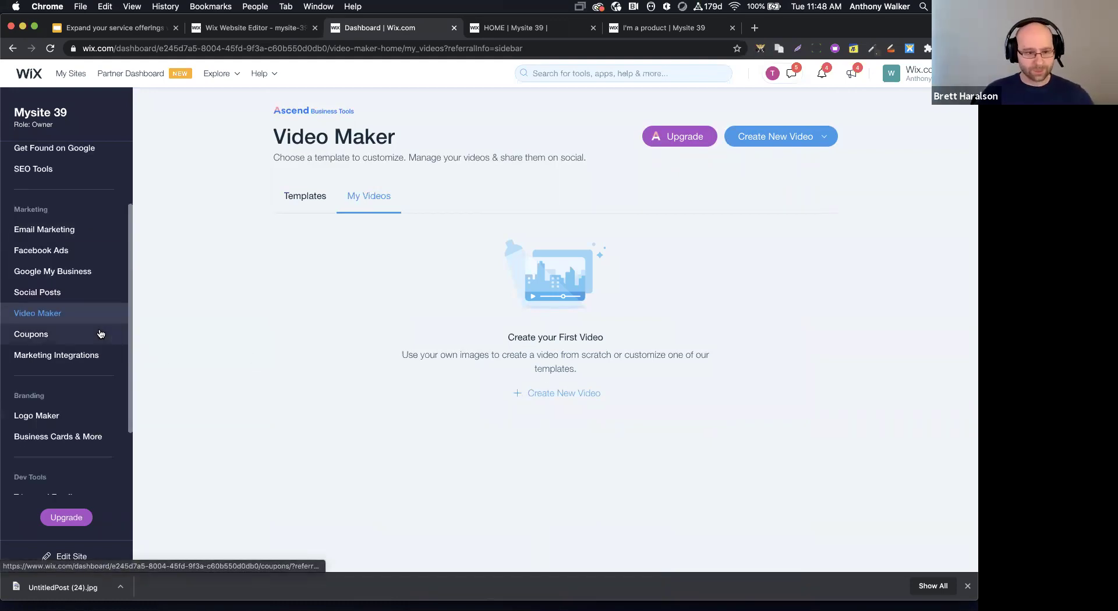
scroll(105, 401, "down", 1)
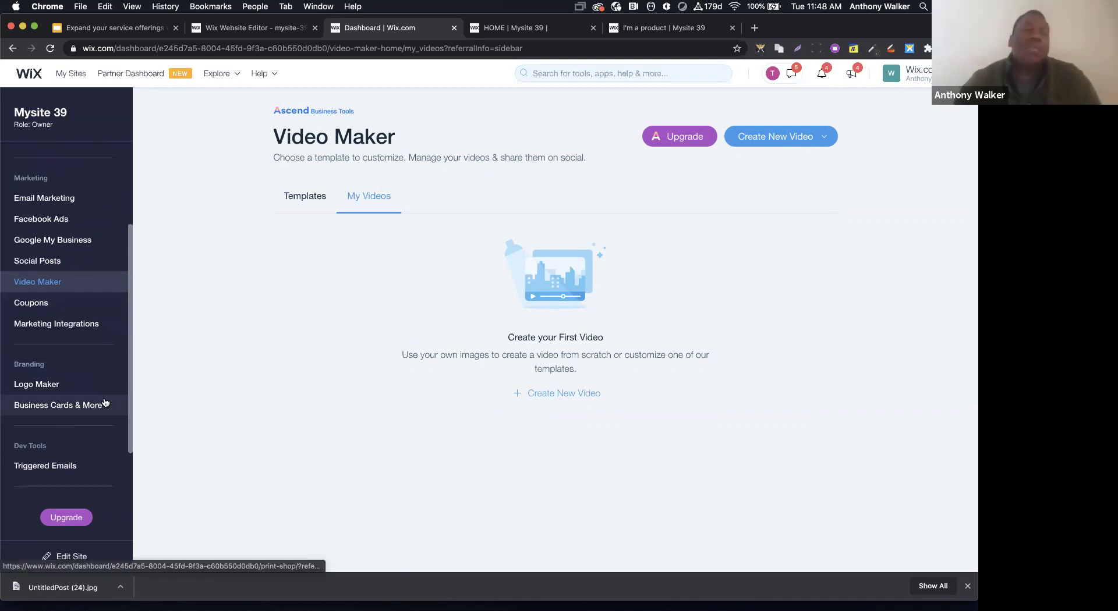
left_click(80, 329)
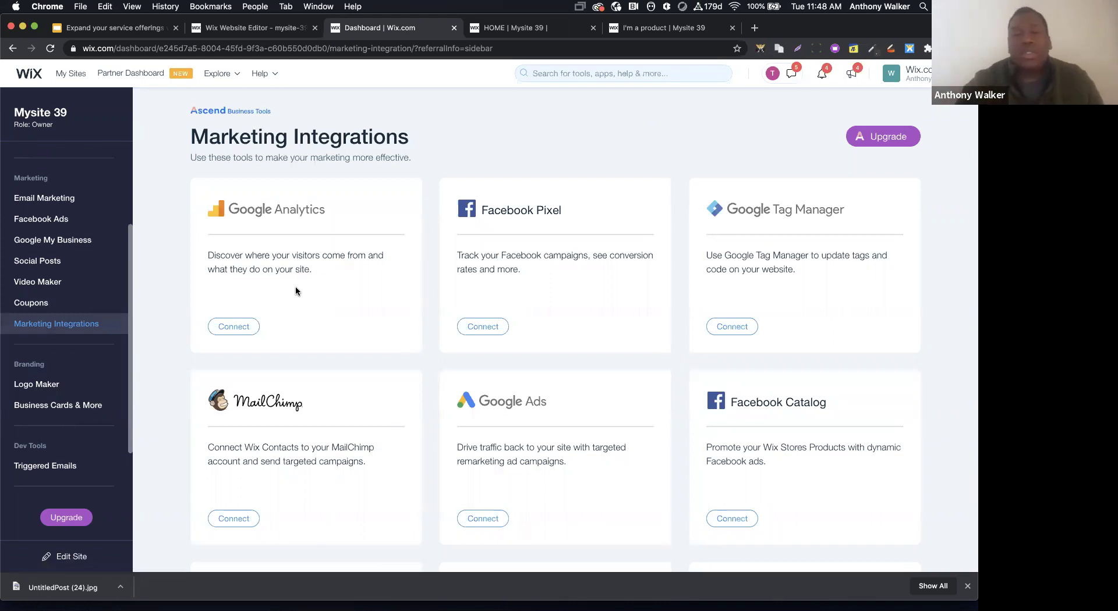
scroll(446, 334, "down", 5)
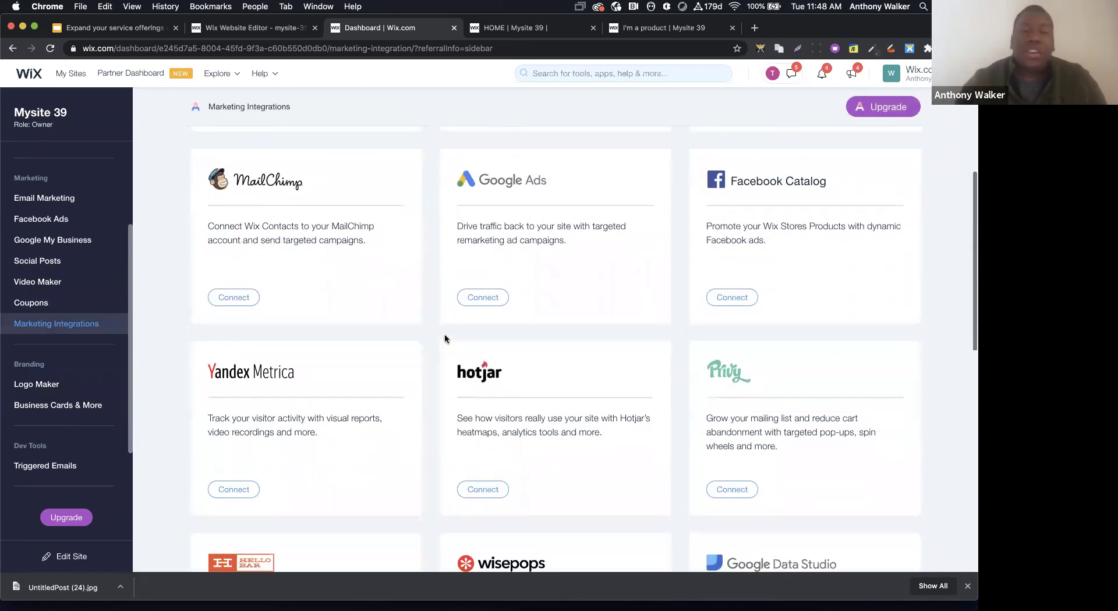
scroll(445, 339, "down", 10)
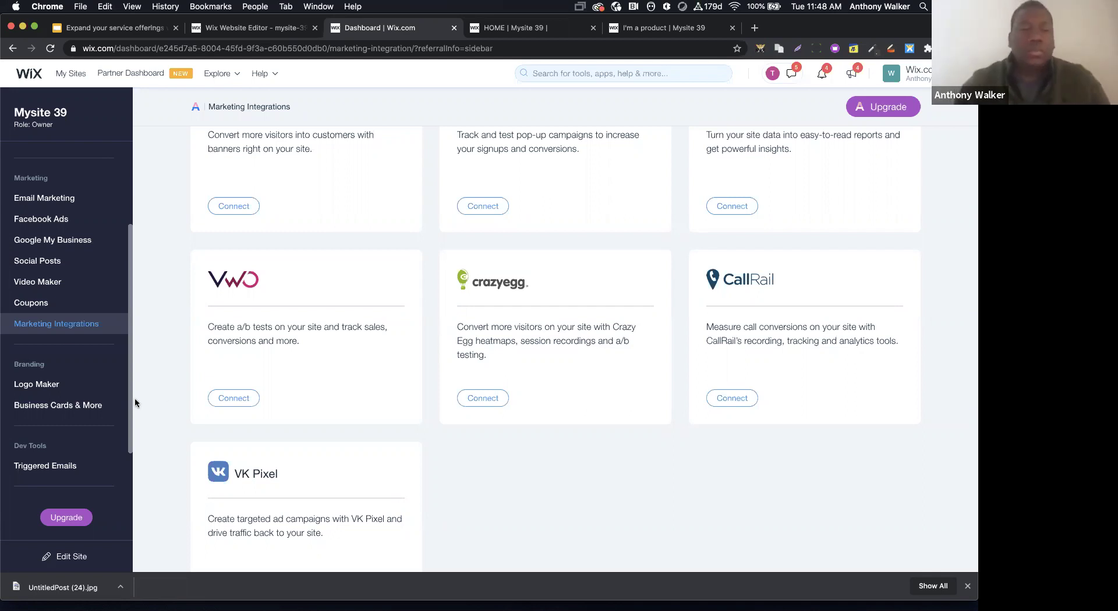
Start a new logo in the Logo Maker and enter the business name without a tagline
scroll(74, 347, "down", 2)
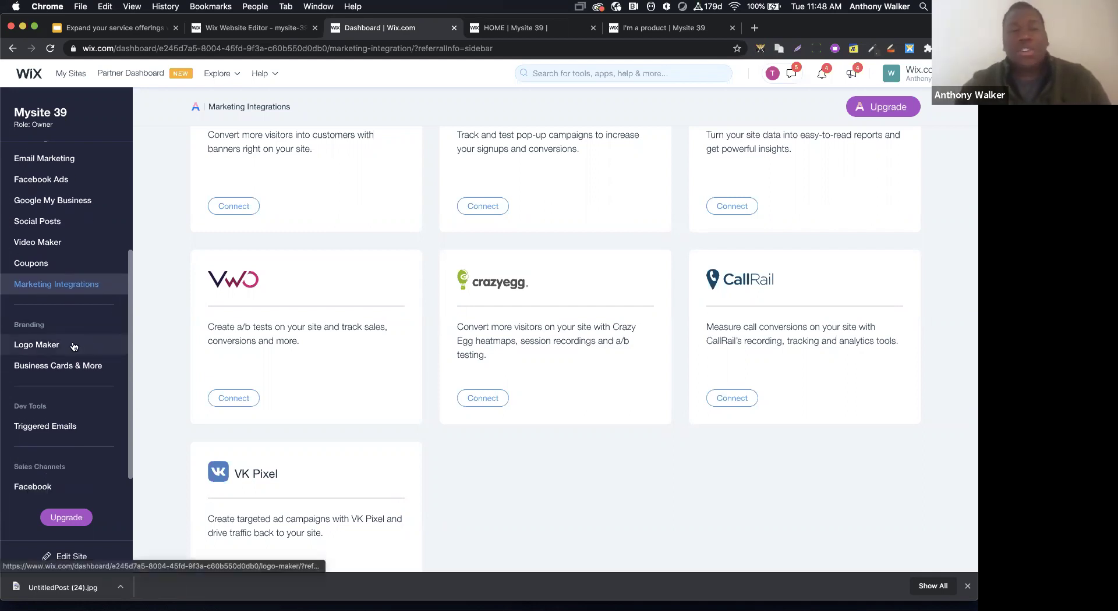
left_click(74, 346)
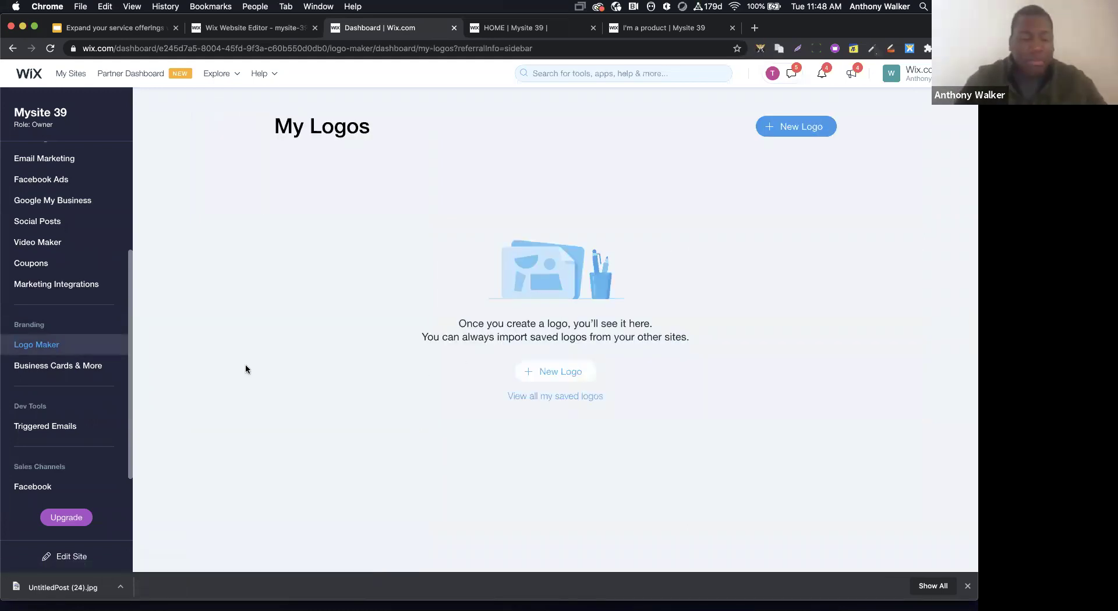
left_click(531, 373)
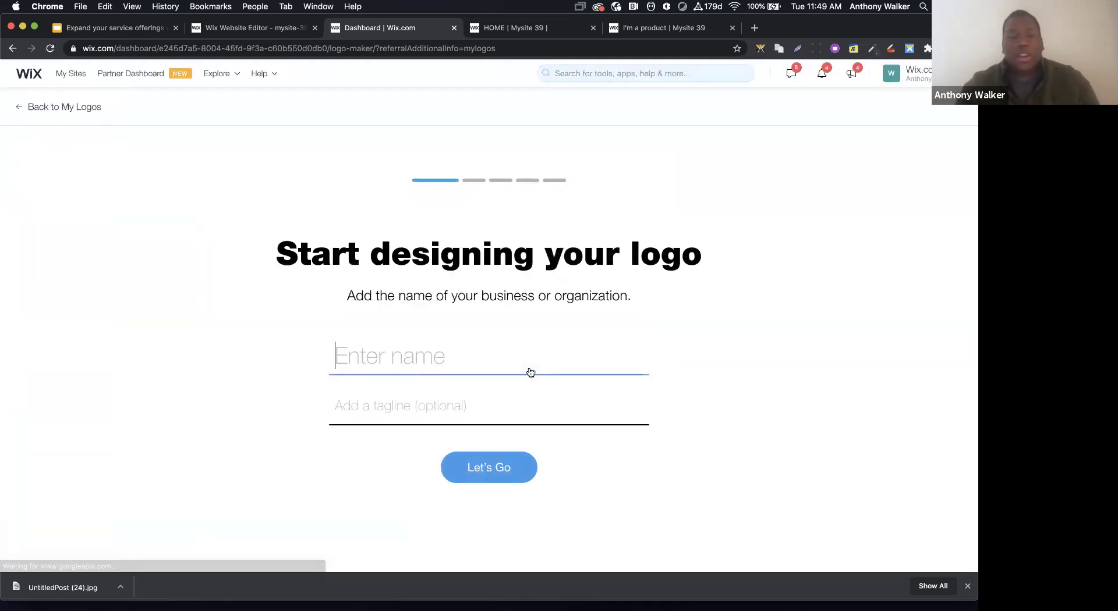
type("WALKER")
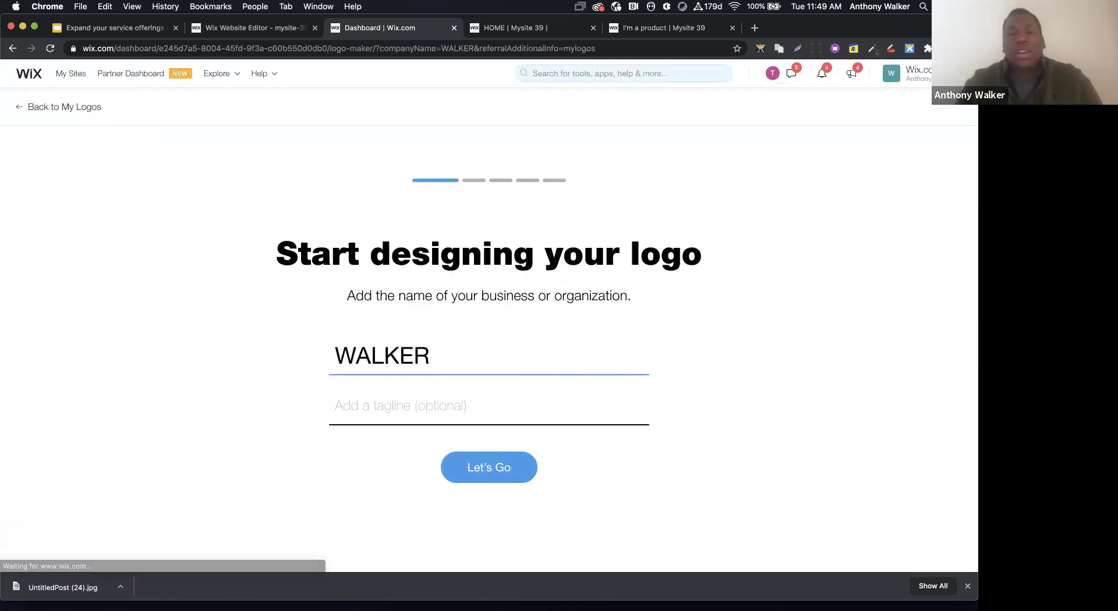
left_click(515, 469)
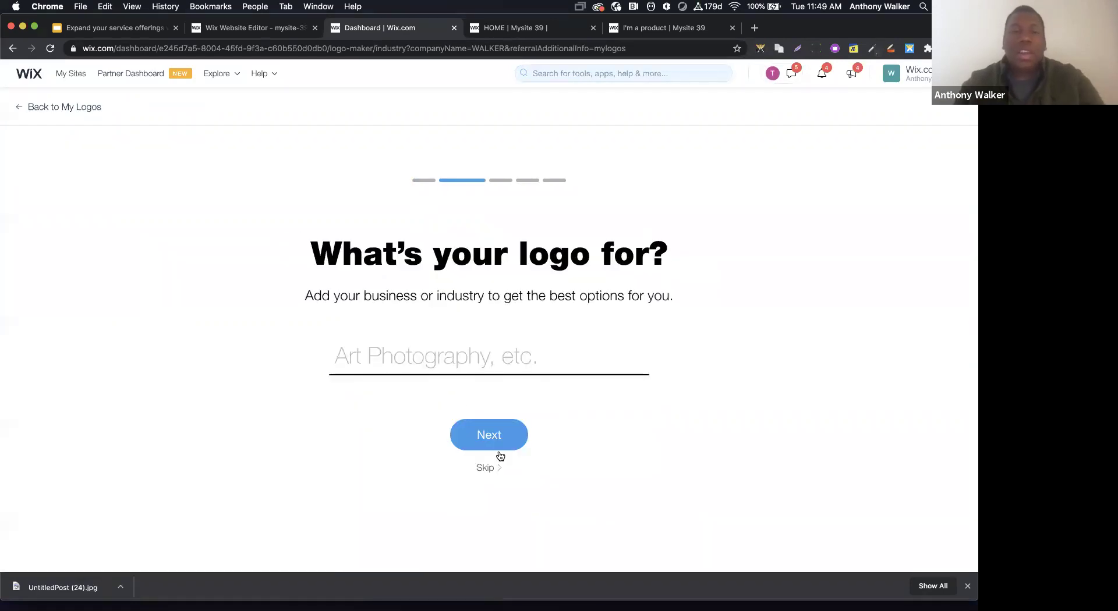
Enter design as the business or industry the logo is for and continue
left_click(443, 369)
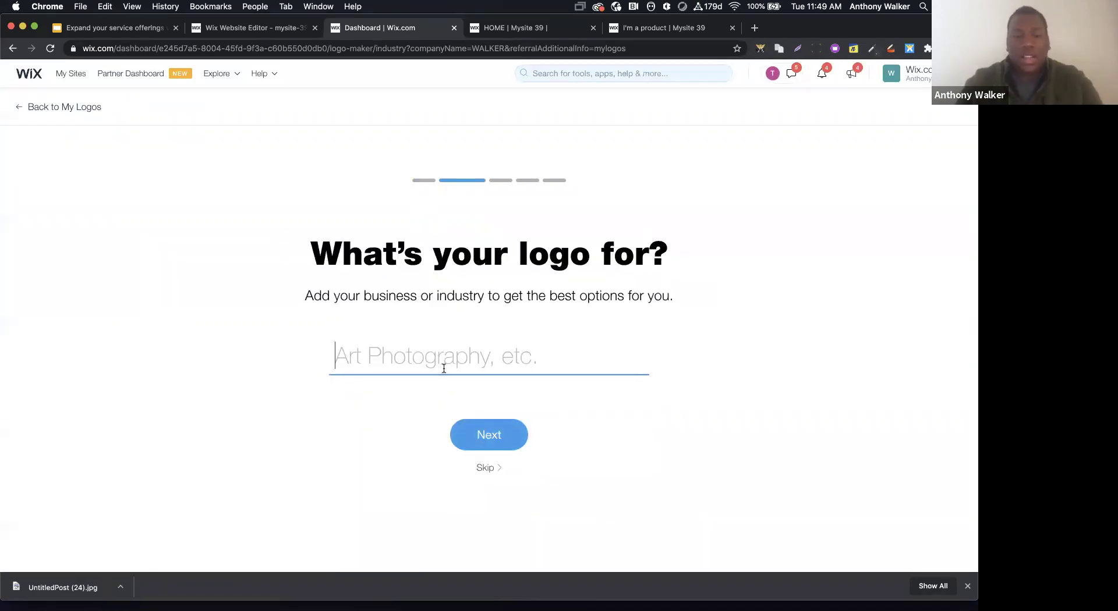
type("design")
left_click(477, 424)
left_click(489, 431)
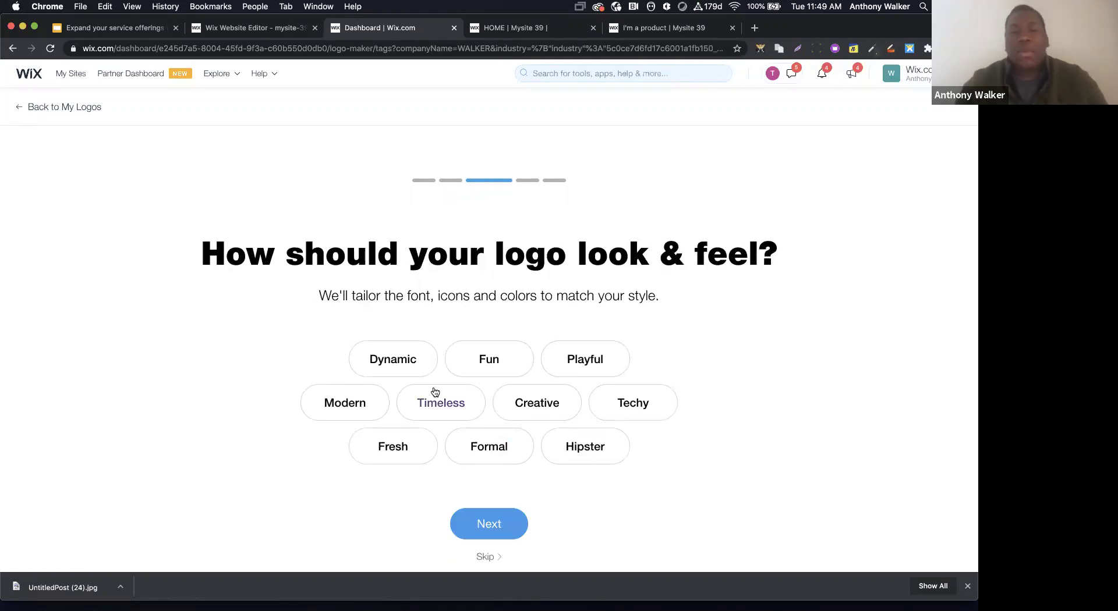
Choose Dynamic, Creative and Modern as the logo's look and feel and continue
left_click(400, 359)
left_click(537, 402)
left_click(360, 403)
left_click(509, 521)
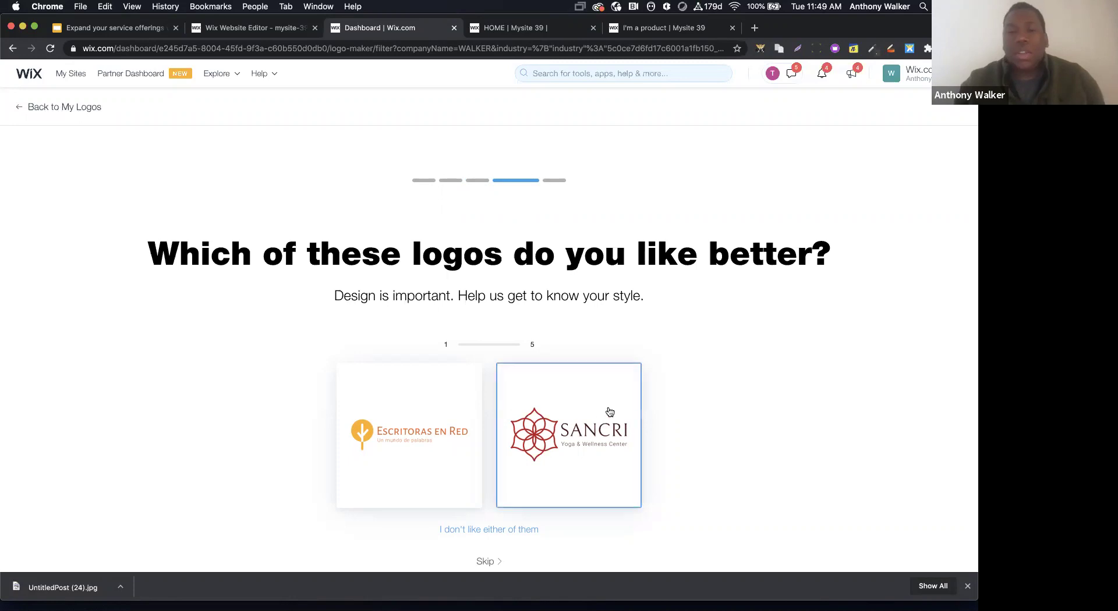
Pick the preferred sample logo in each of the five style comparisons
left_click(587, 419)
left_click(560, 403)
left_click(460, 404)
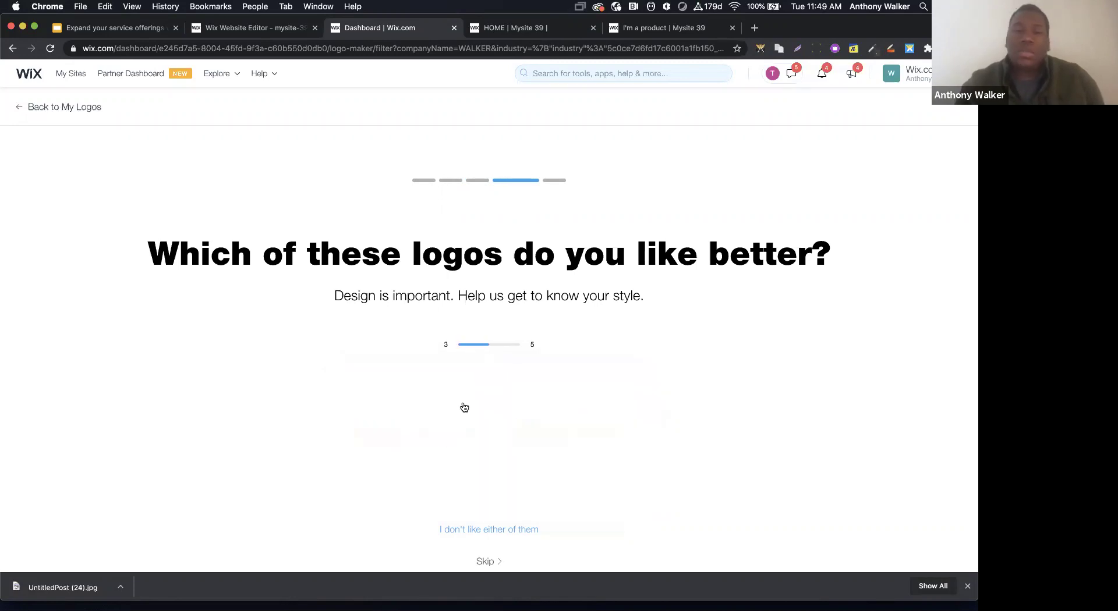
left_click(392, 405)
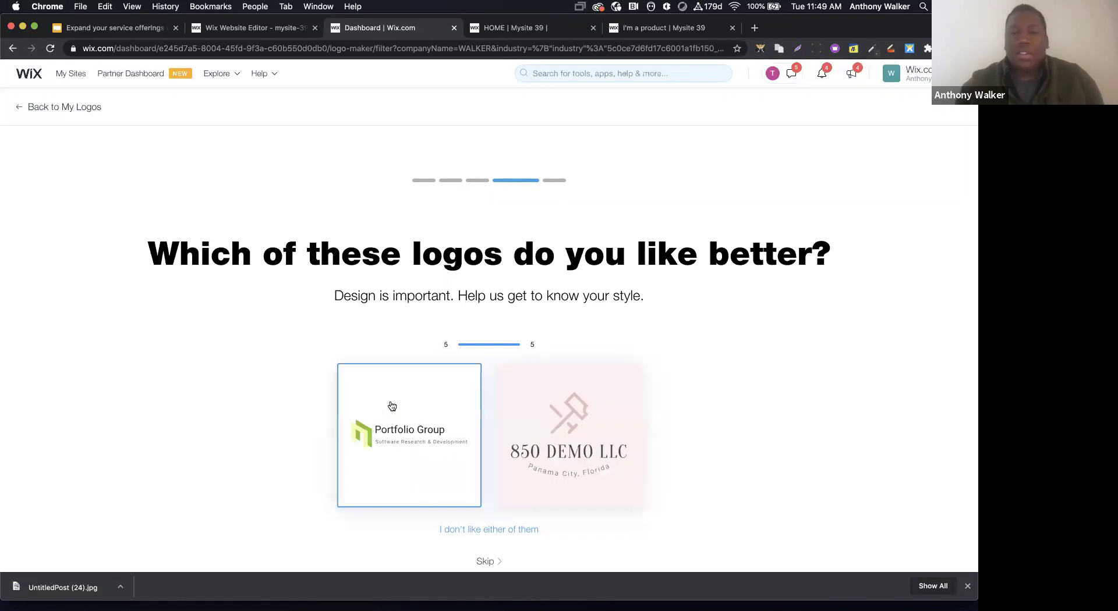
left_click(433, 402)
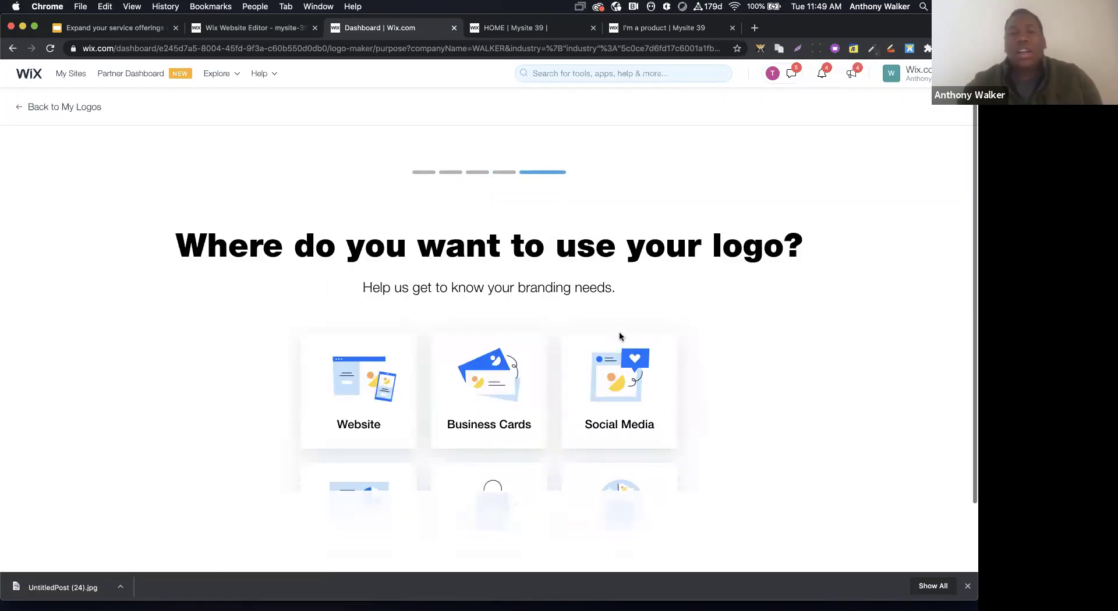
Choose Website as the place to use the logo and generate the logo suggestions
scroll(621, 336, "down", 3)
left_click(404, 317)
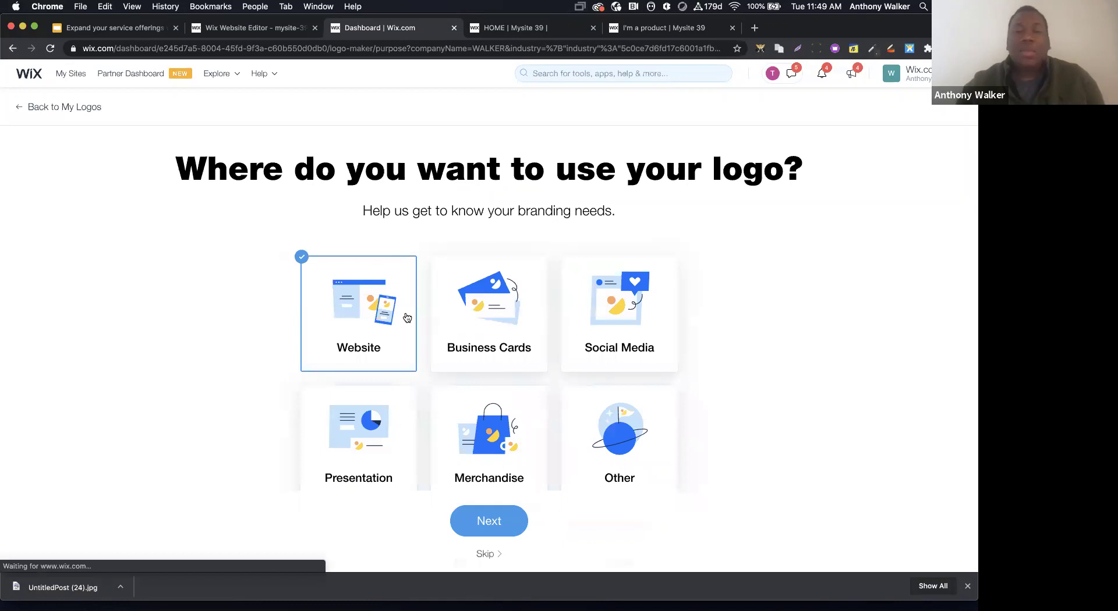
left_click(473, 515)
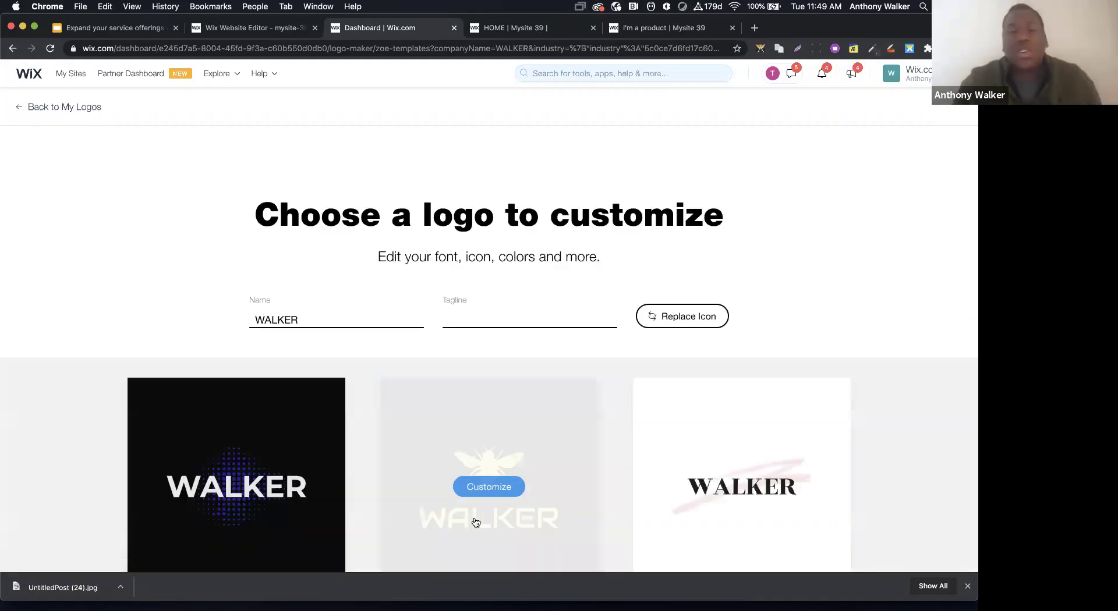
Browse the suggested logos and open the black design with the white hexagon-and-triangle icon for customizing
scroll(584, 374, "down", 5)
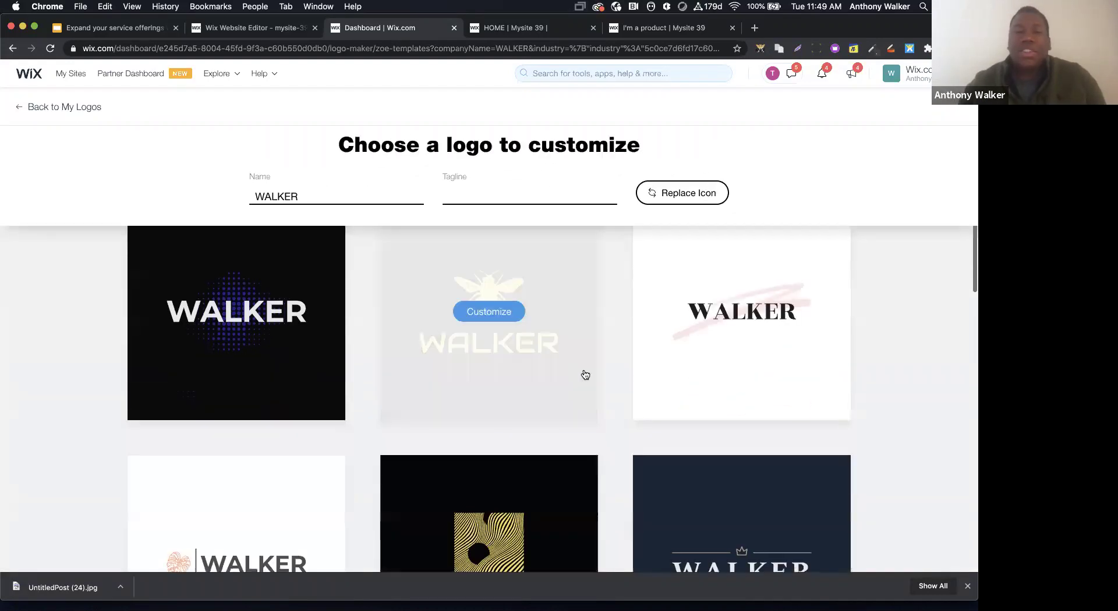
scroll(585, 374, "up", 5)
scroll(586, 374, "down", 5)
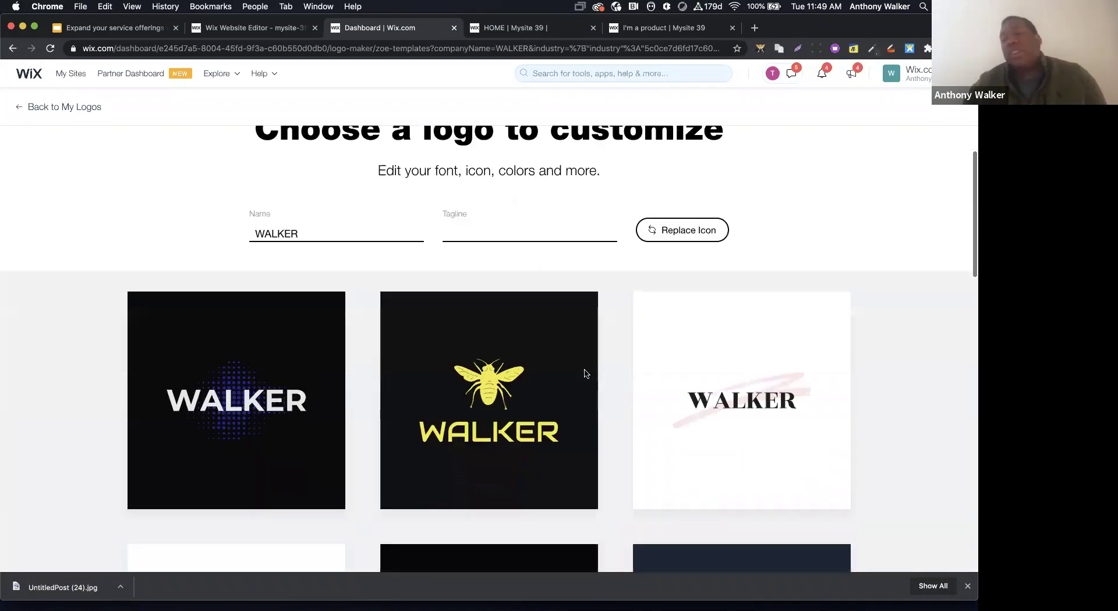
scroll(585, 374, "down", 4)
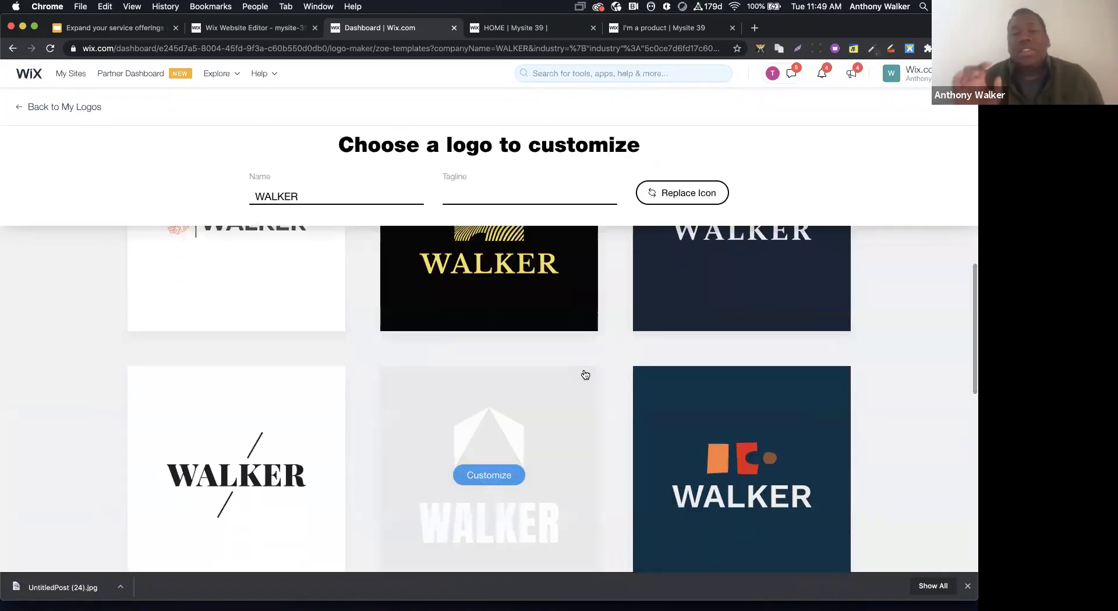
scroll(962, 400, "down", 2)
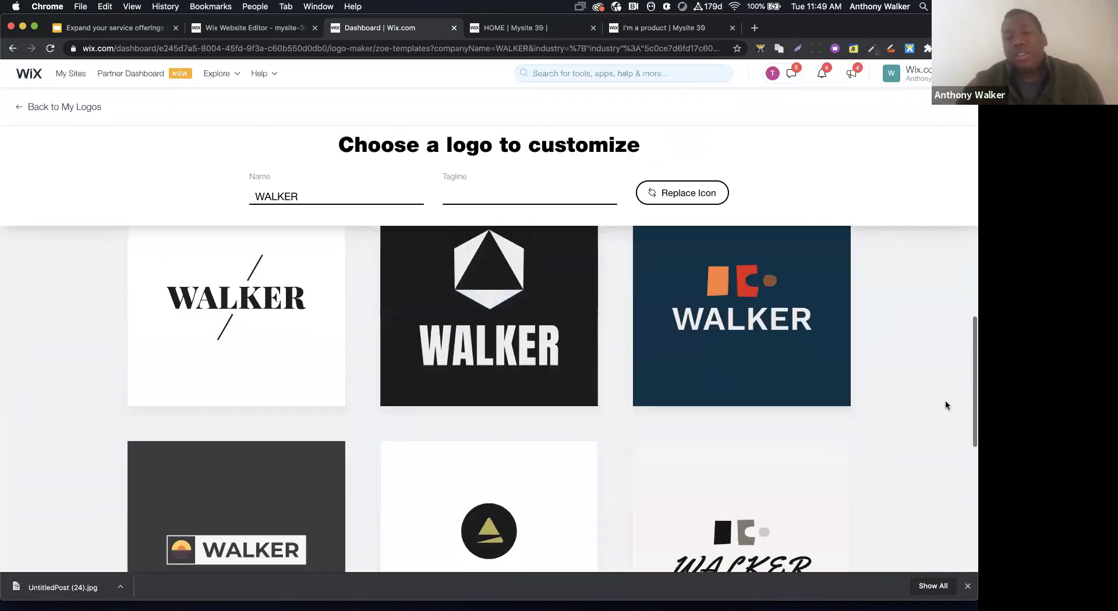
scroll(945, 402, "down", 2)
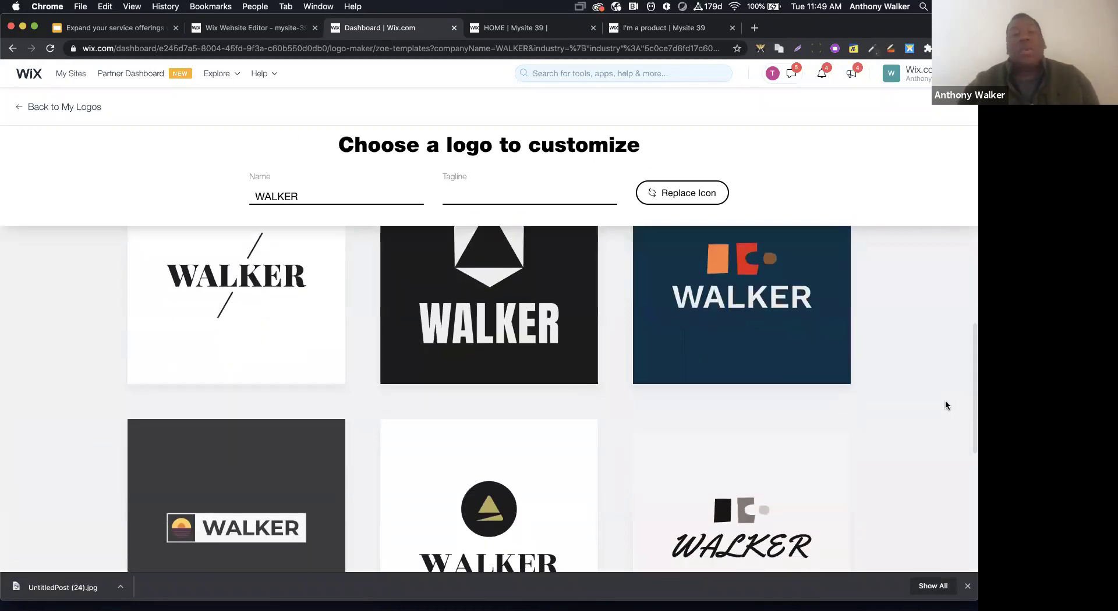
scroll(922, 385, "down", 4)
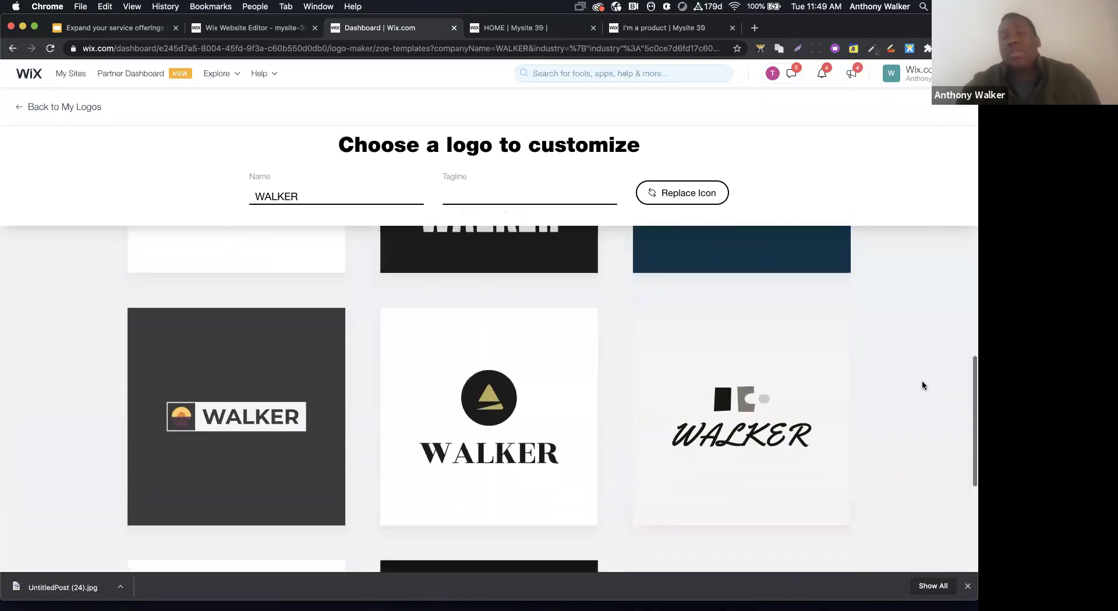
scroll(921, 384, "up", 7)
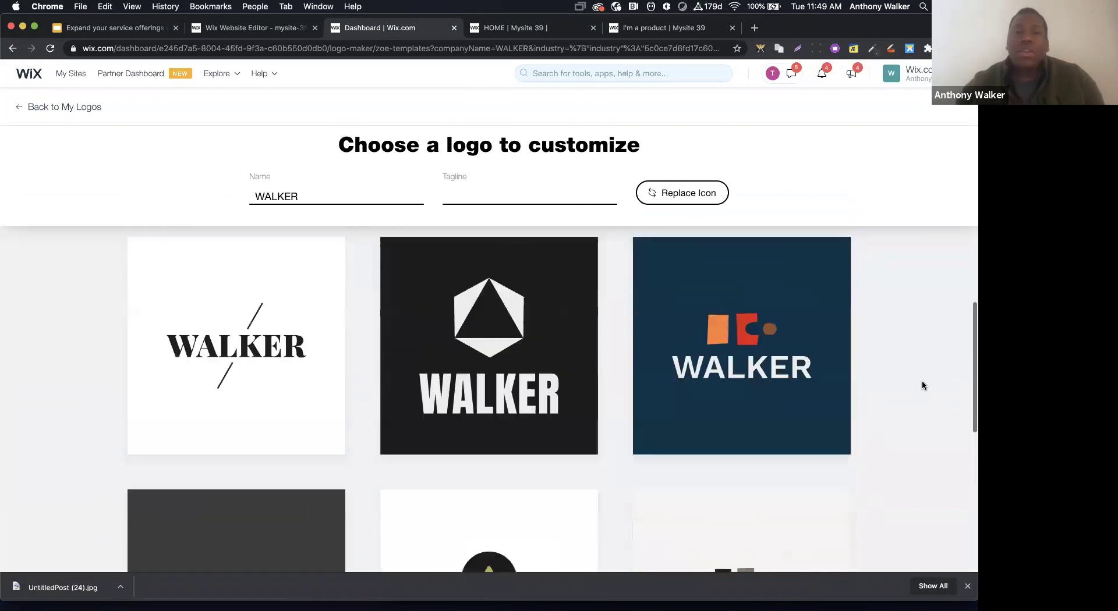
left_click(504, 396)
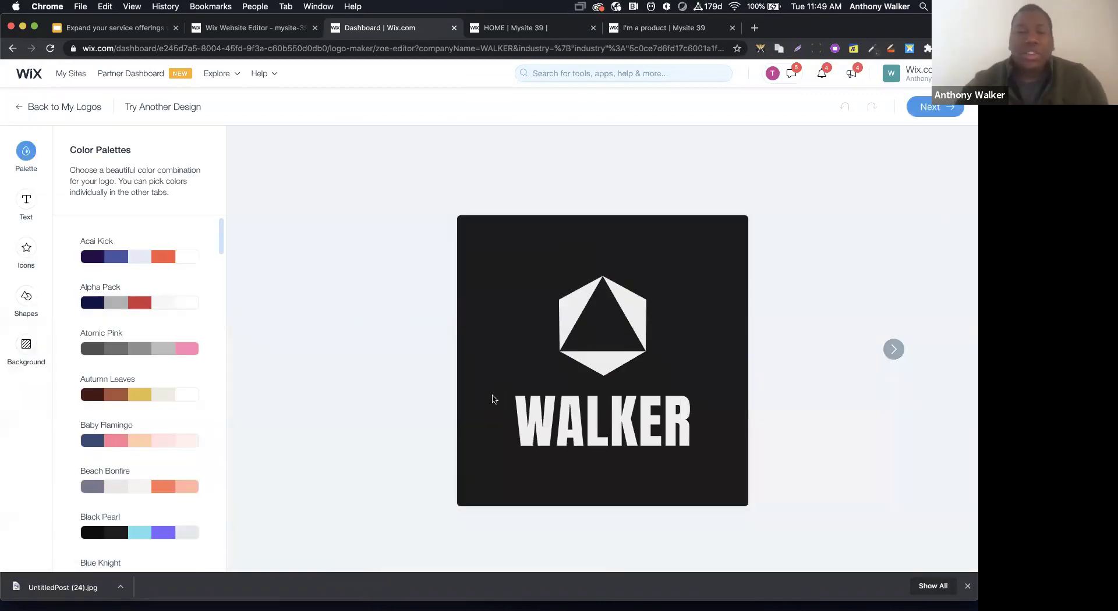
Apply the Black Pearl color palette to the logo and delete its hexagon icon
scroll(171, 373, "down", 3)
left_click(172, 374)
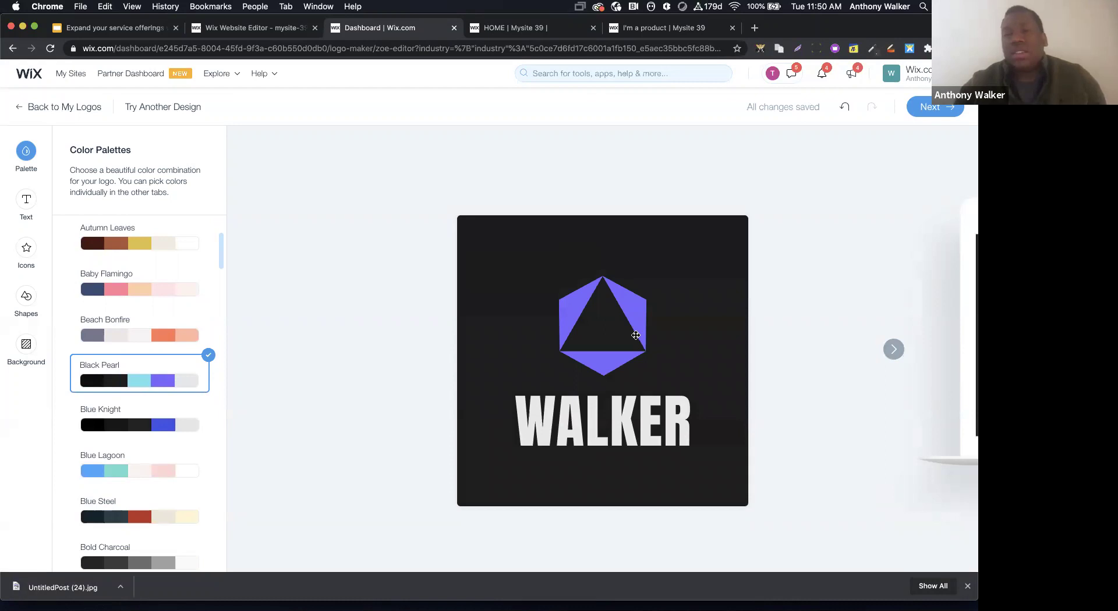
mouse_move(619, 323)
left_mouse_down()
mouse_move(497, 346)
mouse_move(524, 327)
mouse_move(637, 329)
mouse_move(617, 325)
left_mouse_up()
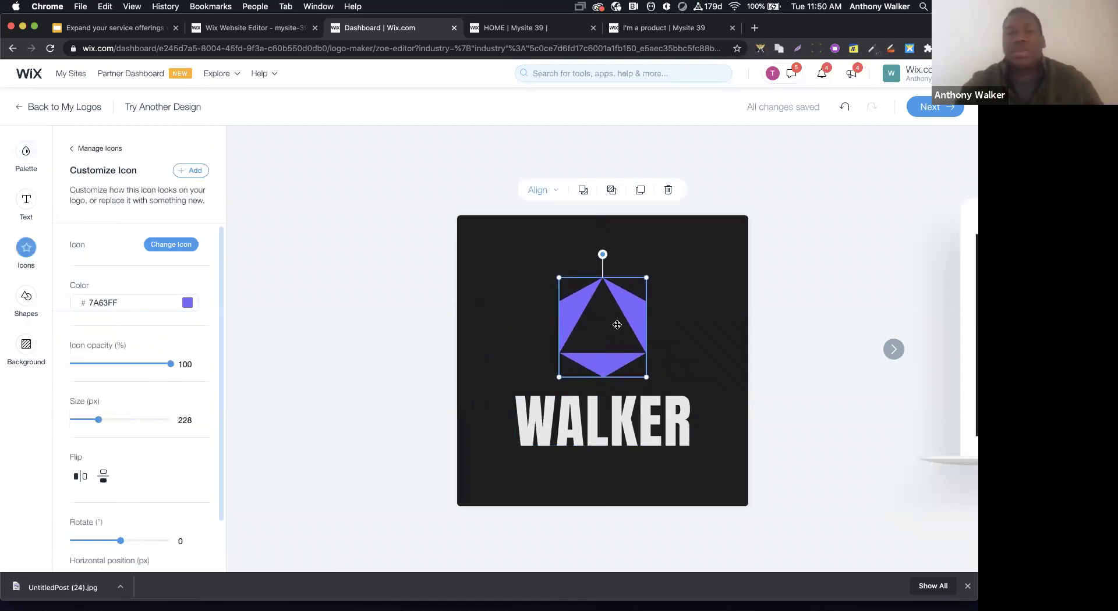
left_click(669, 191)
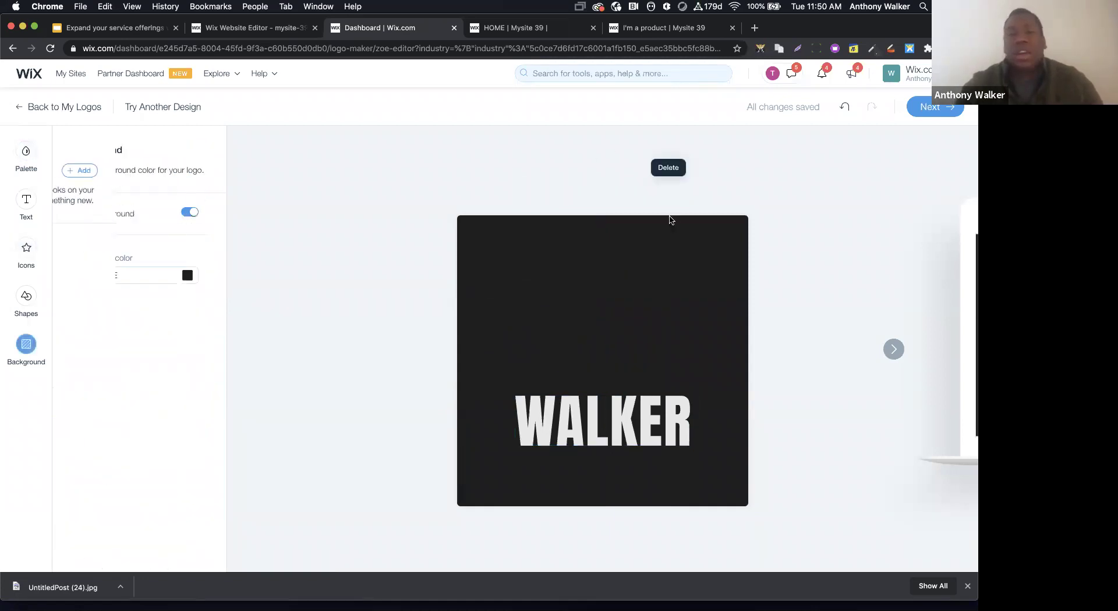
Add a square shape above the logo text, and undo the edits back to before the hexagon icon was deleted
left_click(26, 248)
left_click(29, 294)
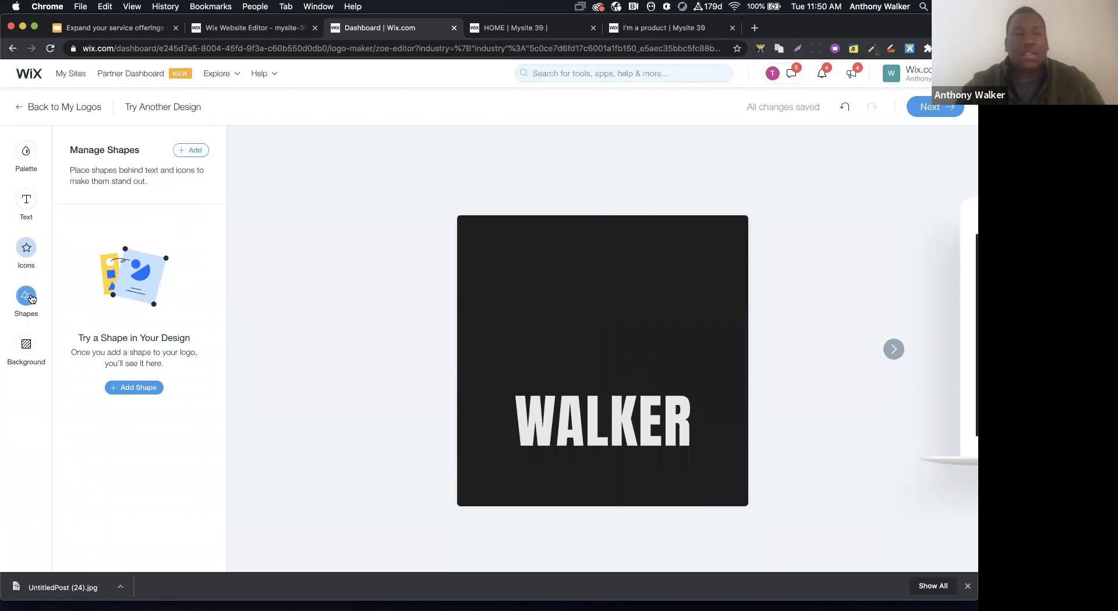
left_click(140, 388)
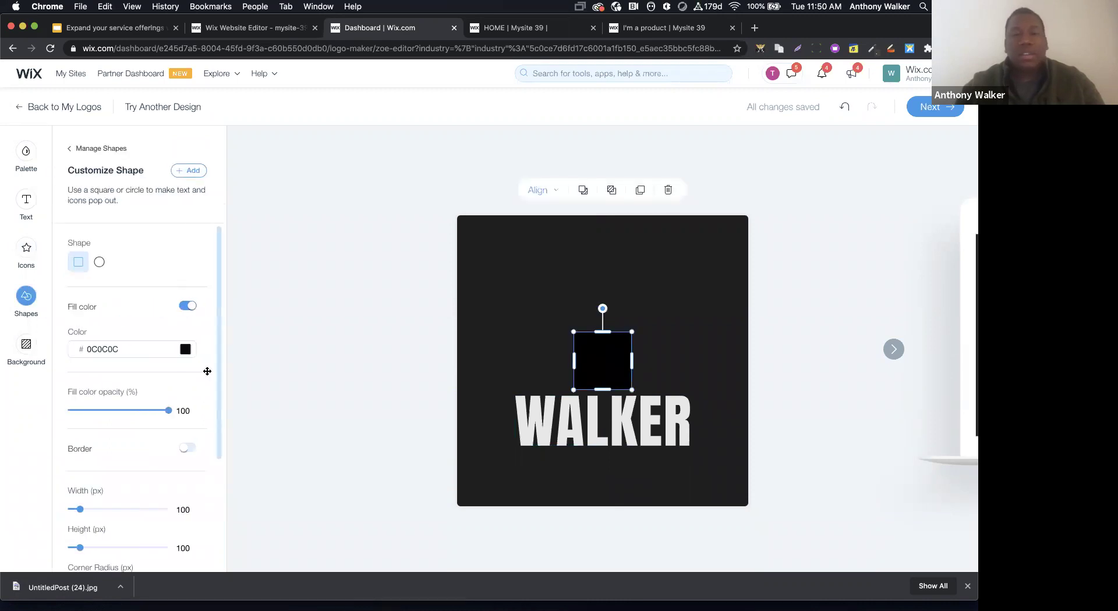
mouse_move(604, 371)
left_mouse_down()
mouse_move(498, 347)
mouse_move(587, 331)
mouse_move(616, 360)
mouse_move(604, 360)
left_mouse_up()
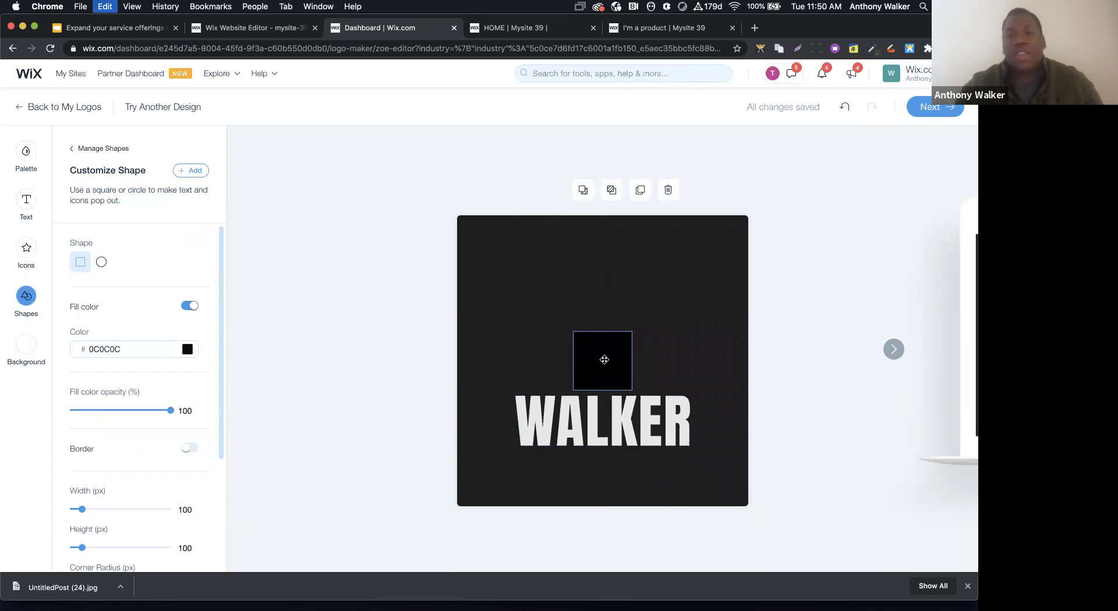
key("super+z")
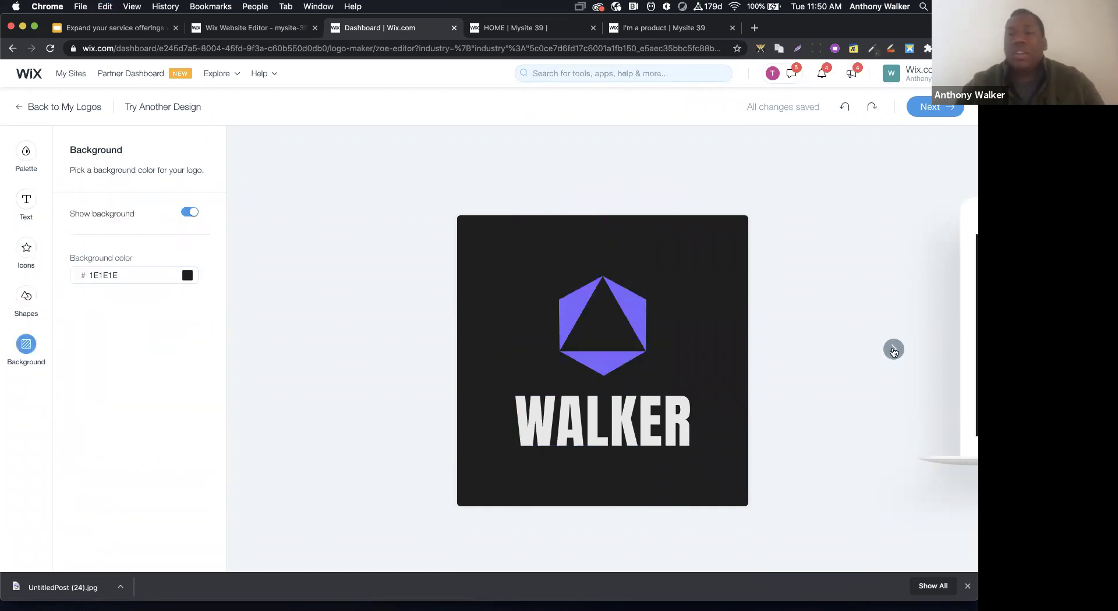
Preview the logo on the website, social media, business card and merchandise mockups, and return to the logo itself
left_click(894, 350)
left_click(894, 350)
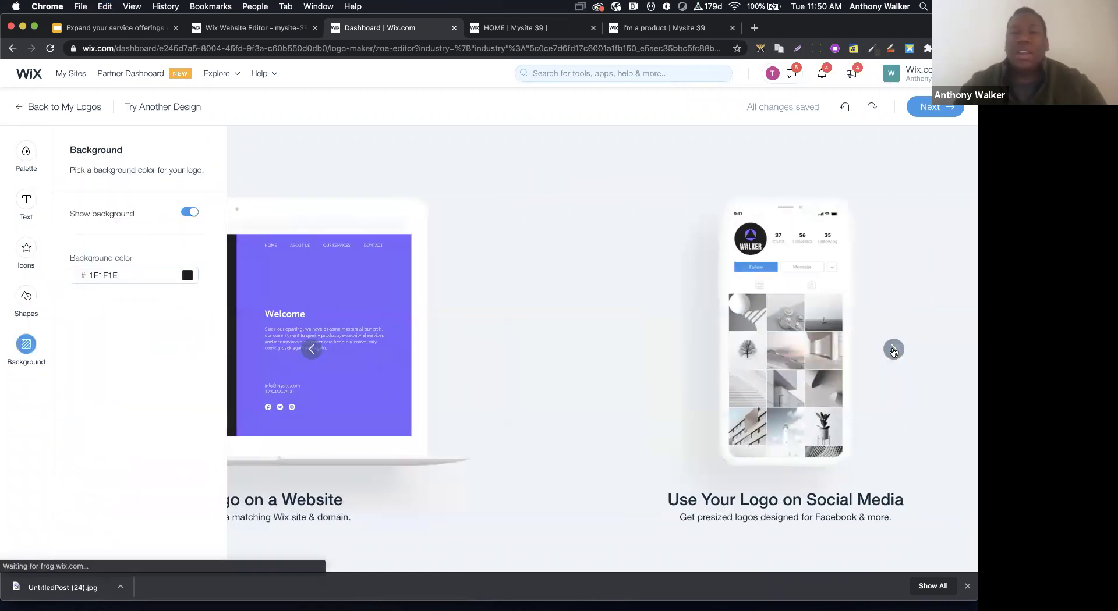
left_click(893, 350)
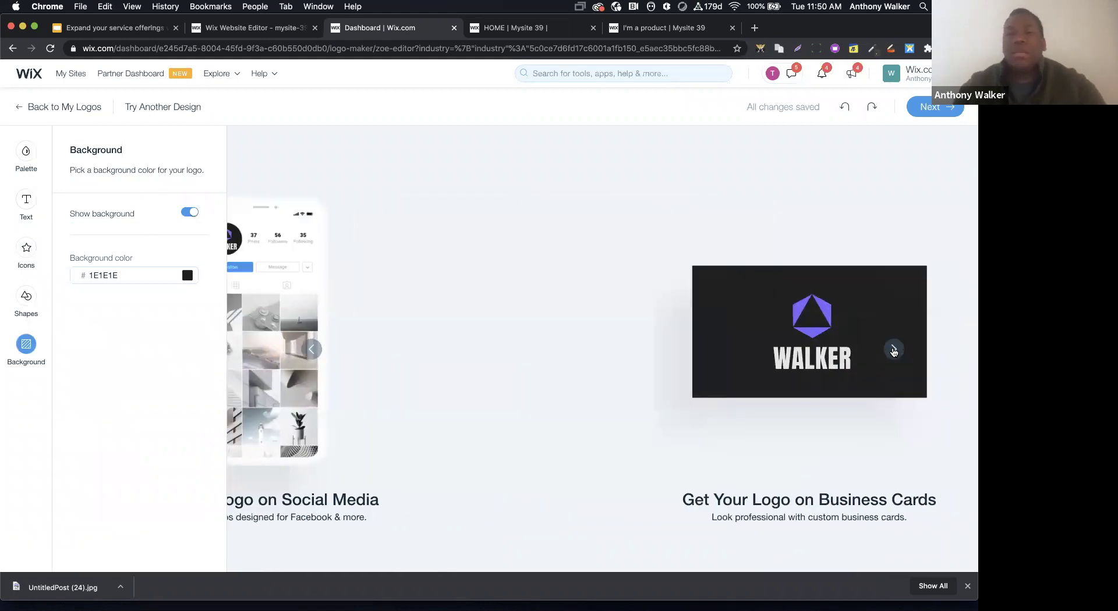
left_click(893, 350)
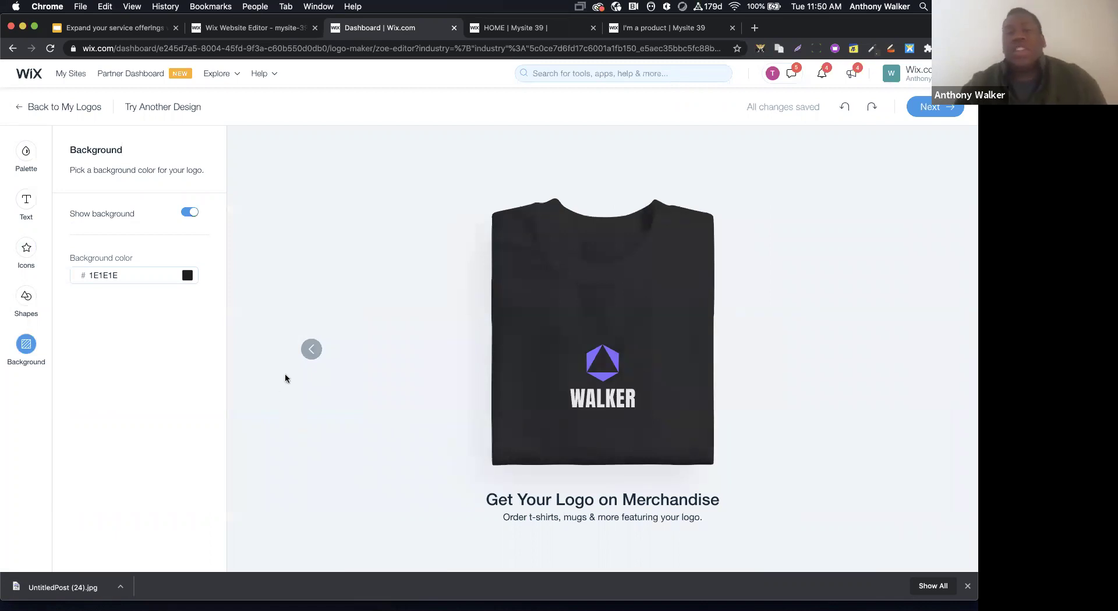
left_click(311, 349)
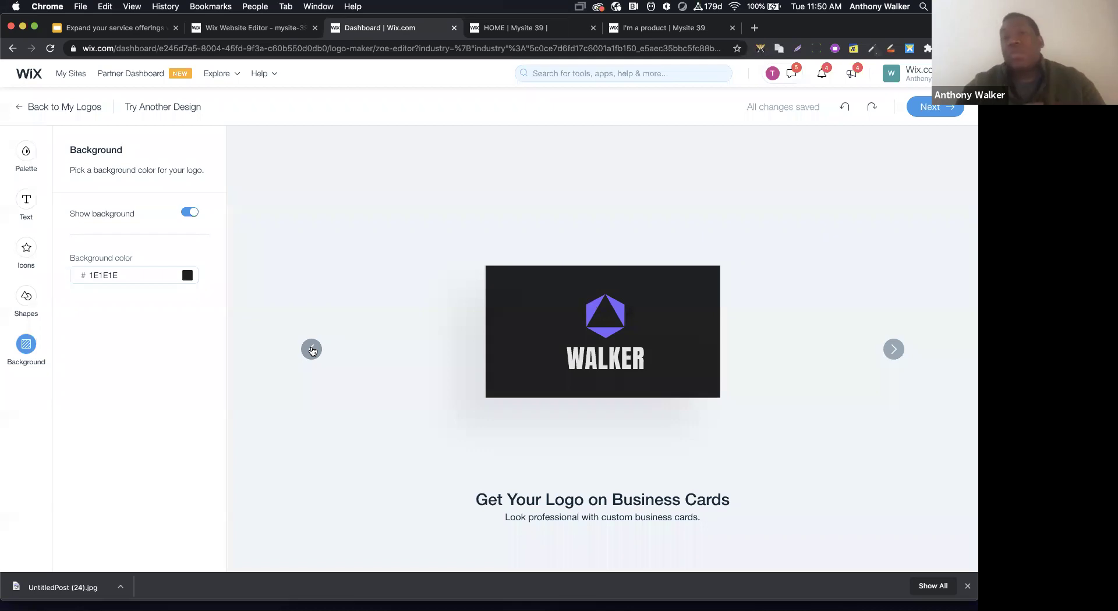
left_click(312, 349)
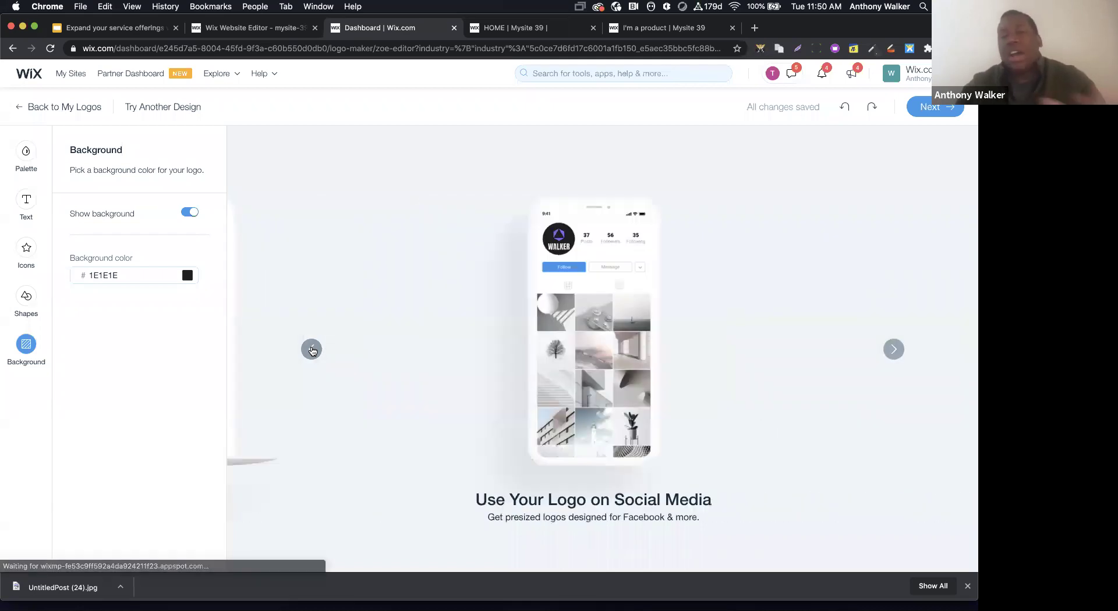
left_click(311, 349)
left_click(311, 350)
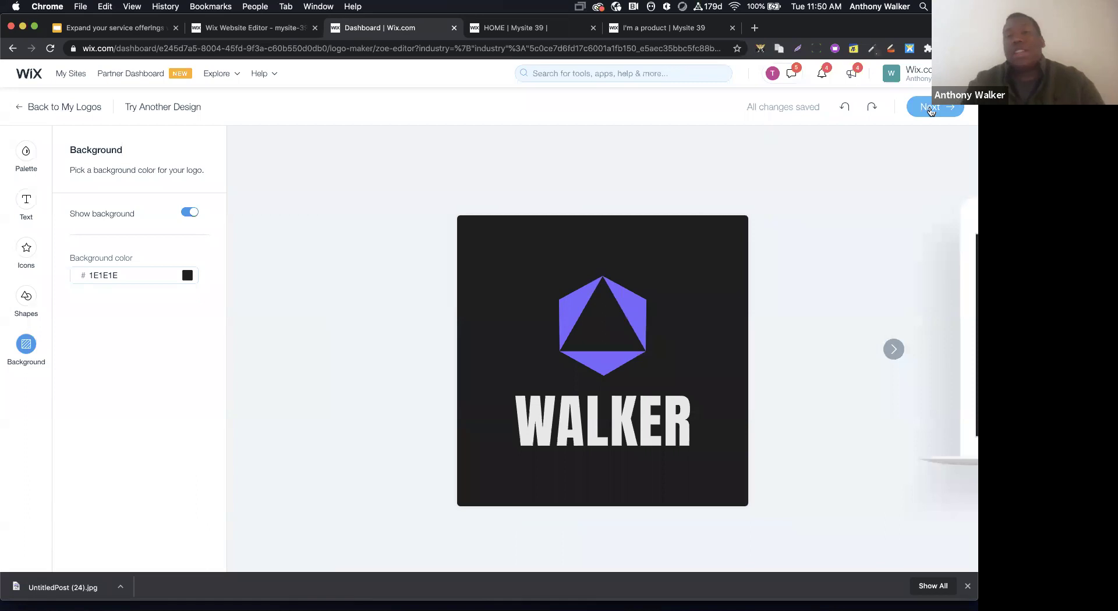
View the free logo files offer up to its checkout confirmation, cancel it and return to My Logos
left_click(930, 108)
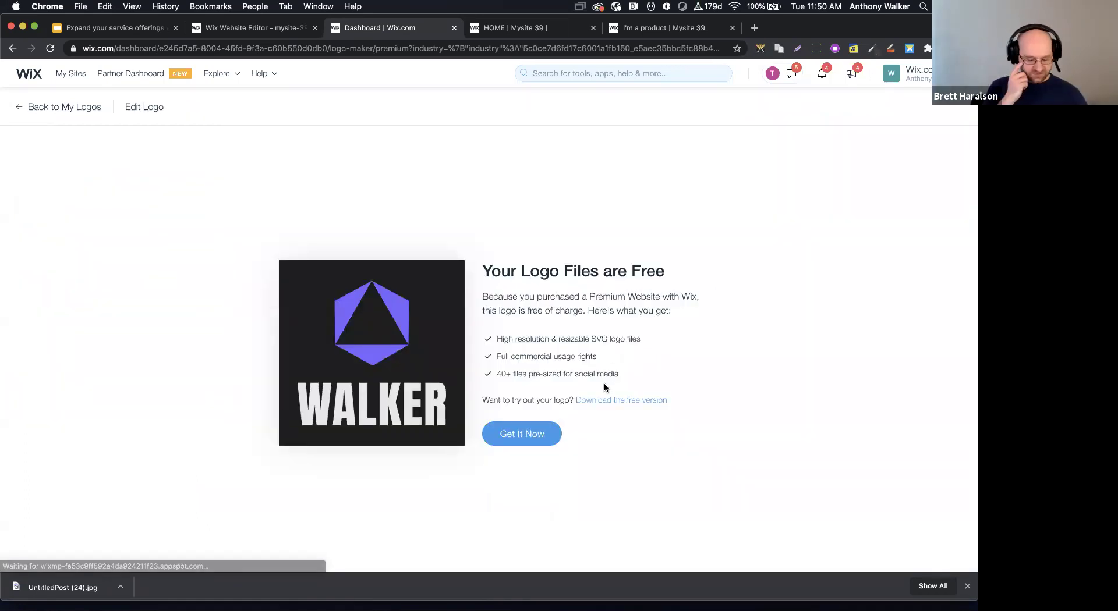
left_click(521, 437)
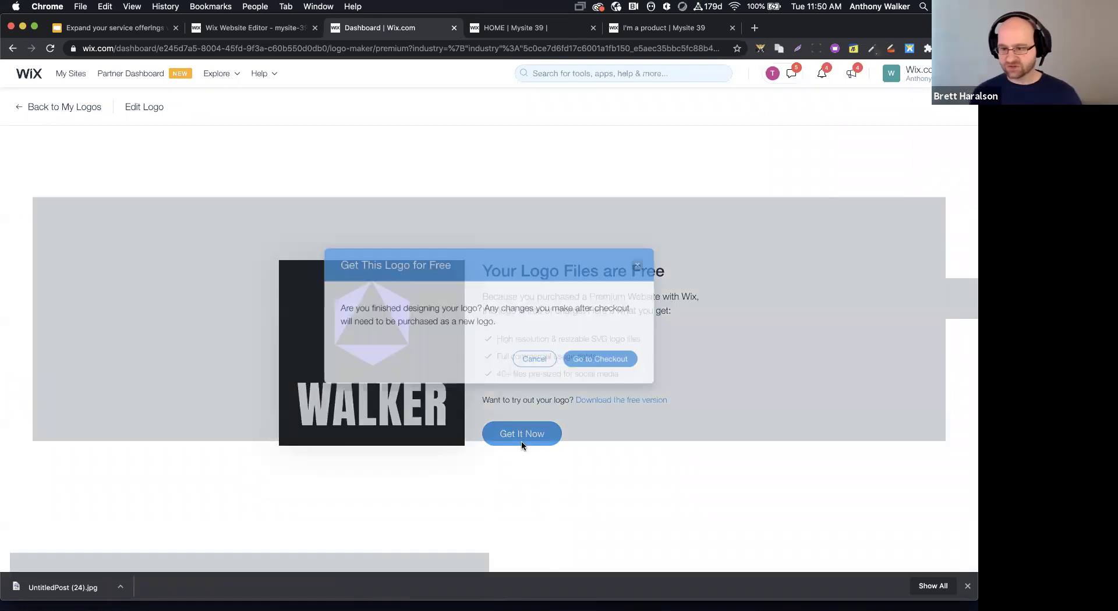
left_click(537, 361)
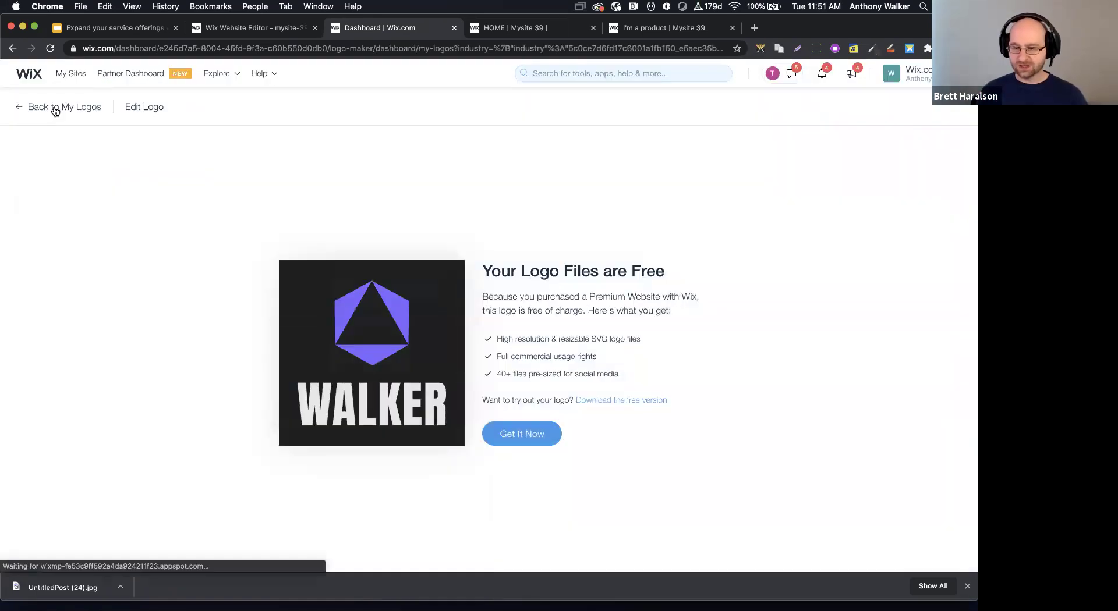
left_click(55, 109)
scroll(46, 386, "down", 4)
scroll(47, 386, "up", 4)
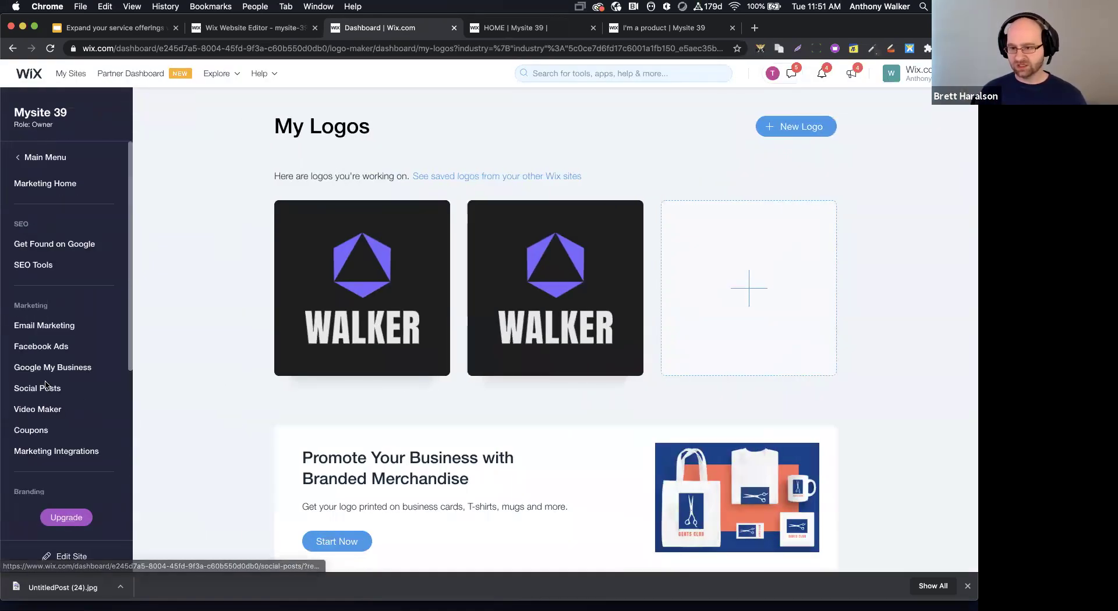
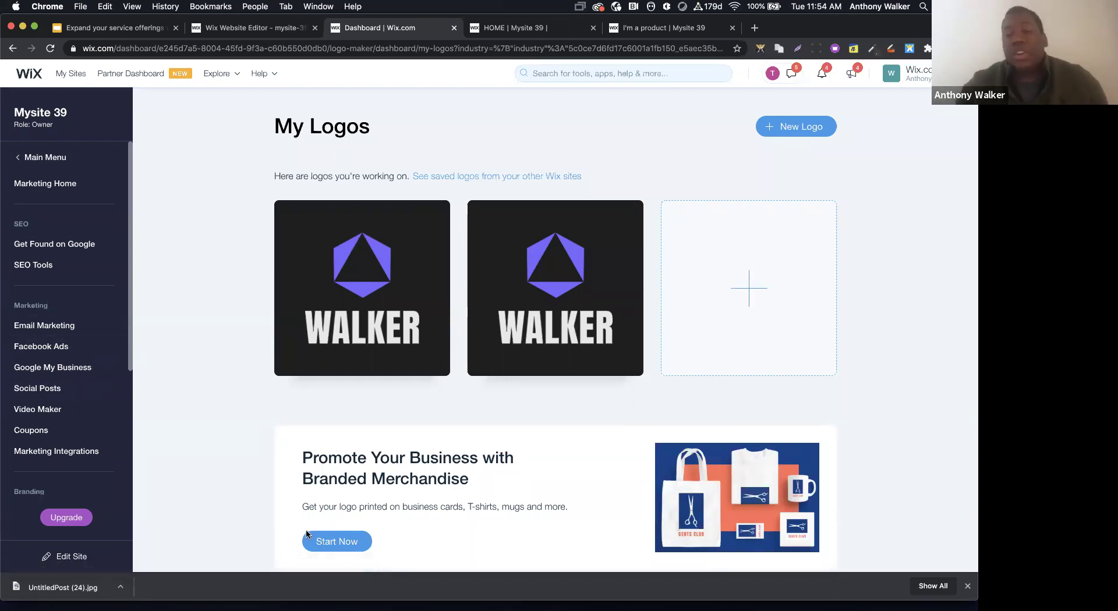
Open the branded merchandise shop from My Logos and browse its business card, T-shirt and mug templates
left_click(320, 545)
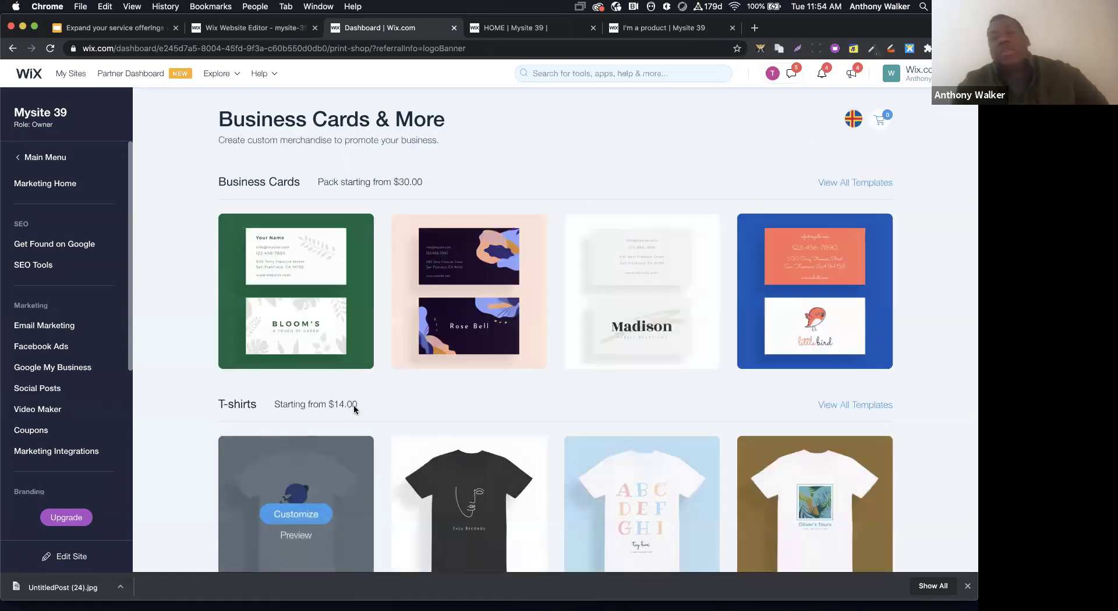
mouse_move(499, 298)
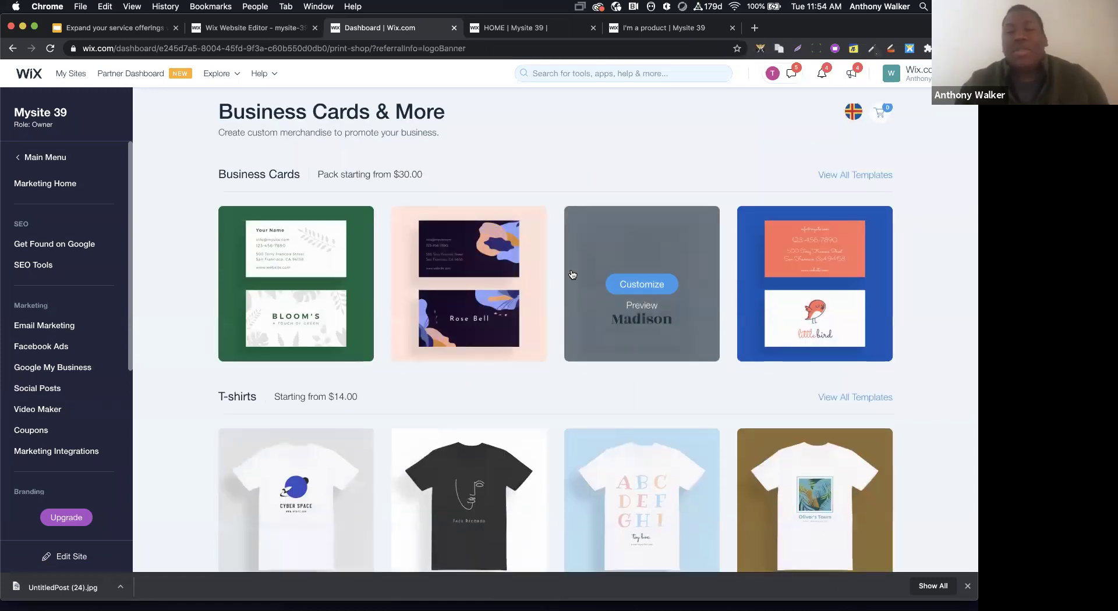
scroll(574, 279, "down", 5)
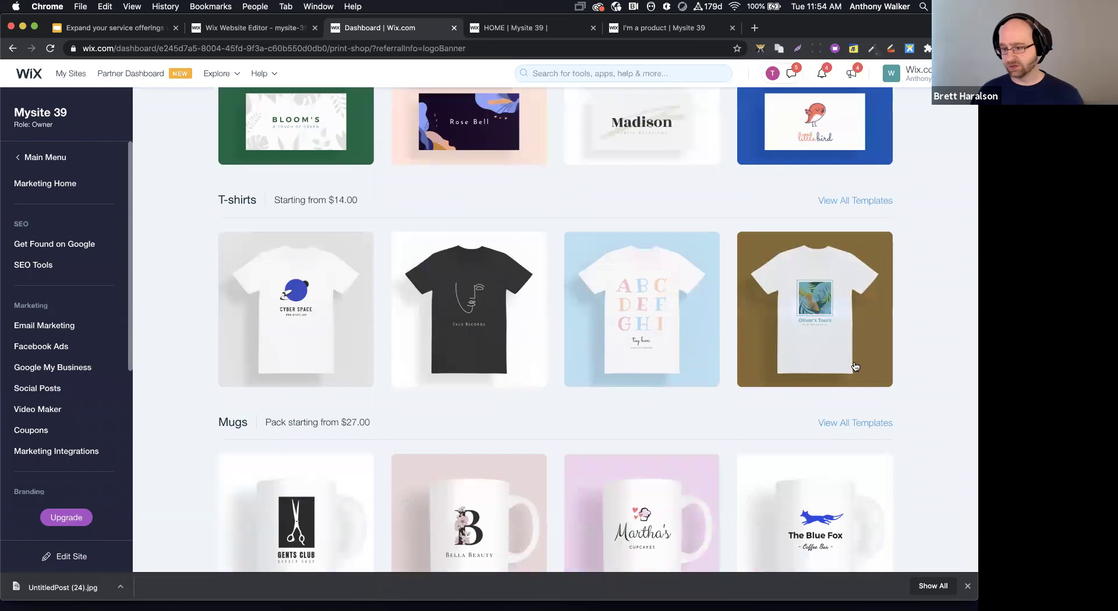
scroll(640, 349, "down", 2)
scroll(637, 377, "up", 5)
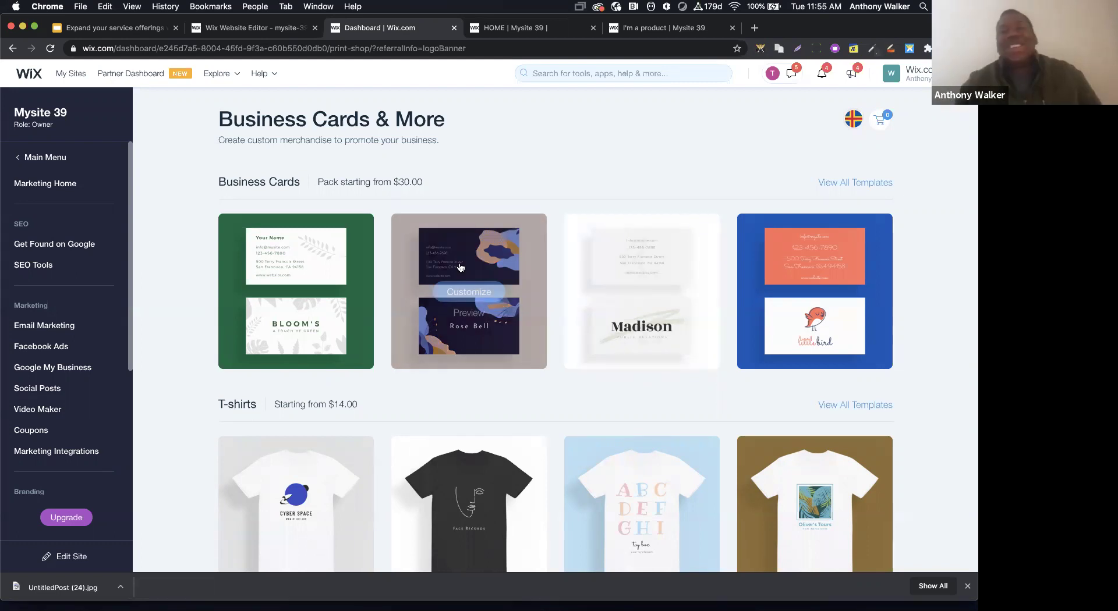
View the Facebook and Instagram sales channel pages
scroll(122, 309, "down", 5)
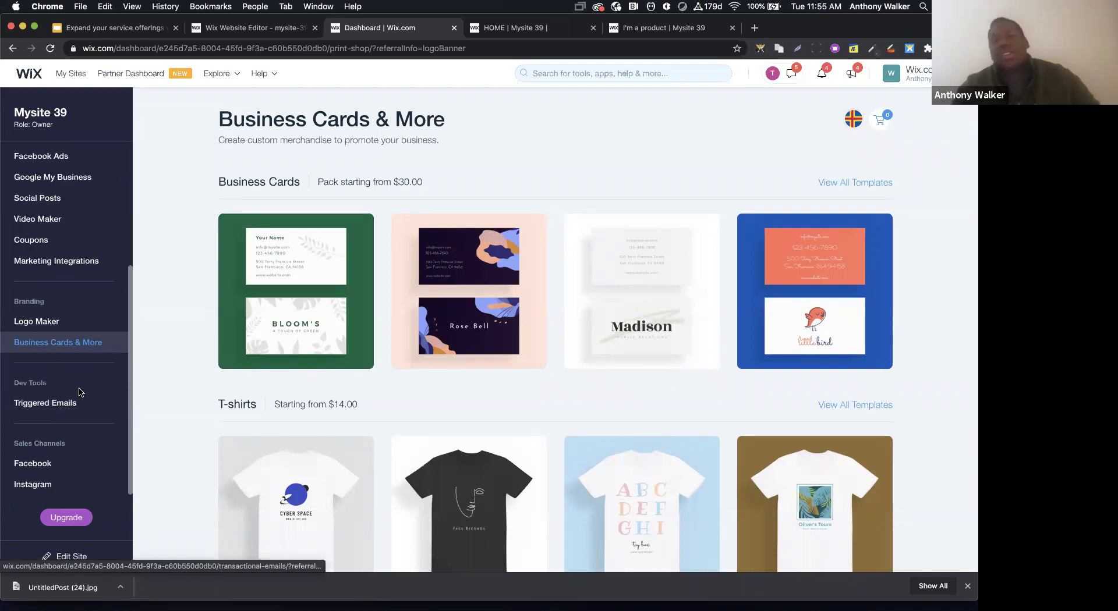
left_click(43, 459)
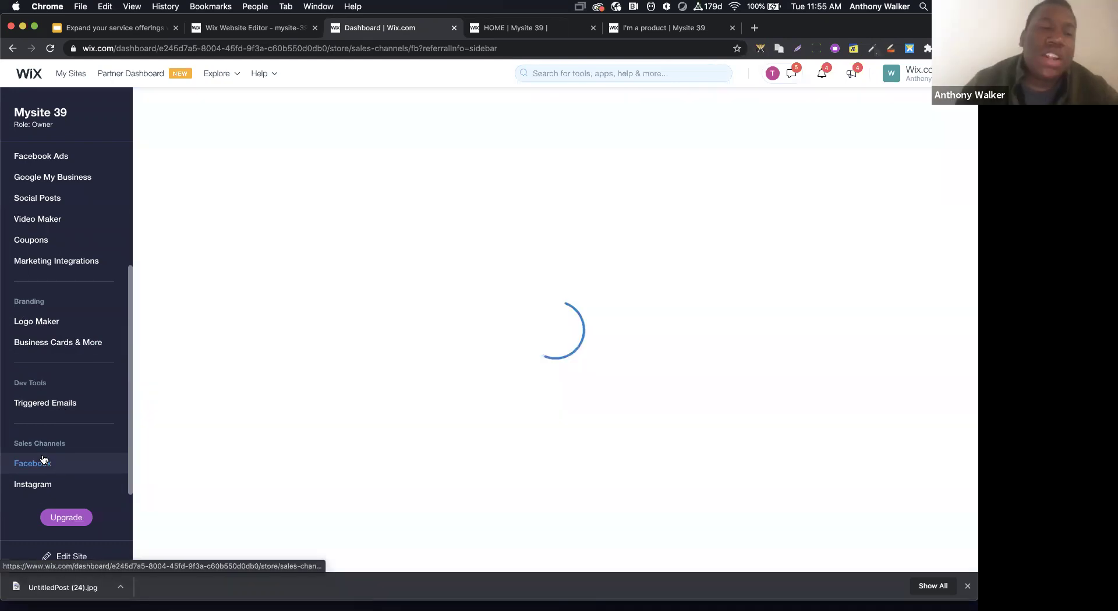
left_click(52, 482)
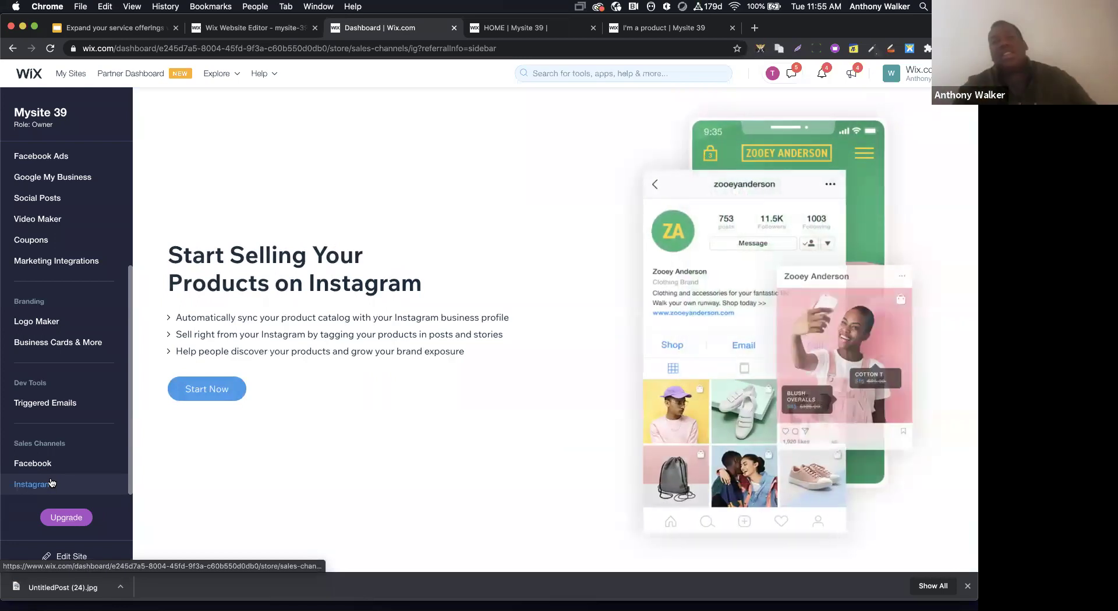
Return from the Instagram sales channel page to the site's main dashboard
scroll(49, 294, "up", 6)
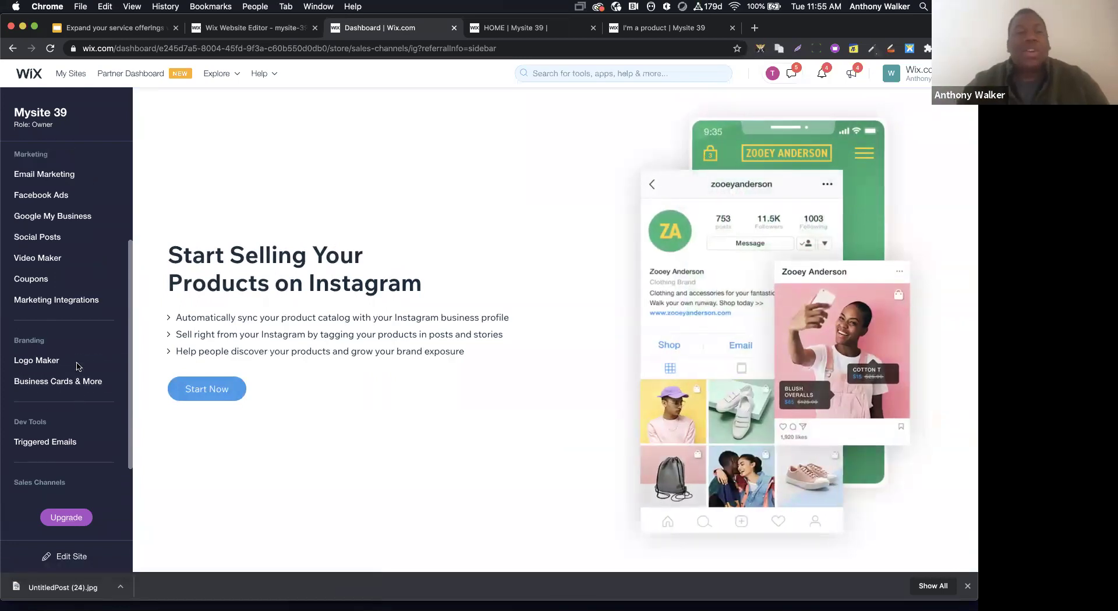
left_click(30, 159)
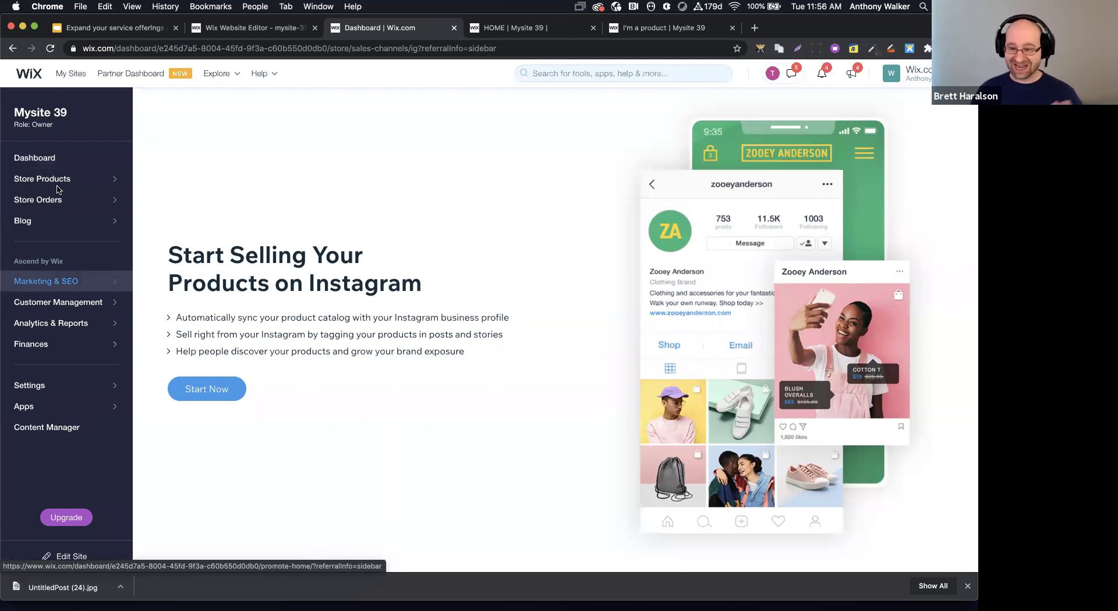
left_click(42, 163)
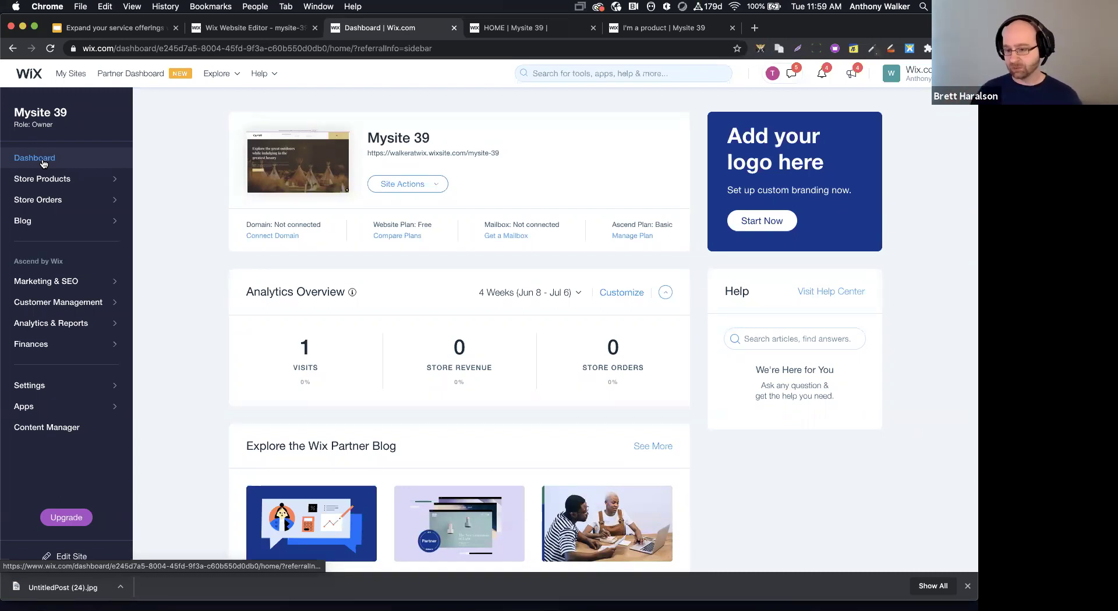
left_click(43, 161)
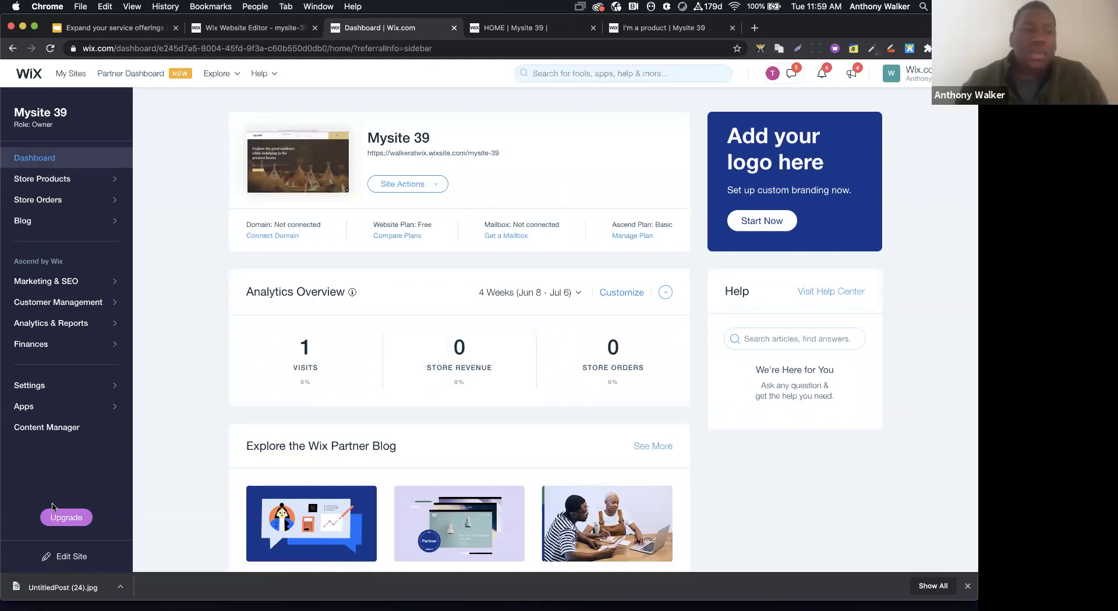
Open the Ascend upgrade plans from Marketing Home and compare the prices and highlights of the four plans
left_click(41, 282)
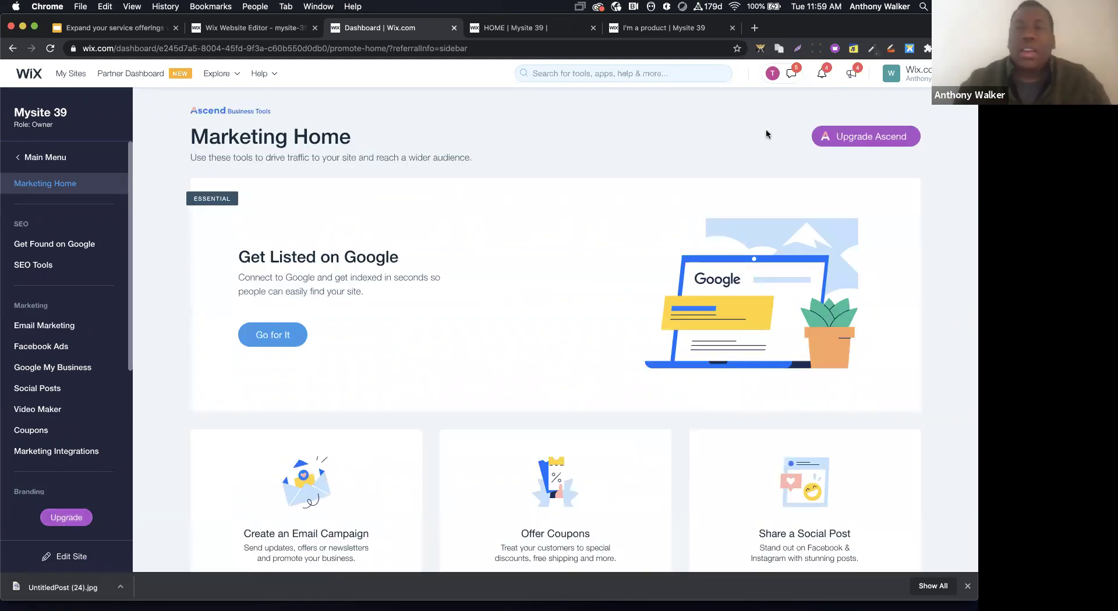
left_click(826, 136)
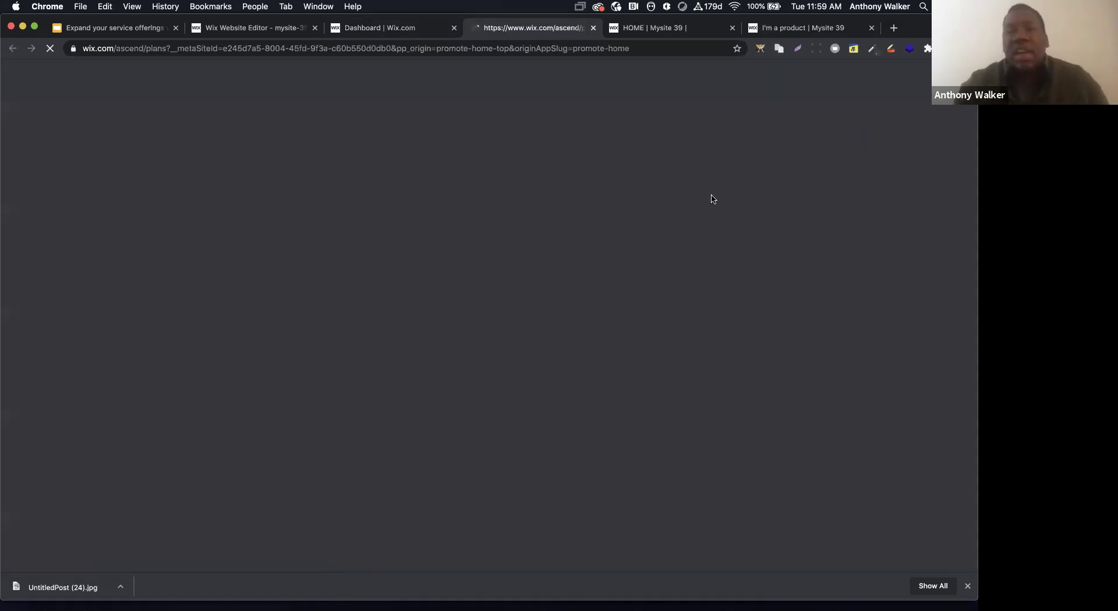
scroll(648, 250, "down", 10)
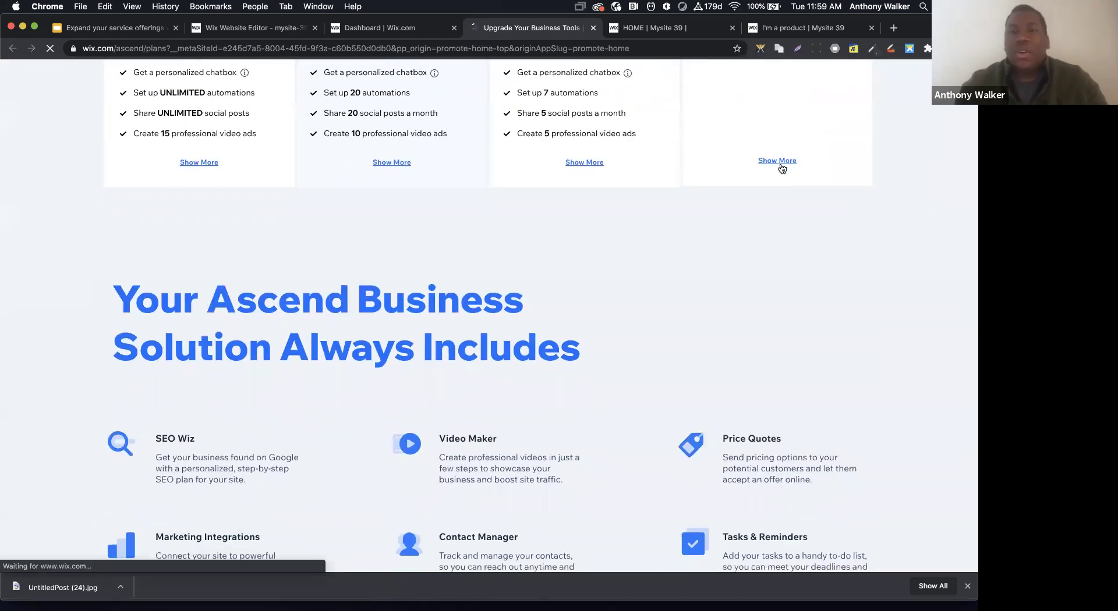
scroll(763, 208, "up", 4)
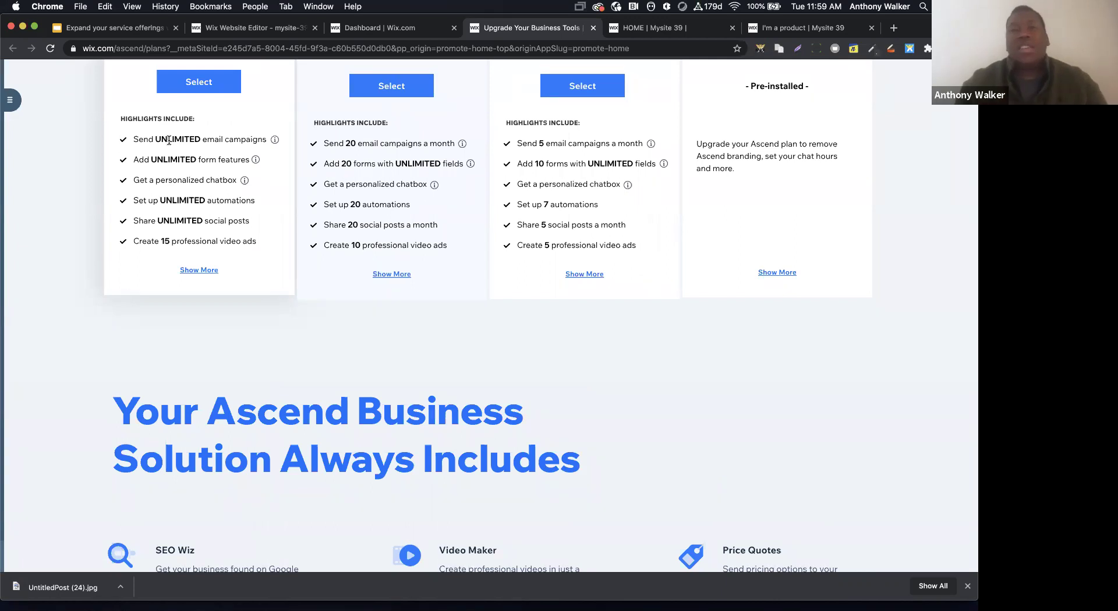
scroll(169, 139, "up", 3)
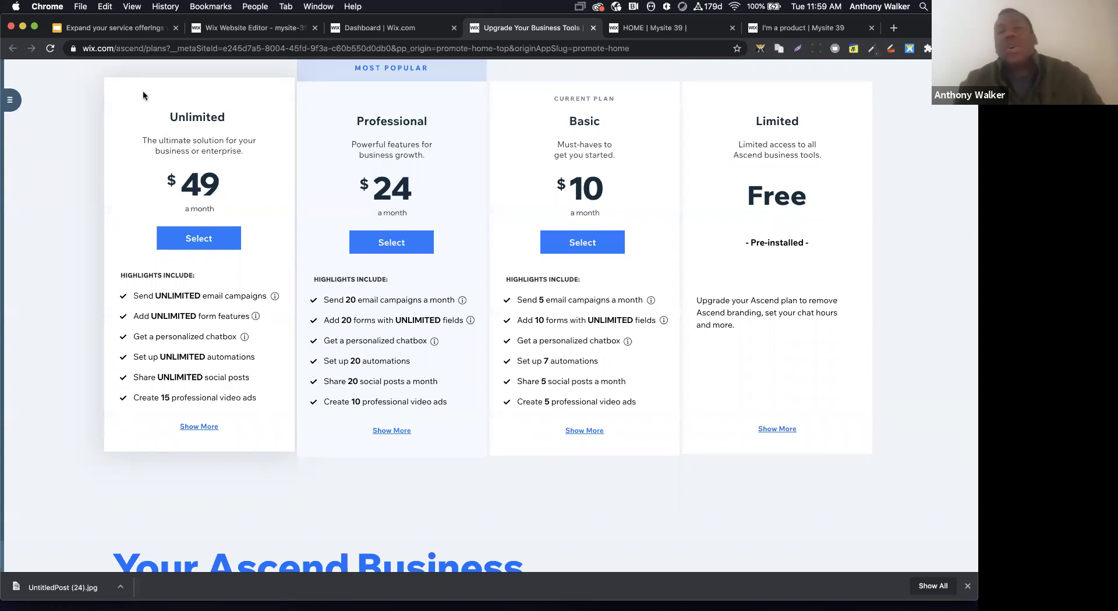
scroll(655, 241, "down", 2)
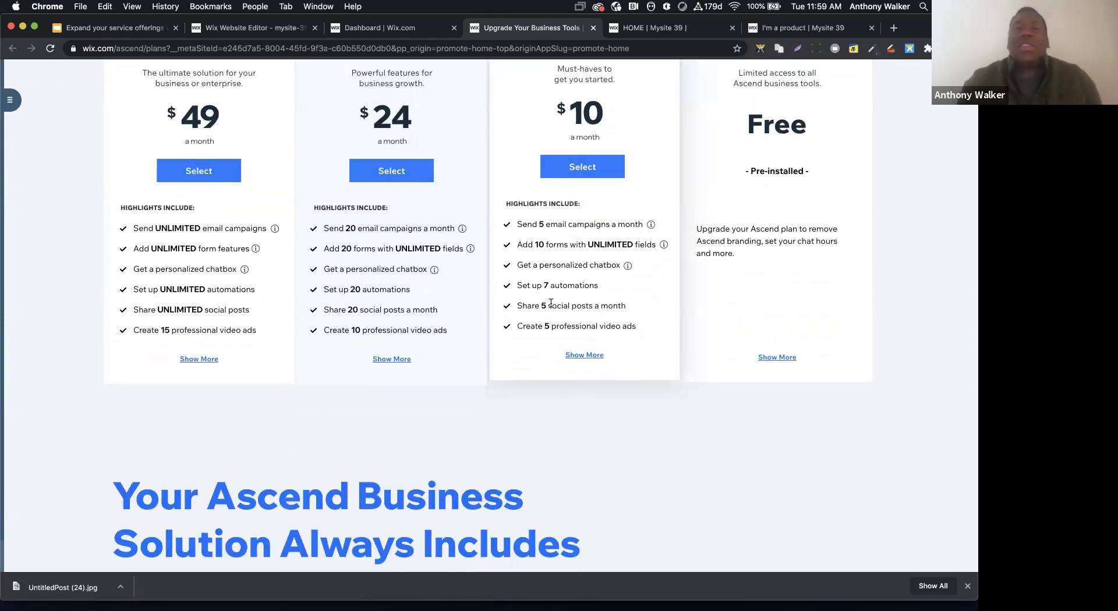
scroll(582, 288, "down", 2)
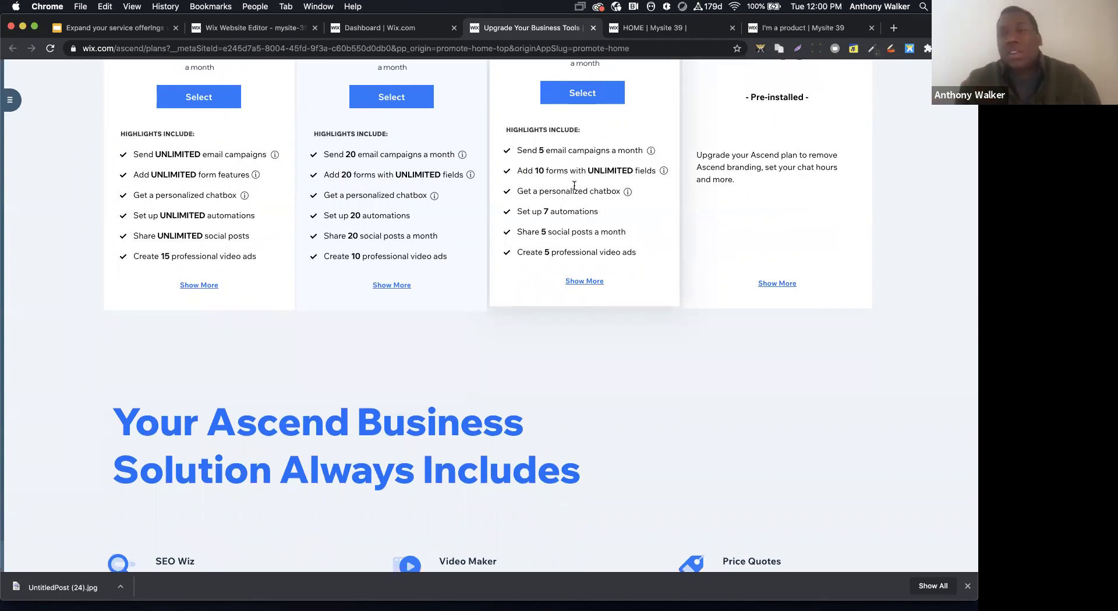
Expand the full feature list of the free Limited plan and examine what each Ascend plan includes
scroll(574, 186, "up", 2)
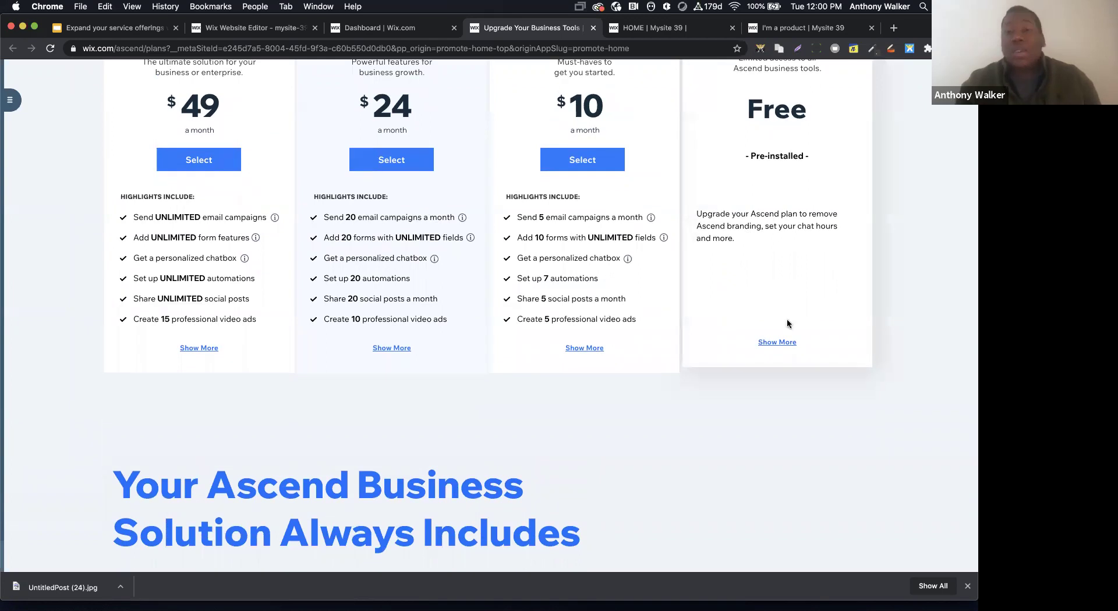
left_click(775, 342)
scroll(815, 274, "down", 5)
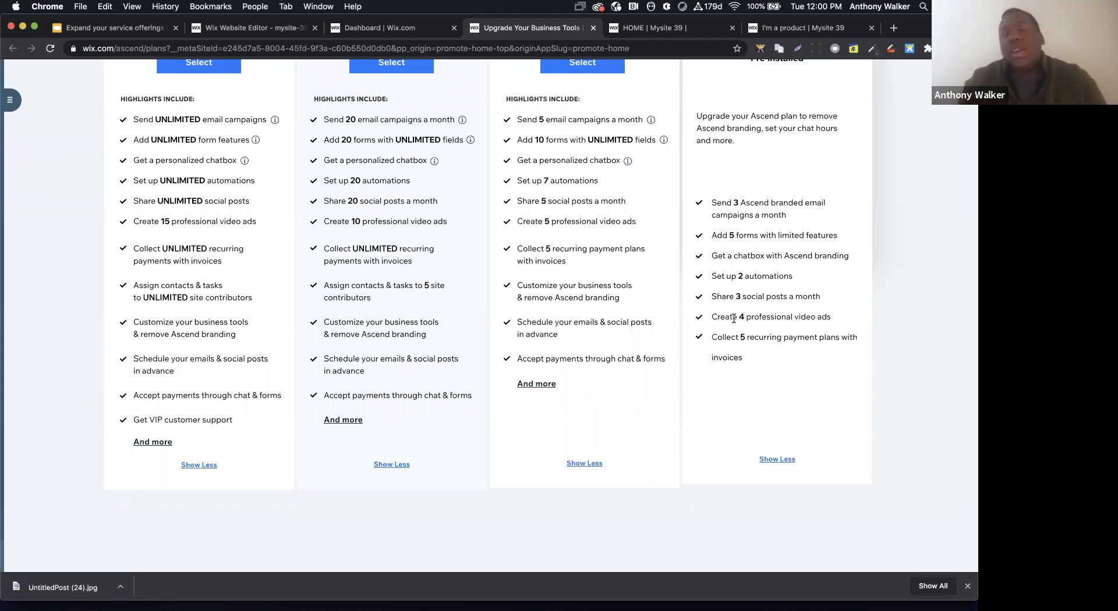
Highlight the free Ascend plan's full feature list for review, with a brief look back at Marketing Home
left_click_drag(746, 359, 708, 232)
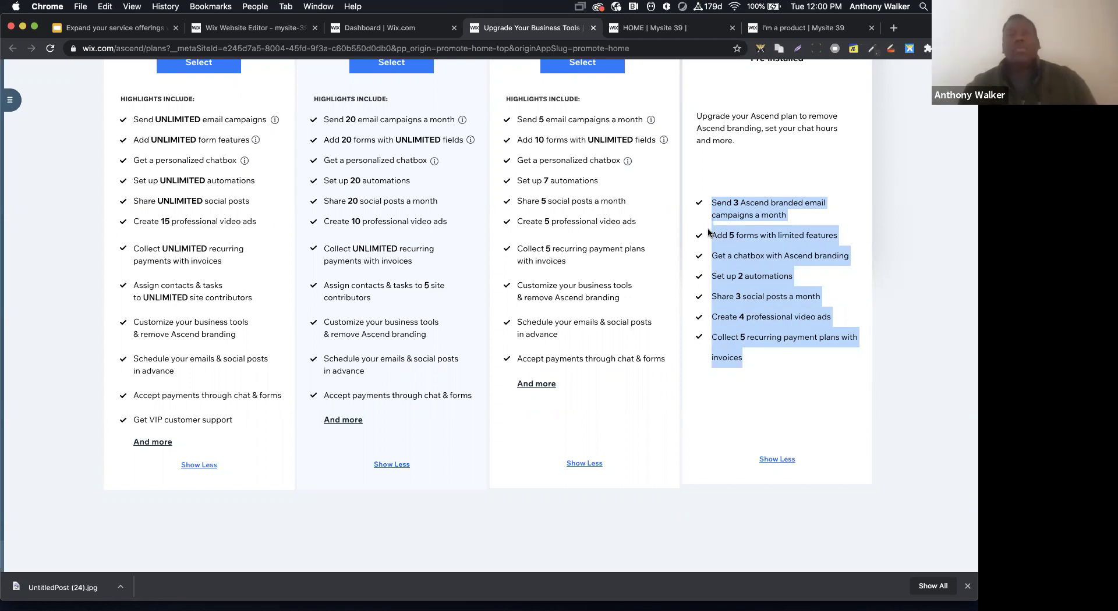
scroll(716, 256, "up", 1)
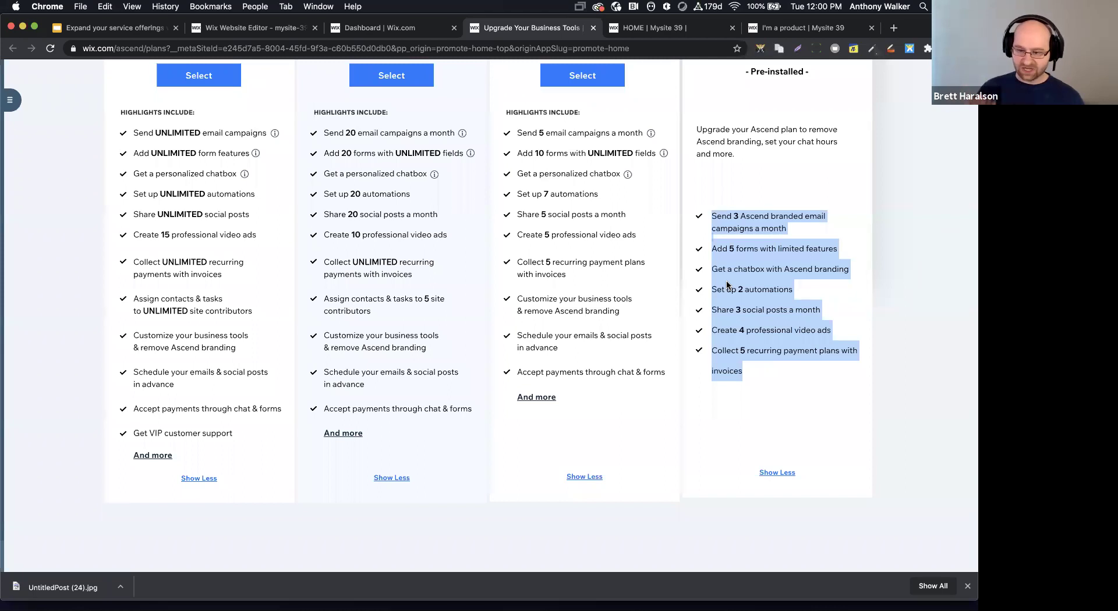
left_click(400, 29)
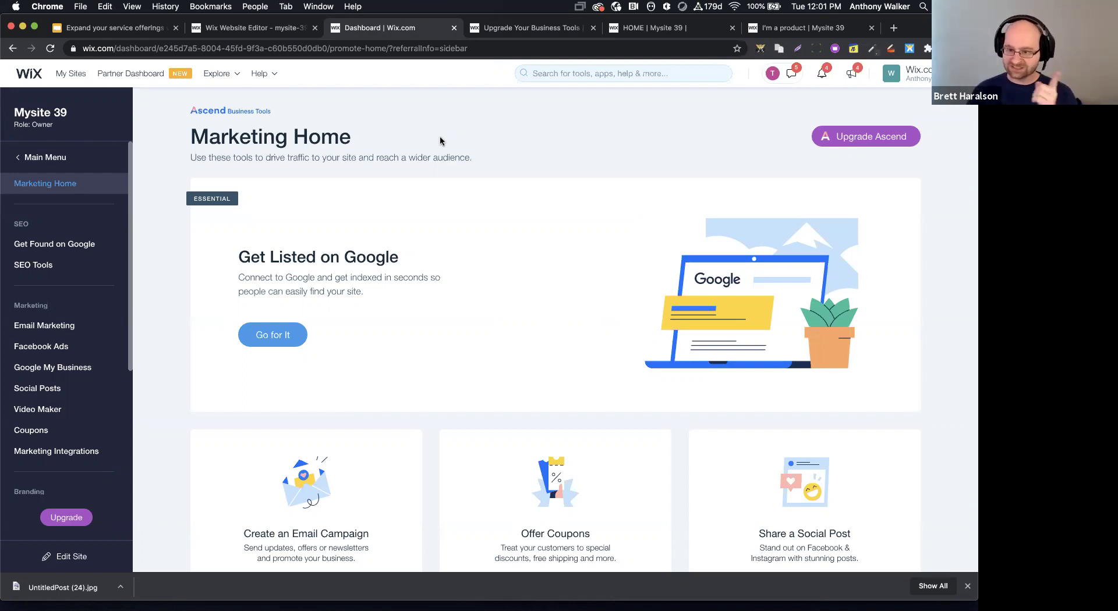
left_click(567, 28)
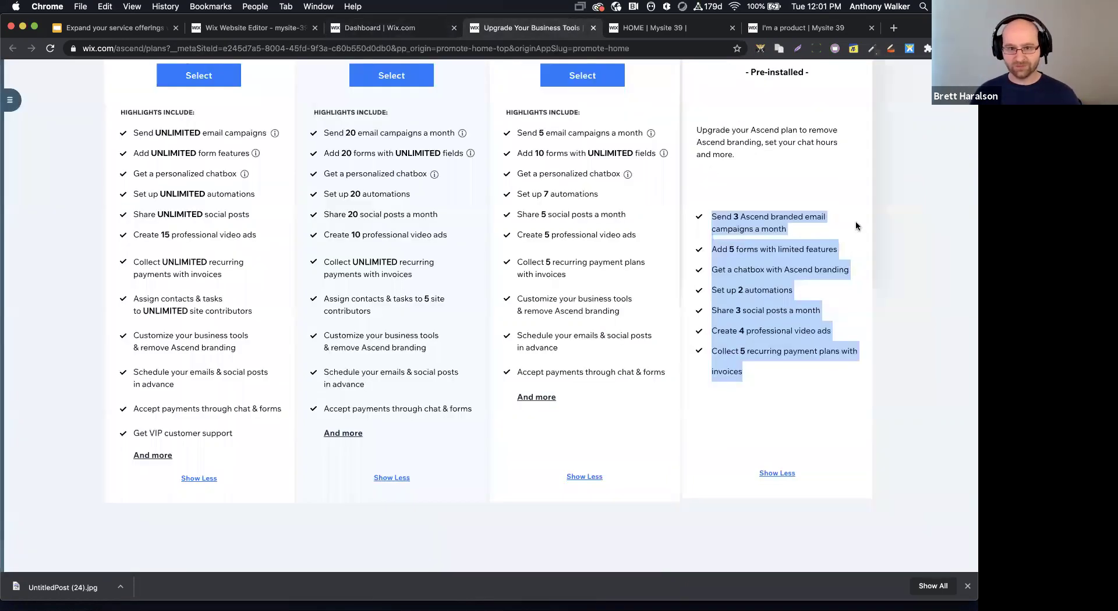
Clear the highlighted text and compare the free plan's features with the prices and highlights of the paid Ascend plans
scroll(878, 211, "up", 1)
left_click(879, 211)
scroll(886, 186, "up", 2)
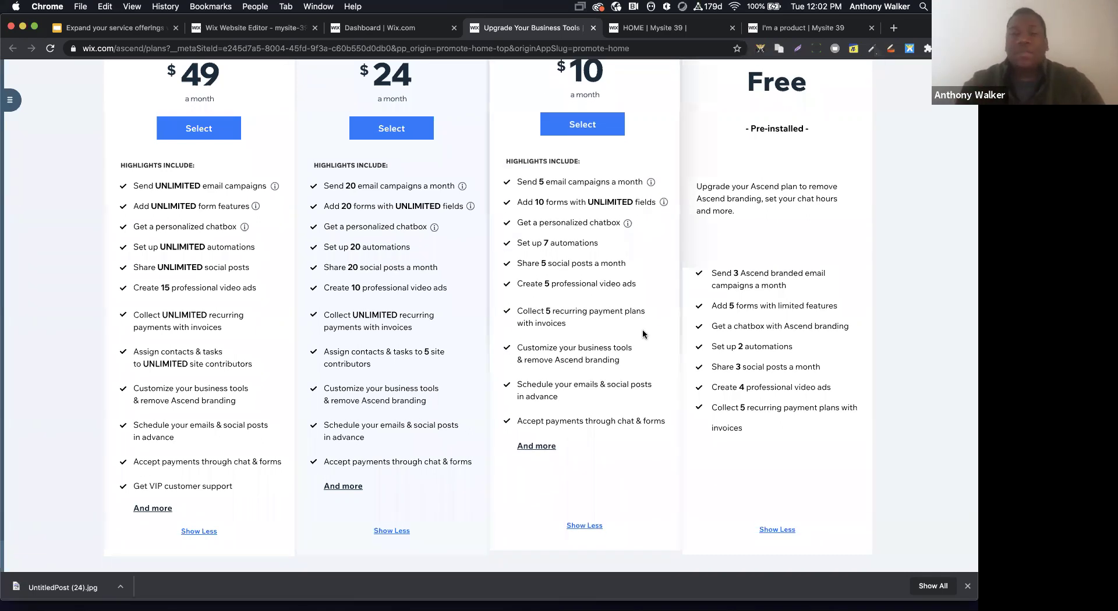
scroll(718, 344, "up", 1)
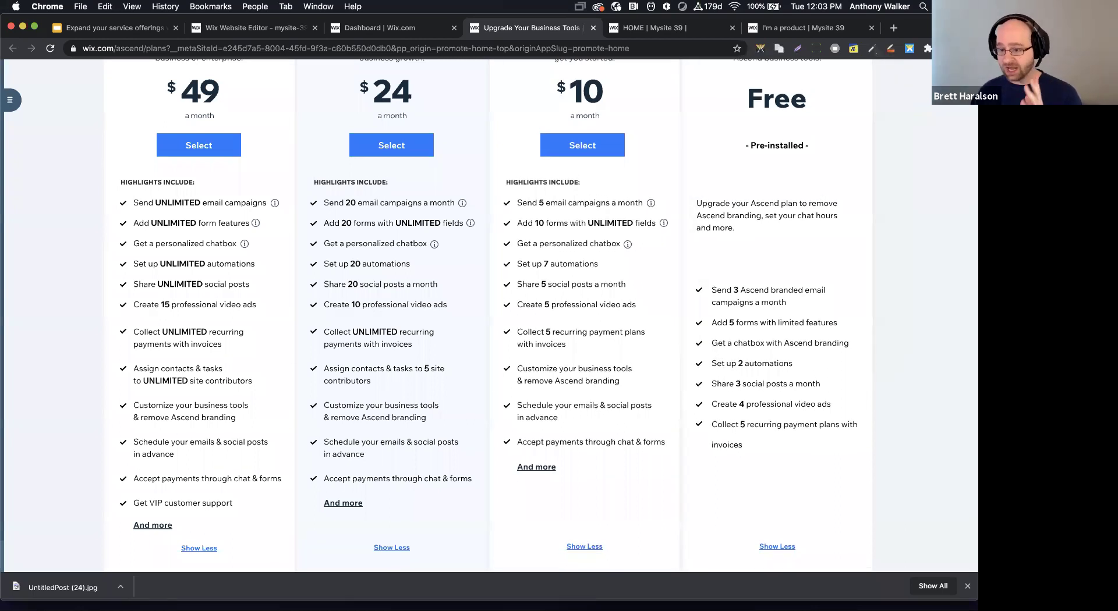
Finish reviewing the Ascend plans and return to the site dashboard's Marketing Home page
scroll(305, 93, "up", 10)
left_click(347, 28)
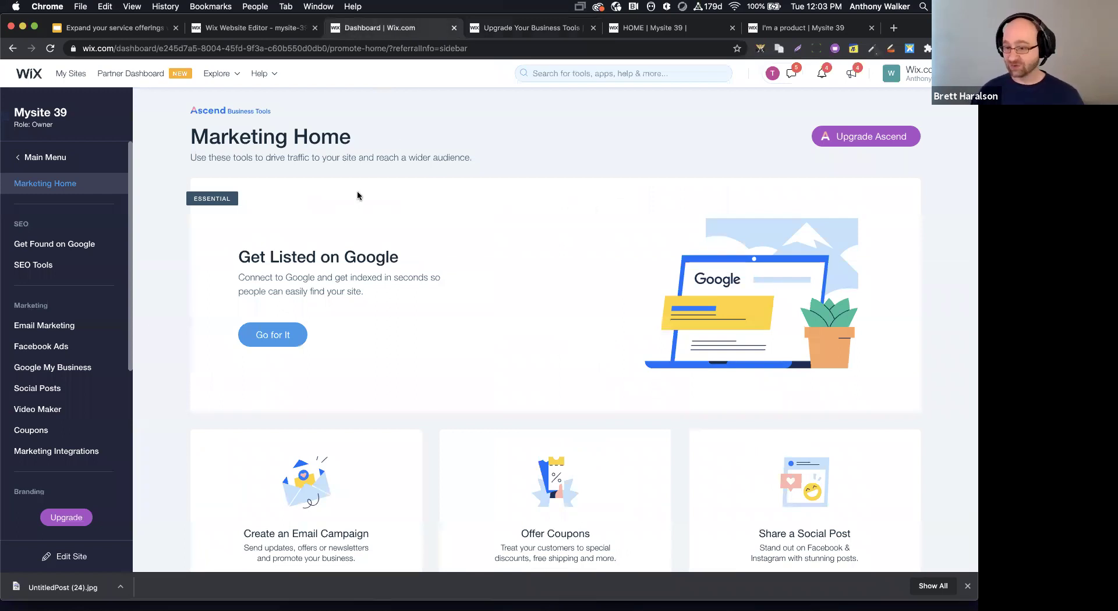
mouse_move(271, 559)
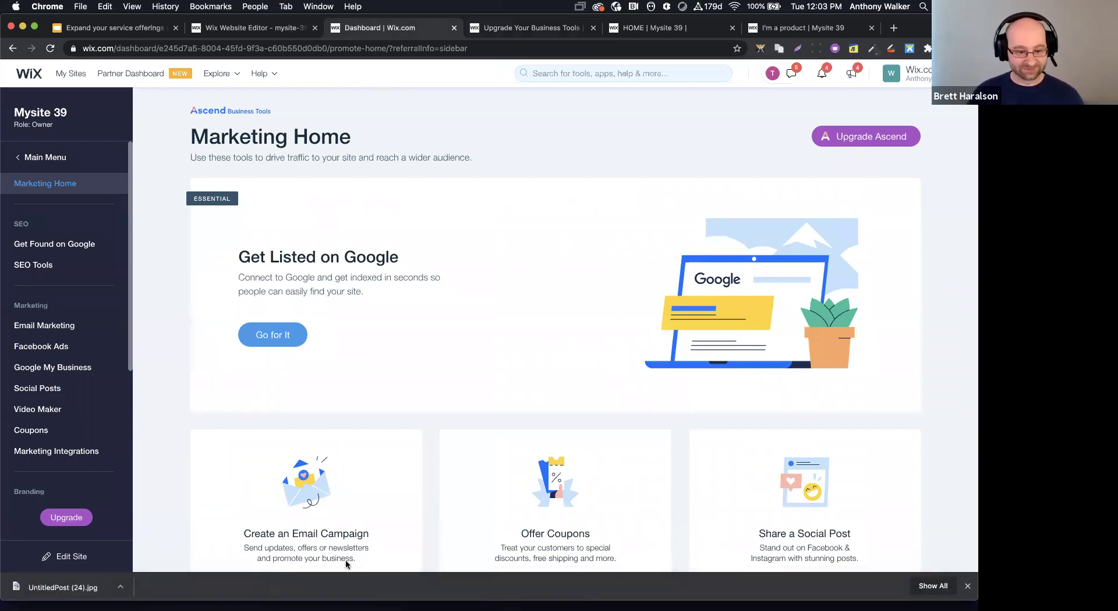